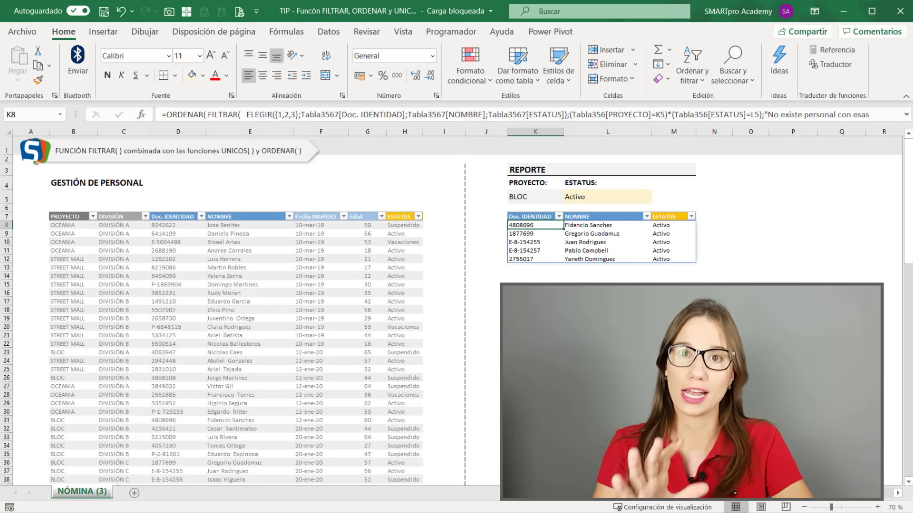
Step: Choose OCEANIA from the report's PROYECTO drop-down
click(535, 250)
click(537, 197)
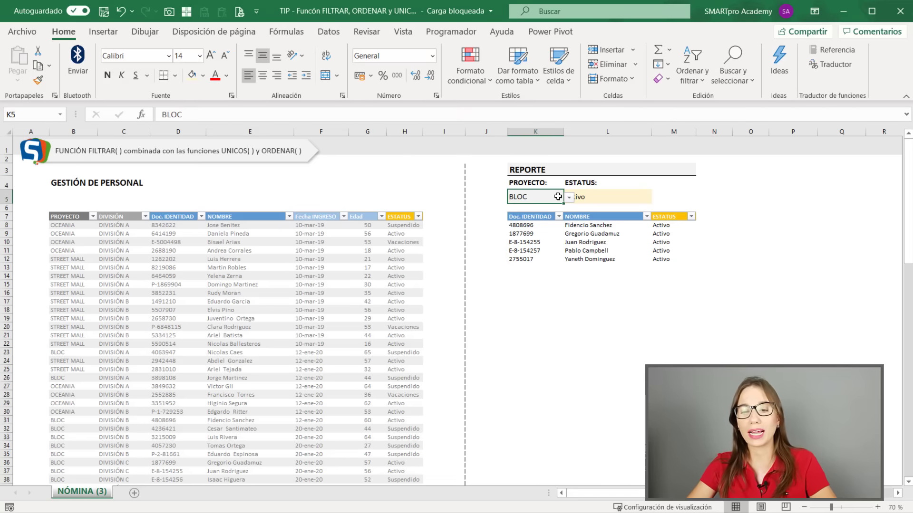
click(569, 197)
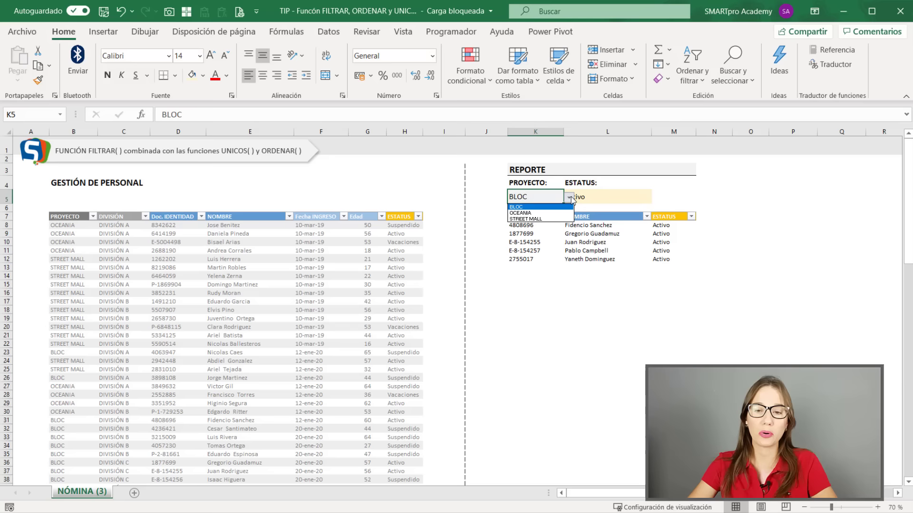
click(520, 213)
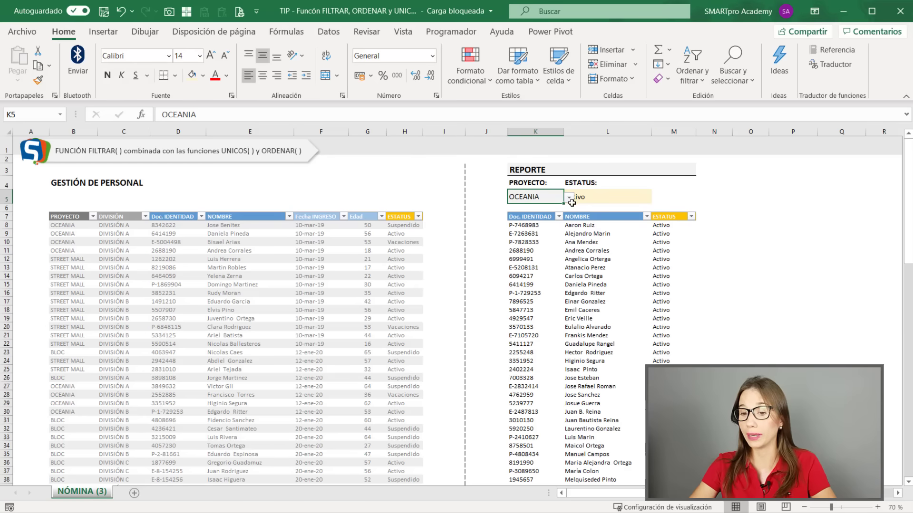
Step: Try the ESTATUS drop-down values Suspendido, Enfermo and Vacaciones in turn
click(605, 195)
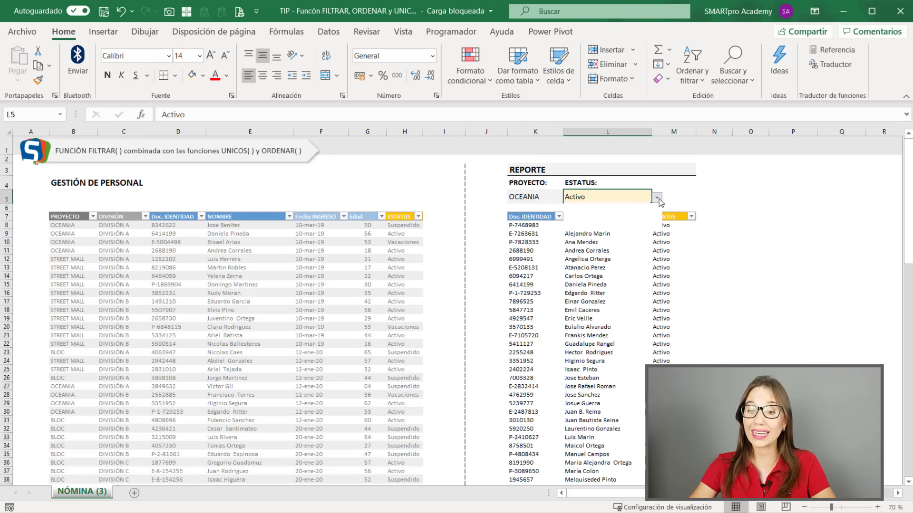
click(657, 198)
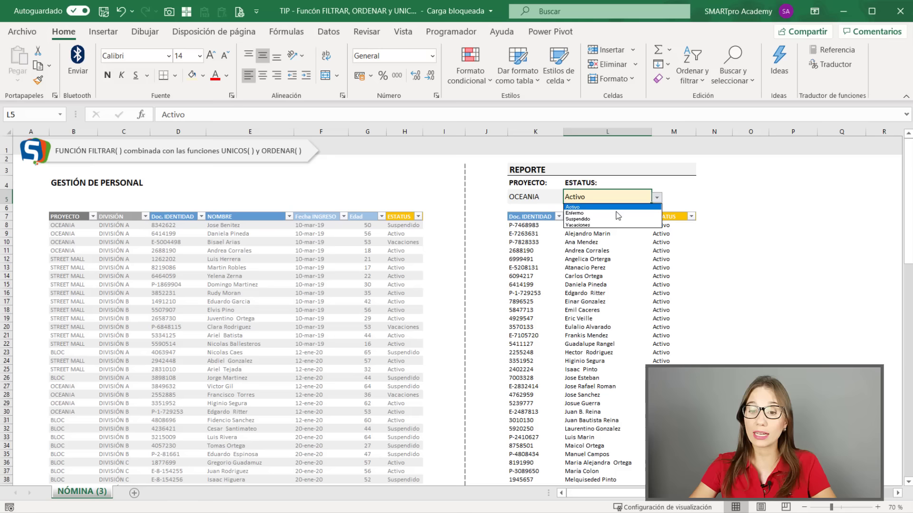
click(586, 219)
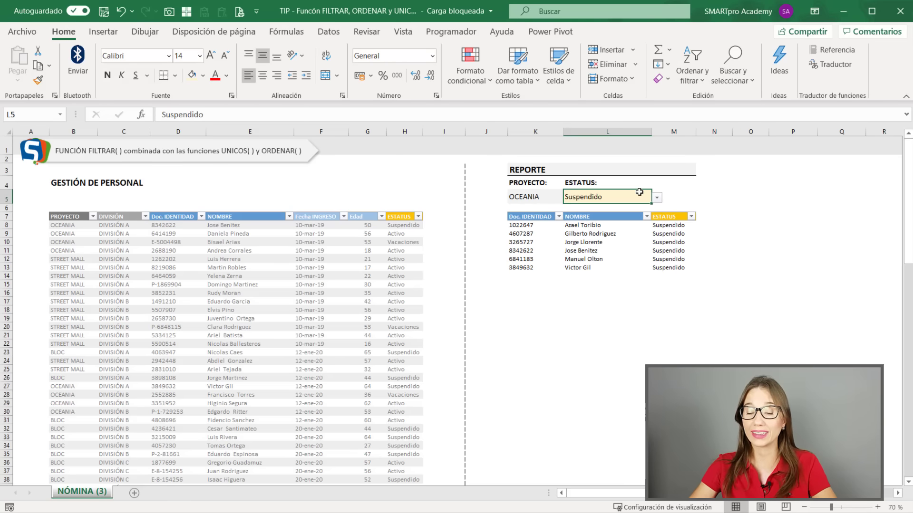
click(657, 198)
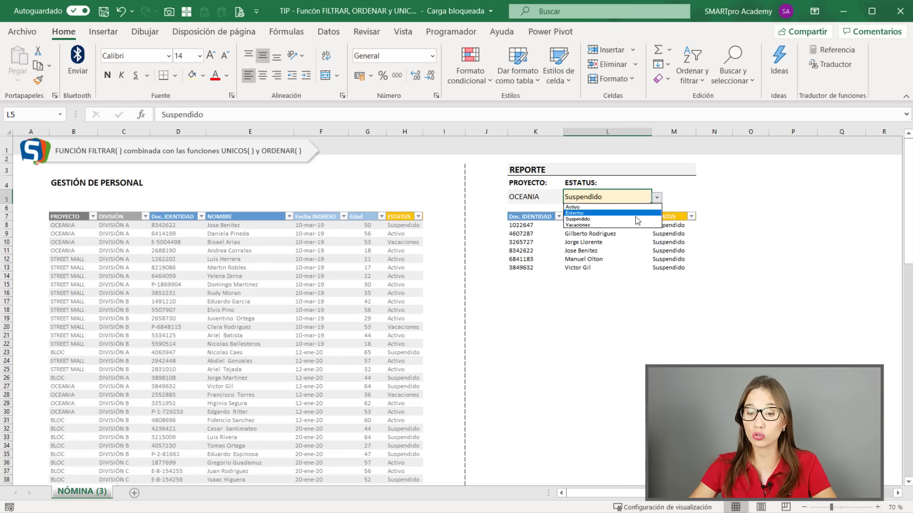
click(586, 213)
click(657, 197)
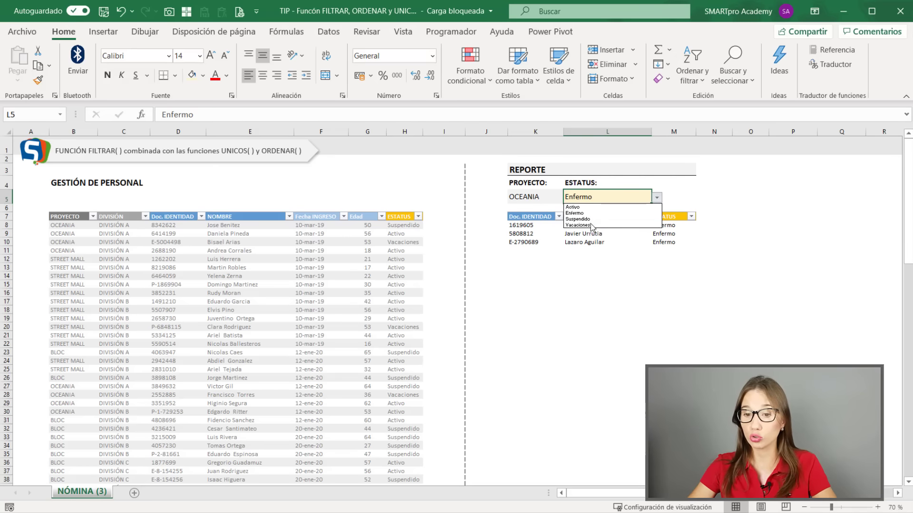
click(589, 226)
Step: Set the report to project BLOC with status Activo, check its formula, then go to NÓMINA
click(533, 196)
click(569, 198)
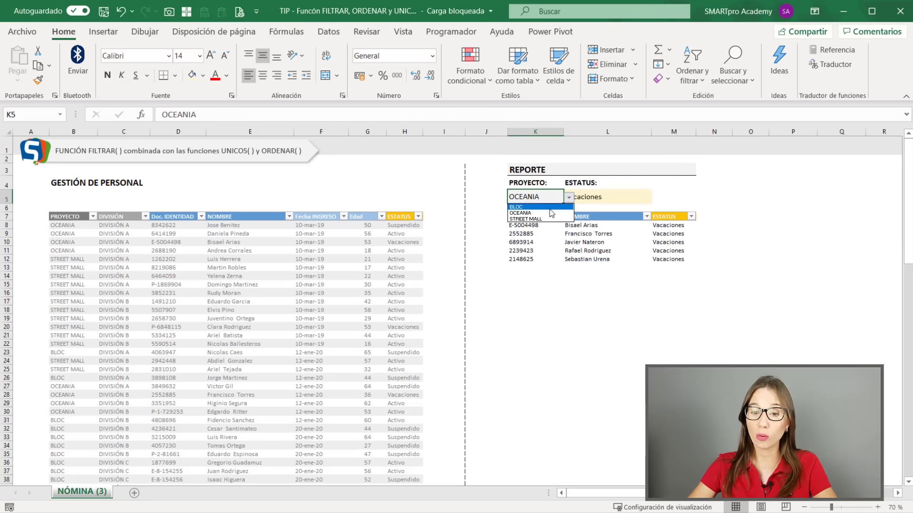
click(537, 207)
click(632, 197)
click(657, 198)
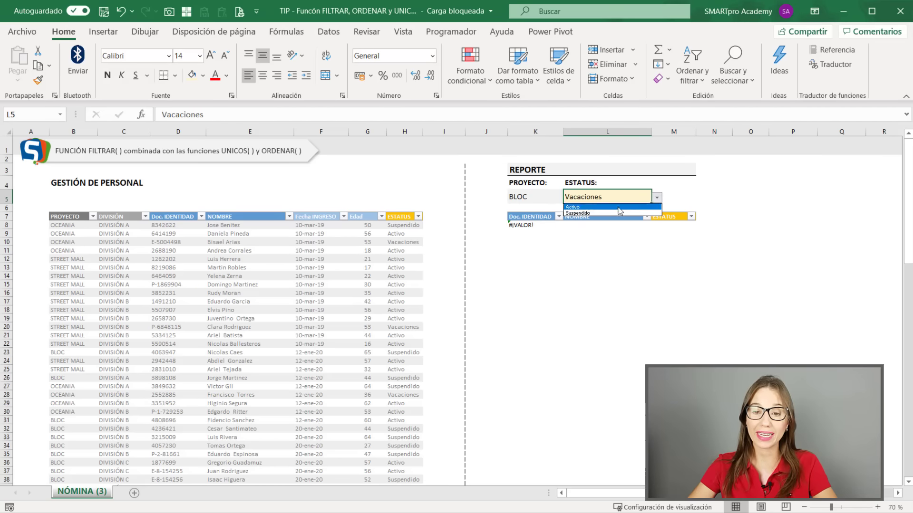
click(606, 208)
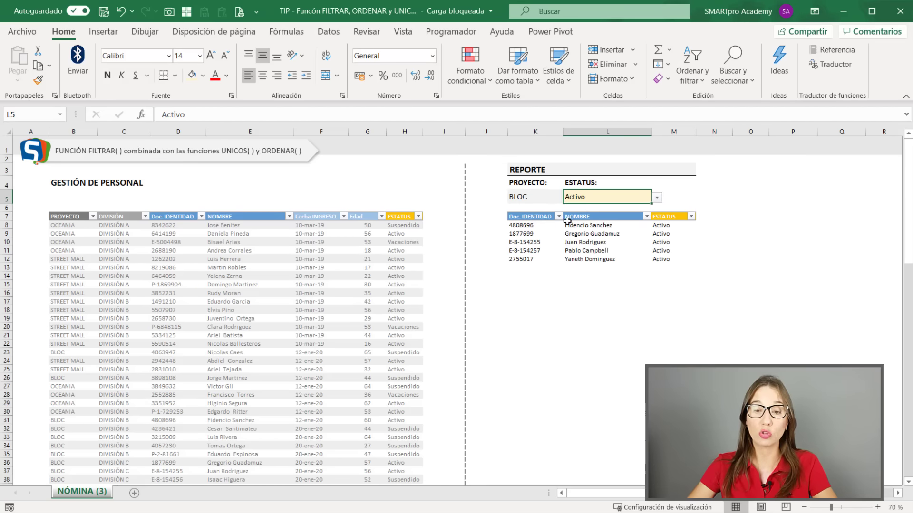
click(522, 242)
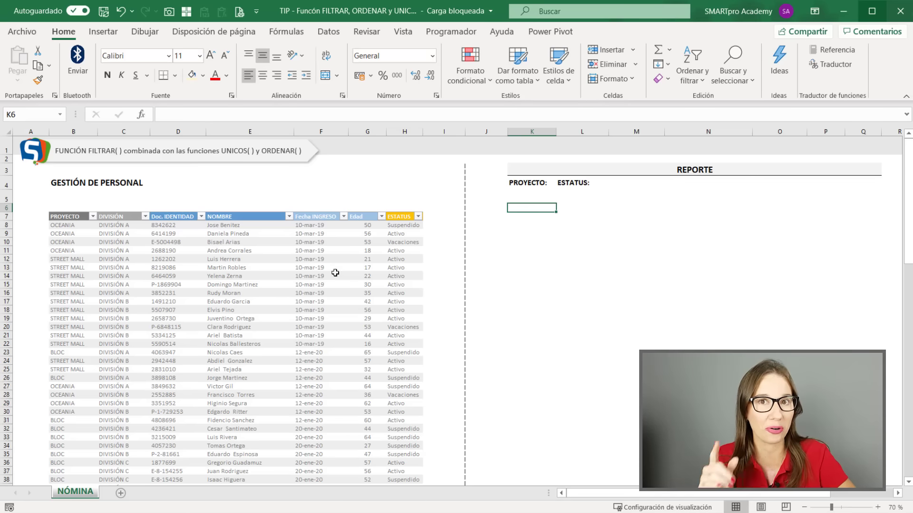
click(362, 319)
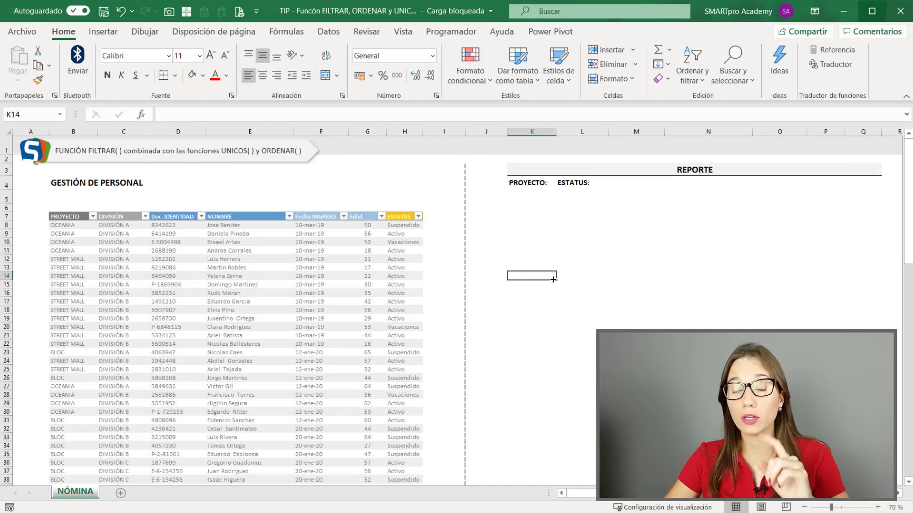
click(532, 193)
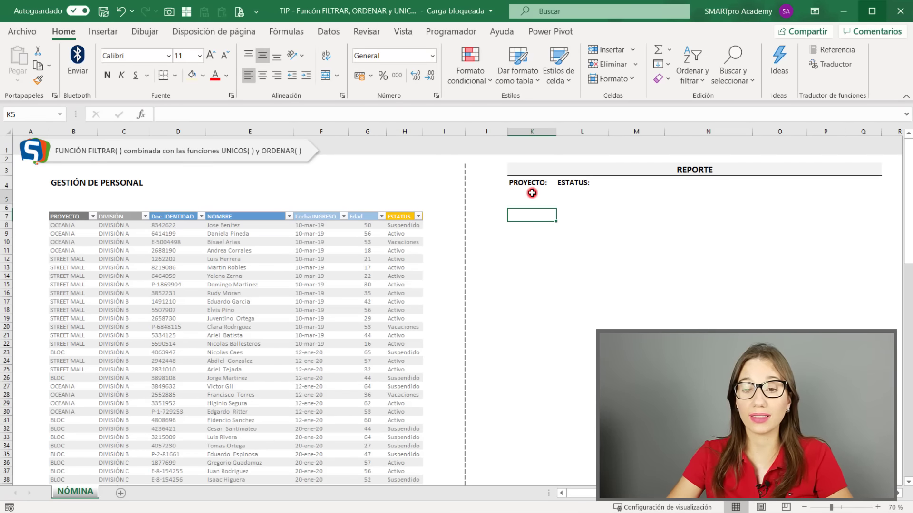
drag(532, 193, 528, 259)
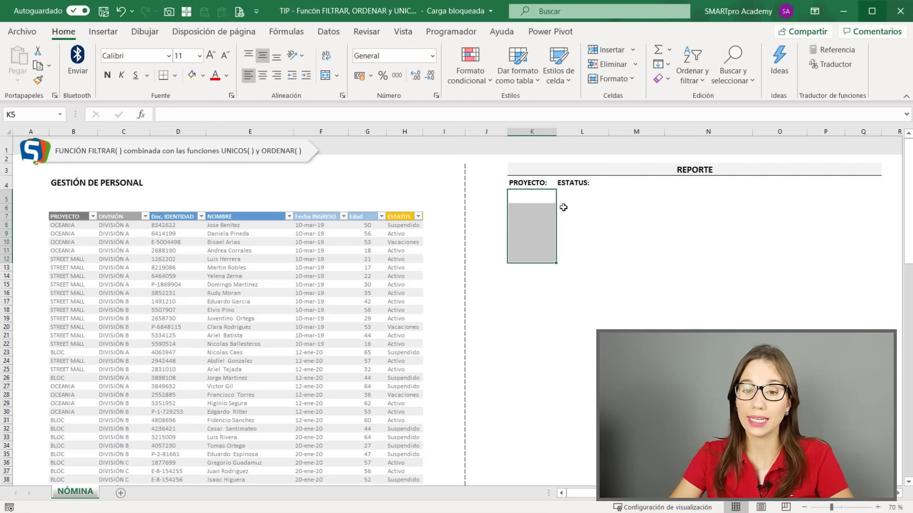
drag(588, 195, 585, 251)
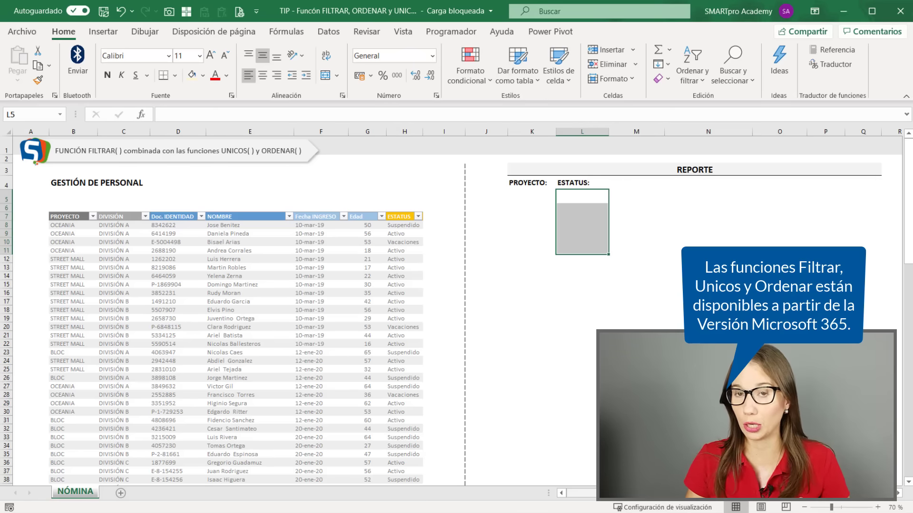
click(898, 493)
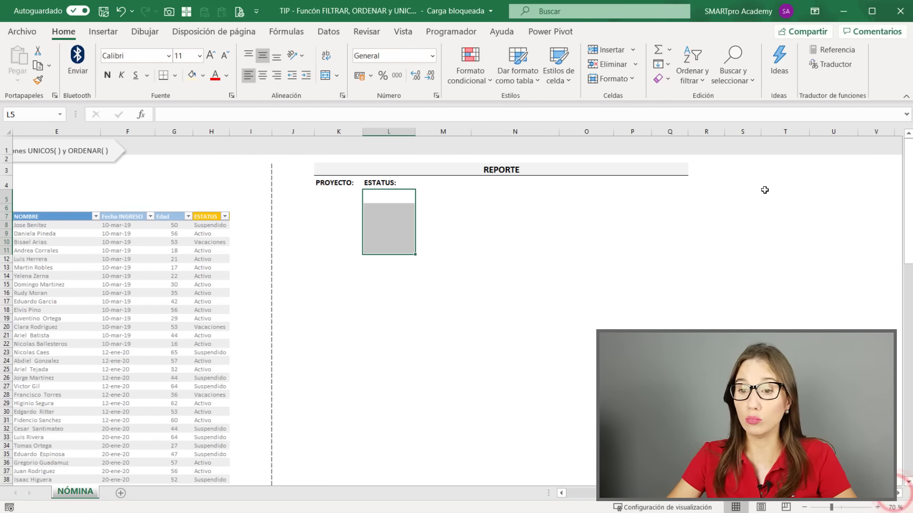
Step: Enter the helper headers PROYECTOS in T4 and ESTATUS in U4
click(764, 189)
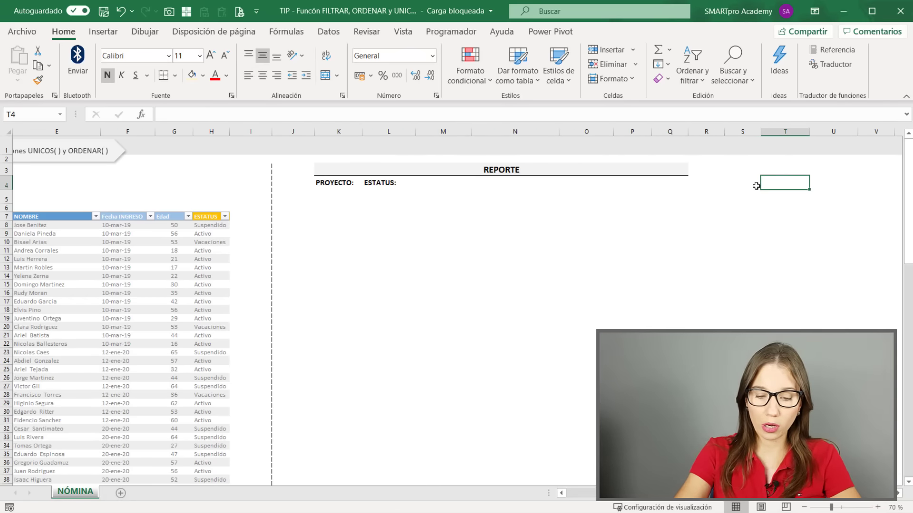
text(PROYECTOS)
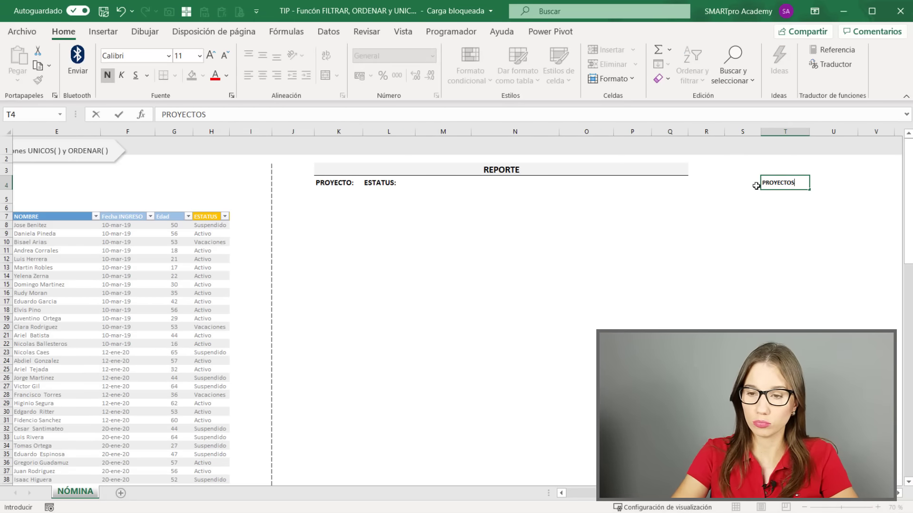
key(Tab)
text(EST)
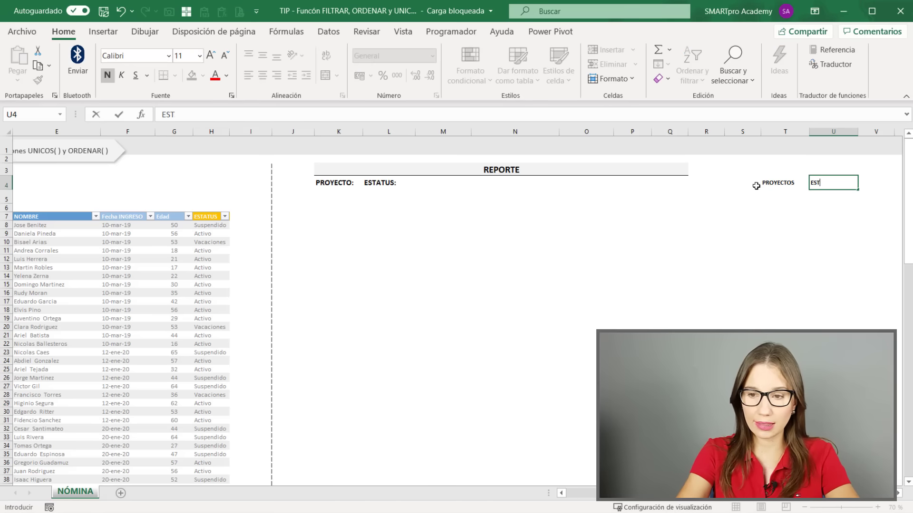
text(ATUS:)
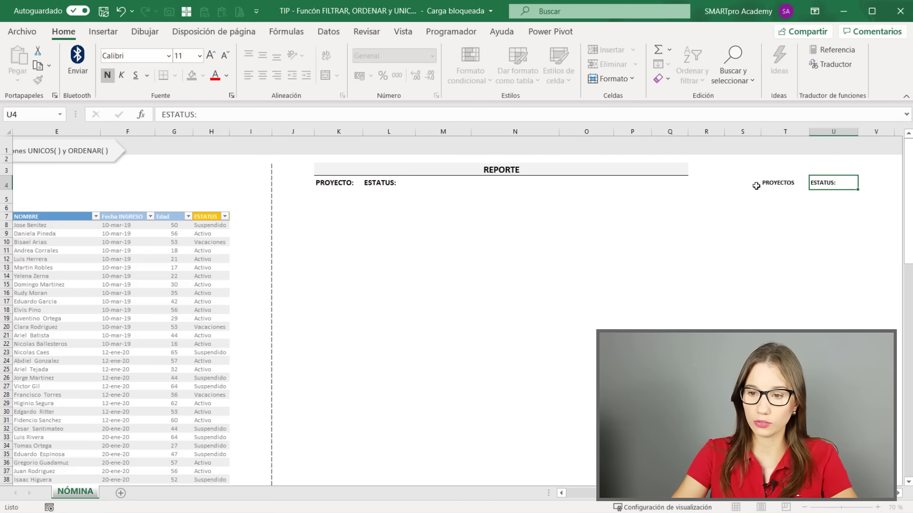
key(Return)
Step: Append a colon so T4 reads PROYECTOS:, and clear the cells below it
click(897, 494)
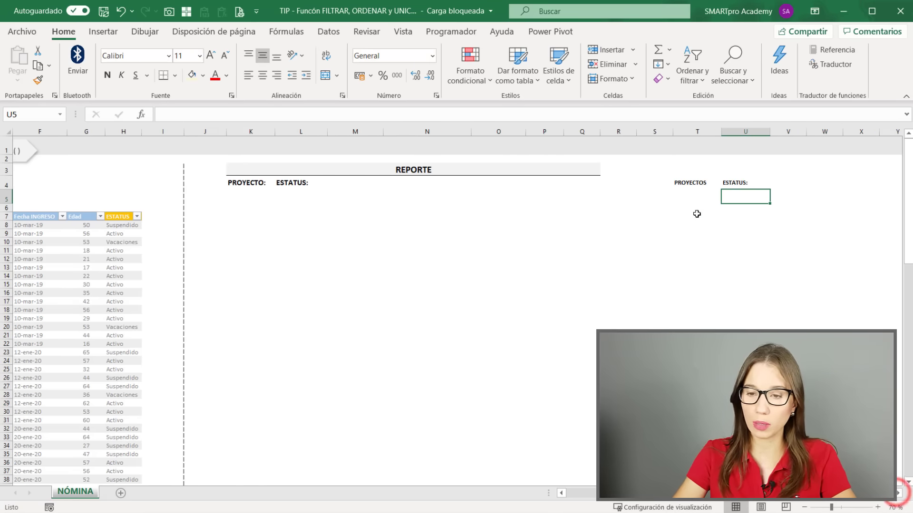
click(682, 195)
click(698, 182)
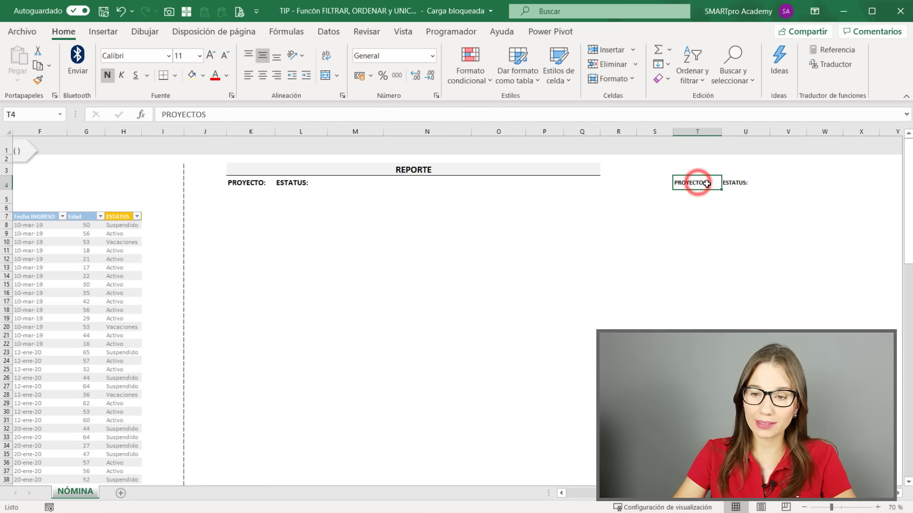
double_click(703, 183)
text(:)
key(Return)
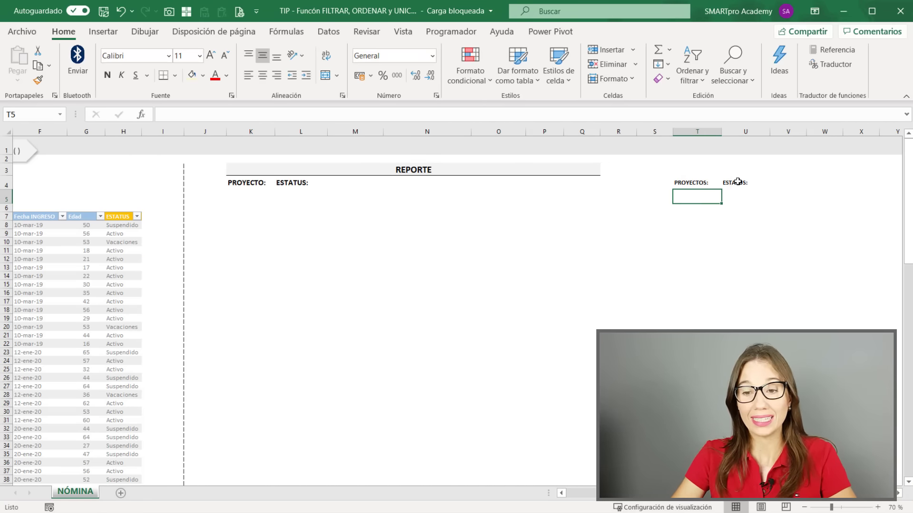
drag(698, 199, 703, 321)
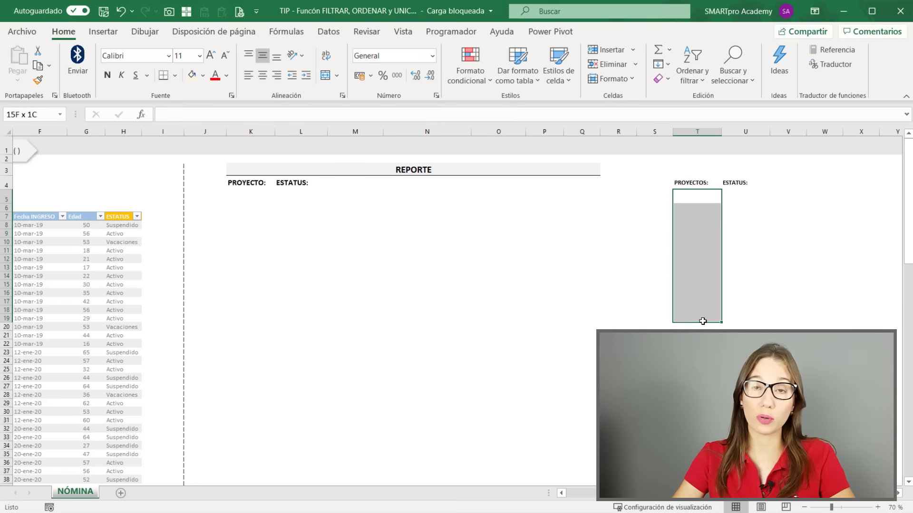
click(701, 196)
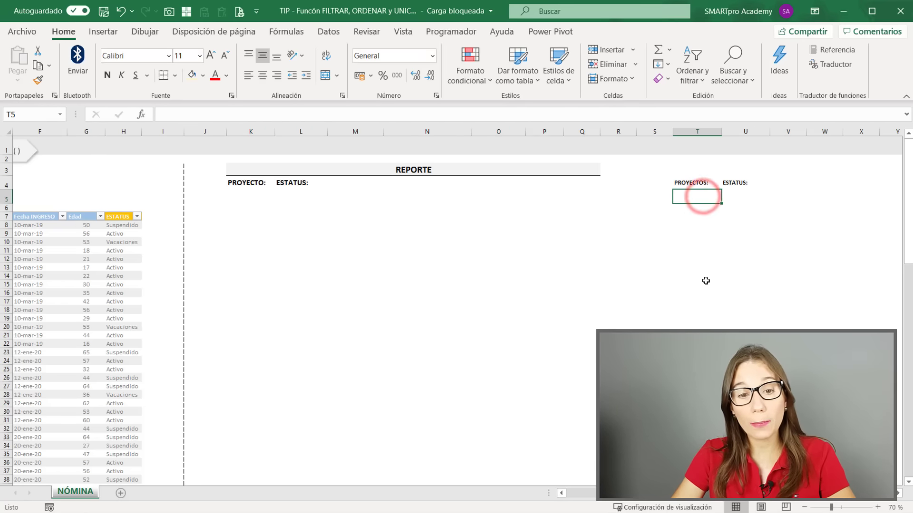
scroll(705, 281, left, 5)
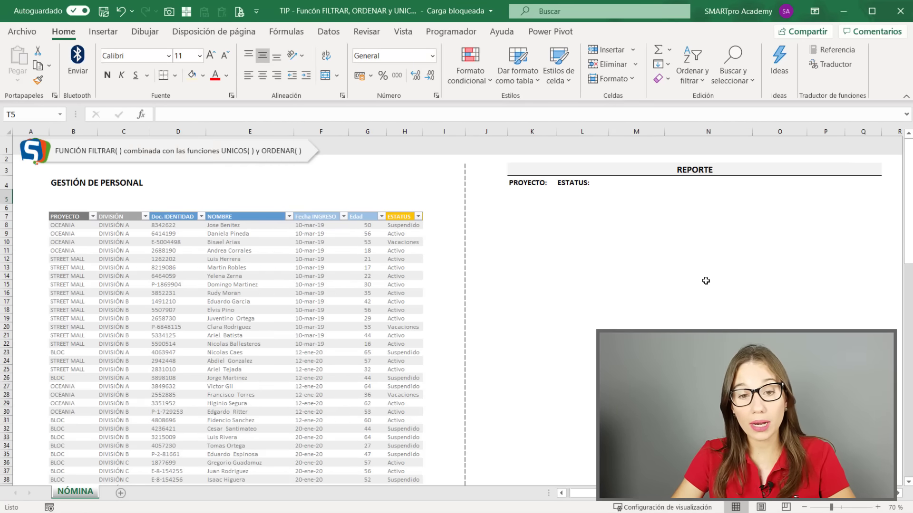
Step: Copy the staff table's PROYECTO column and paste it into T5 under PROYECTOS:
click(82, 211)
key(ctrl+c)
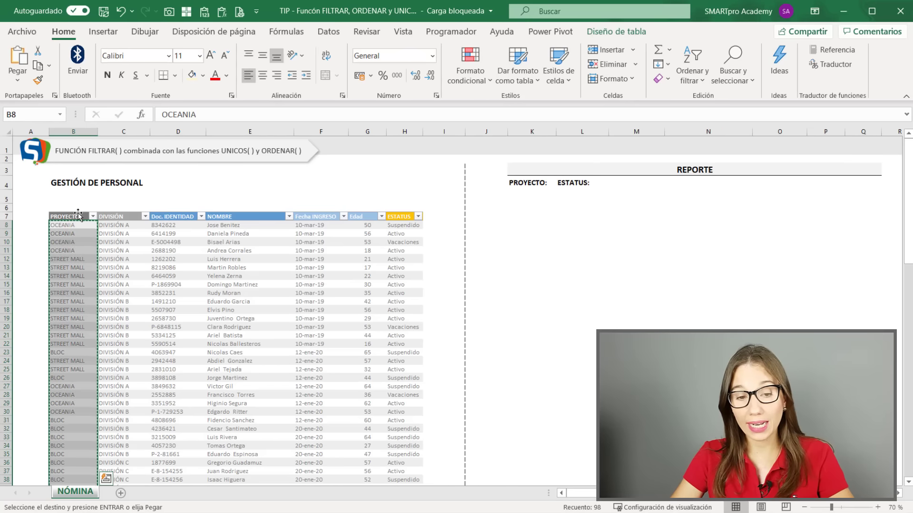
click(898, 493)
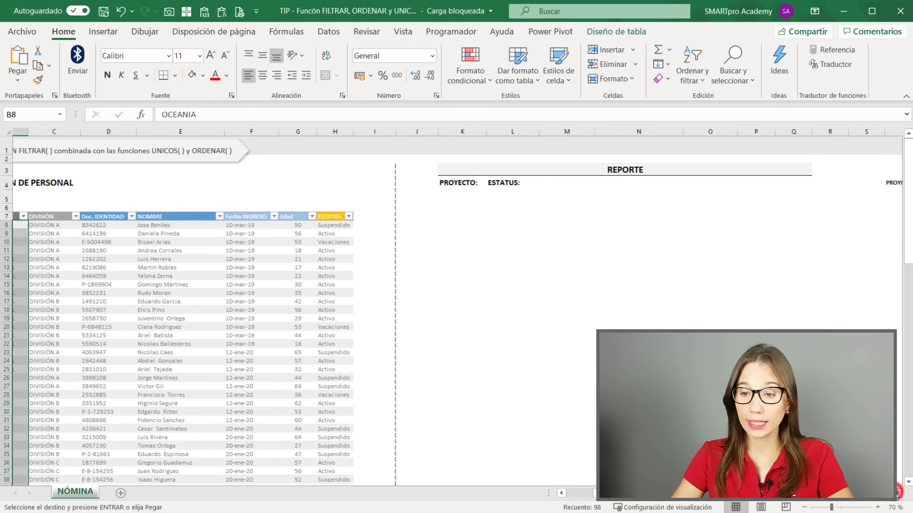
click(897, 493)
click(898, 493)
right_click(698, 196)
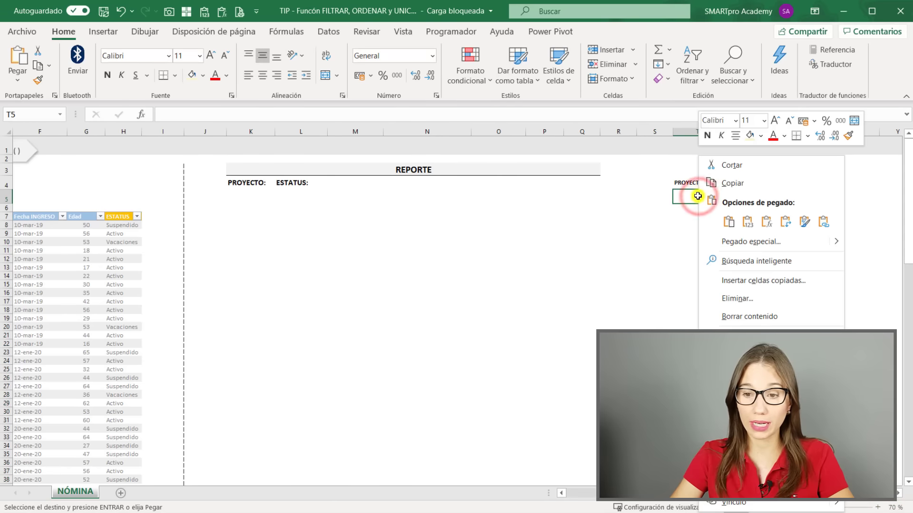
click(748, 222)
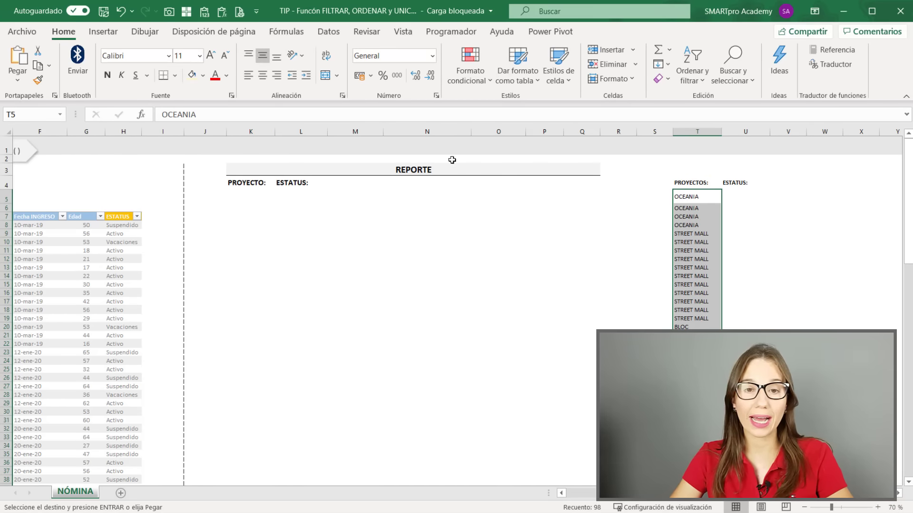
Step: Remove duplicates from the column T selection only, without headers, keeping OCEANIA, STREET MALL, BLOC
click(328, 31)
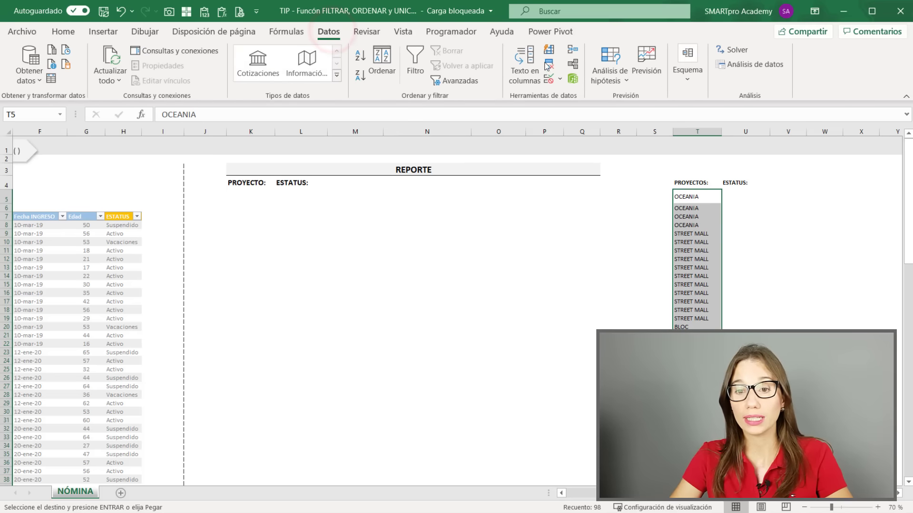
click(549, 64)
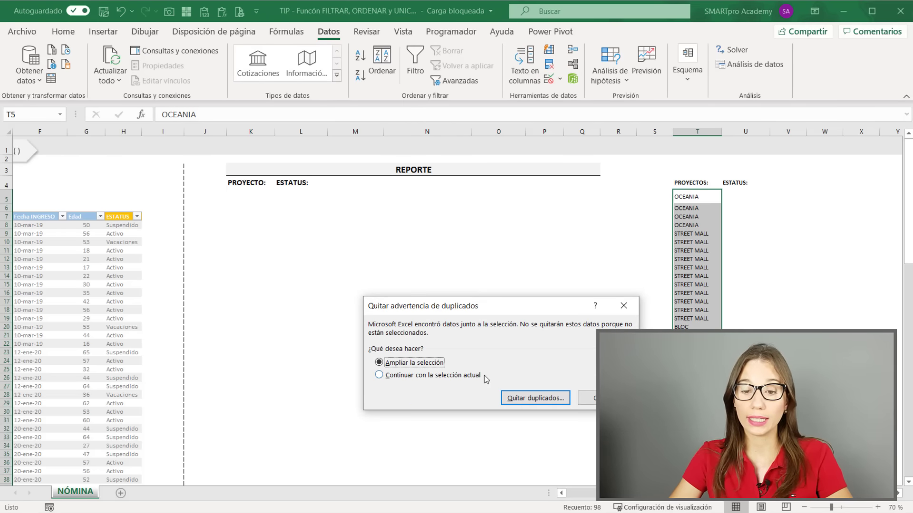
click(451, 376)
click(535, 398)
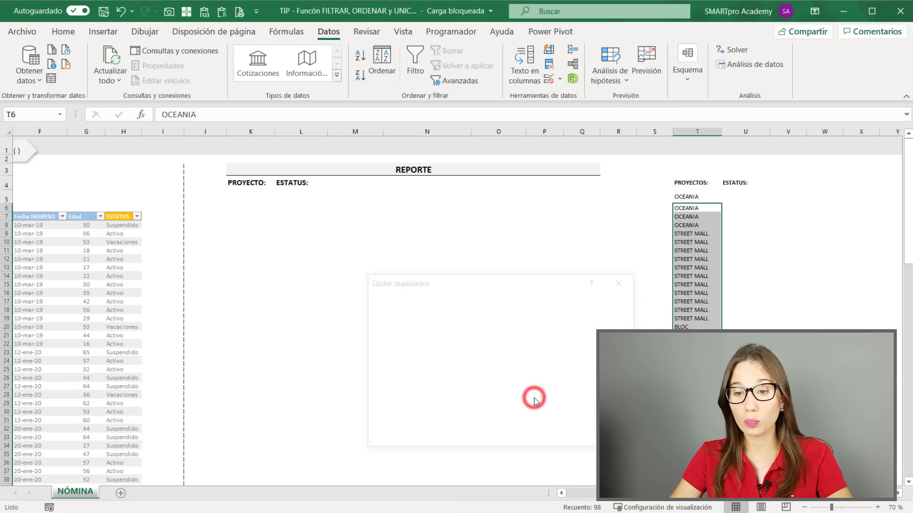
click(531, 325)
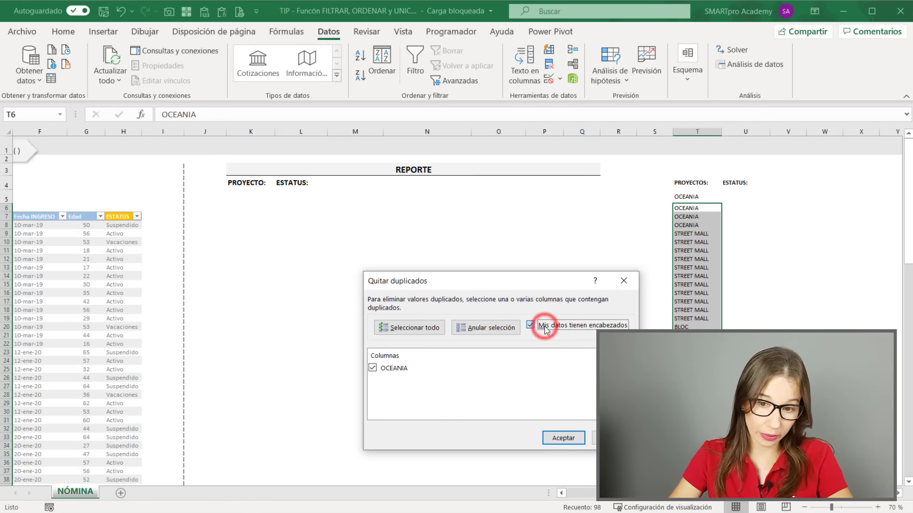
click(564, 438)
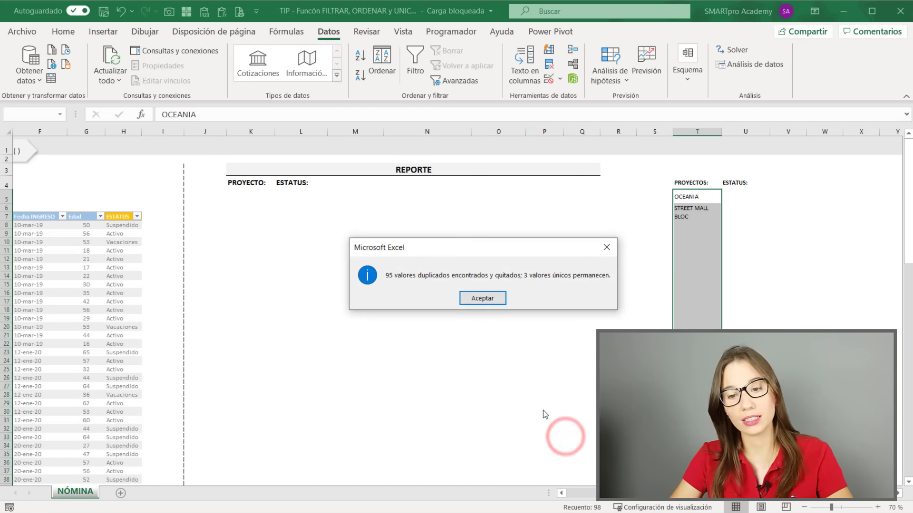
click(482, 298)
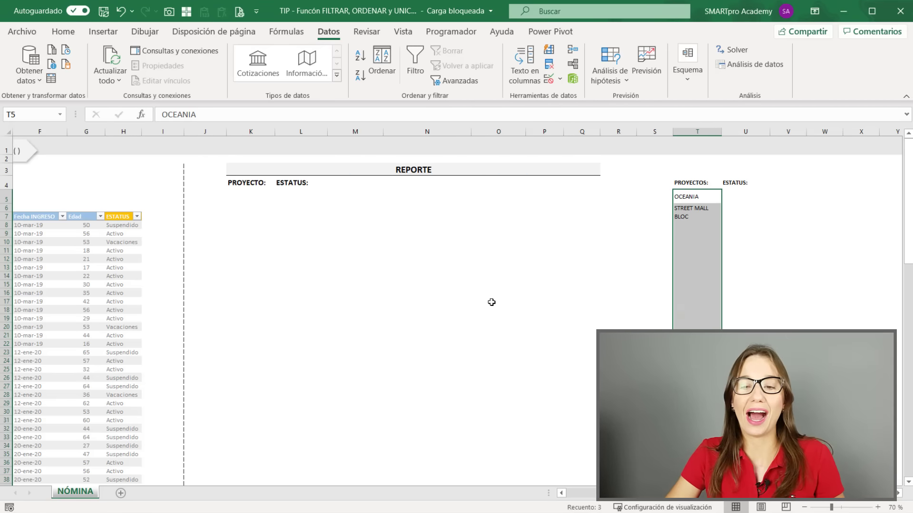
click(491, 303)
Step: Select the three unique names in T5:T7 and compare them with the PROYECTO filter values
click(698, 198)
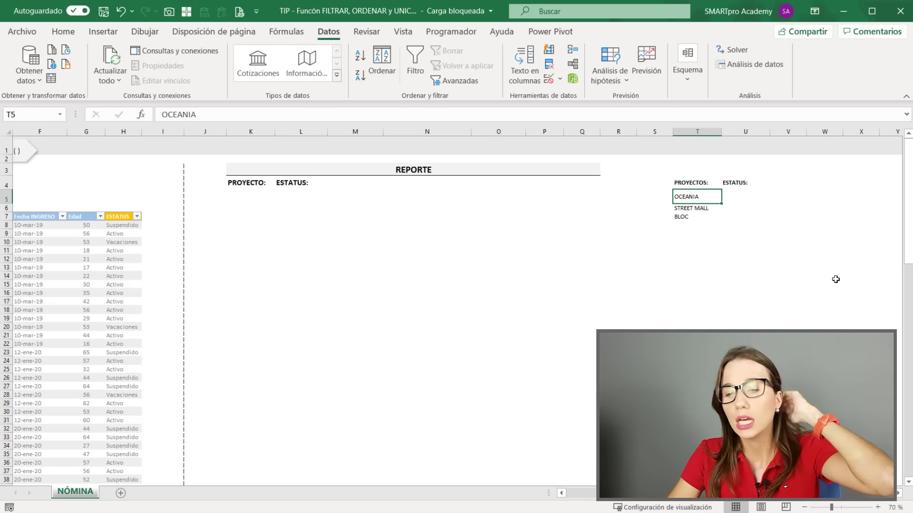
drag(698, 196, 697, 217)
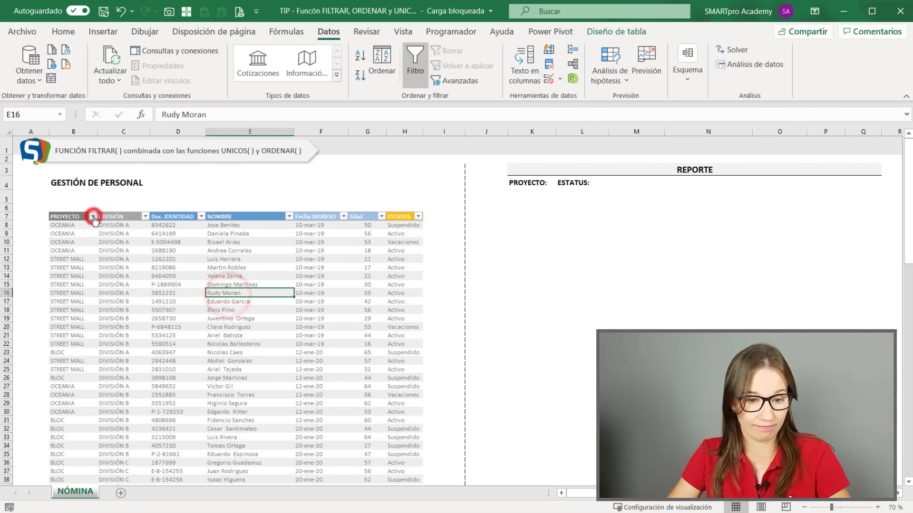
click(92, 216)
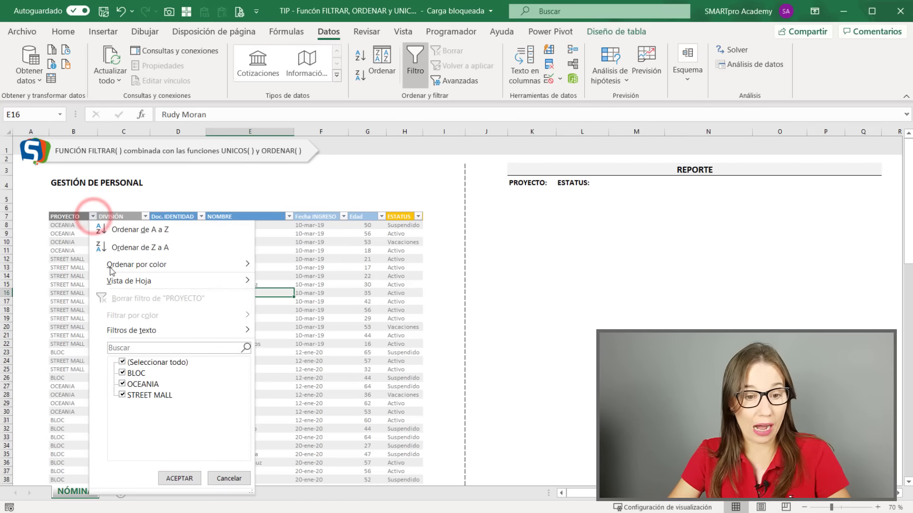
click(411, 339)
click(70, 376)
key(ctrl+Down)
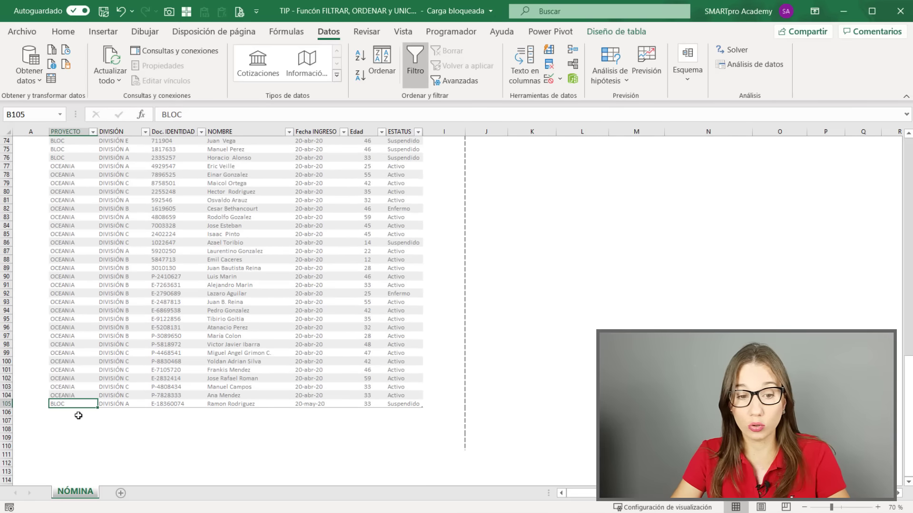
click(78, 415)
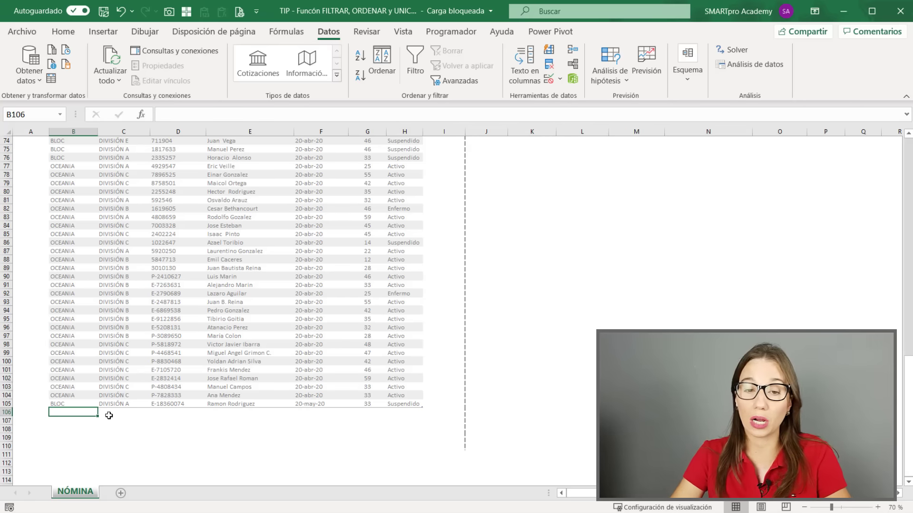
scroll(109, 416, up, 15)
scroll(140, 398, up, 5)
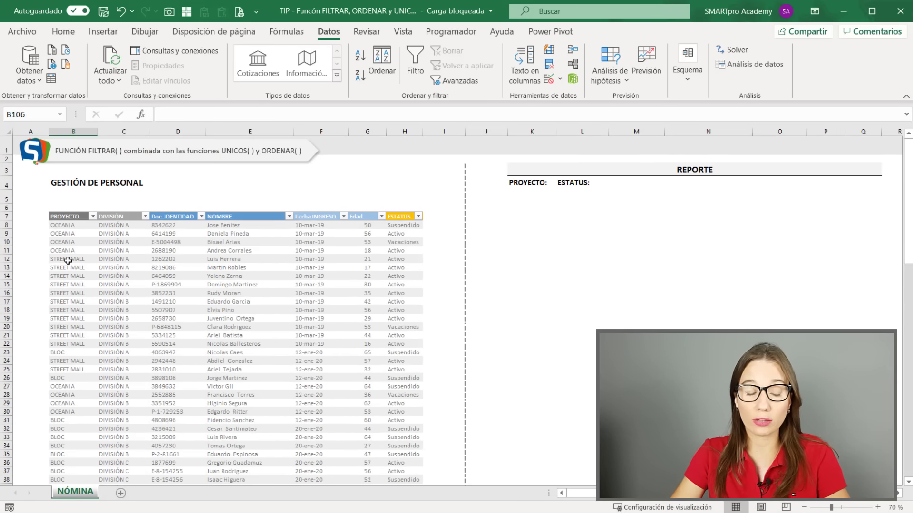
click(83, 225)
click(93, 276)
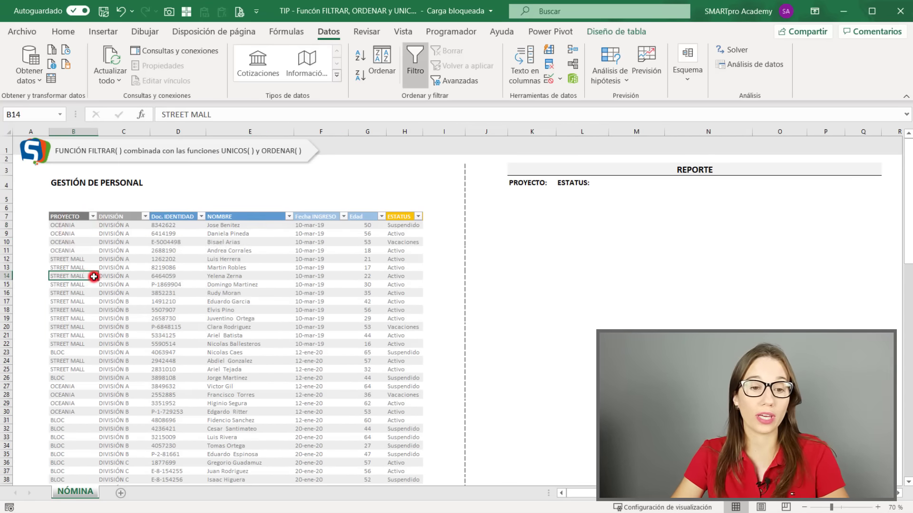
click(82, 212)
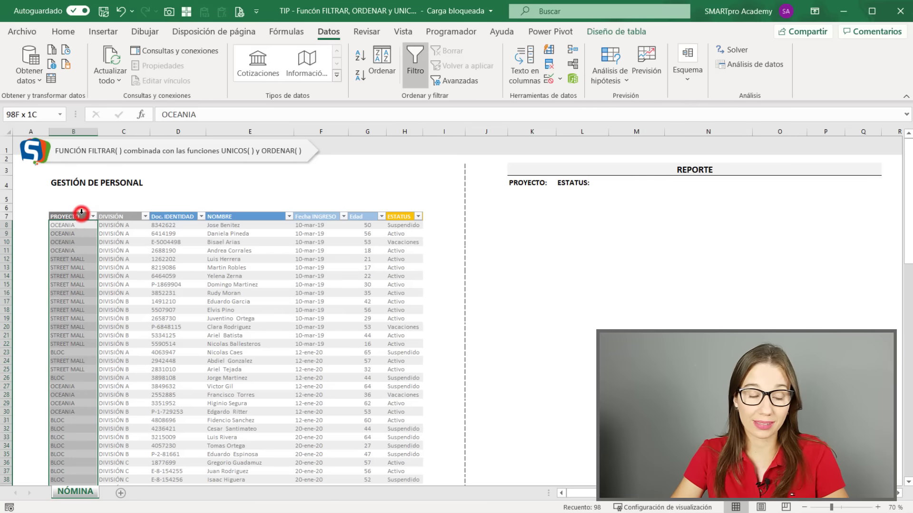
click(124, 215)
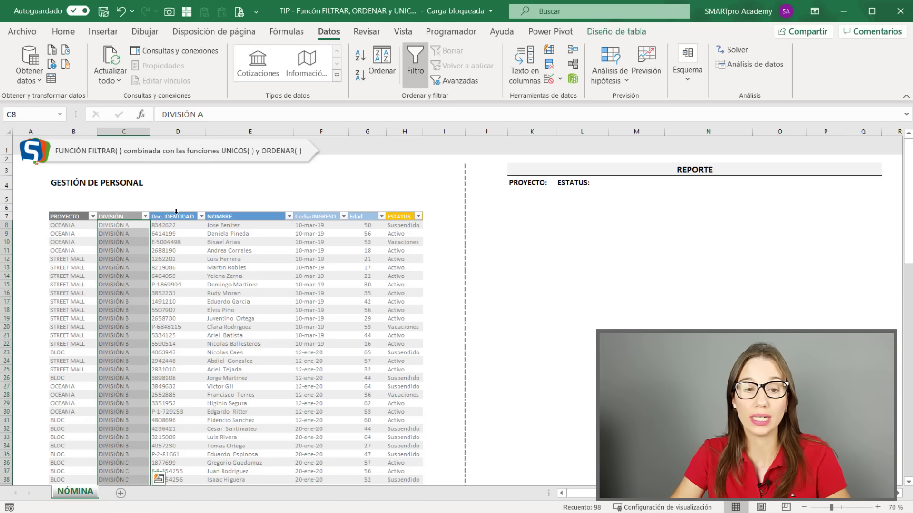
click(176, 212)
click(258, 255)
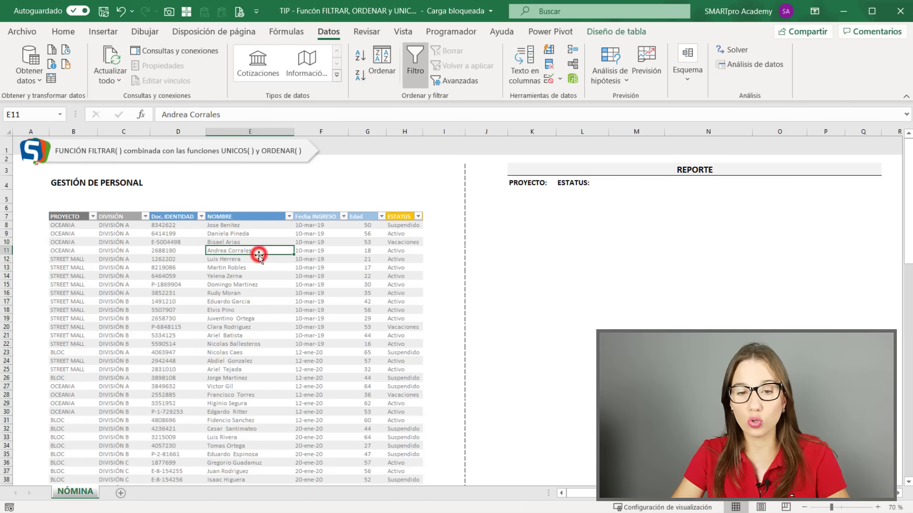
drag(309, 233, 319, 343)
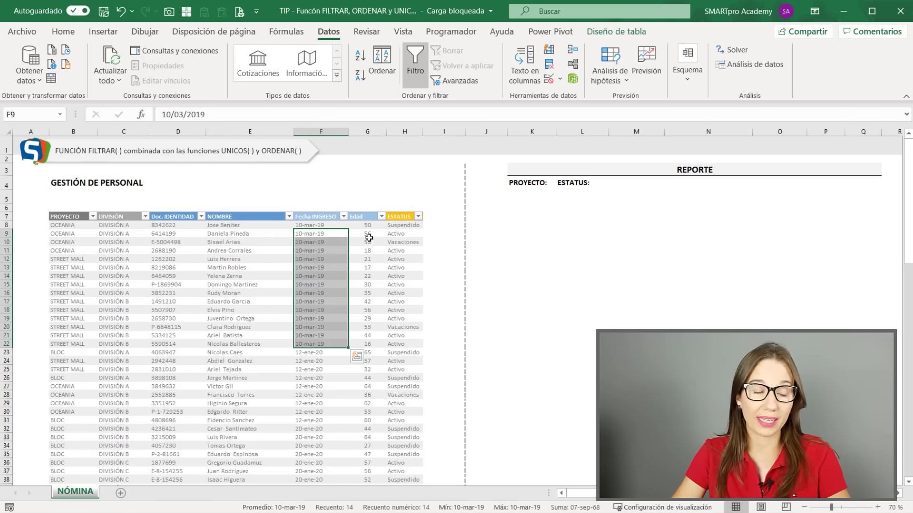
drag(366, 238, 370, 309)
drag(408, 238, 412, 307)
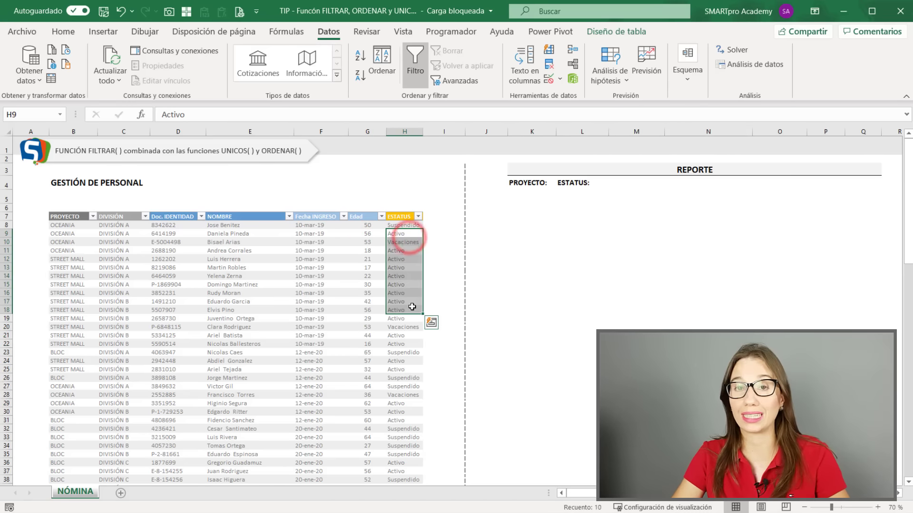
click(164, 352)
scroll(157, 352, down, 5)
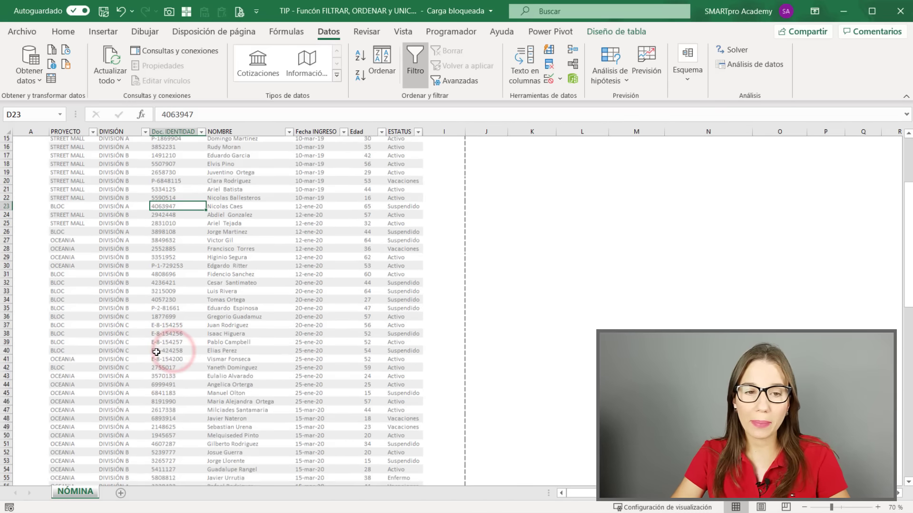
scroll(157, 351, down, 6)
scroll(143, 361, down, 4)
scroll(127, 370, down, 6)
scroll(127, 372, down, 3)
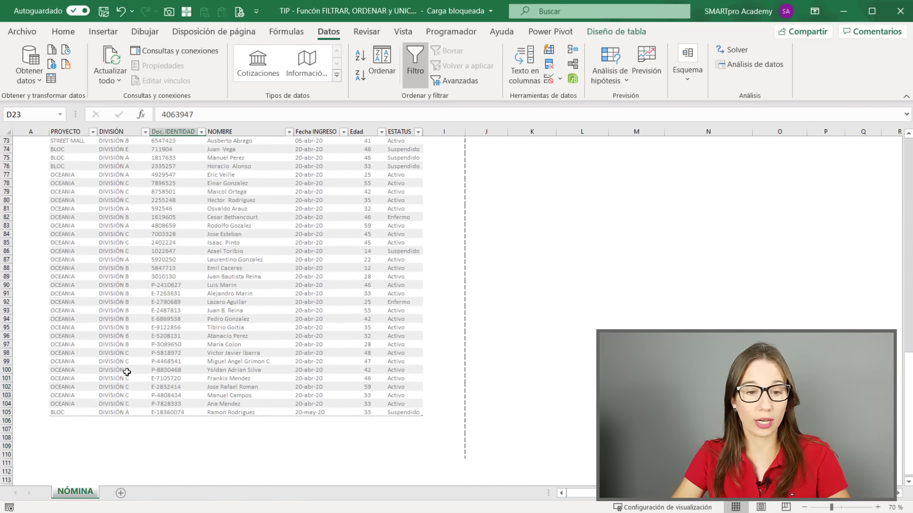
scroll(127, 372, down, 1)
Step: Add VIDA AZUL as the project in four new rows below the table
click(72, 396)
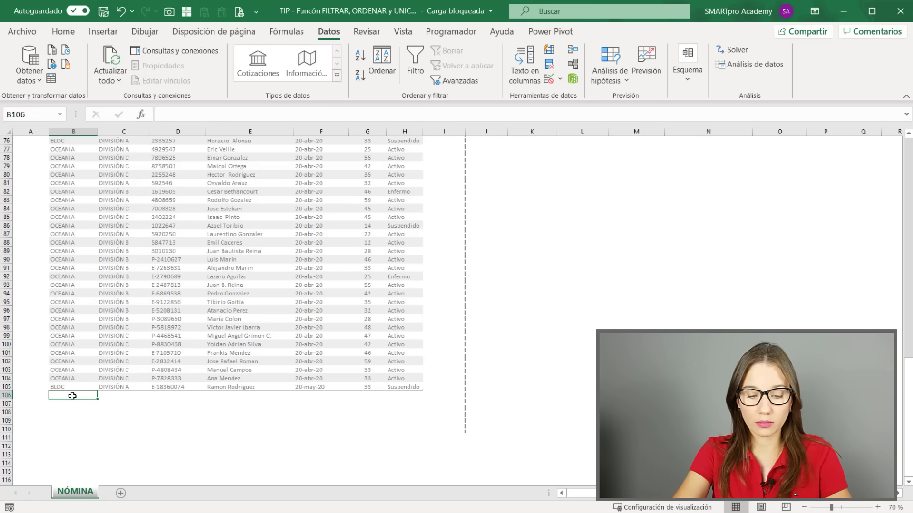
text(VIDA AZUL)
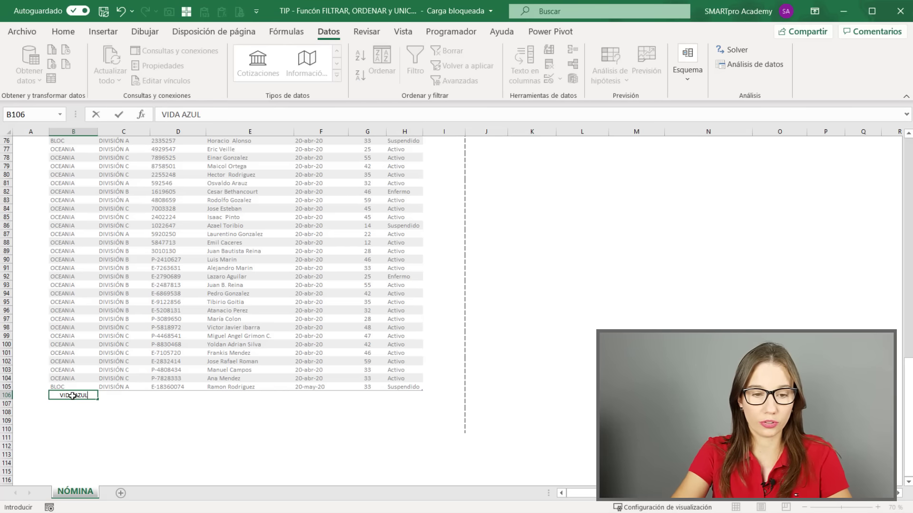
key(Return)
text(VIDA AZUL)
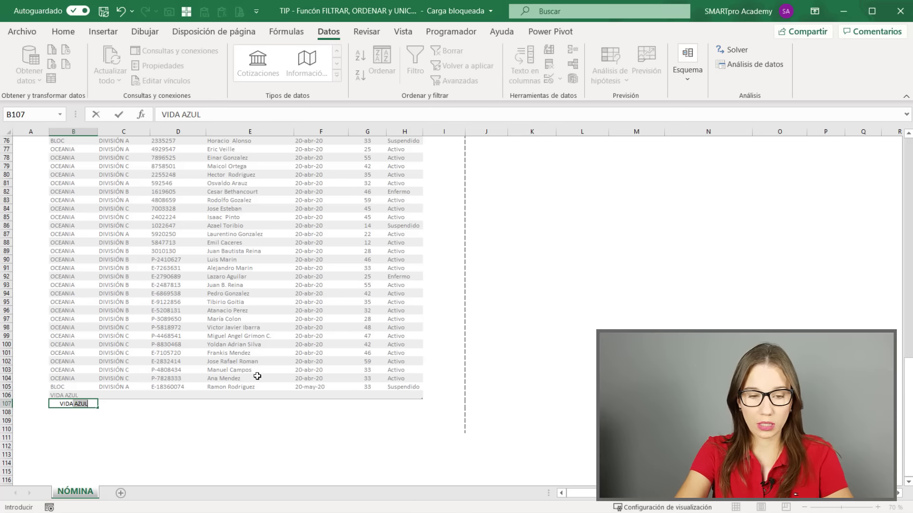
key(Return)
key(Up)
key(ctrl+c)
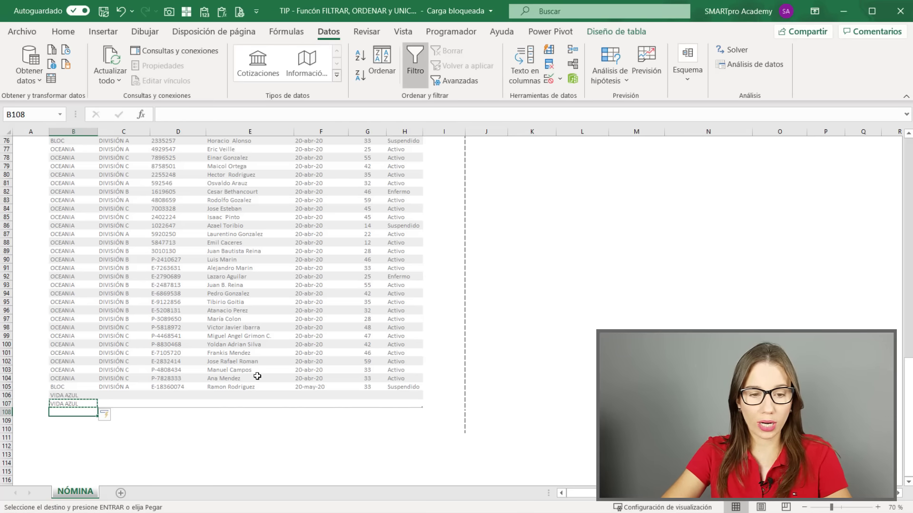
key(Down)
key(shift+Down)
key(ctrl+v)
Step: Copy DIVISIÓN A into the division cells of the four new rows
click(250, 395)
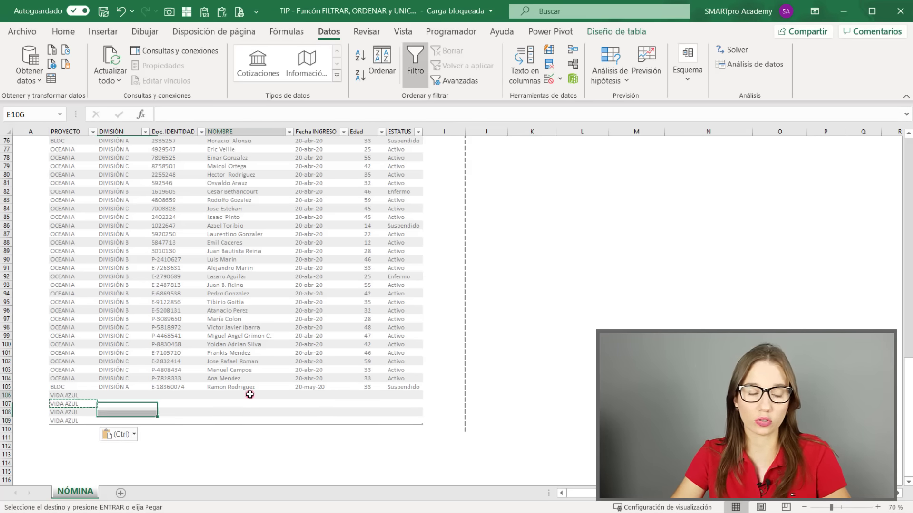
click(123, 387)
key(ctrl+c)
drag(122, 403, 120, 421)
key(ctrl+v)
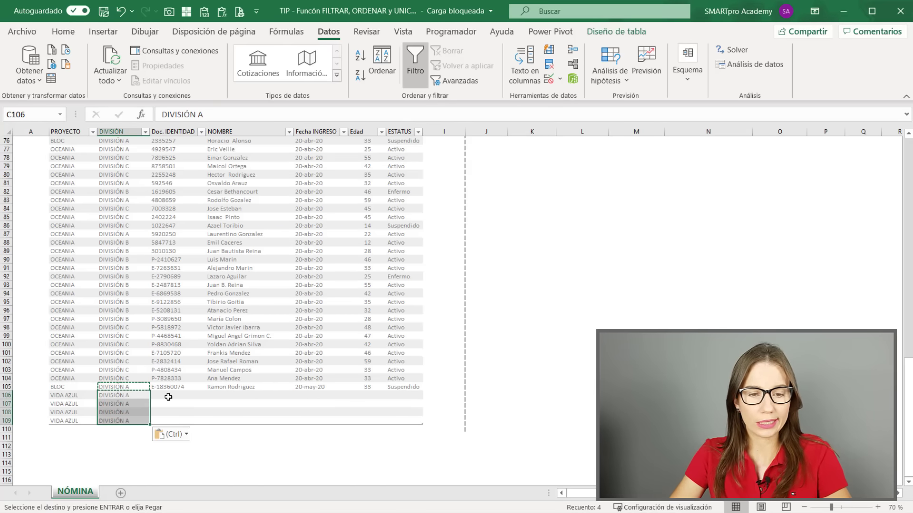
Step: Enter the first new row's identity number and fill it down to row 109
click(168, 397)
text(123)
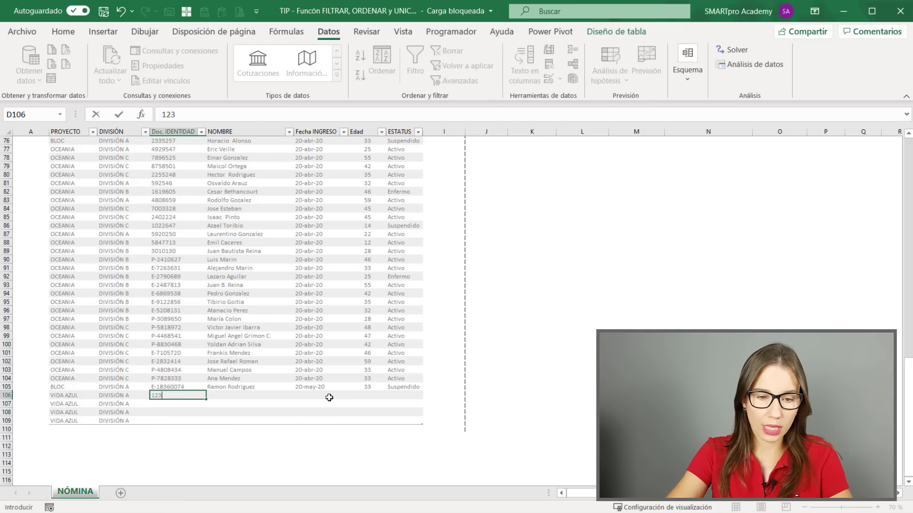
text(0020)
key(Return)
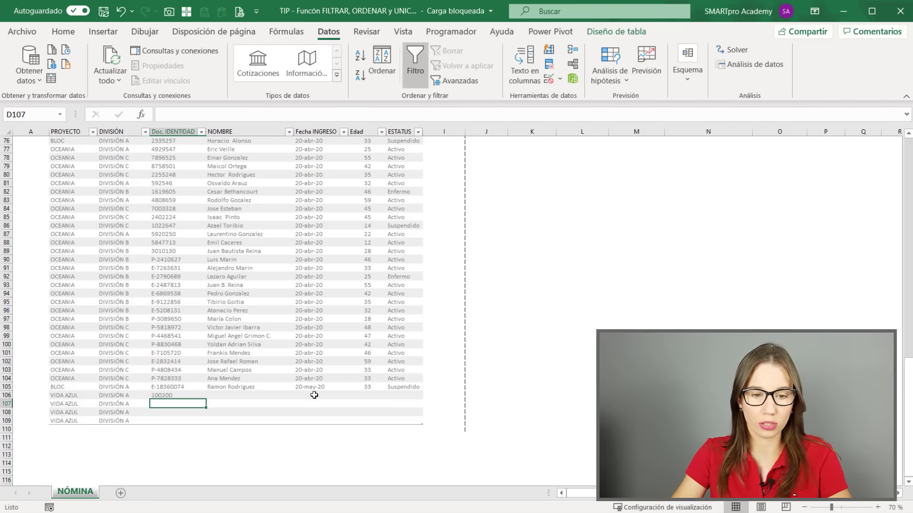
click(189, 394)
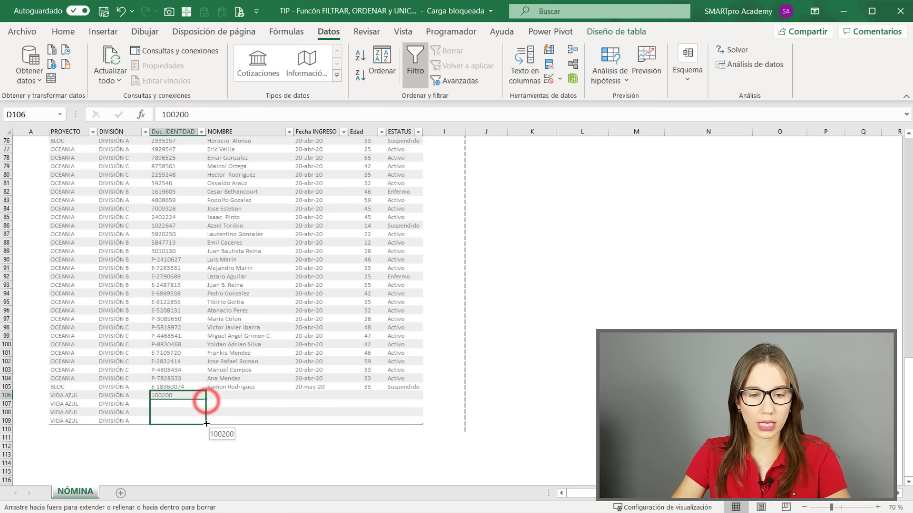
drag(207, 400, 207, 424)
Step: Change the IDs in D107:D109 to 100201, 100202 and 100203
double_click(188, 404)
key(BackSpace)
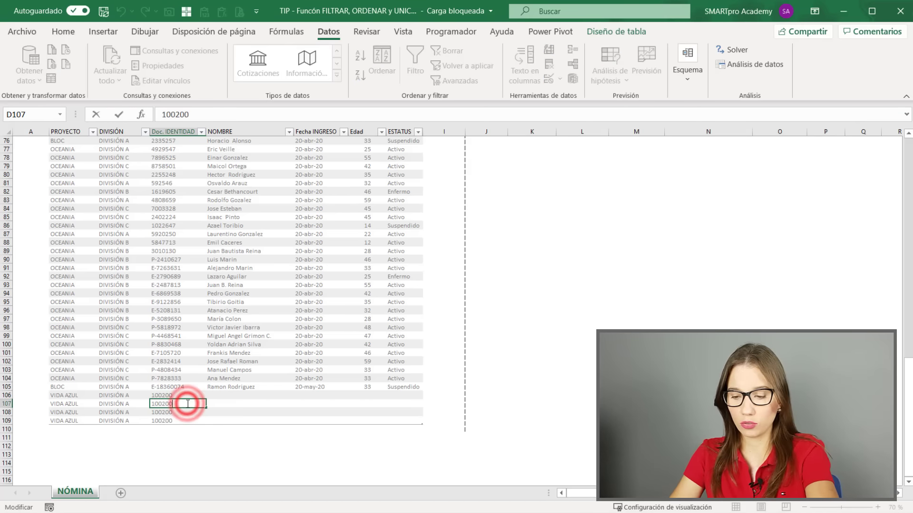
text(1)
key(Return)
double_click(180, 412)
key(BackSpace)
text(2)
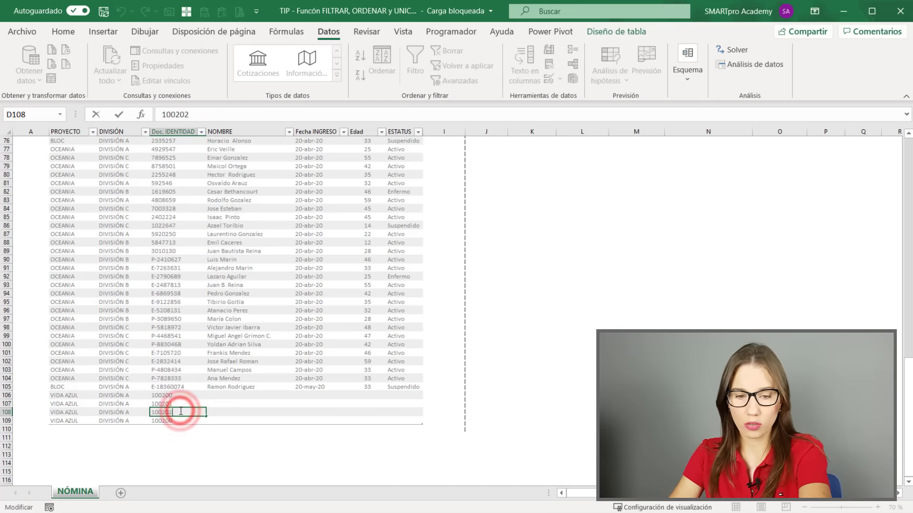
key(Return)
double_click(179, 418)
key(BackSpace)
text(3)
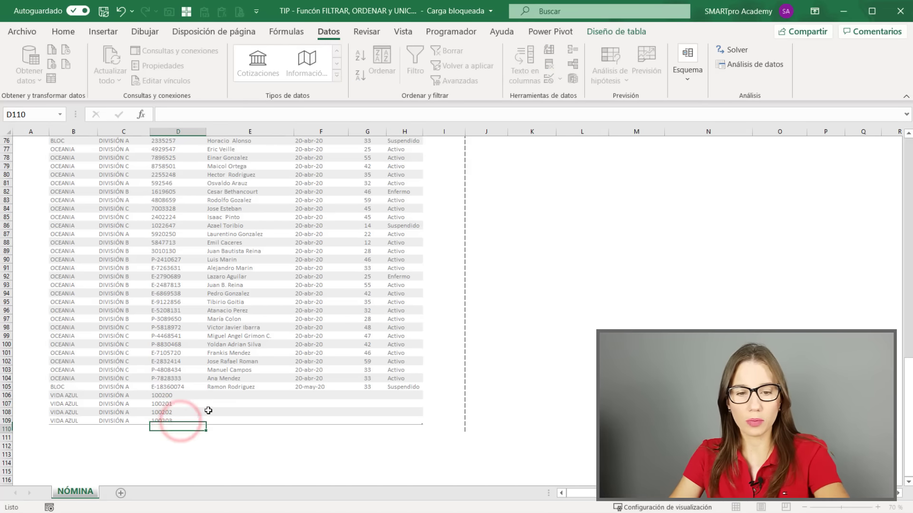
click(222, 398)
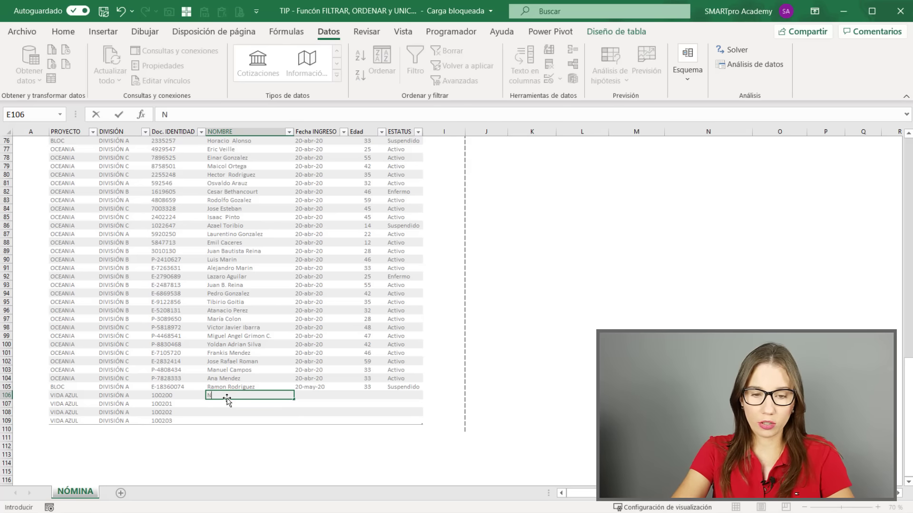
Step: Enter NOMBRE 1 in E106 and fill it down to NOMBRE 4
text(NOMBRE 1)
key(Return)
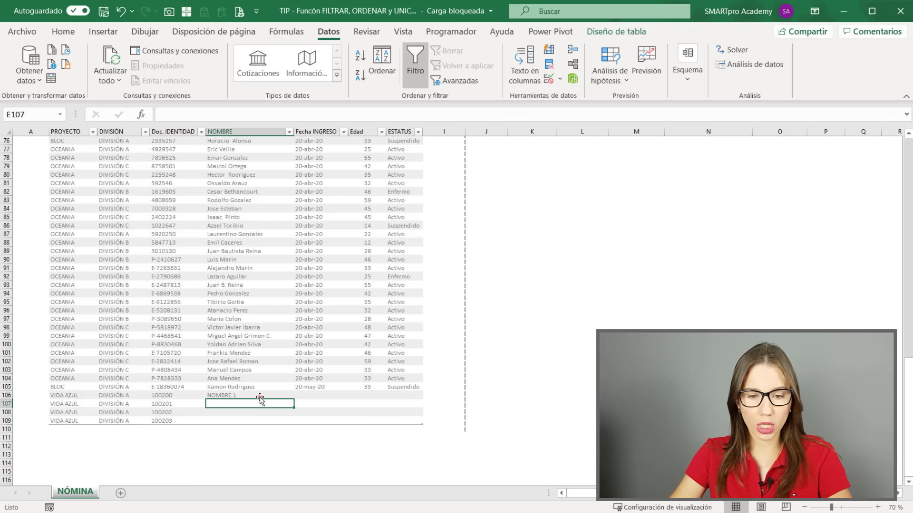
click(259, 395)
drag(294, 399, 294, 423)
Step: Fill the dates down from F105 so the new rows read 21–24 May 2020
click(314, 387)
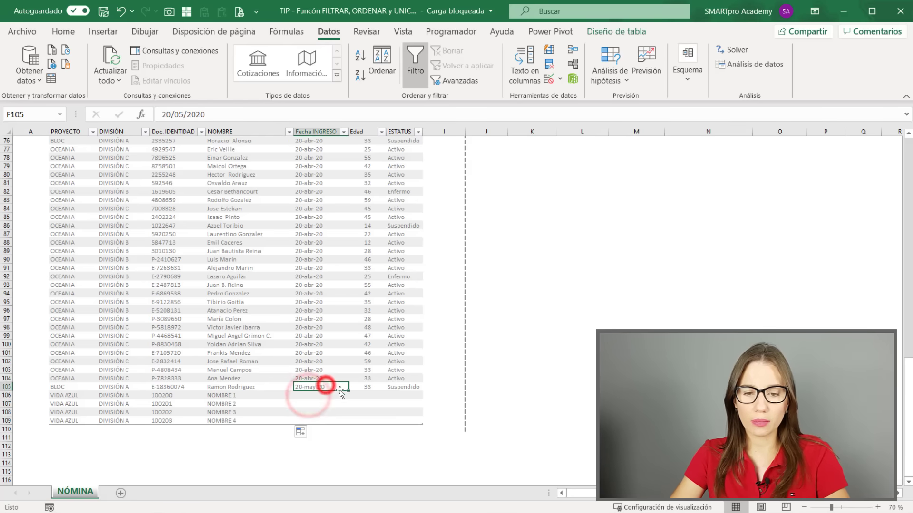
drag(348, 390, 346, 425)
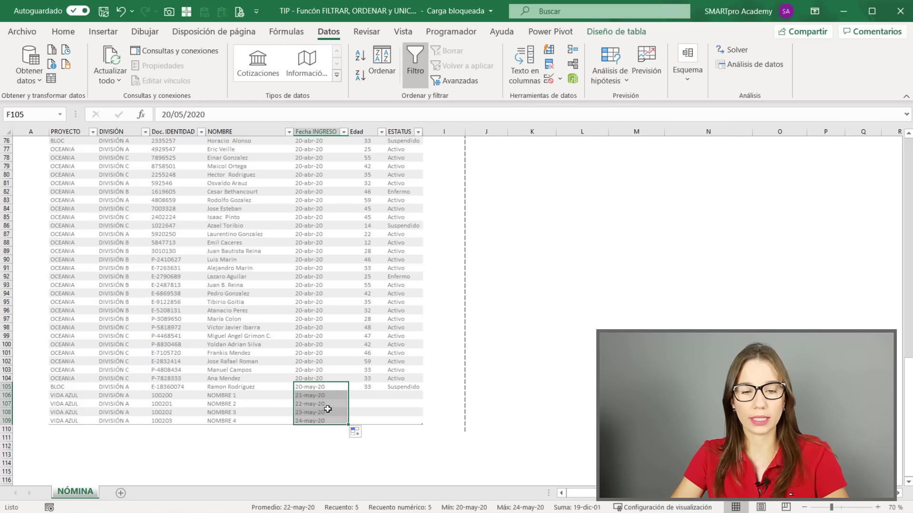
click(328, 404)
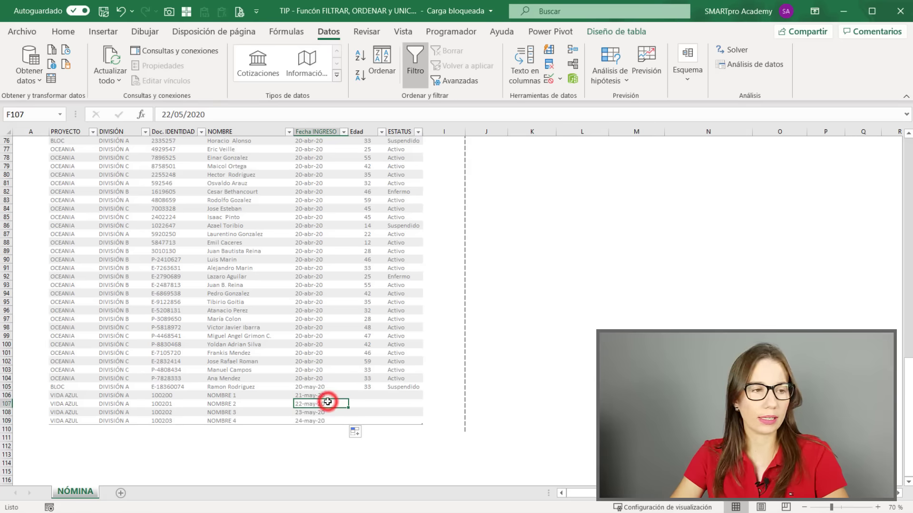
click(368, 395)
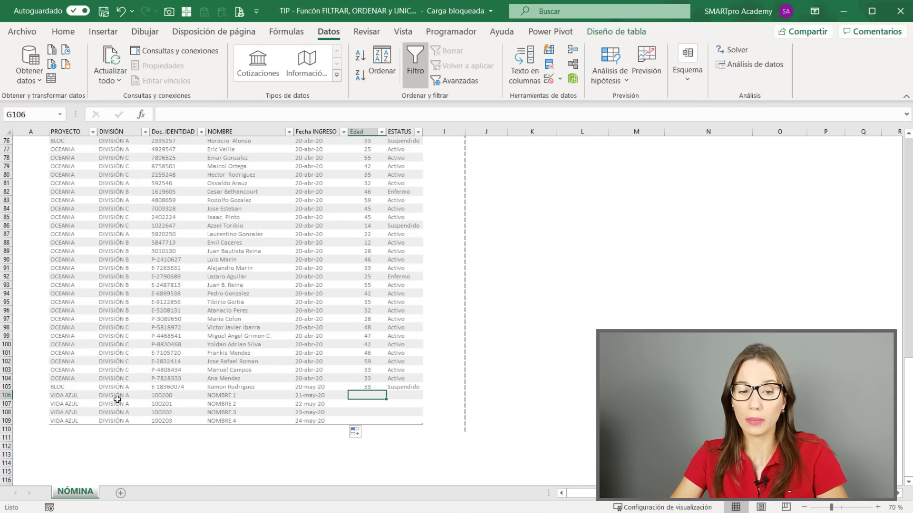
drag(76, 395, 73, 421)
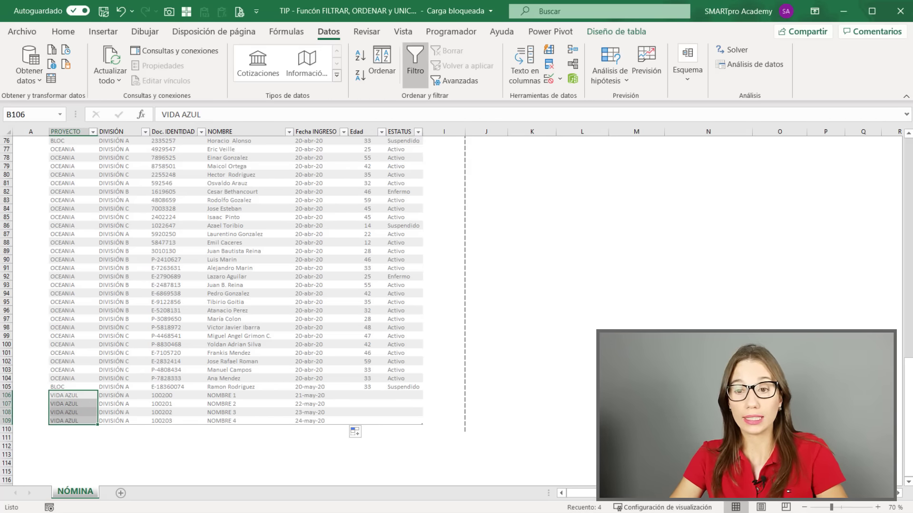
scroll(238, 309, up, 10)
scroll(238, 309, up, 12)
scroll(238, 309, up, 2)
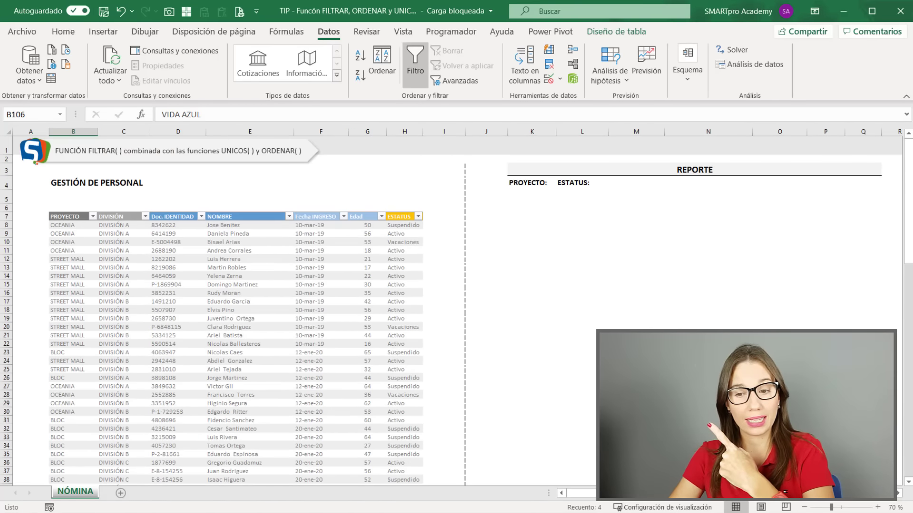
click(898, 494)
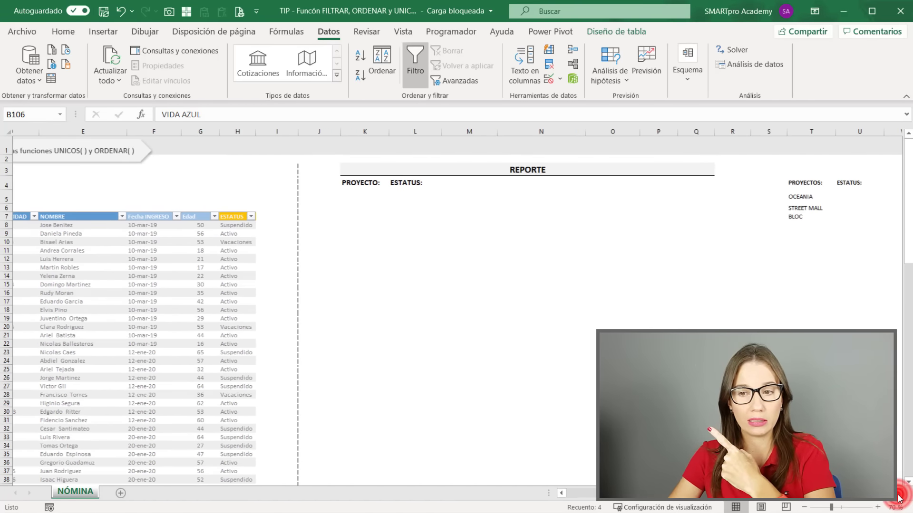
click(784, 208)
click(784, 198)
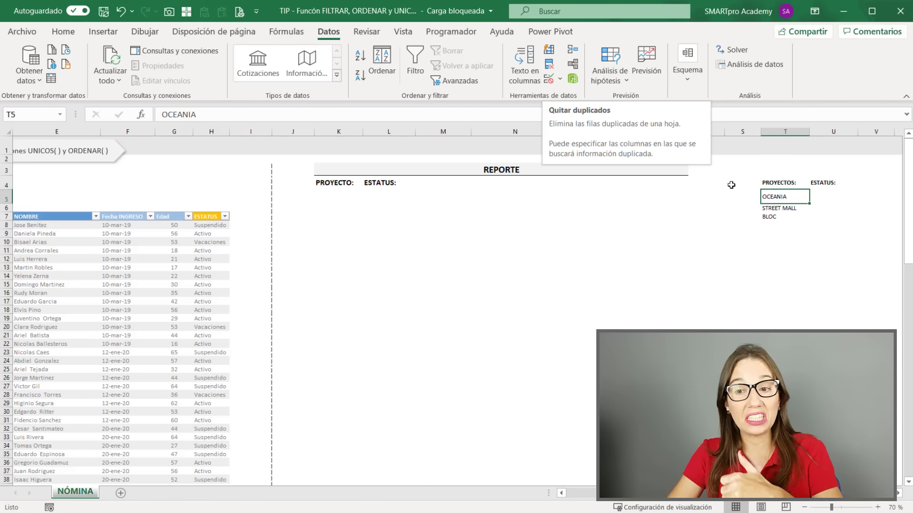
click(785, 208)
click(785, 196)
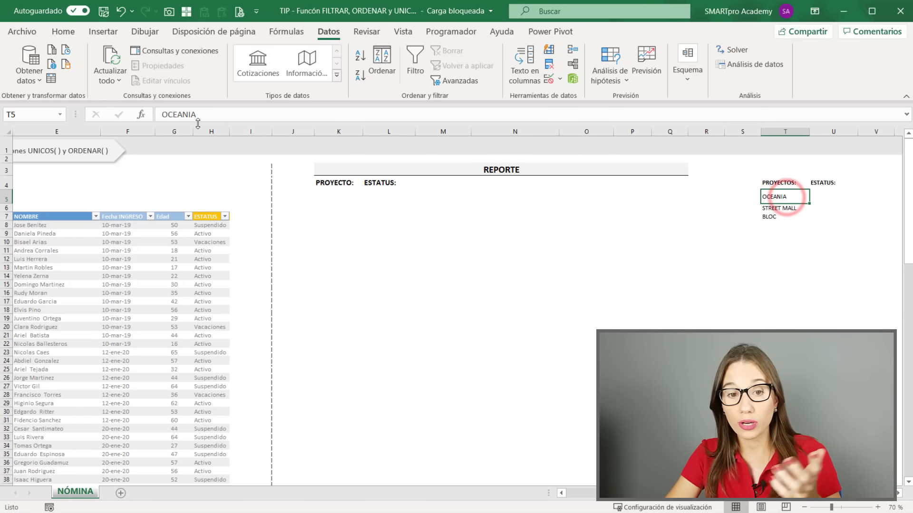
click(784, 217)
click(782, 199)
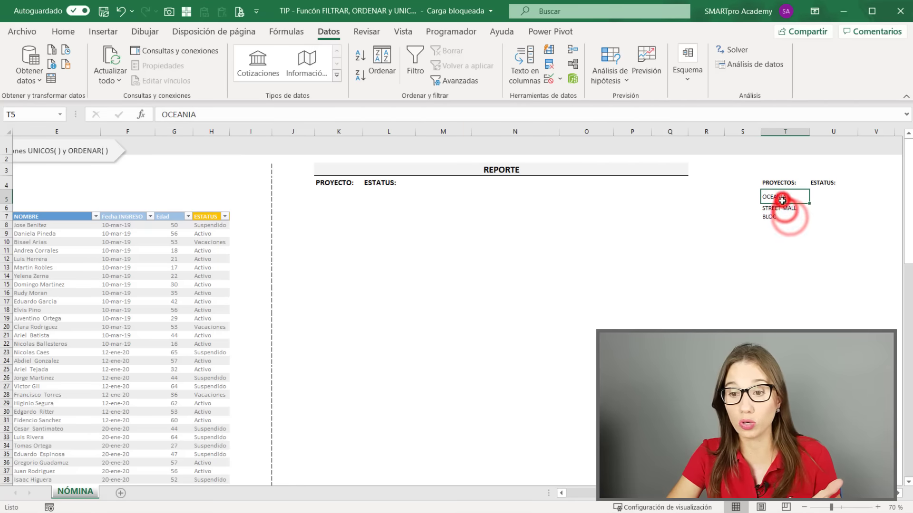
click(783, 208)
click(781, 197)
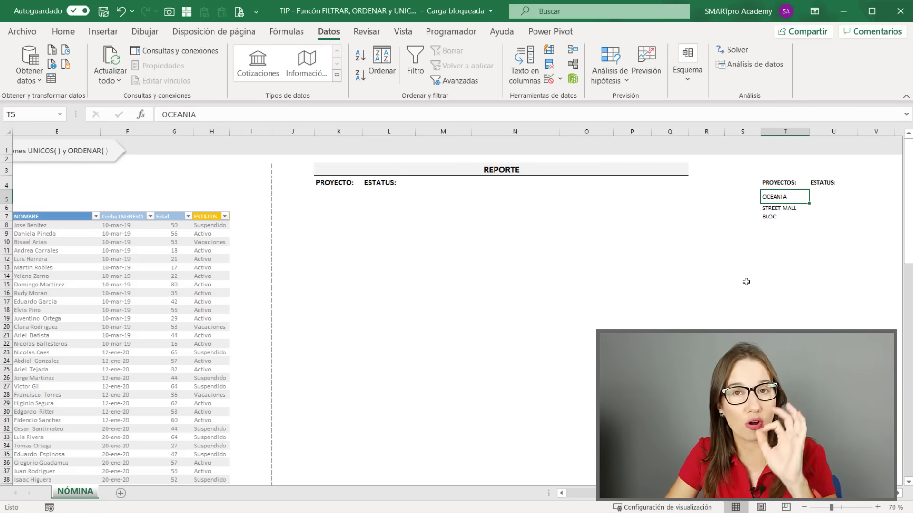
Step: Delete table rows 106–109, the VIDA AZUL entries, via right-click Eliminar > Filas de la tabla
scroll(333, 357, left, 4)
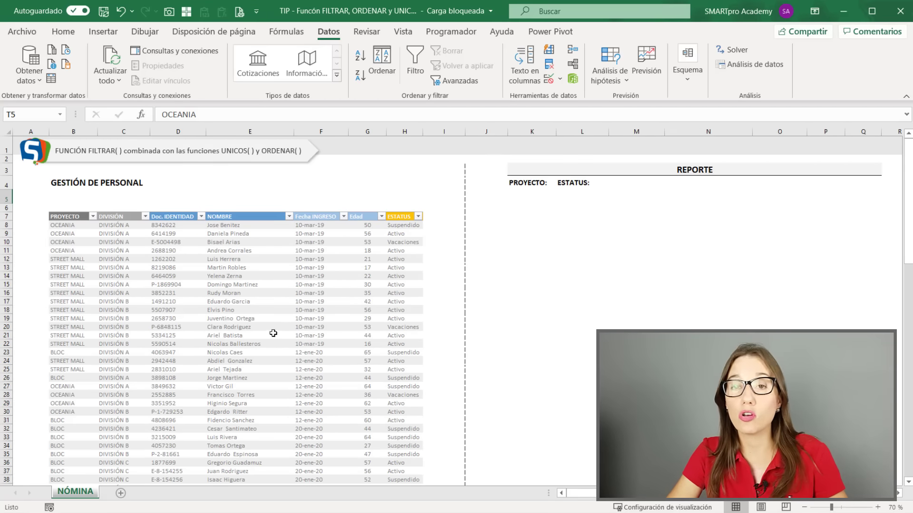
scroll(256, 361, down, 2)
scroll(246, 375, down, 6)
scroll(190, 378, down, 5)
scroll(114, 384, down, 5)
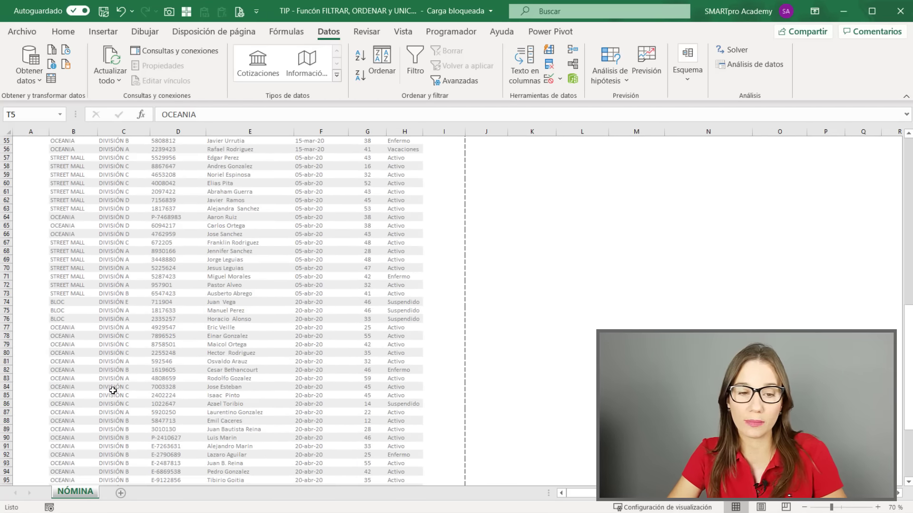
scroll(100, 386, down, 5)
scroll(96, 371, down, 5)
drag(71, 319, 71, 345)
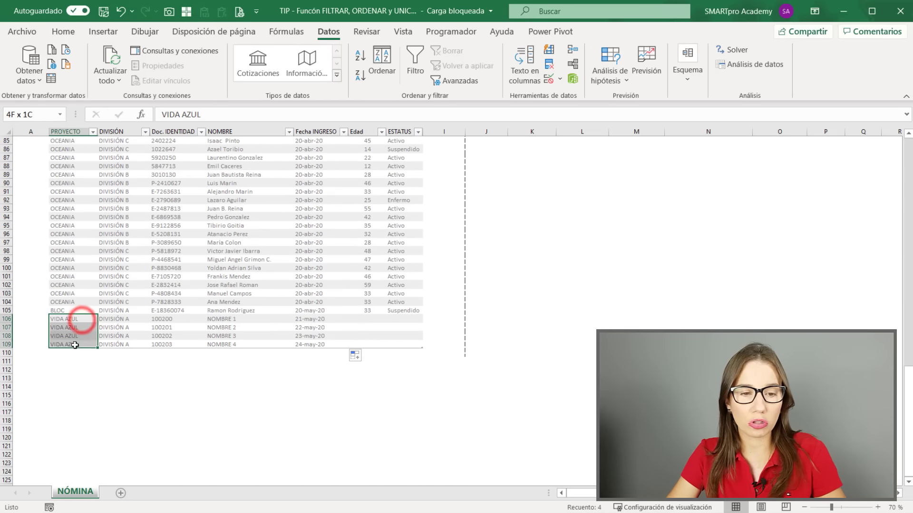
right_click(75, 336)
click(270, 300)
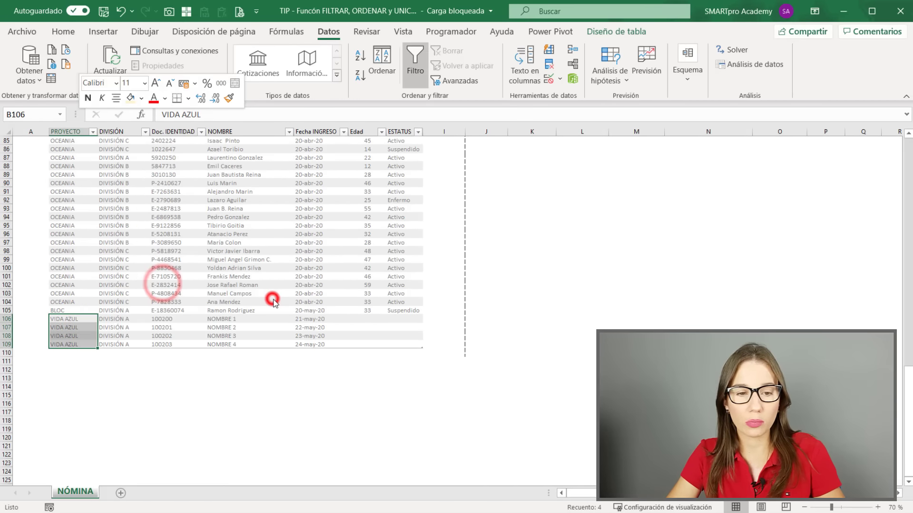
click(90, 290)
scroll(91, 290, up, 5)
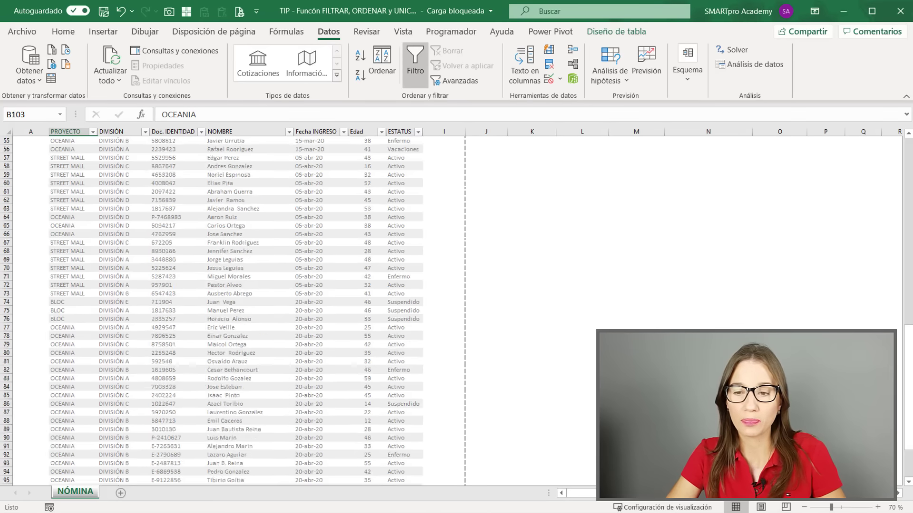
scroll(238, 309, up, 12)
scroll(238, 309, up, 11)
click(823, 308)
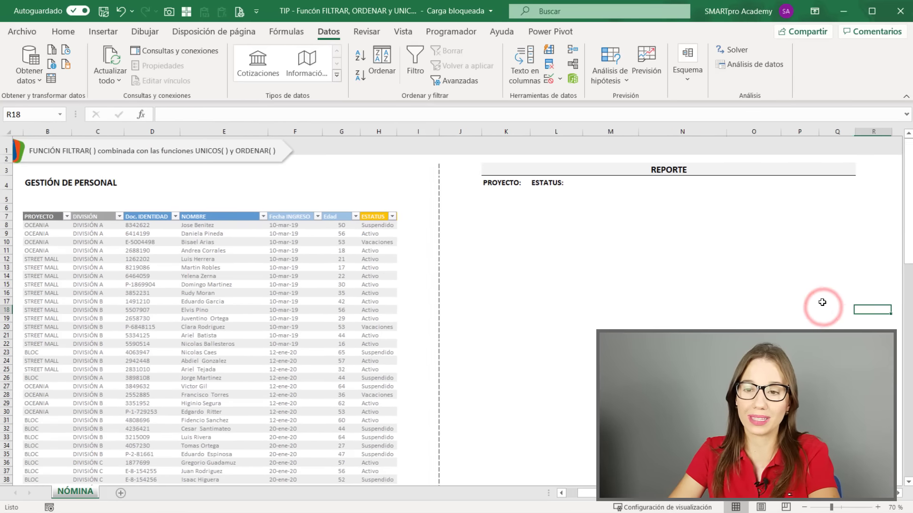
Step: Clear the typed names in T5:T7 and enter =UNICOS(Tabla35[PROYECTO]) in T5
key(Right)
key(Right)
key(Right)
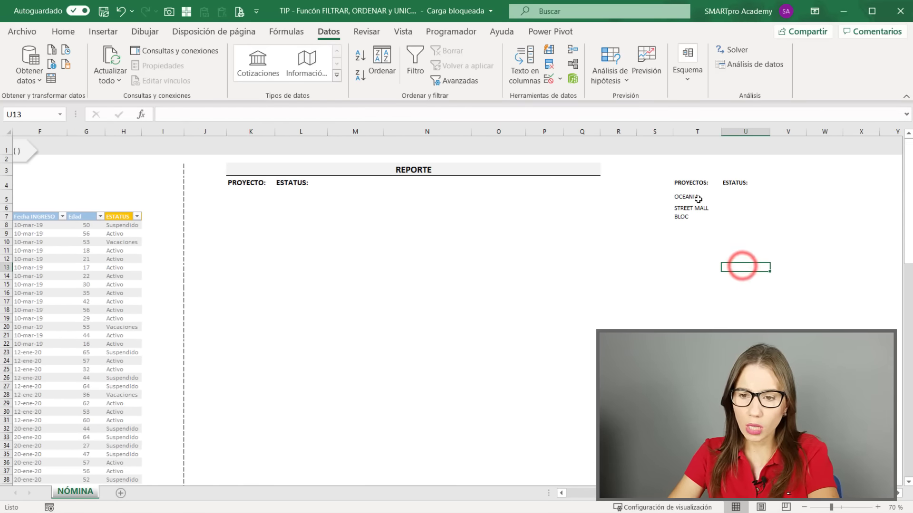
drag(695, 196, 694, 213)
key(Delete)
click(695, 195)
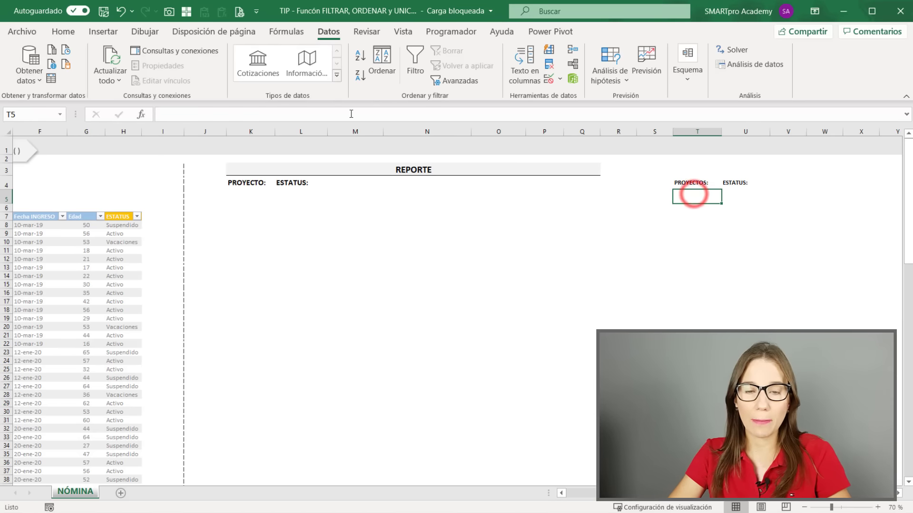
click(347, 110)
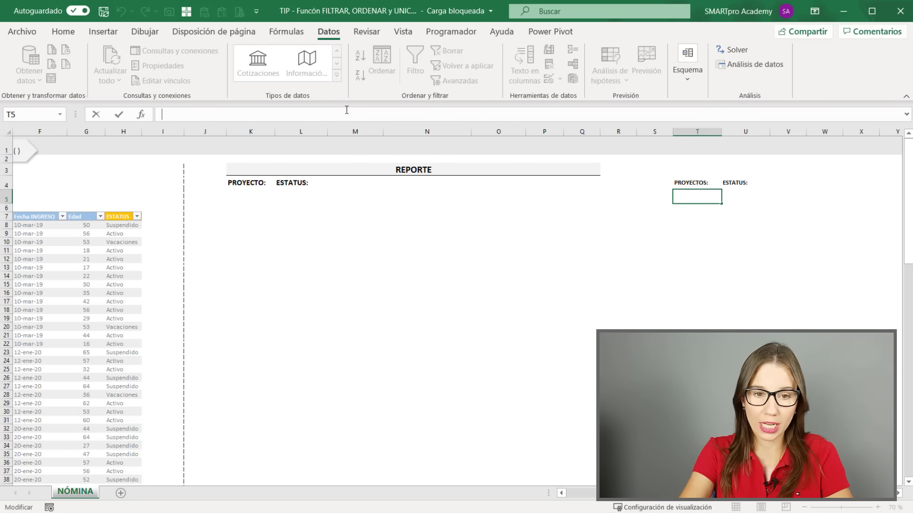
text(=UNICOS()
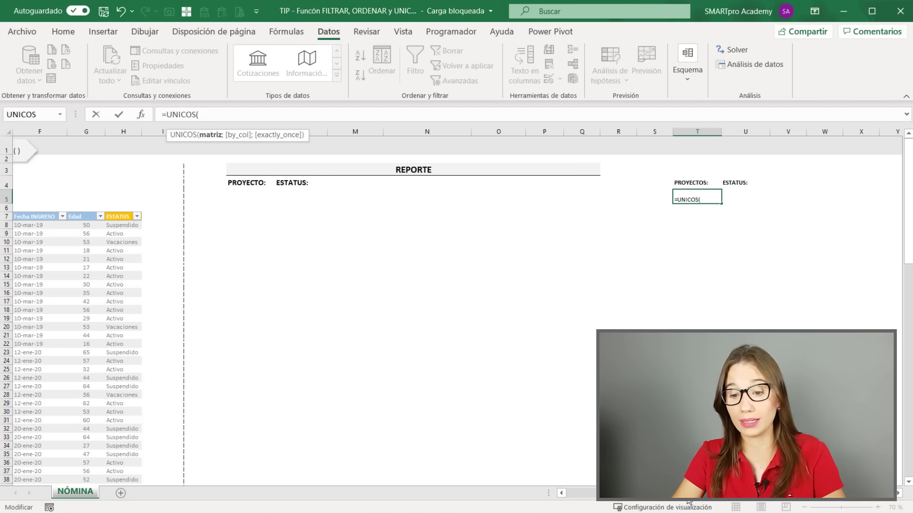
drag(676, 499, 595, 497)
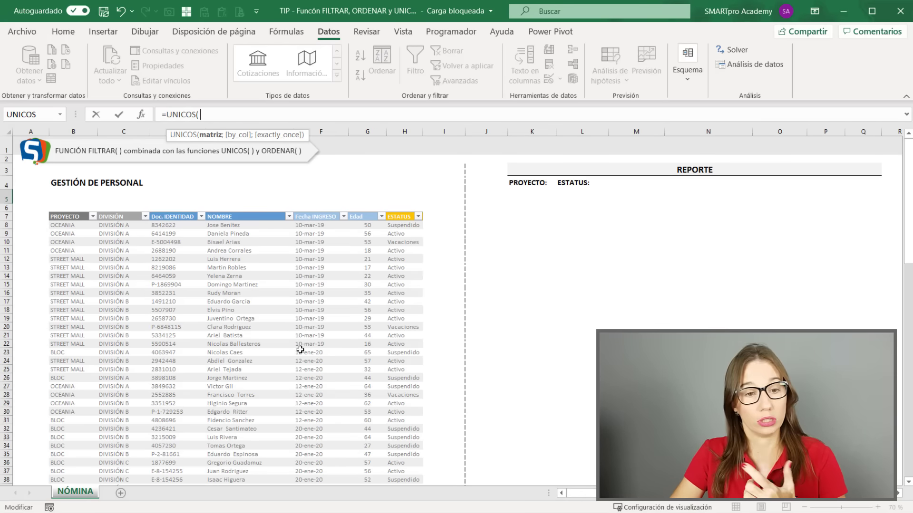
click(53, 215)
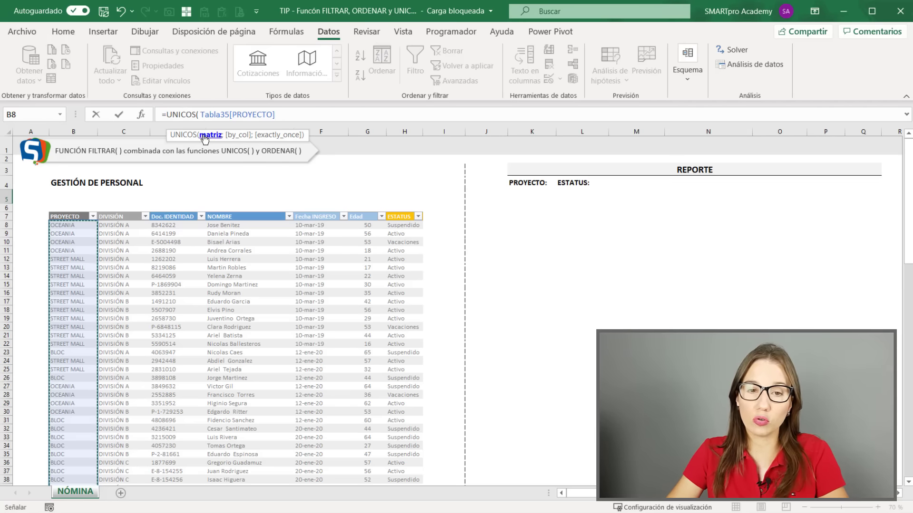
text())
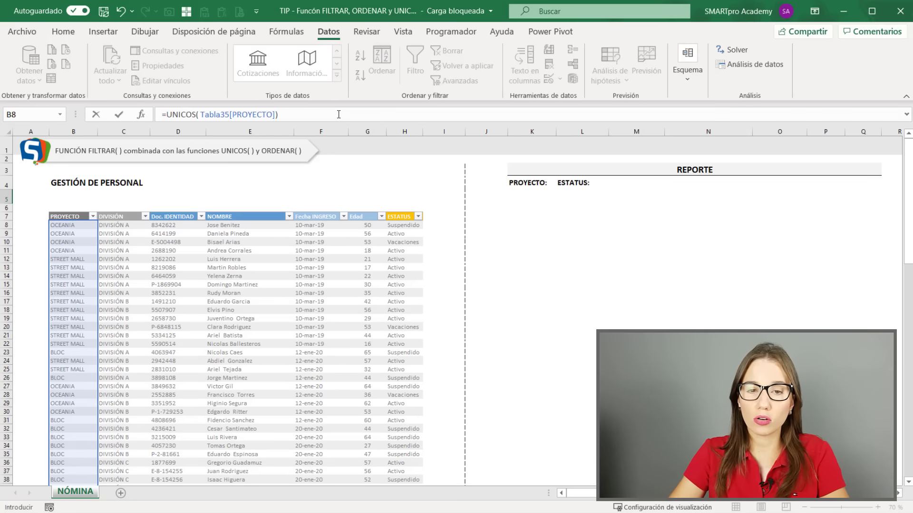
key(Return)
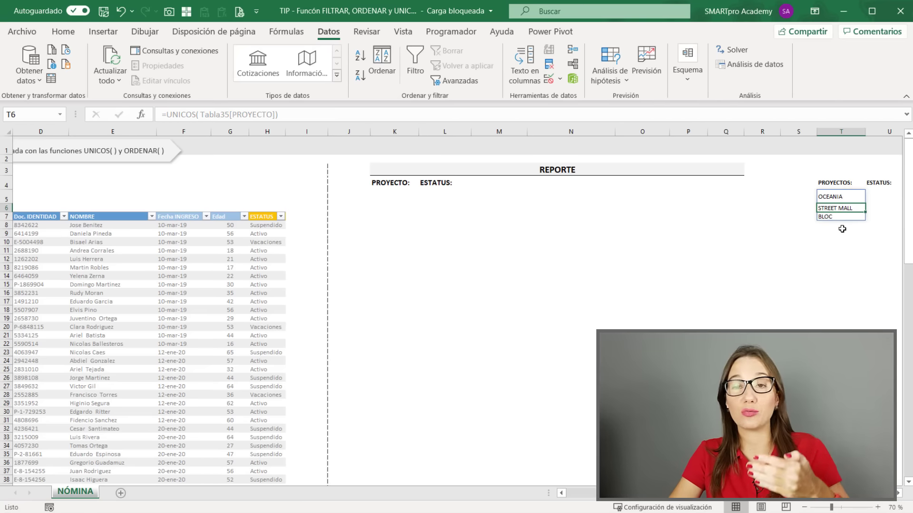
Step: Re-enter =UNICOS(Tabla35[PROYECTO]) in T5 so it spills OCEANIA, STREET MALL and BLOC
click(847, 196)
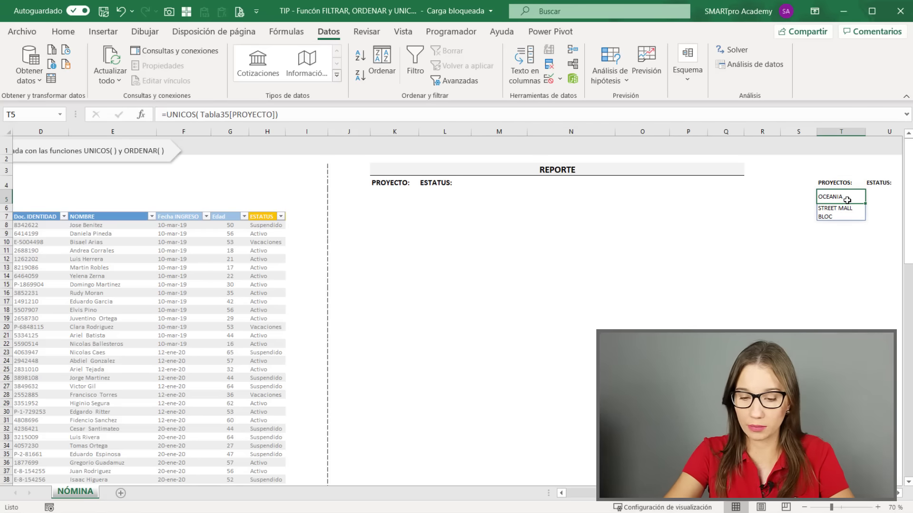
key(Delete)
text(=U)
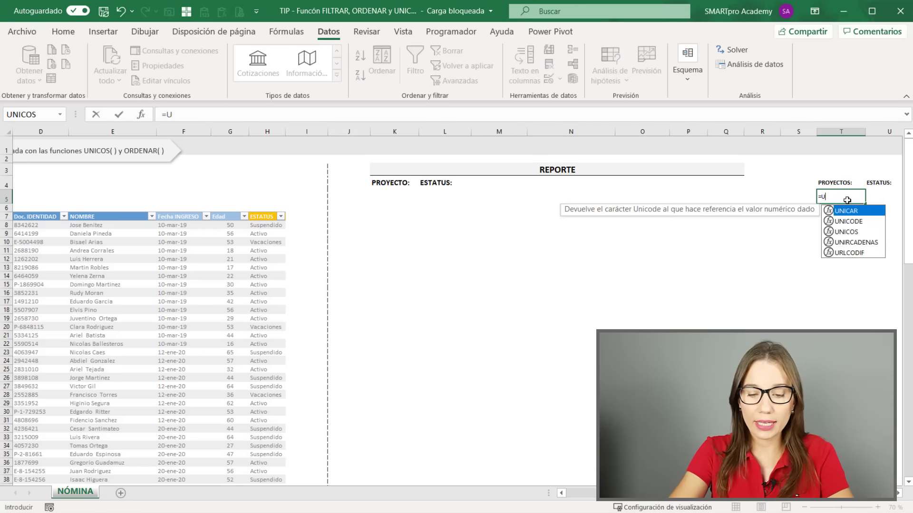
text(NICOS()
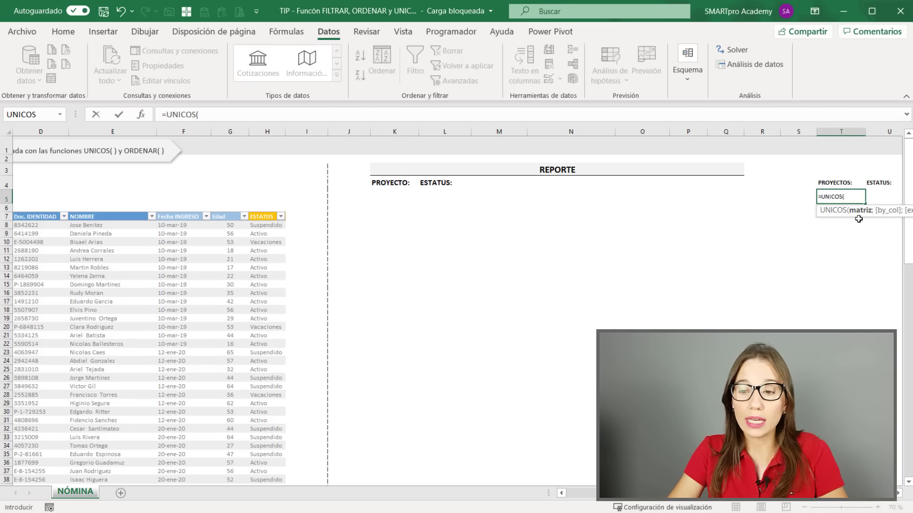
scroll(622, 265, left, 3)
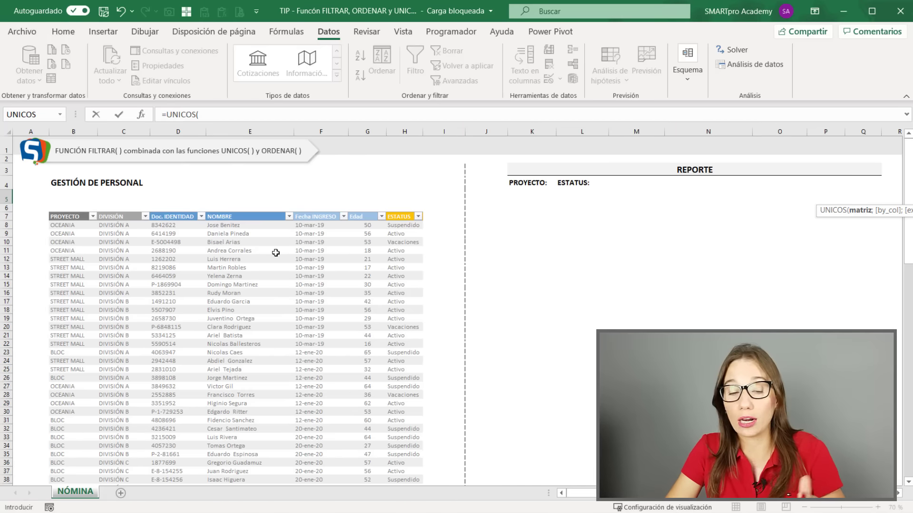
click(70, 211)
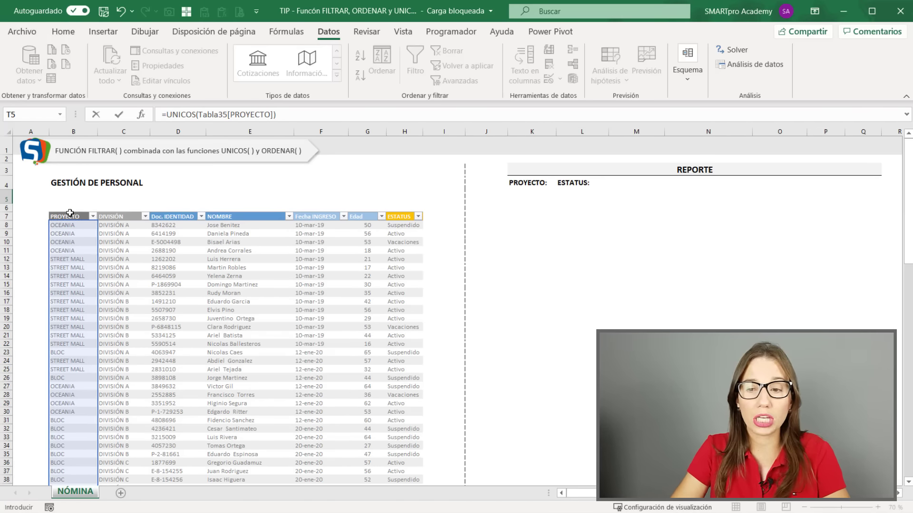
key(Return)
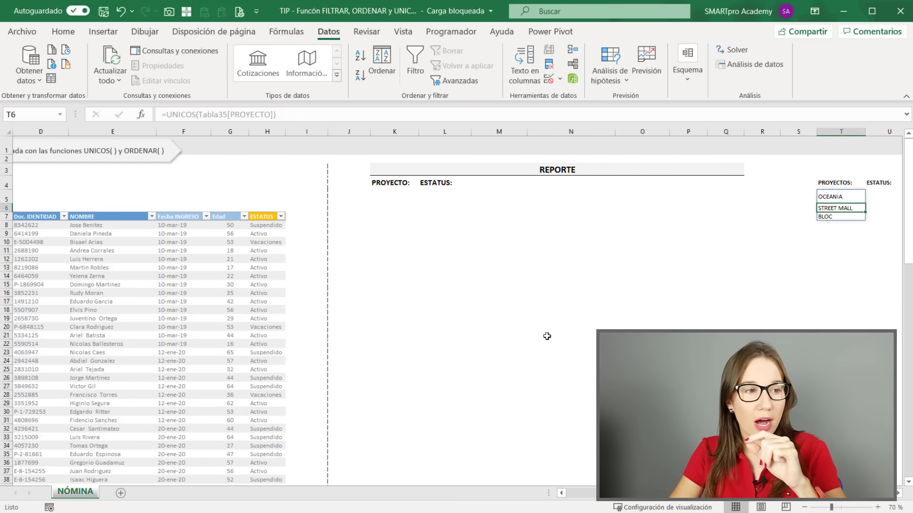
Step: Enter VIDA AZUL as the project in two new rows at the bottom of the staff table
click(838, 226)
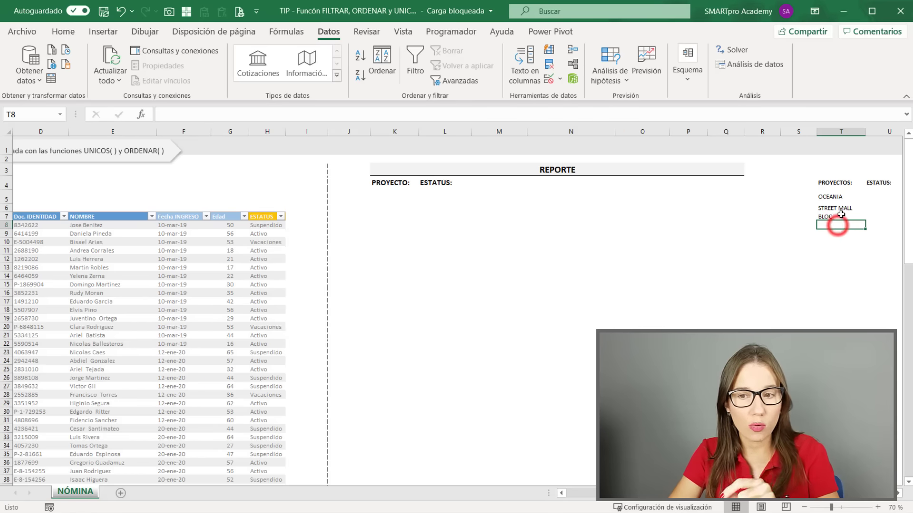
scroll(81, 418, left, 3)
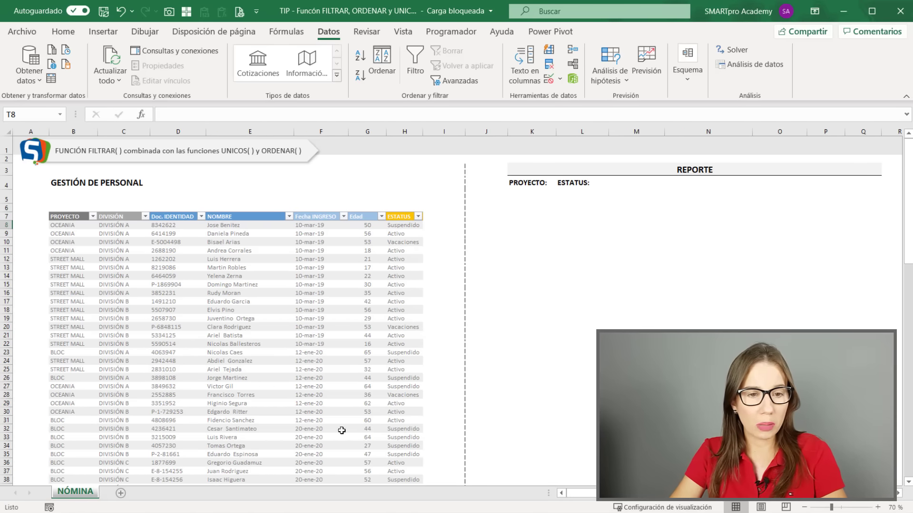
click(81, 417)
key(ctrl+Down)
scroll(85, 422, down, 2)
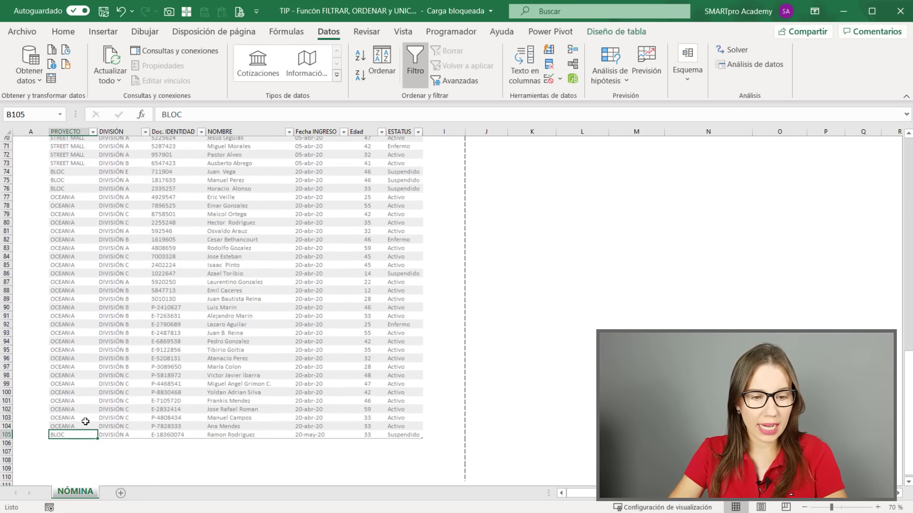
click(78, 436)
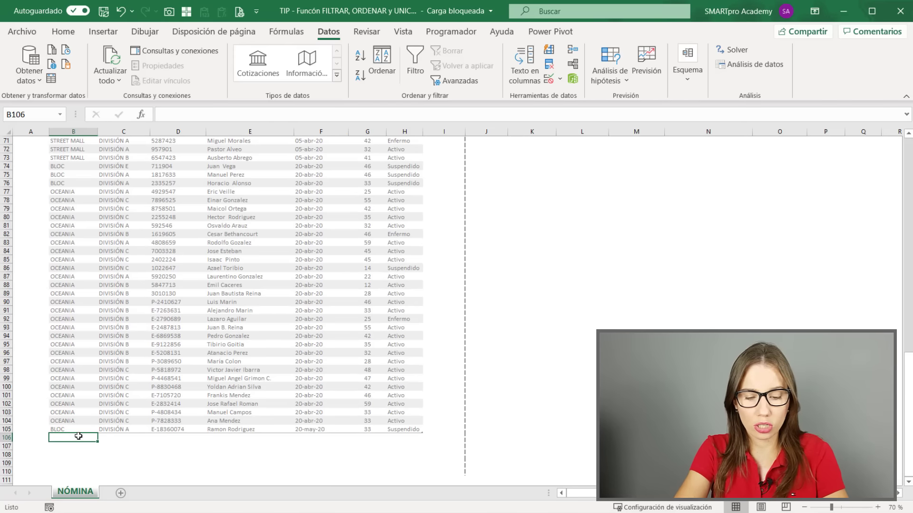
text(VIDA AZUL)
key(Return)
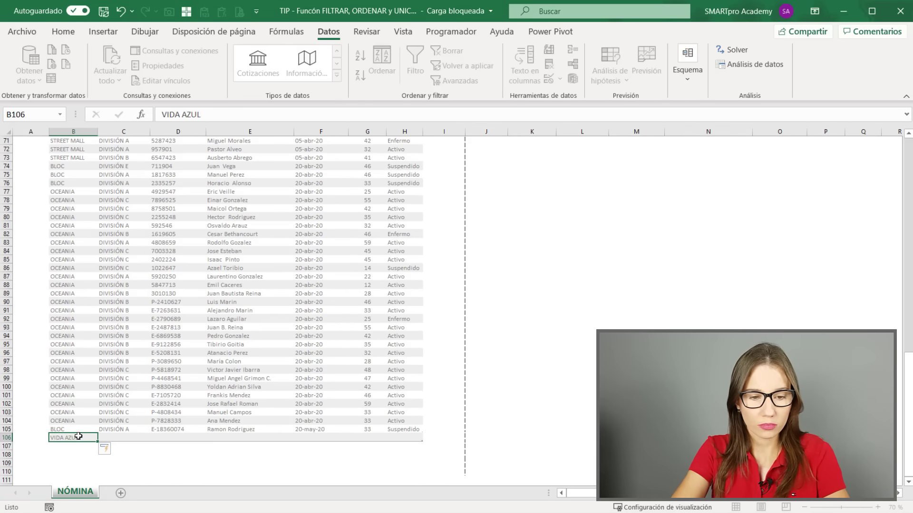
text(VIDAZ)
key(BackSpace)
key(ctrl+Return)
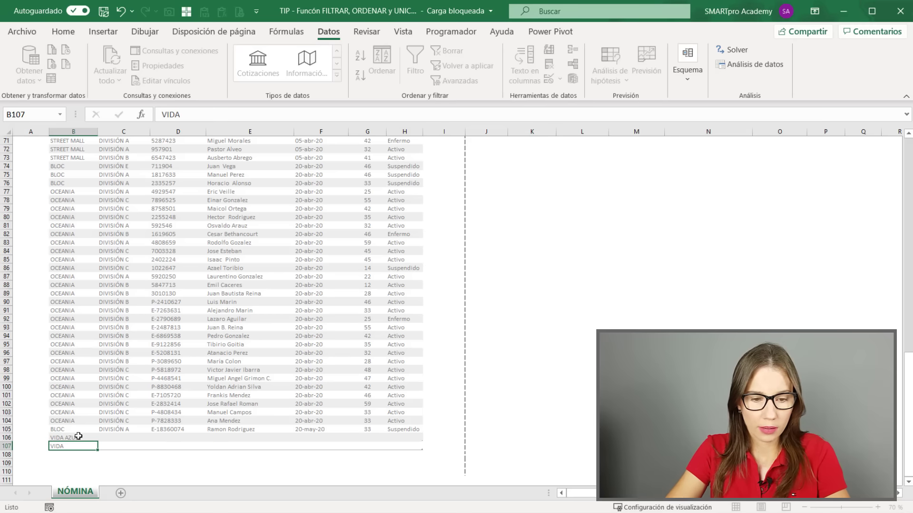
click(79, 436)
key(ctrl+c)
key(Down)
key(ctrl+v)
Step: Fill both new rows with DIVISIÓN A and give them identity numbers 100 and 101
key(Tab)
key(Up)
key(Up)
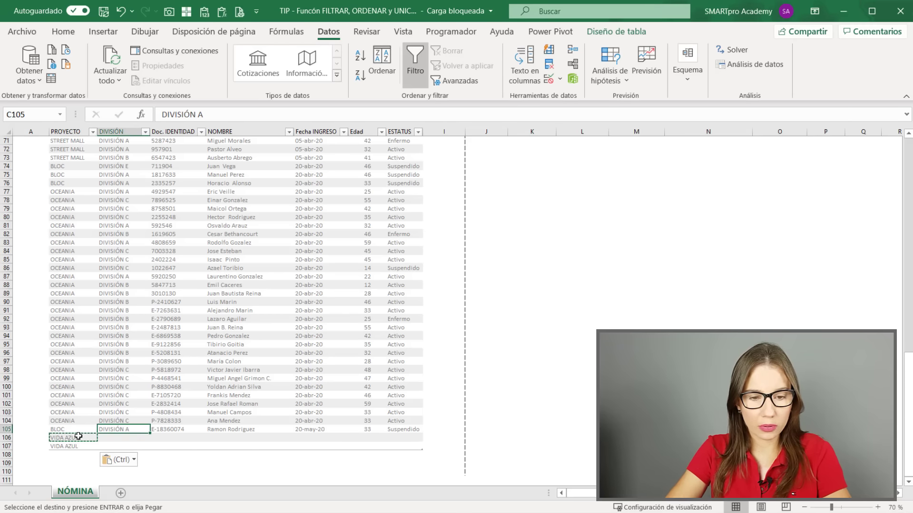
key(ctrl+c)
key(Down)
key(shift+Down)
key(ctrl+v)
key(Right)
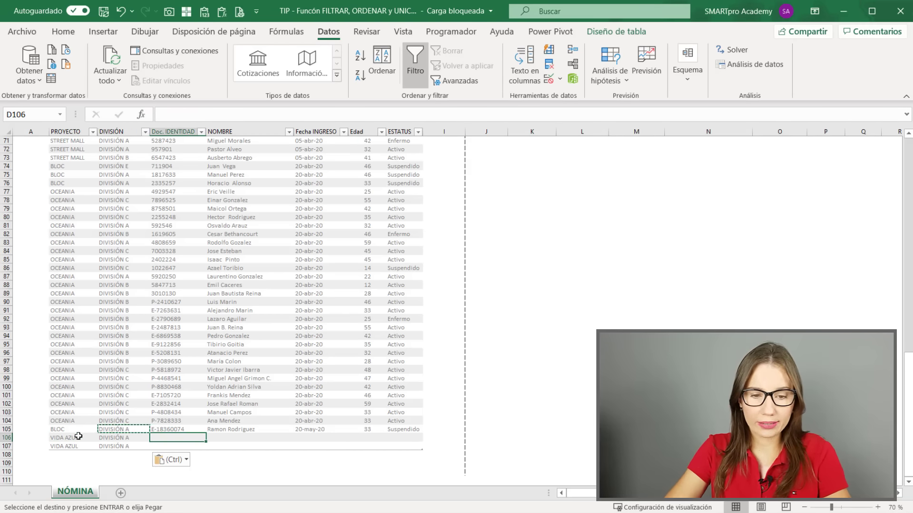
text(100)
key(Return)
text(101)
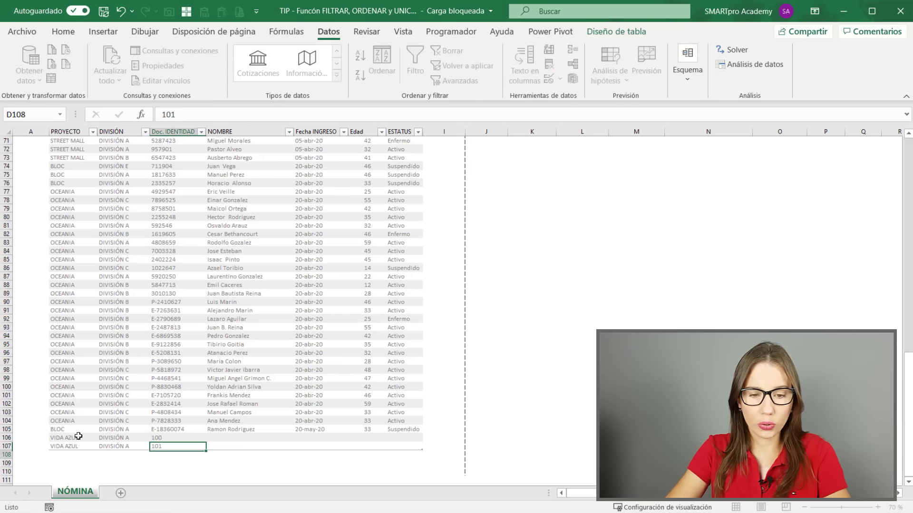
key(Tab)
Step: Name the new rows NOMBRE A and NOMBRE B and give both the 20-may-20 hire date
key(Up)
key(Up)
key(Down)
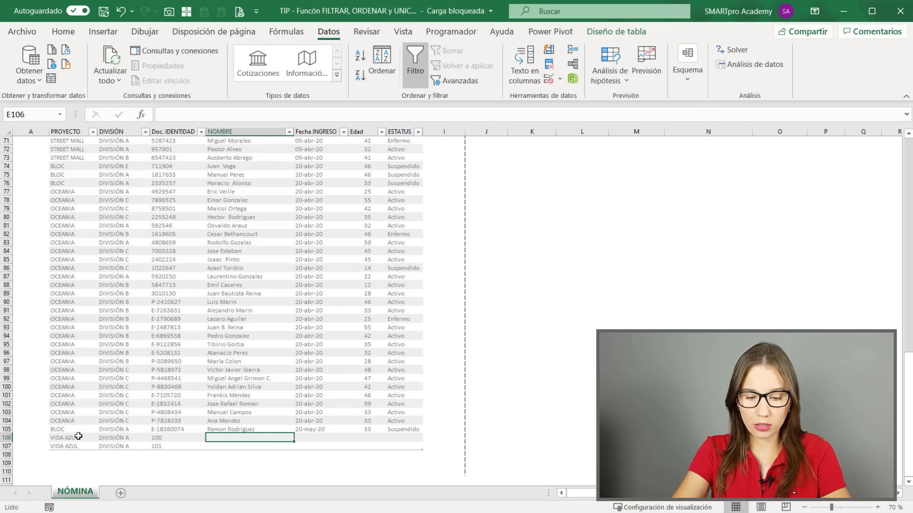
text(NOMBRE A)
key(Return)
text(NOMBRE B)
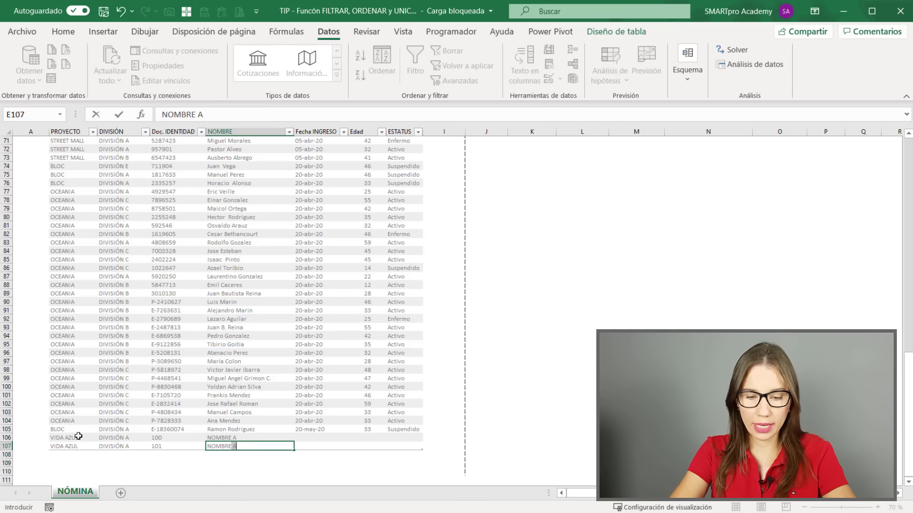
key(Return)
key(Tab)
key(Up)
key(Up)
key(Up)
key(ctrl+c)
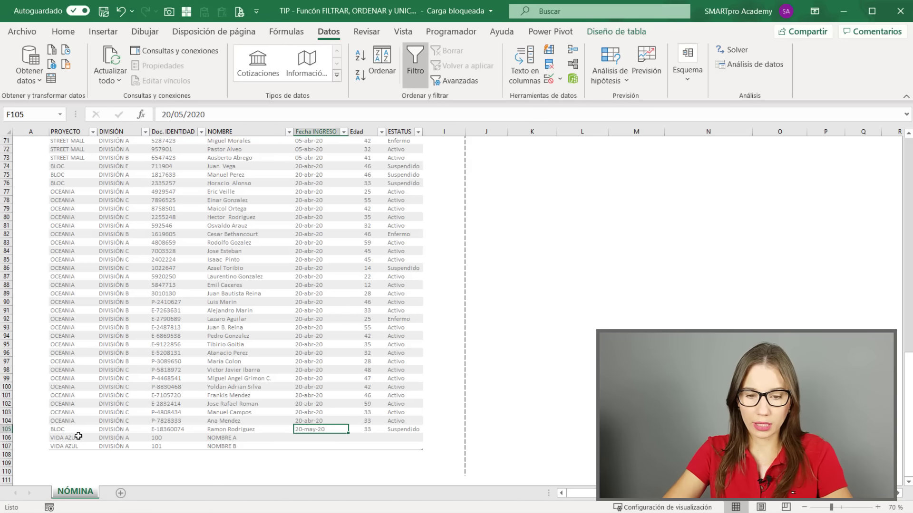
key(Down)
key(shift+Down)
key(ctrl+v)
Step: Set age 25 and status Activo for both new rows
key(Right)
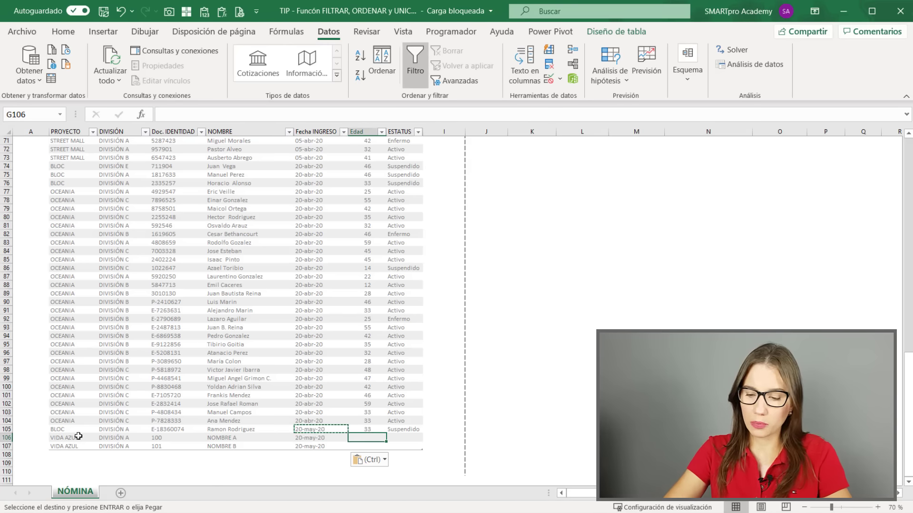
text(25)
key(Return)
text(25)
key(Return)
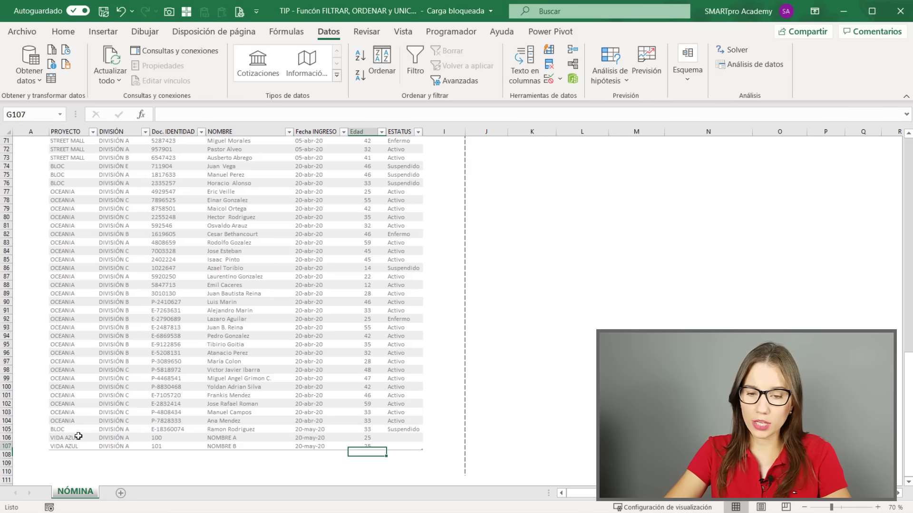
key(Up)
key(Up)
key(Up)
key(Right)
key(Up)
key(ctrl+c)
key(Down)
key(Down)
key(ctrl+v)
key(Down)
key(ctrl+v)
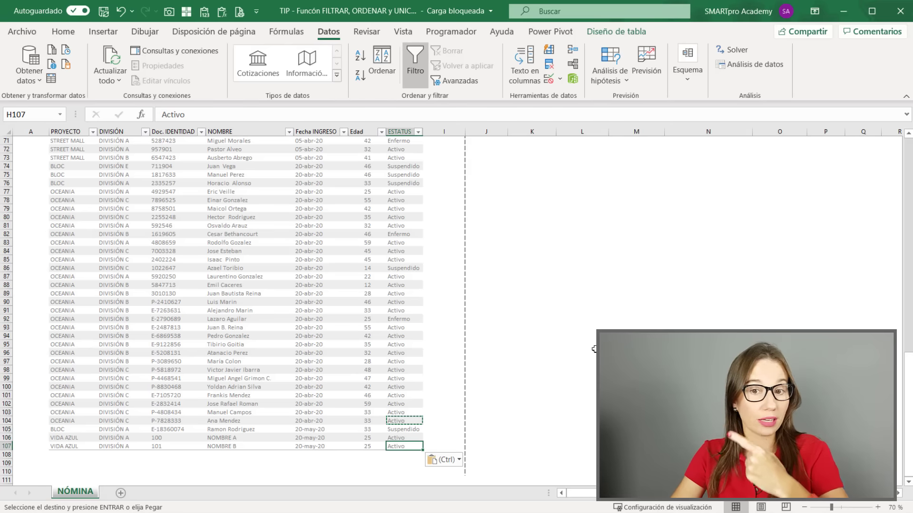
scroll(237, 309, up, 8)
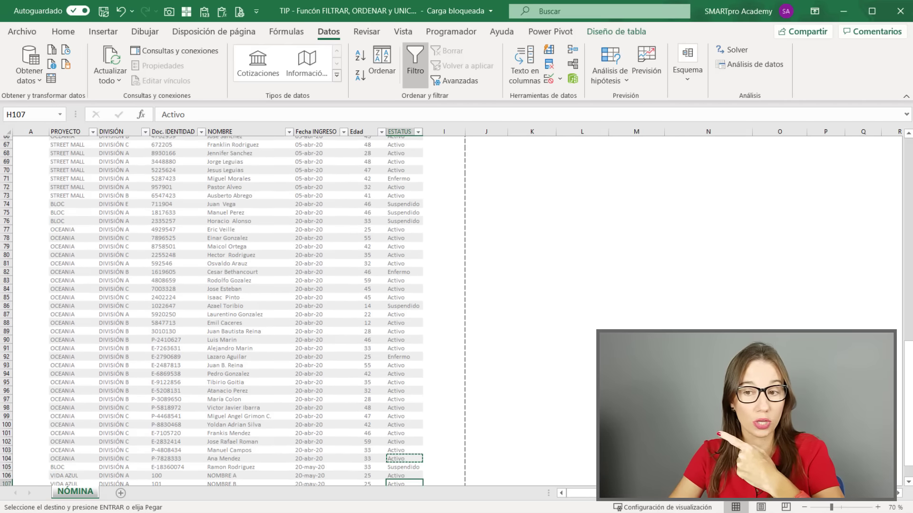
scroll(238, 309, up, 8)
scroll(238, 309, up, 7)
Step: Check that VIDA AZUL now appears in the PROYECTOS unique list
click(899, 493)
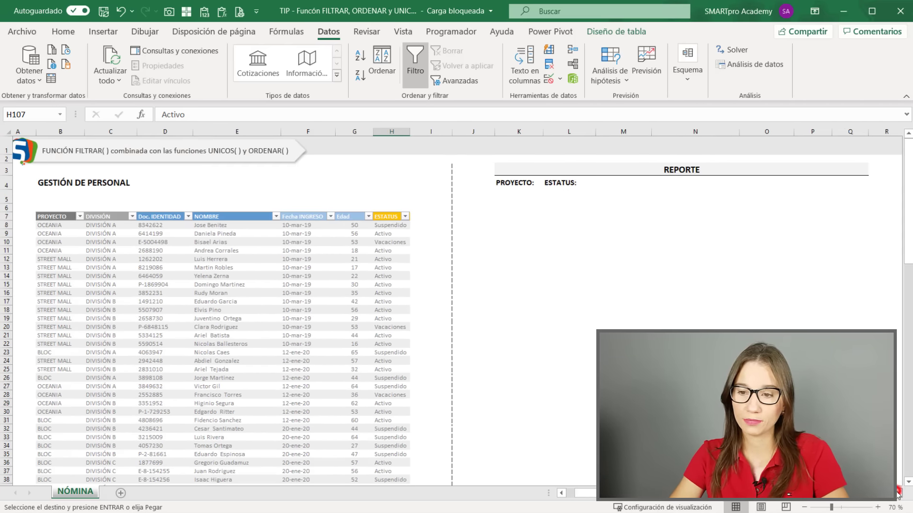
click(643, 196)
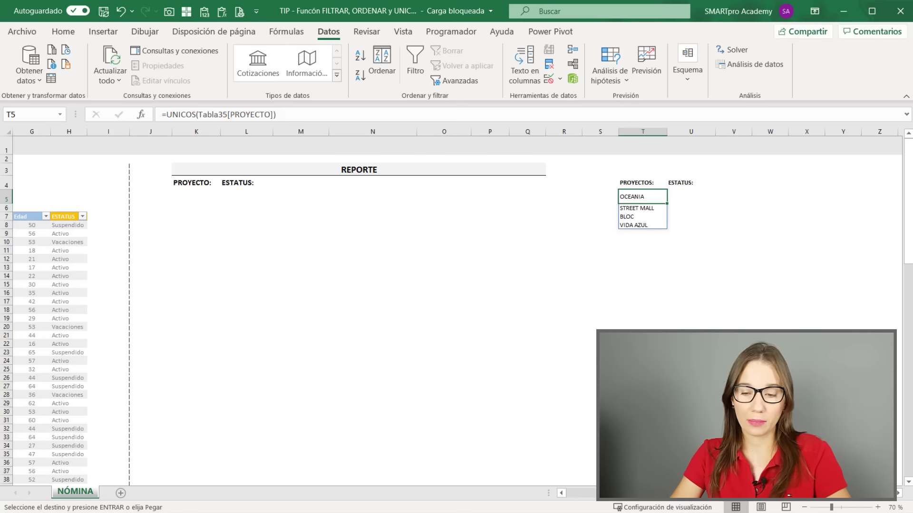
scroll(699, 151, left, 5)
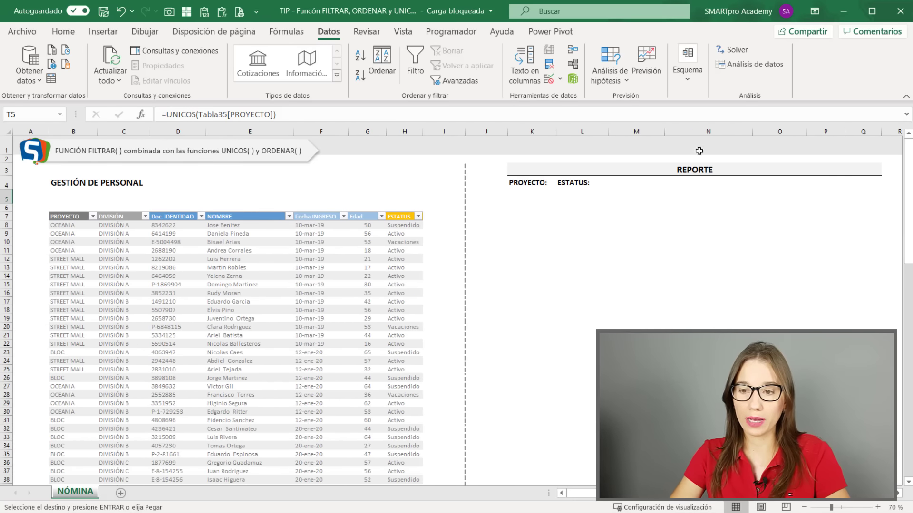
scroll(785, 230, down, 1)
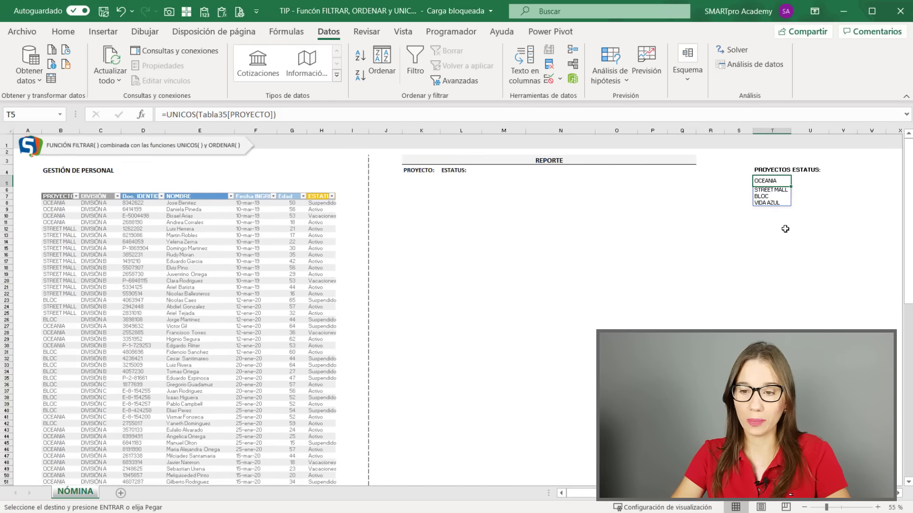
click(764, 239)
Step: Replace the STREET MALL project cells with test names AAAA, BBBB and CCC
click(78, 287)
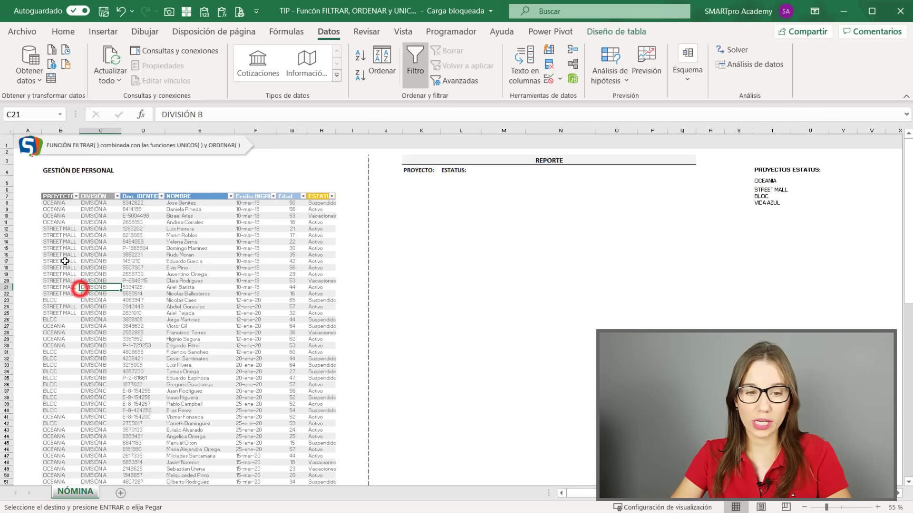
click(62, 260)
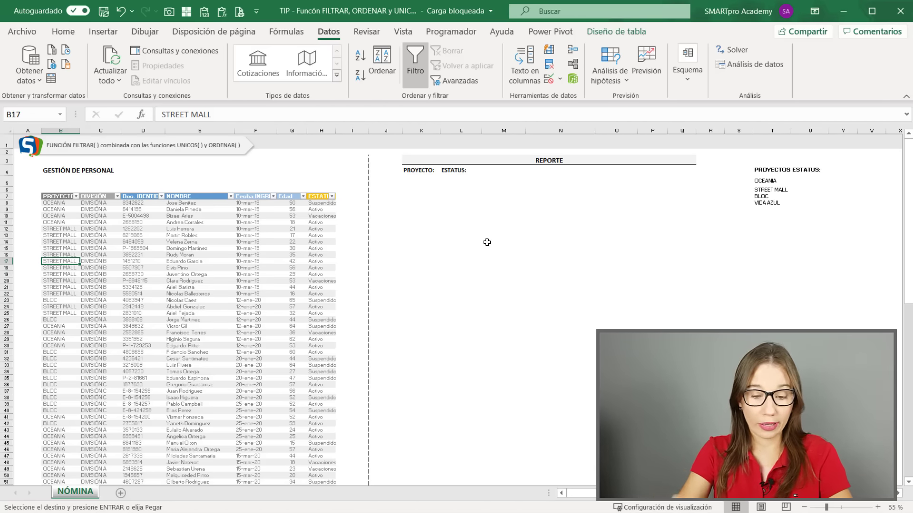
text(AAAA)
key(Return)
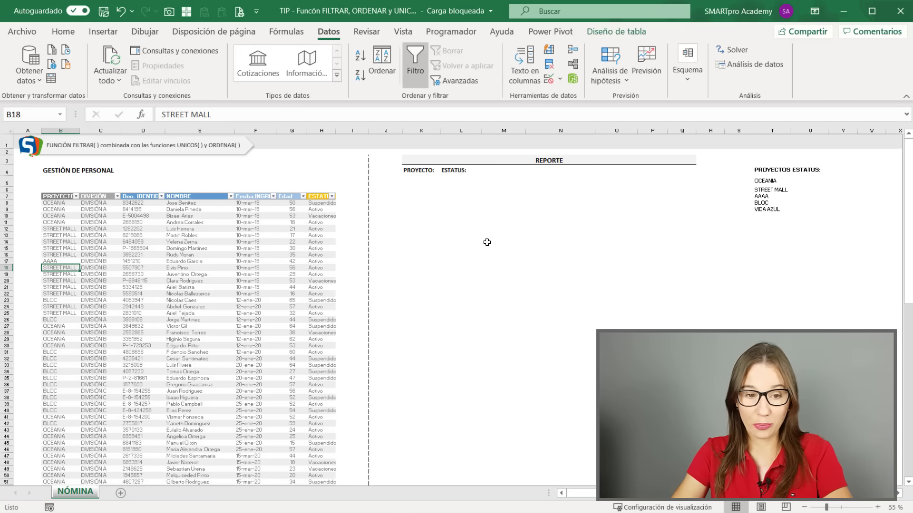
text(BBBB)
key(Return)
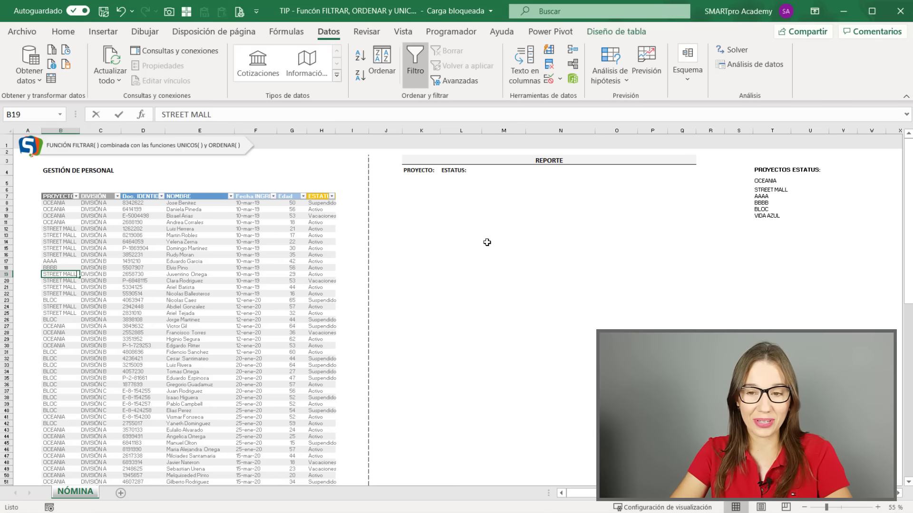
text(CCC)
key(Return)
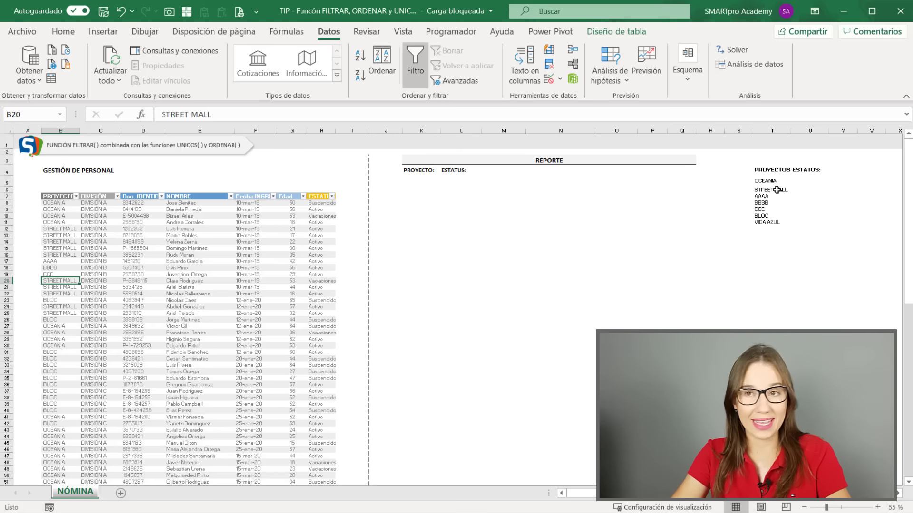
Step: Undo the test renames and inspect the UNICOS formula behind the project list
click(662, 293)
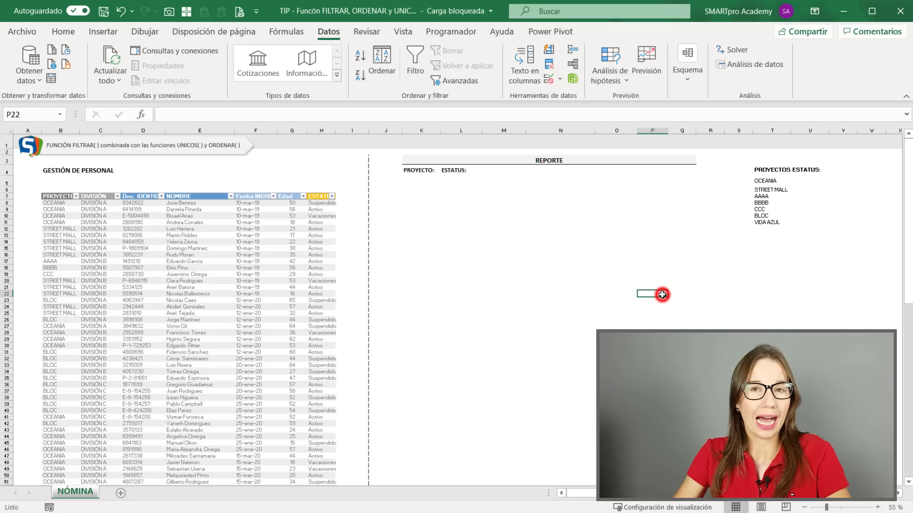
key(ctrl+z)
key(ctrl+z)
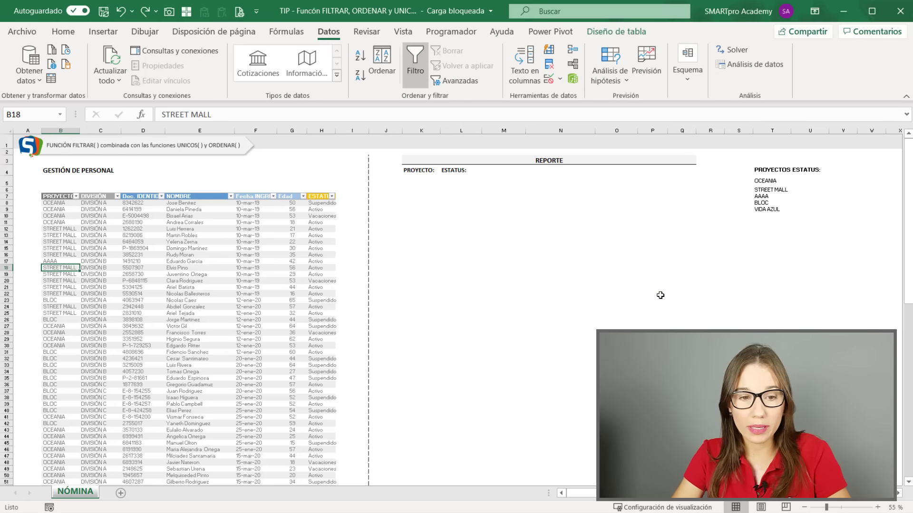
key(ctrl+z)
click(760, 262)
click(766, 182)
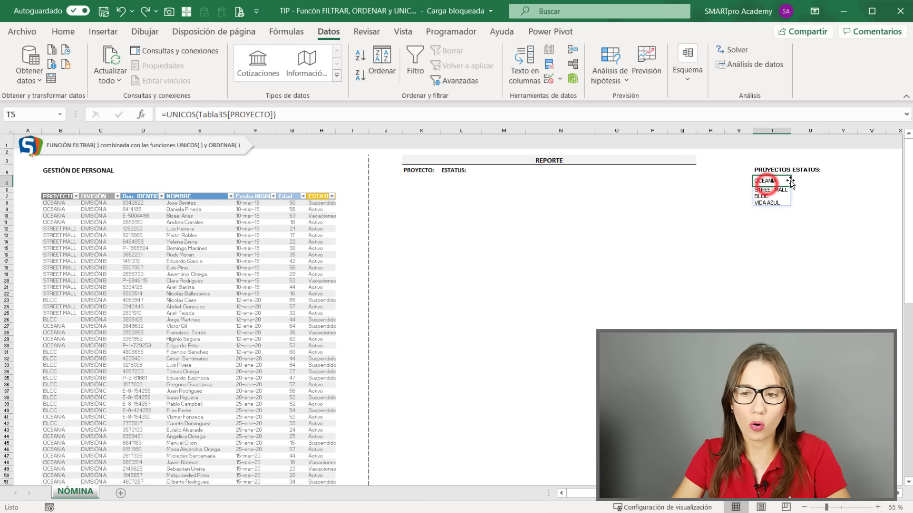
click(808, 180)
click(759, 287)
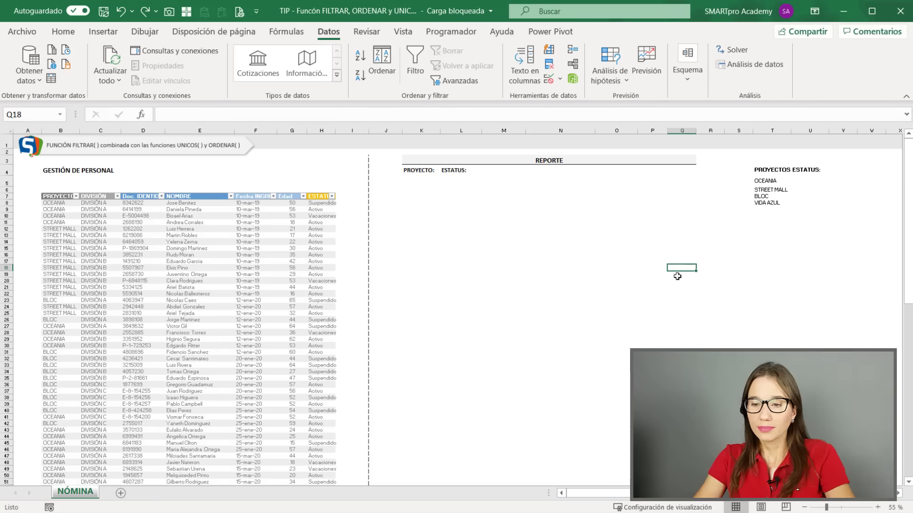
Step: Widen columns T and U together to the same width
mouse_move(772, 130)
mouse_down()
mouse_move(810, 130)
mouse_move(797, 131)
mouse_up()
click(786, 228)
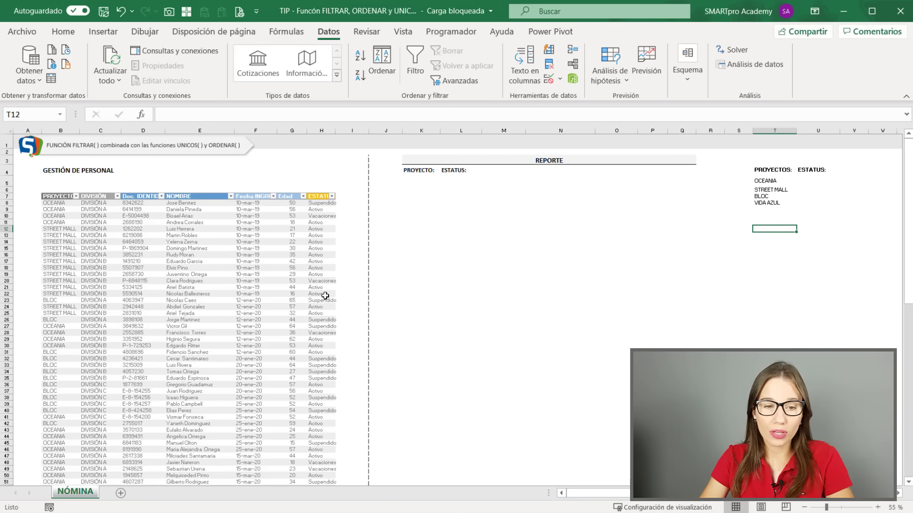
click(783, 183)
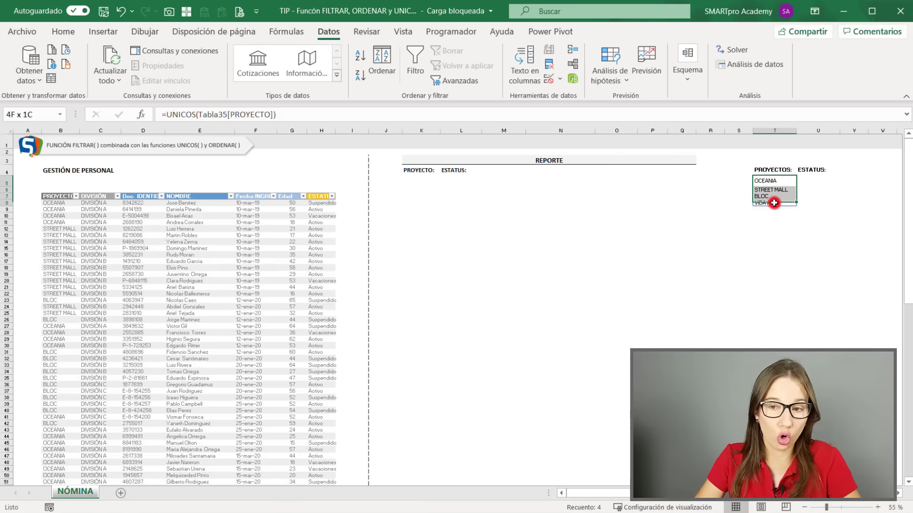
Step: Inspect the spilled project list cells, trying and cancelling an edit from the BLOC cell
drag(774, 203, 775, 181)
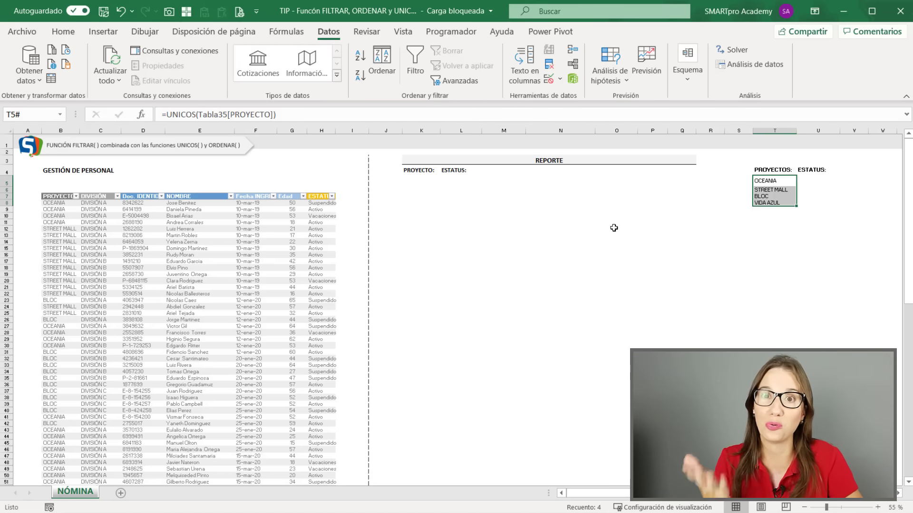
click(774, 217)
click(775, 203)
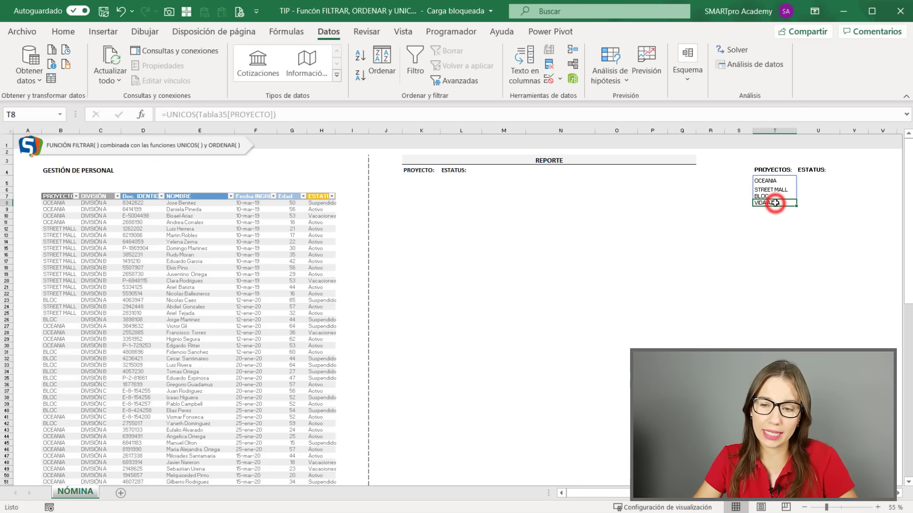
click(775, 192)
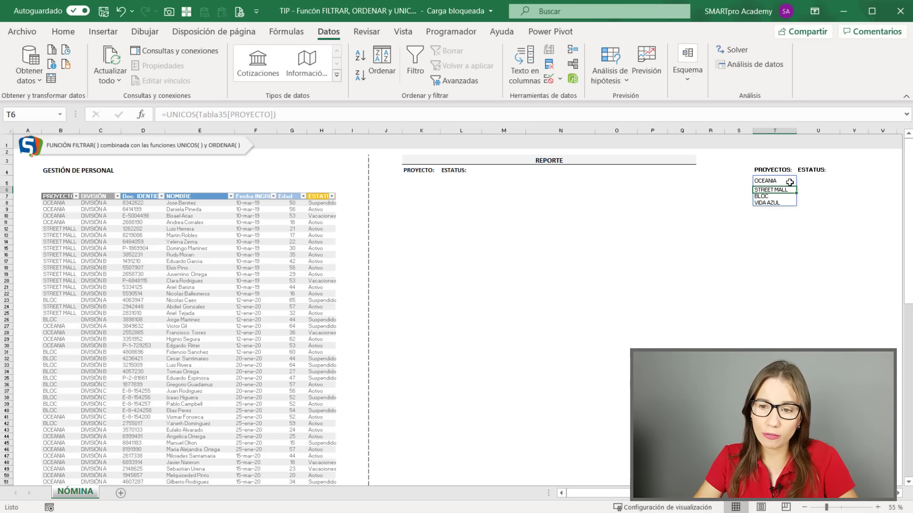
click(780, 181)
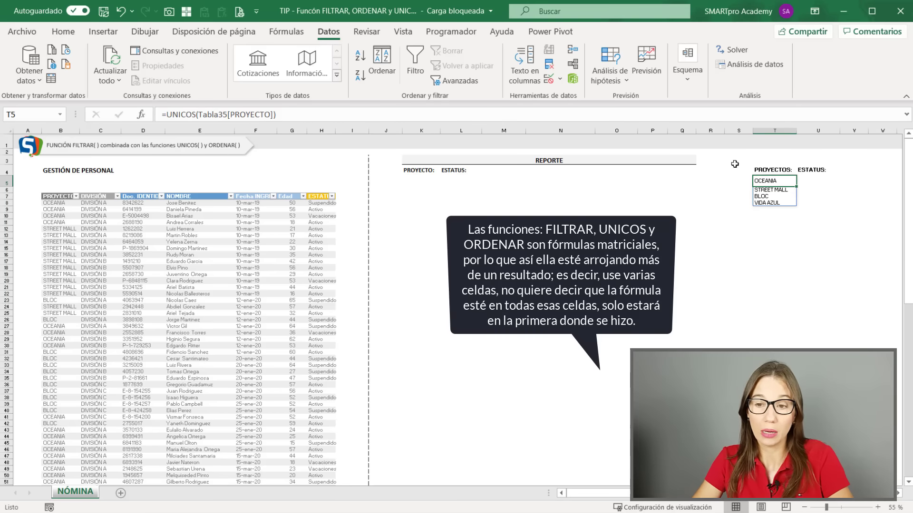
click(770, 197)
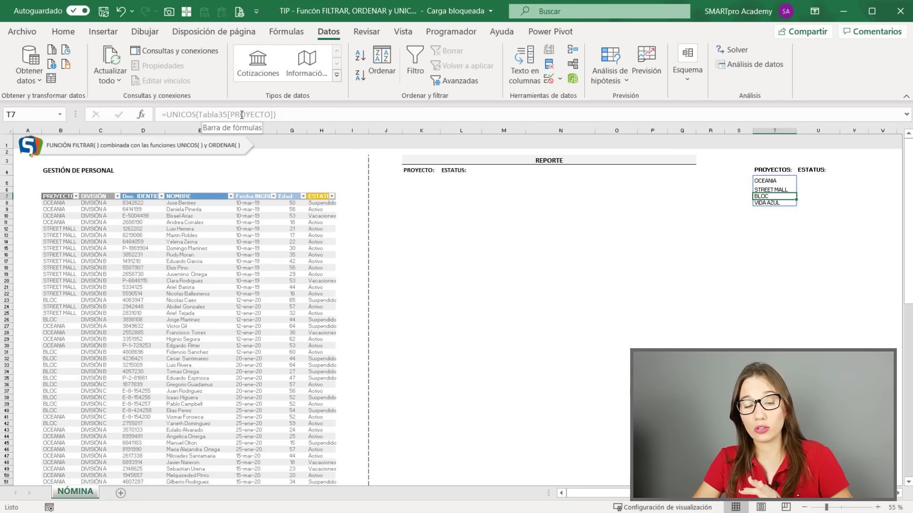
triple_click(218, 117)
key(BackSpace)
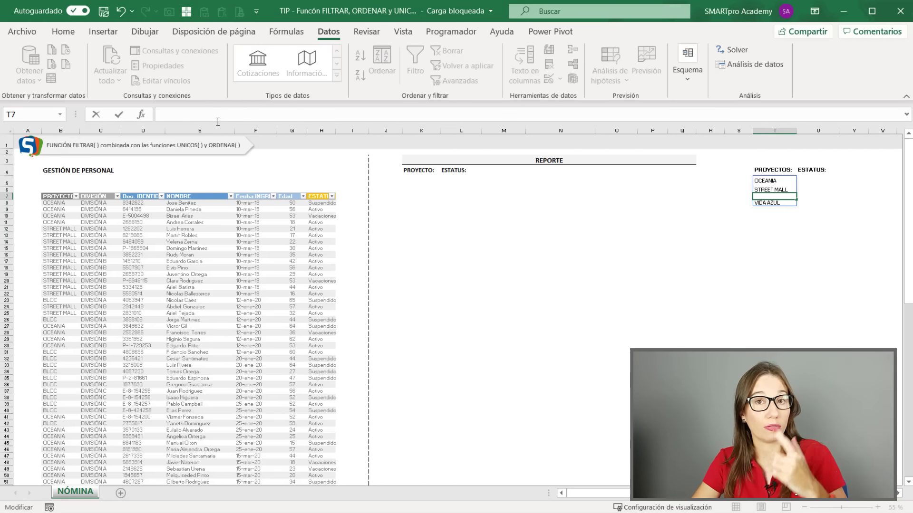
key(Escape)
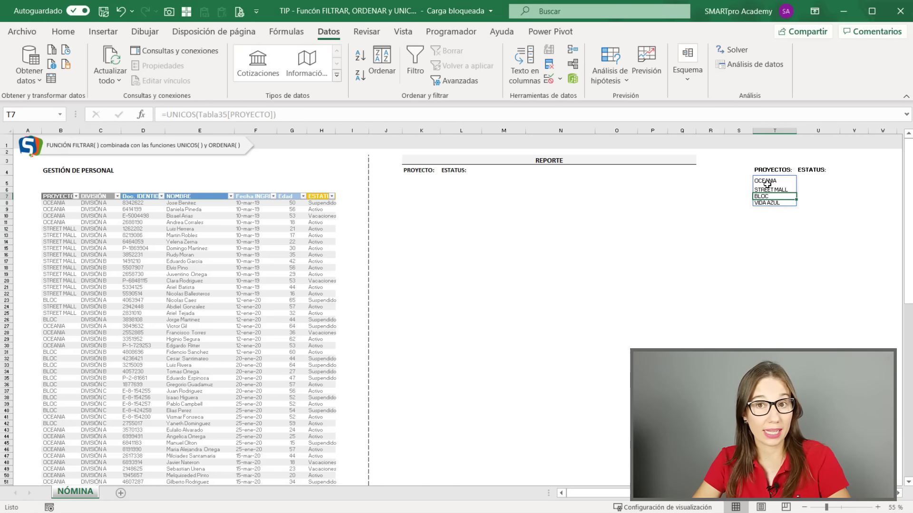
click(775, 181)
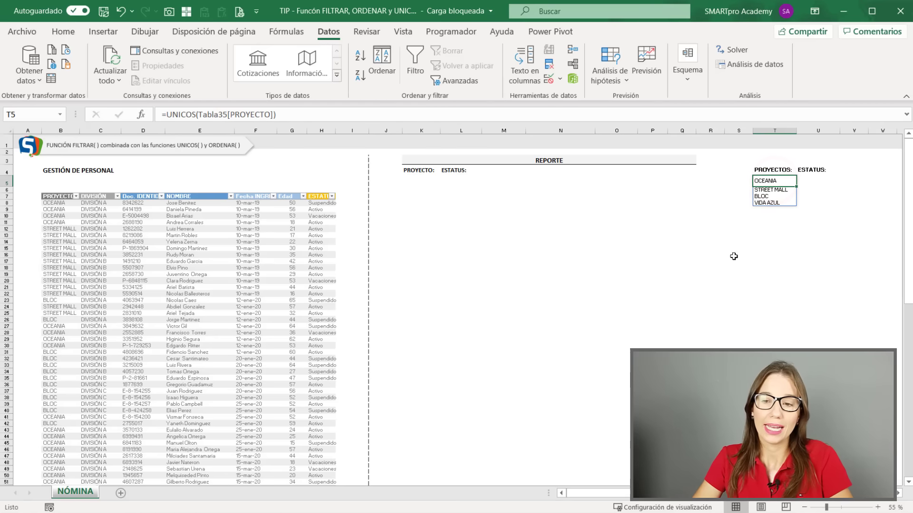
Step: Wrap T5's formula as =ORDENAR(UNICOS(Tabla35[PROYECTO])) so the project list spills alphabetically
click(165, 115)
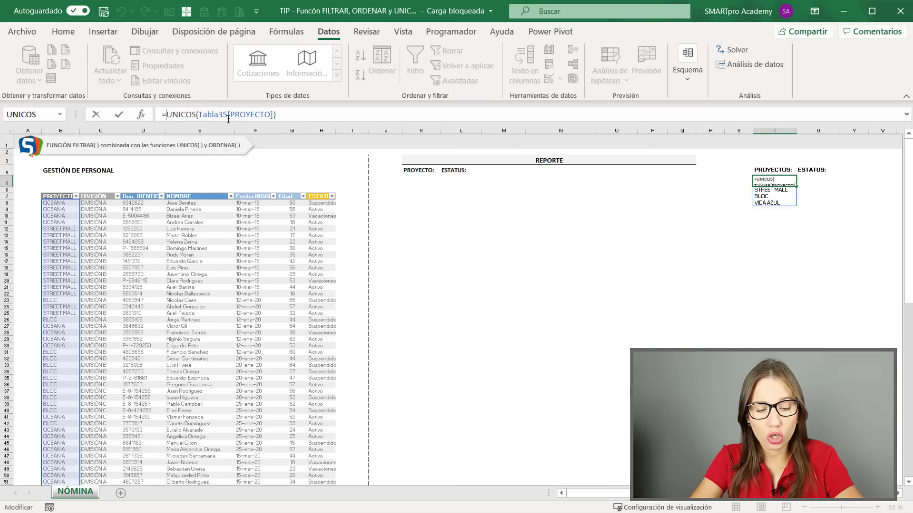
text(ORDENAR()
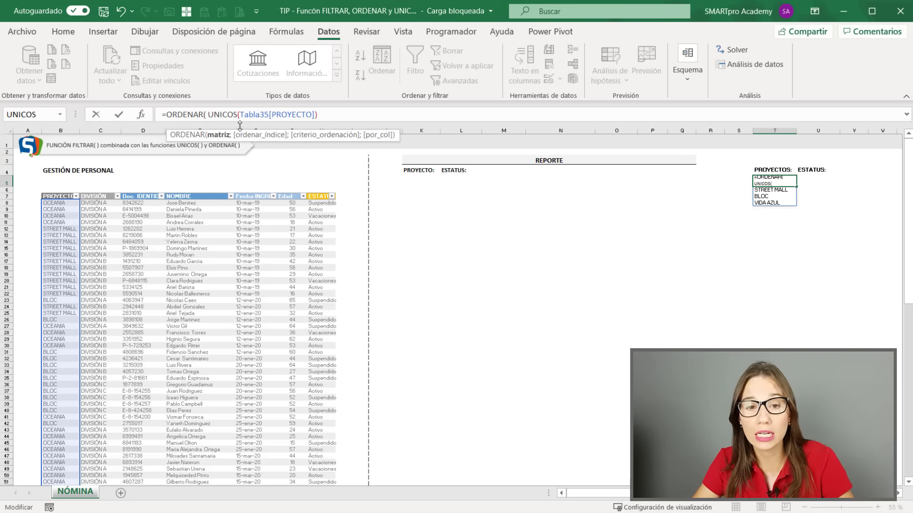
click(204, 115)
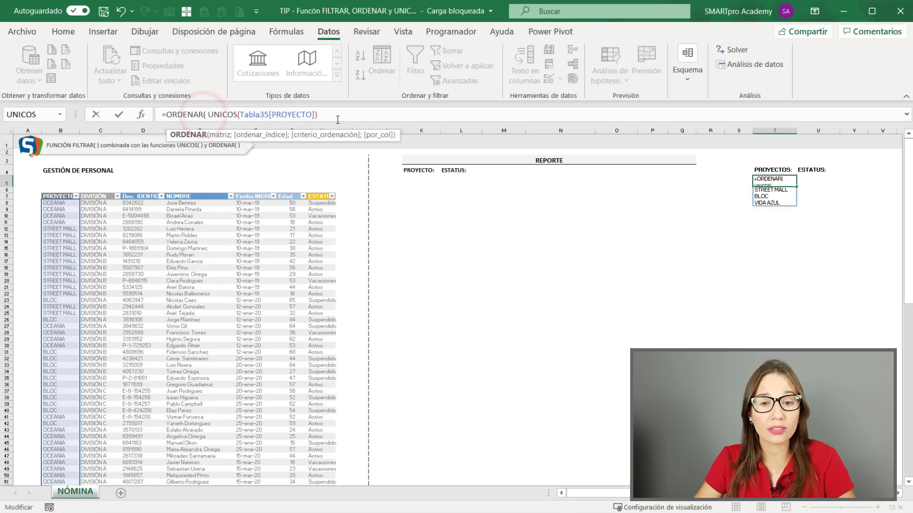
click(377, 114)
text())
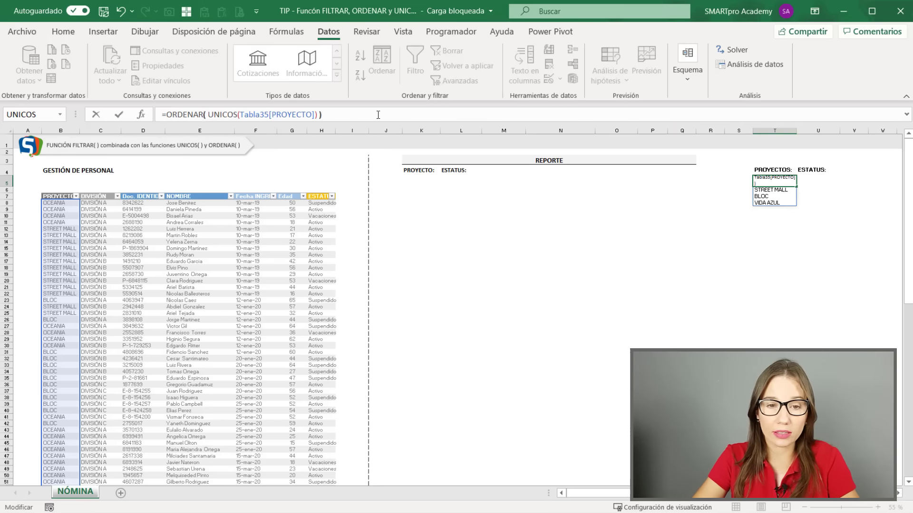
key(Return)
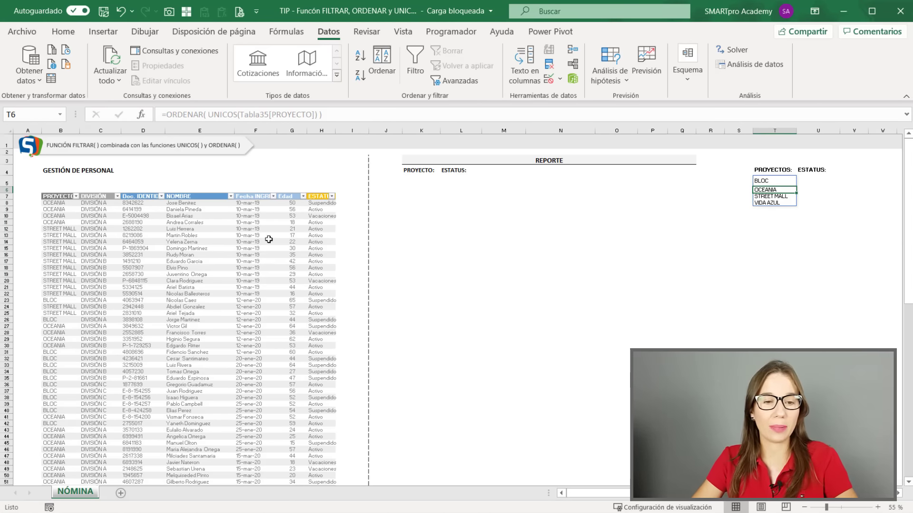
click(70, 261)
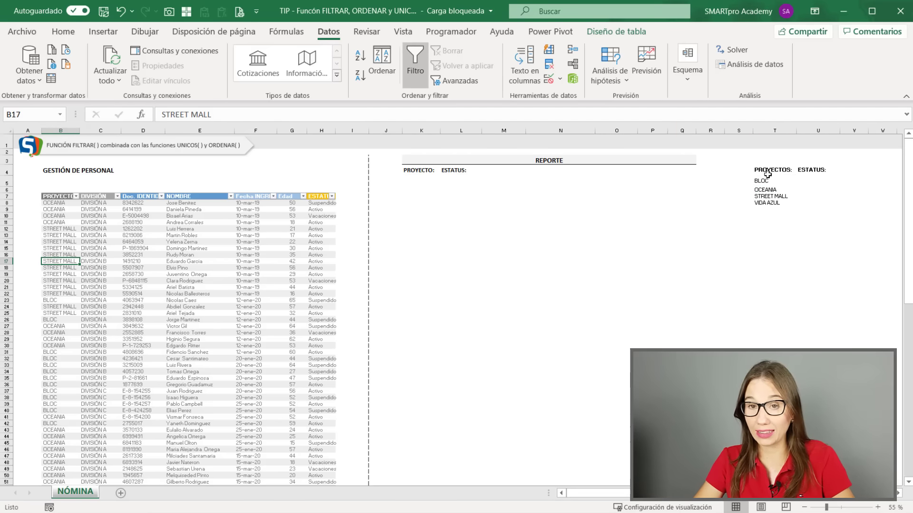
Step: Enter test projects AAAAA in B17 and CCC in B18, then undo the changes
text(AAAA)
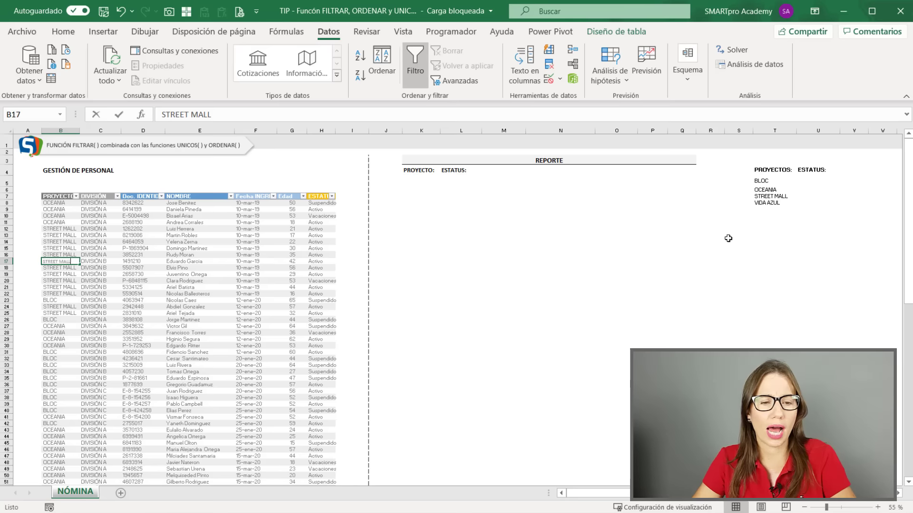
text(A)
key(Return)
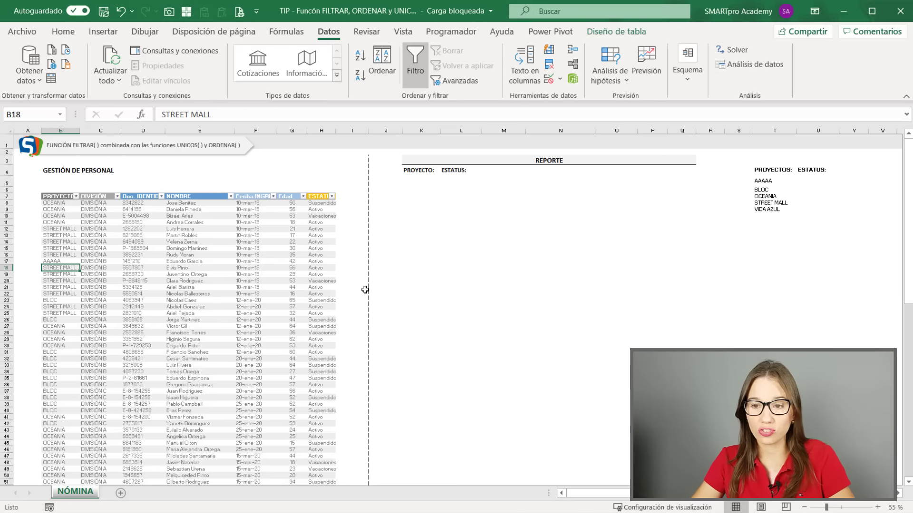
text(CCC)
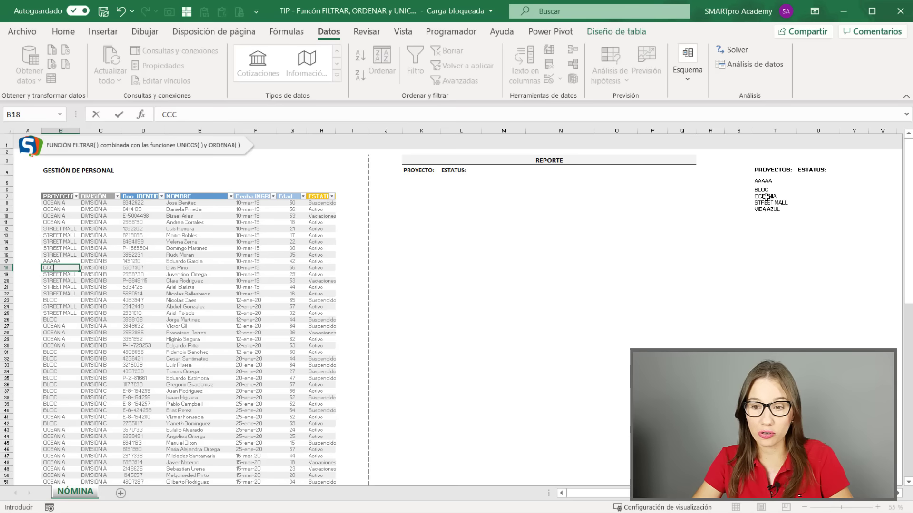
key(Return)
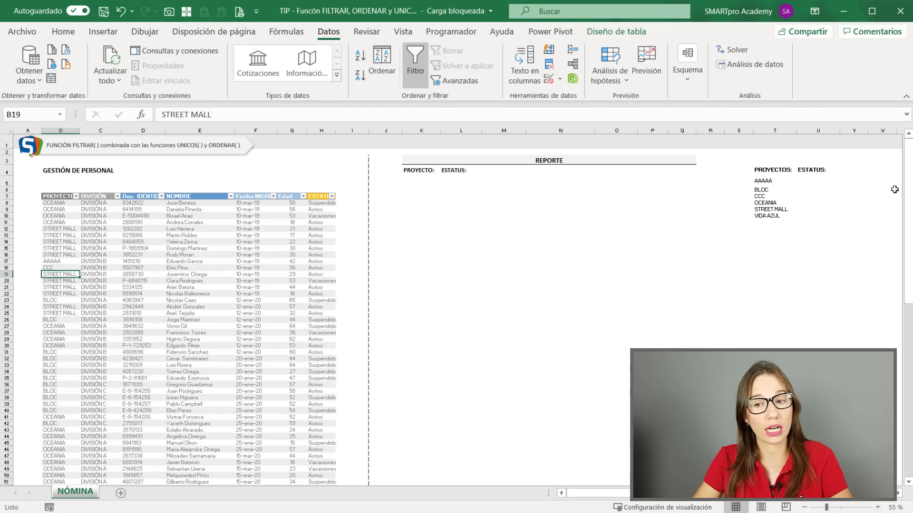
click(818, 181)
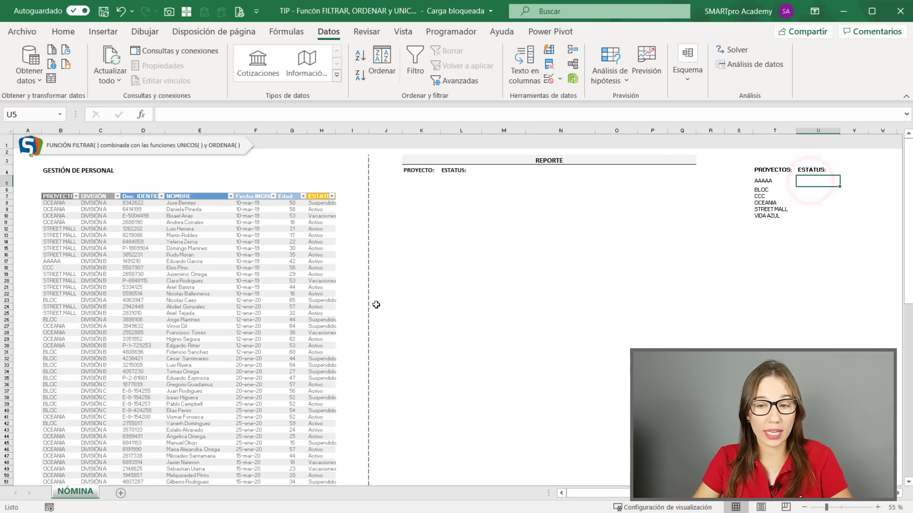
click(226, 314)
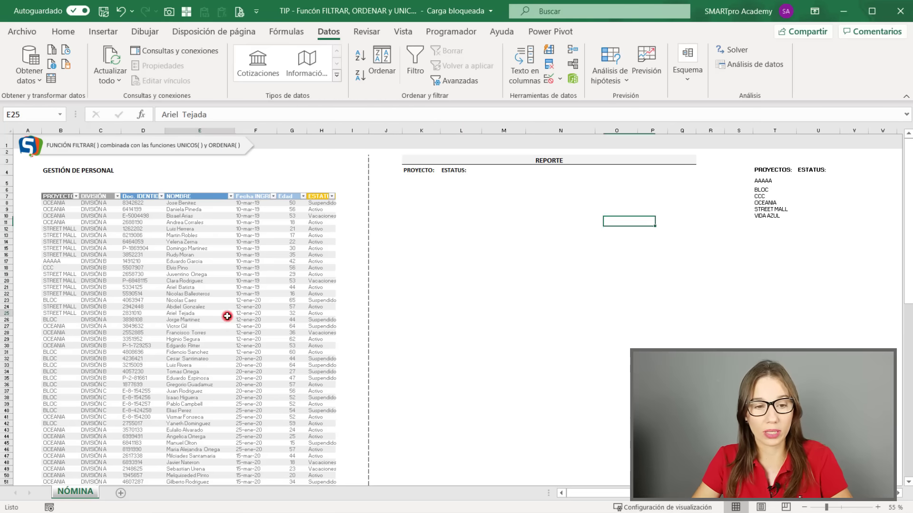
key(ctrl+z)
key(ctrl+z)
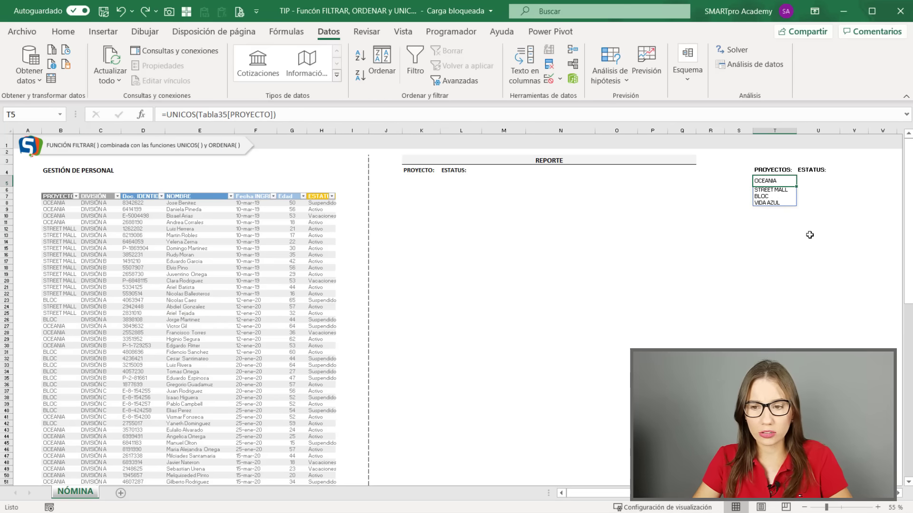
Step: Enter =ORDENAR(UNICOS(Tabla35[ESTATUS])) in U5 to spill Activo, Enfermo, Suspendido and Vacaciones
click(816, 181)
text(=)
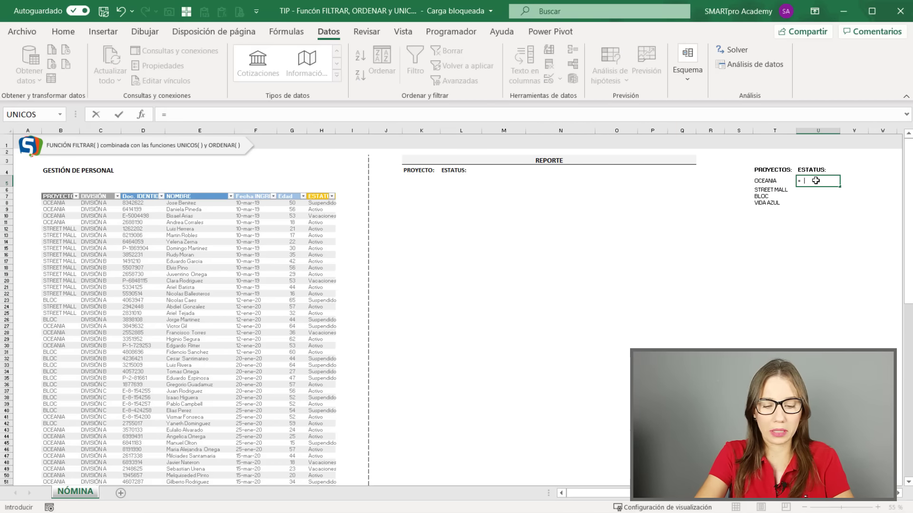
text(UNI)
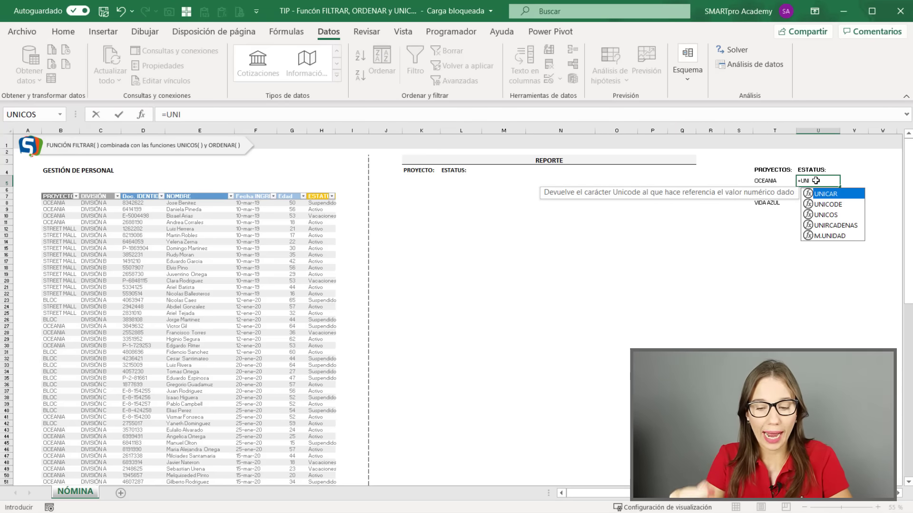
key(BackSpace)
key(BackSpace)
key(BackSpace)
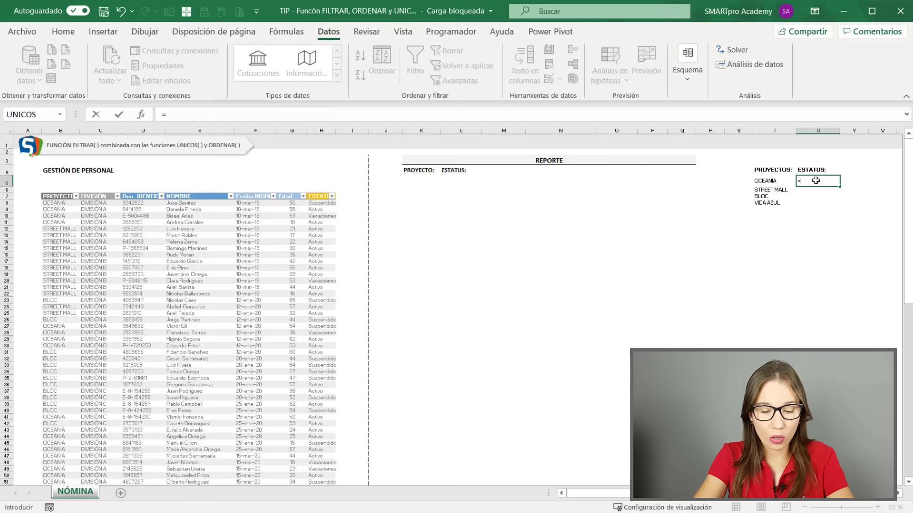
text(ORDENAR()
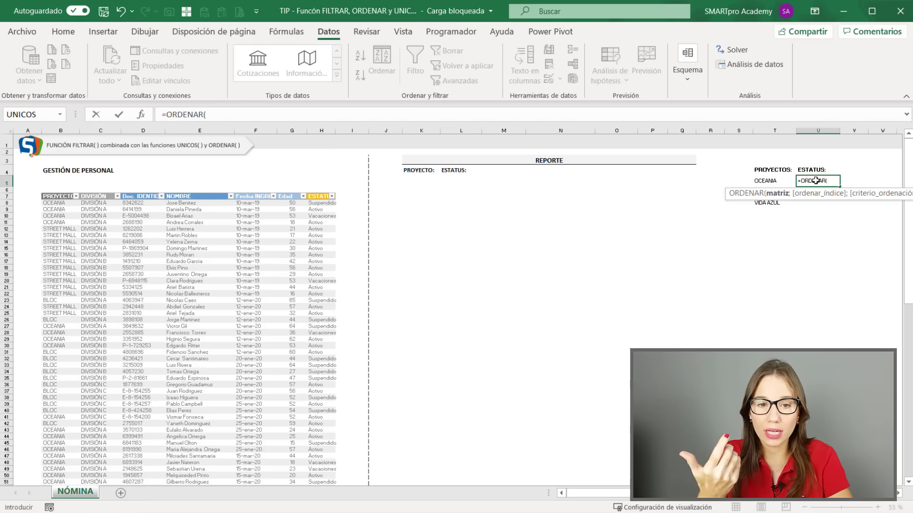
text( UNIC)
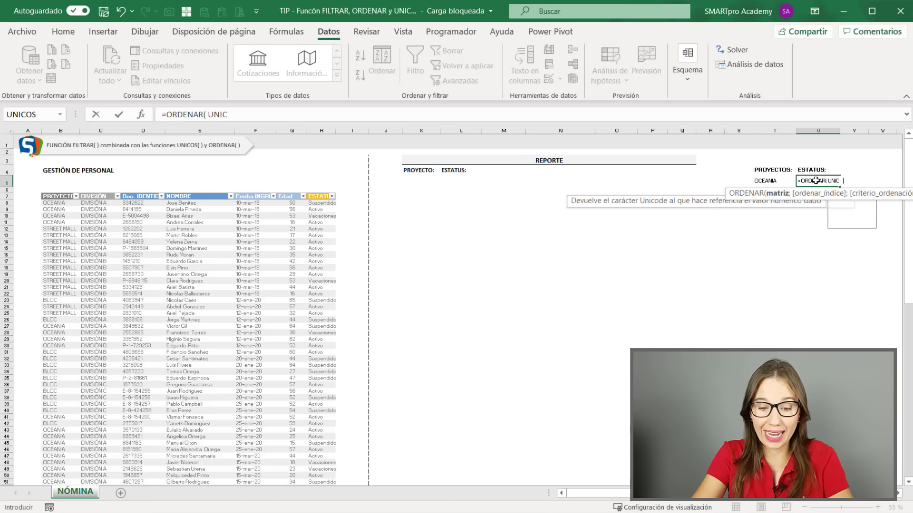
text(OS()
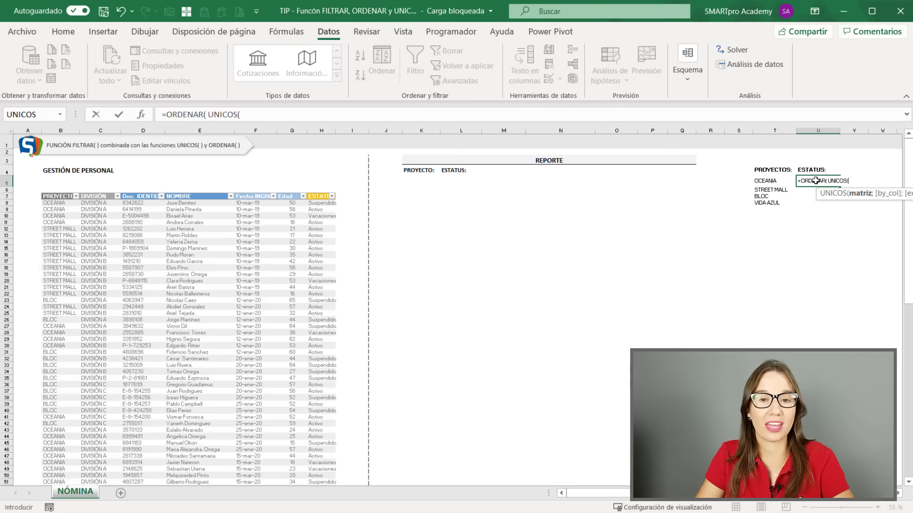
click(293, 122)
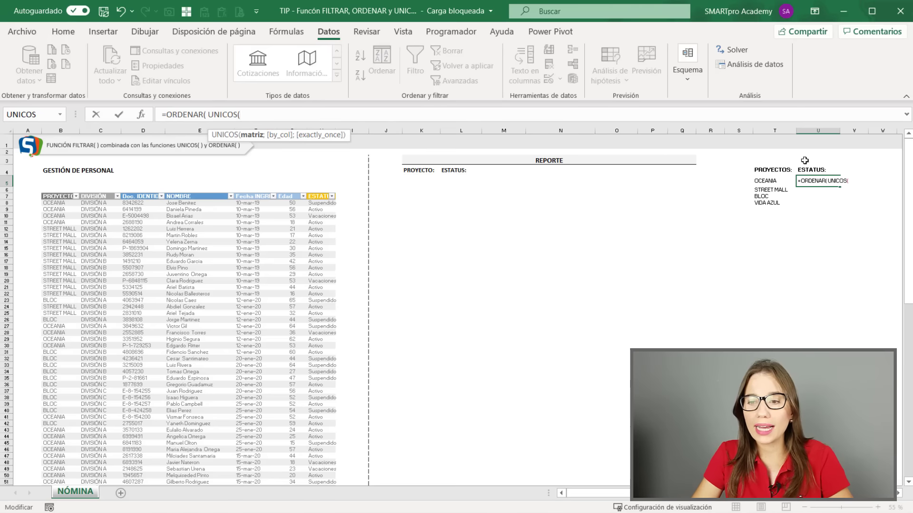
click(318, 192)
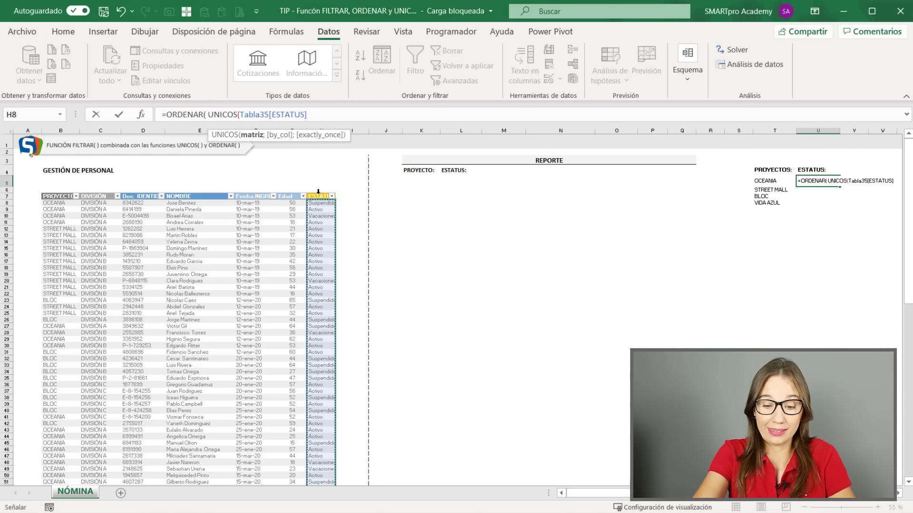
text())
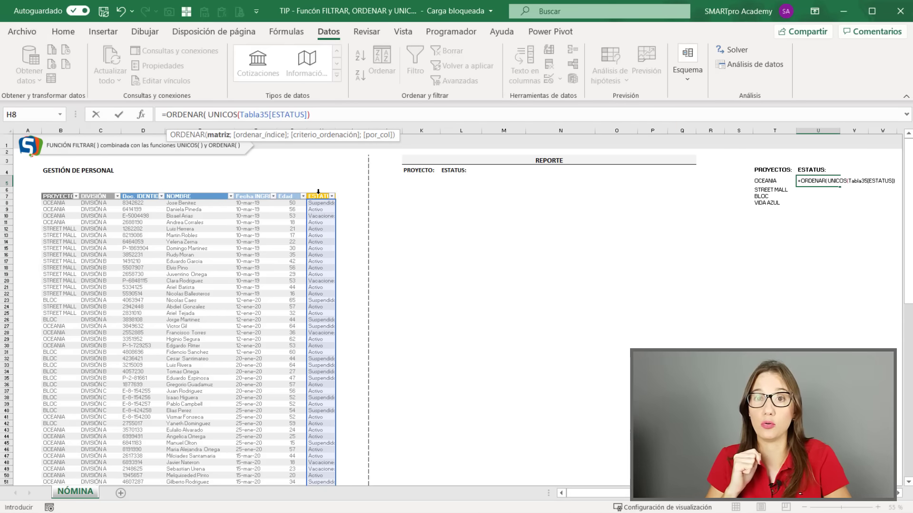
text())
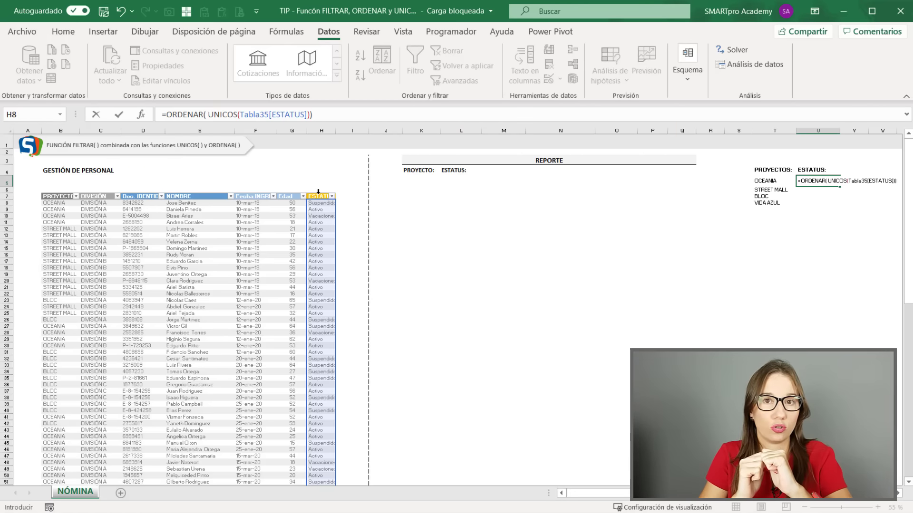
key(Return)
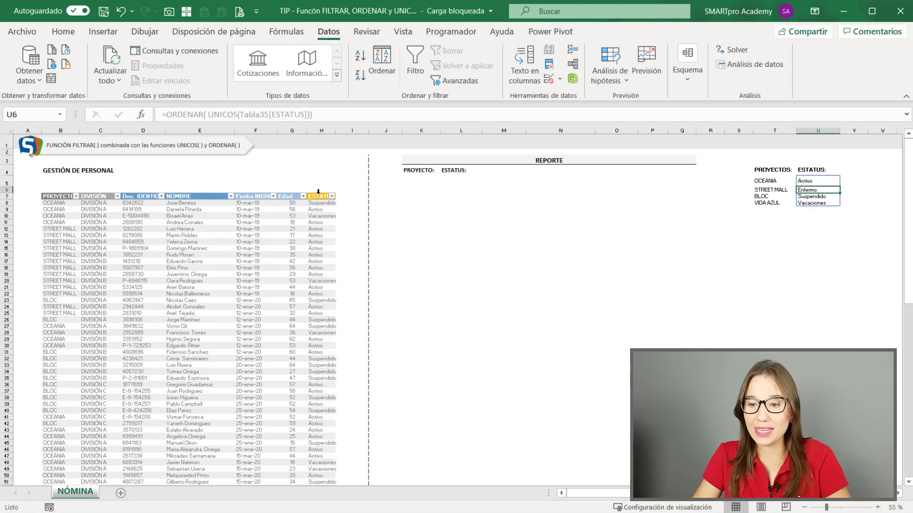
click(828, 181)
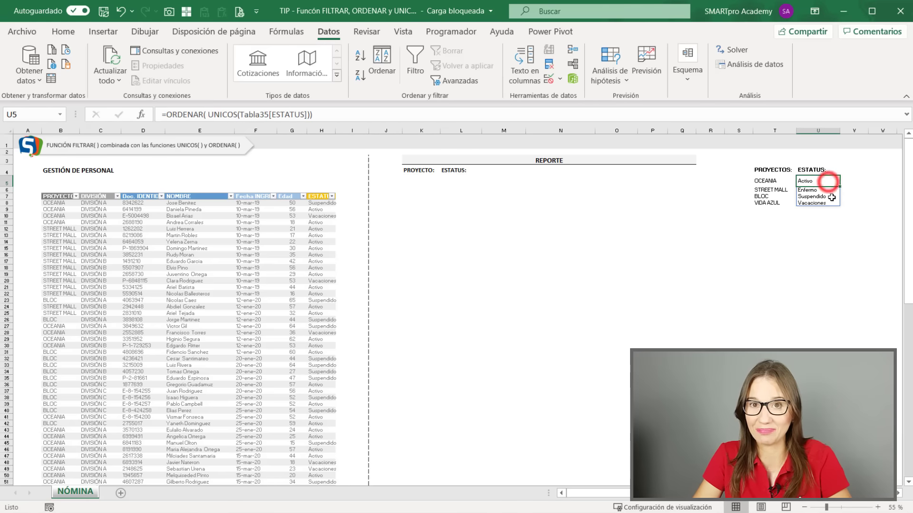
click(645, 286)
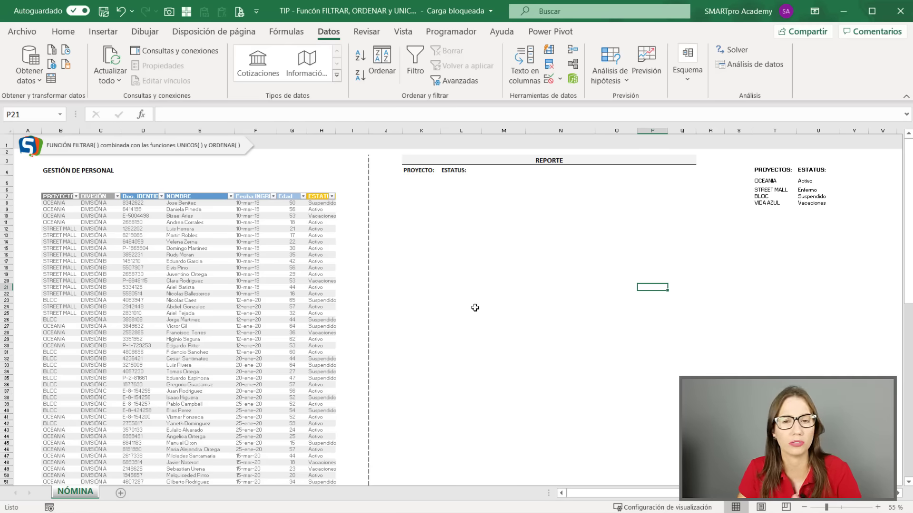
click(421, 181)
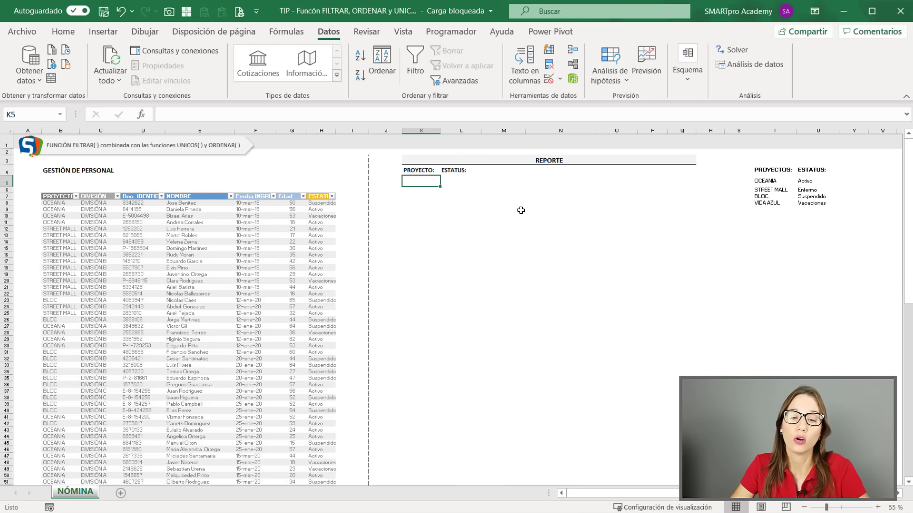
click(482, 160)
click(414, 181)
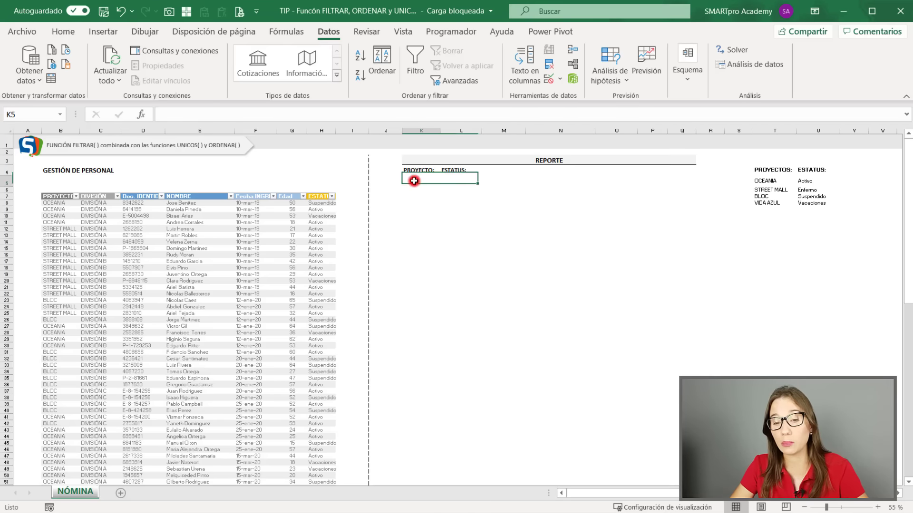
click(414, 181)
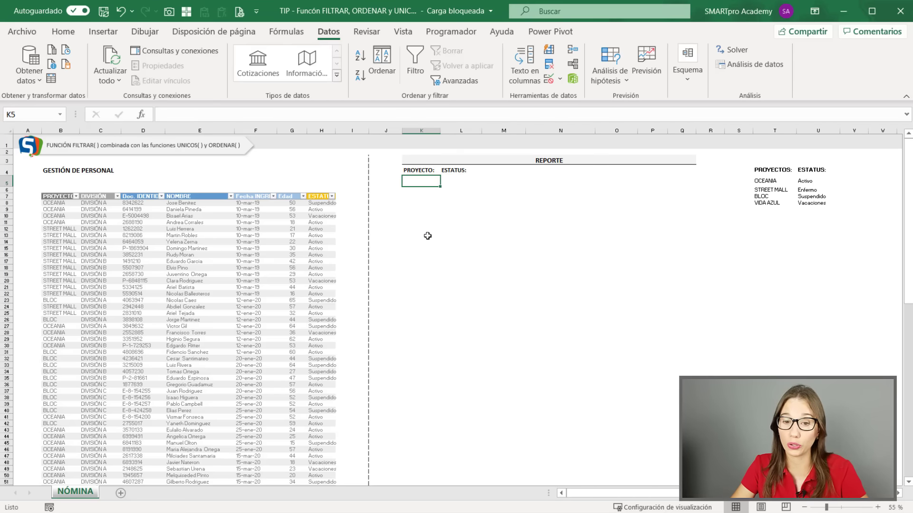
click(466, 183)
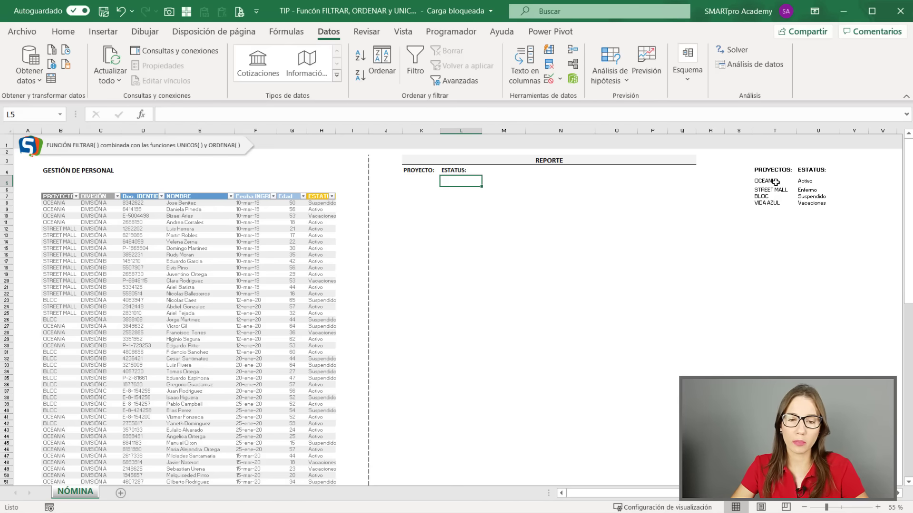
click(427, 180)
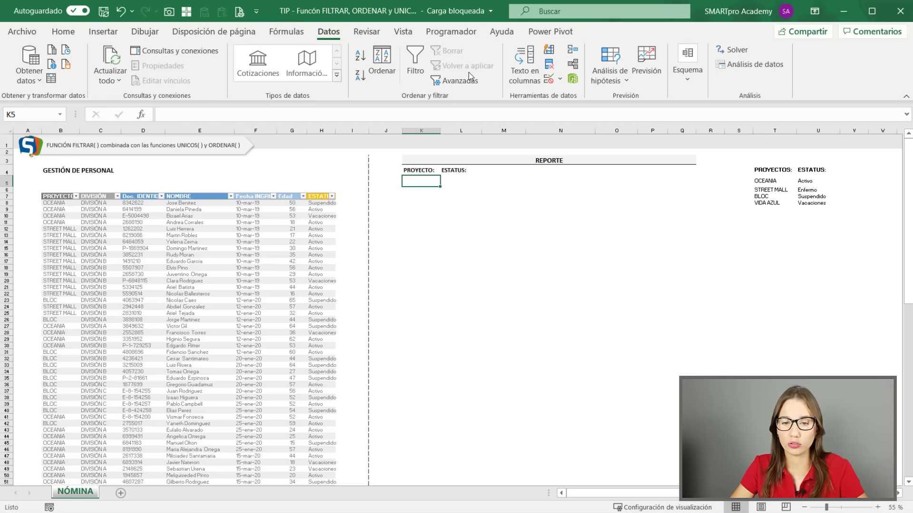
Step: Give K5 a List data validation with source =$T$5:$T$15
click(549, 79)
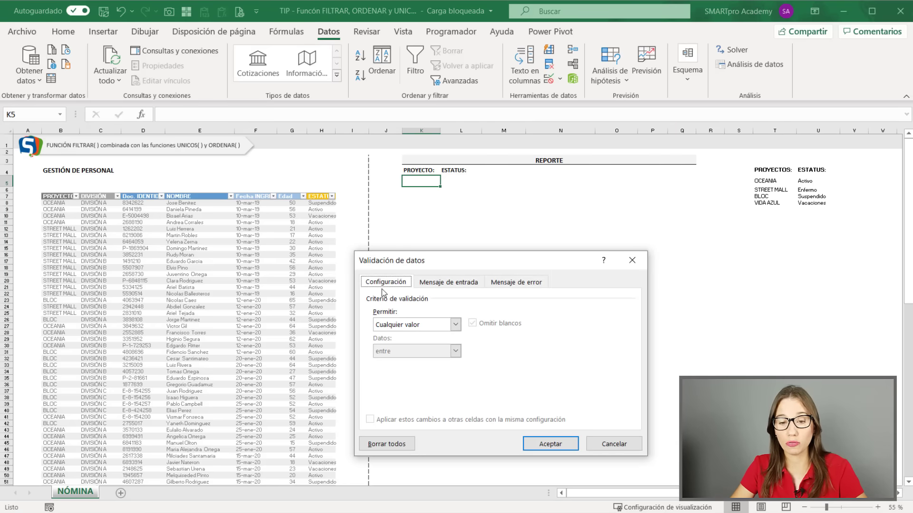
click(433, 326)
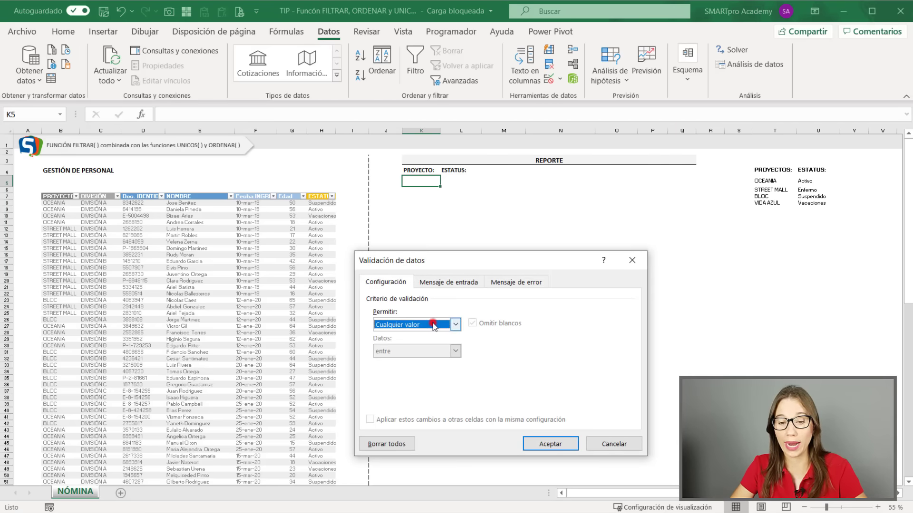
click(400, 361)
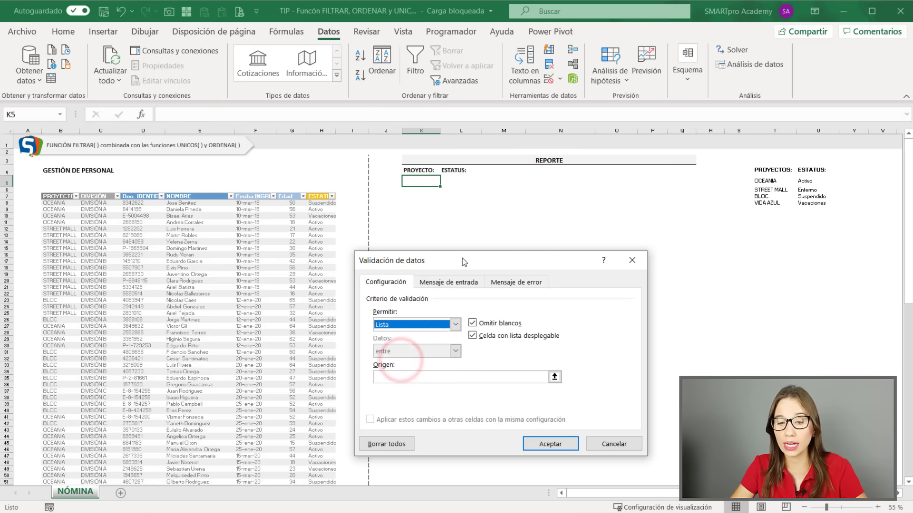
drag(464, 259, 541, 260)
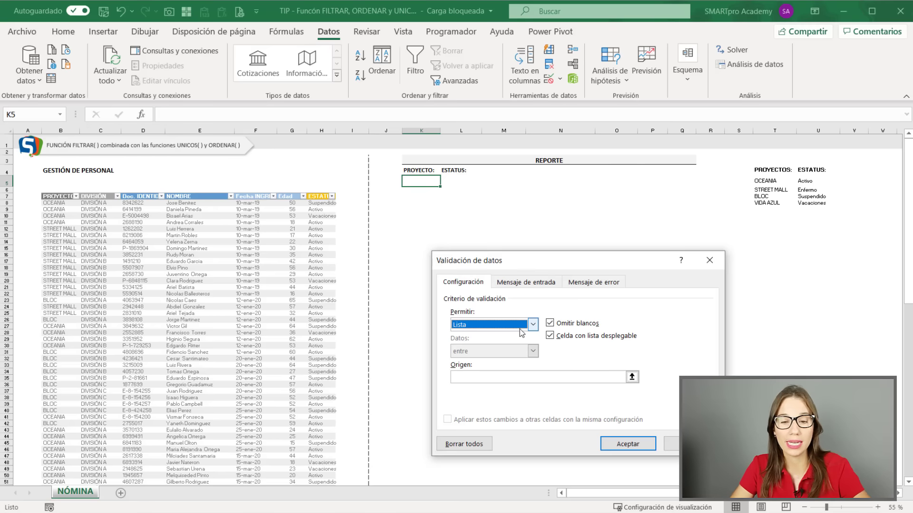
click(504, 377)
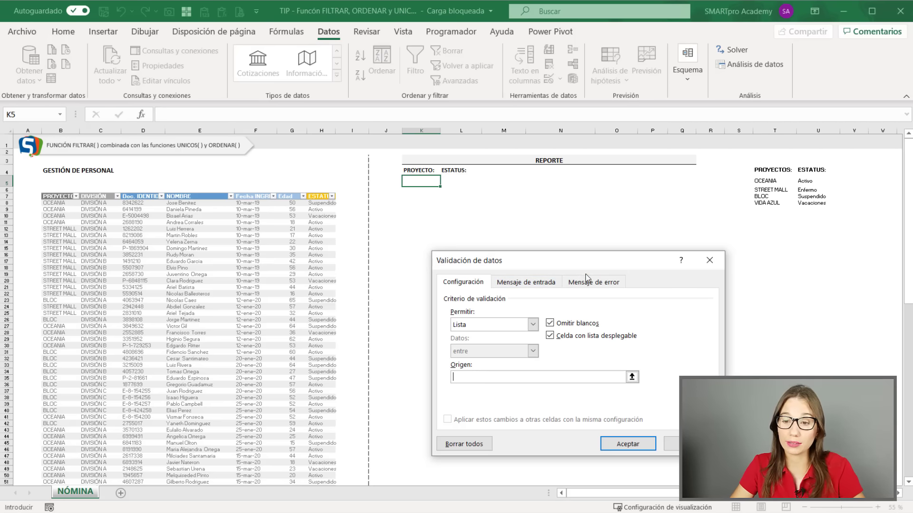
drag(772, 180, 770, 203)
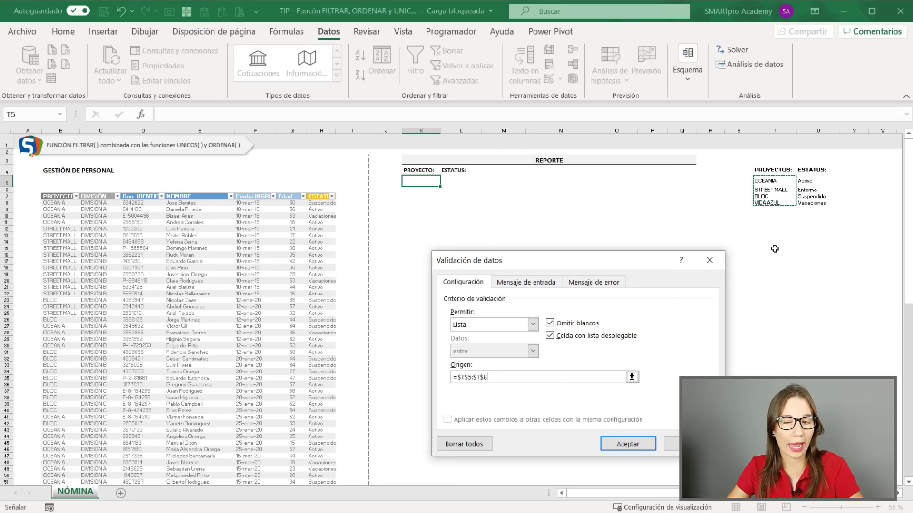
shift+click(775, 248)
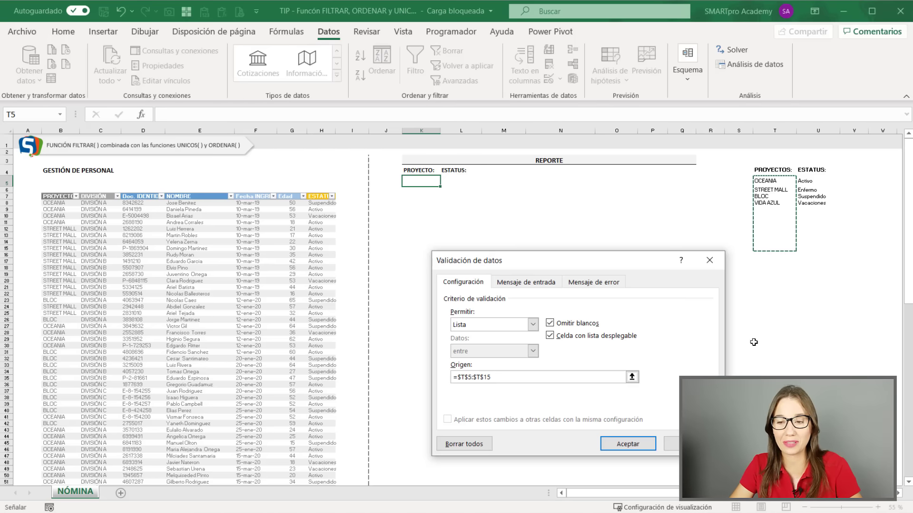
click(636, 444)
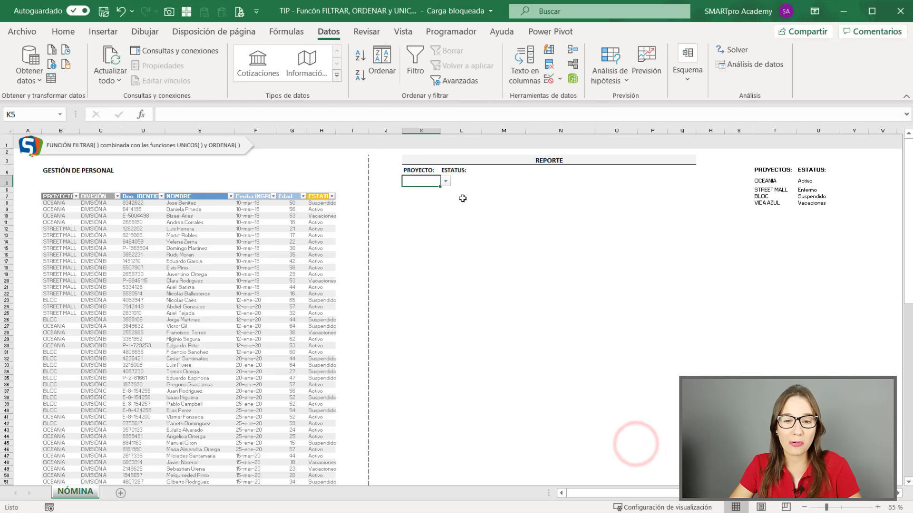
Step: Inspect K5's project drop-down with its blank rows, then reopen K5's data validation settings
click(445, 181)
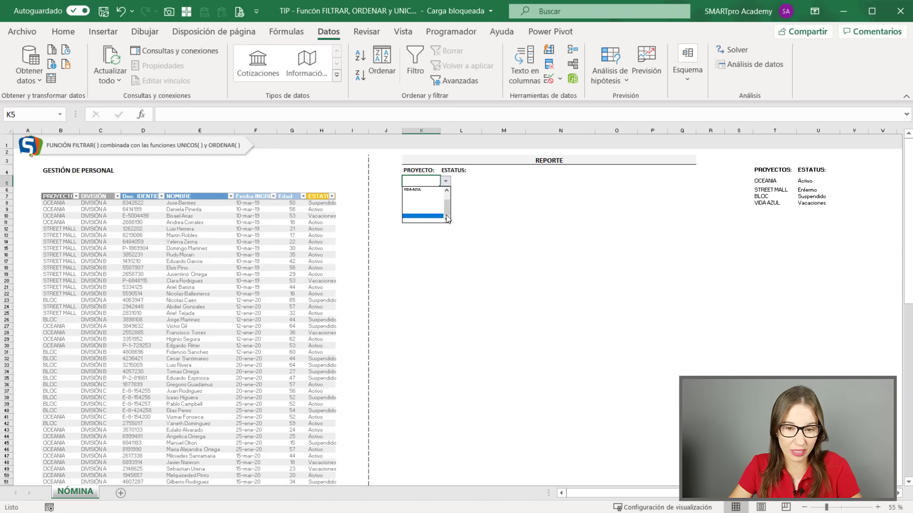
scroll(447, 216, up, 3)
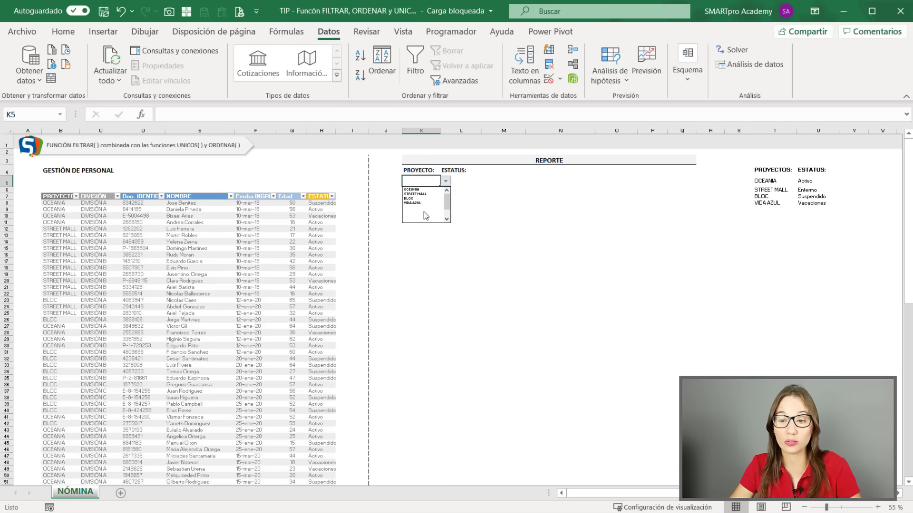
click(752, 210)
drag(769, 173, 765, 205)
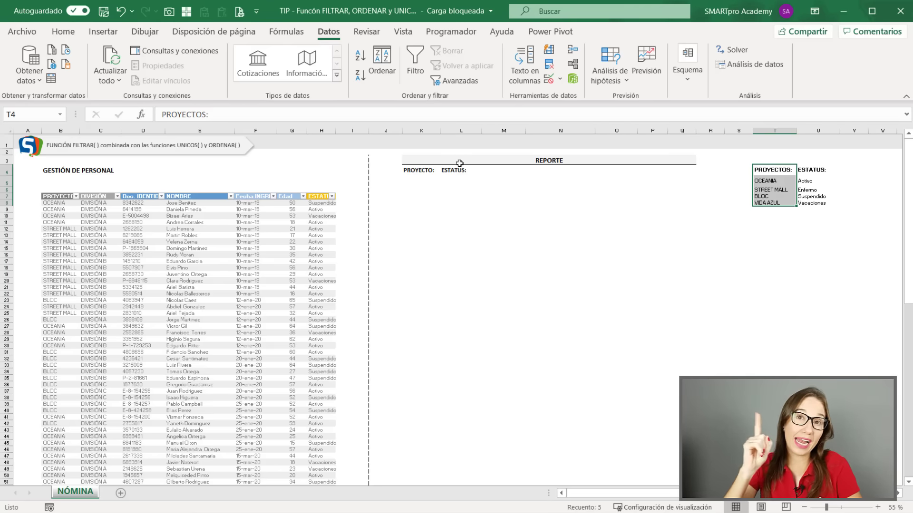
click(422, 174)
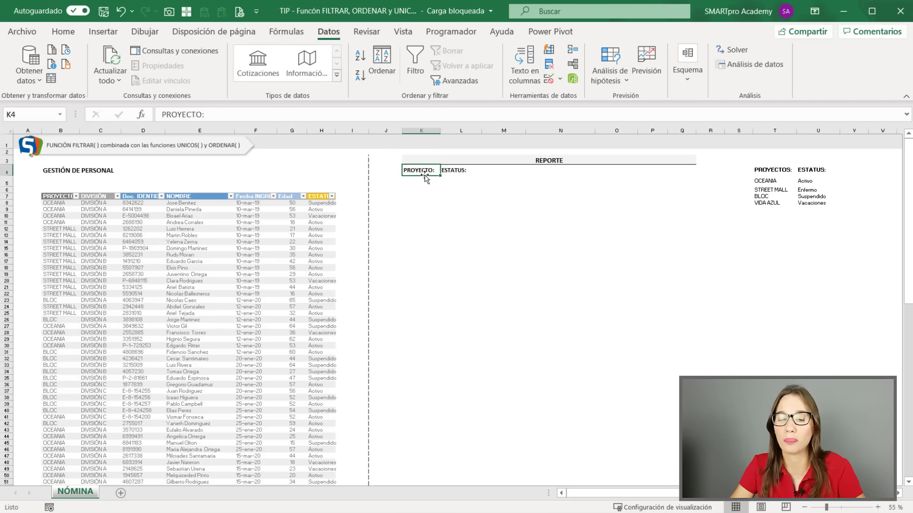
click(418, 181)
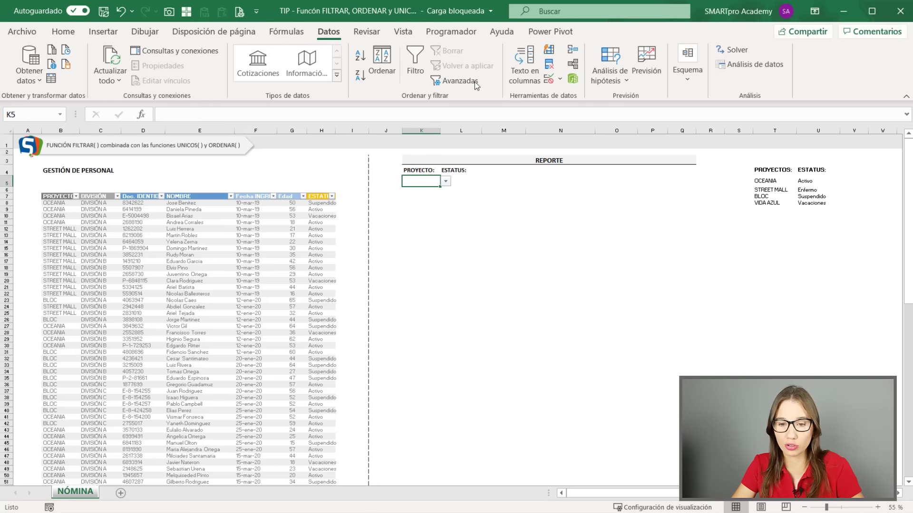
click(549, 80)
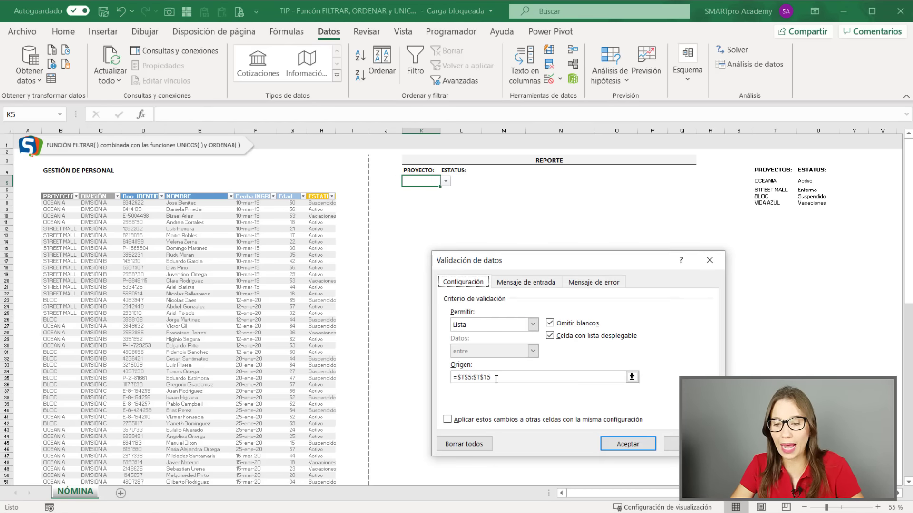
Step: Replace the drop-down source with the spill reference =$T$5# and confirm
click(512, 378)
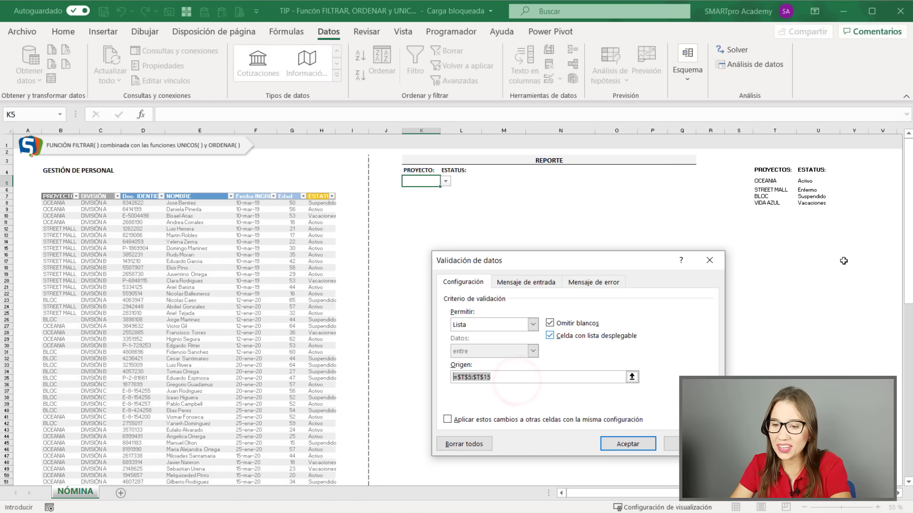
drag(775, 181, 770, 245)
drag(775, 181, 774, 202)
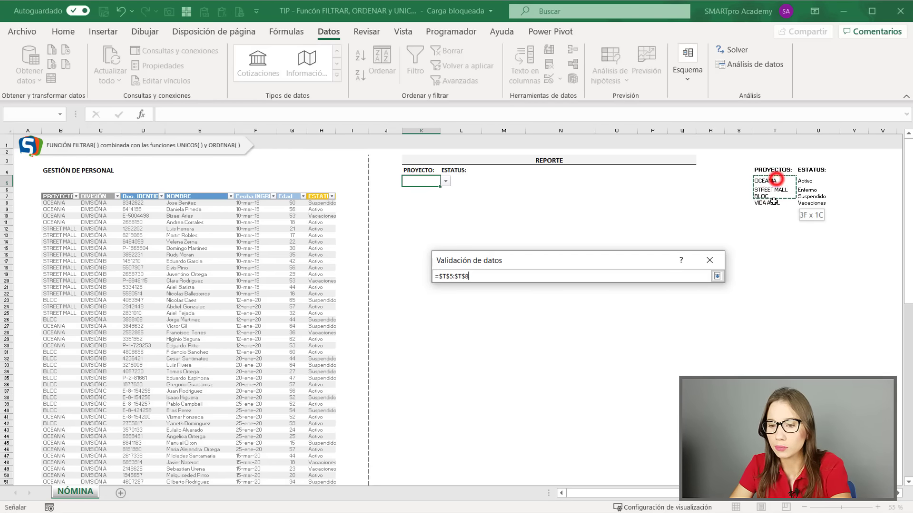
key(BackSpace)
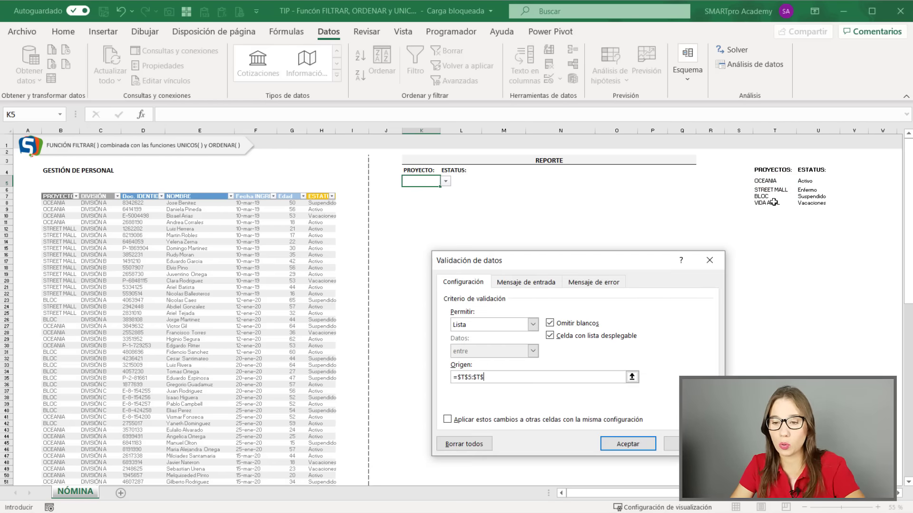
key(BackSpace)
key(BackSpace)
key(BackSpace)
click(768, 181)
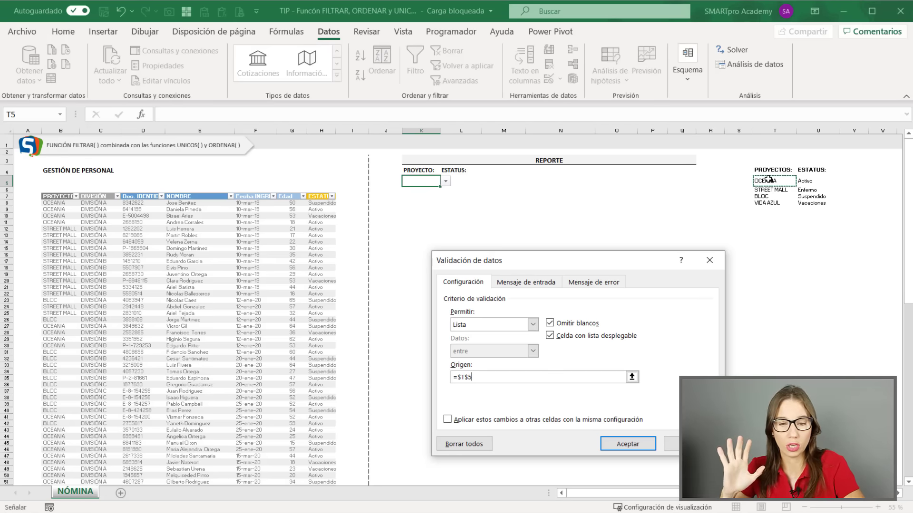
text(#)
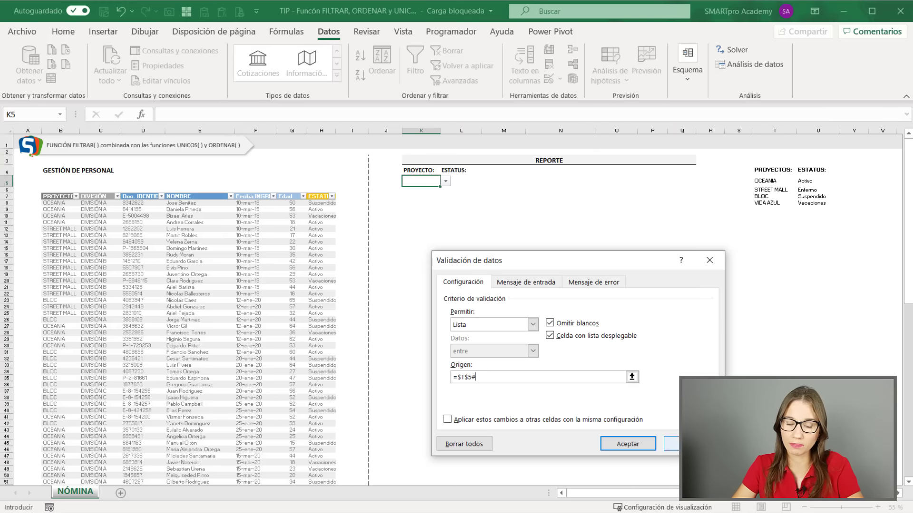
click(628, 443)
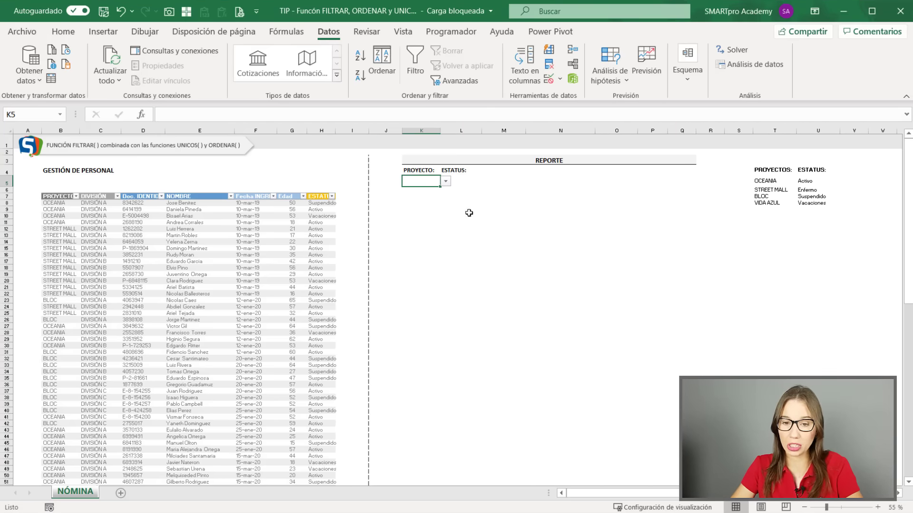
click(446, 182)
click(409, 247)
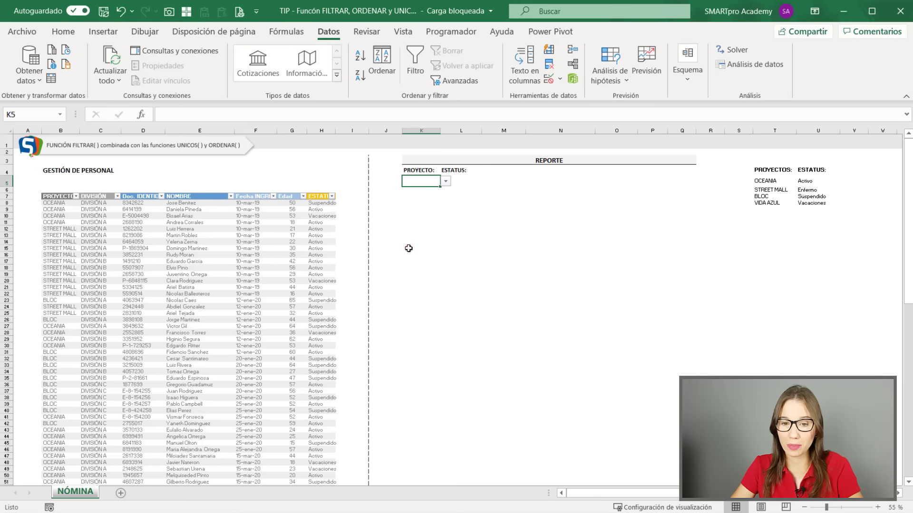
ctrl+scroll(408, 247, up, 1)
scroll(409, 249, up, 2)
ctrl+scroll(410, 259, up, 1)
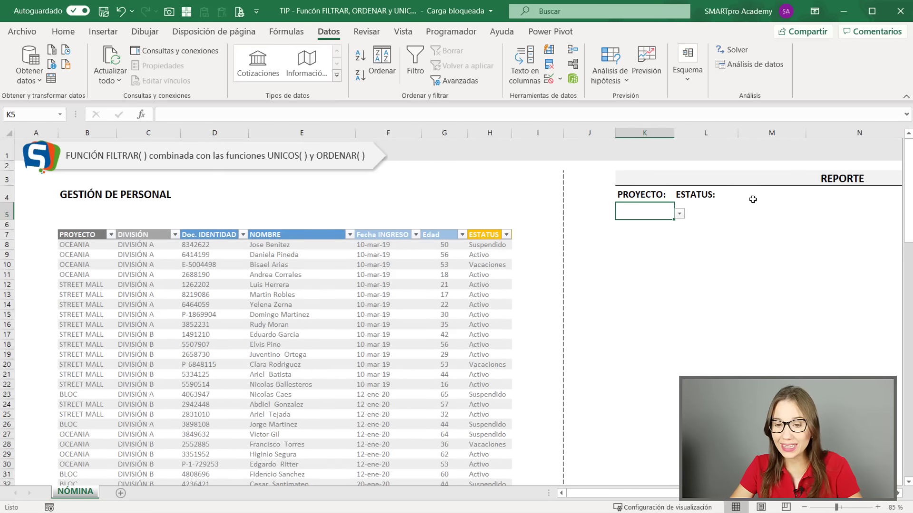
click(680, 214)
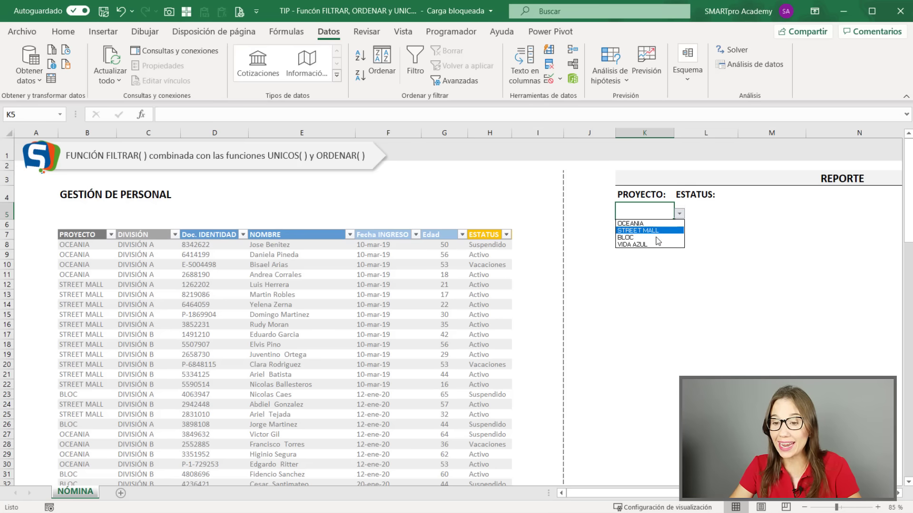
click(650, 270)
ctrl+scroll(669, 265, down, 1)
ctrl+scroll(674, 260, down, 1)
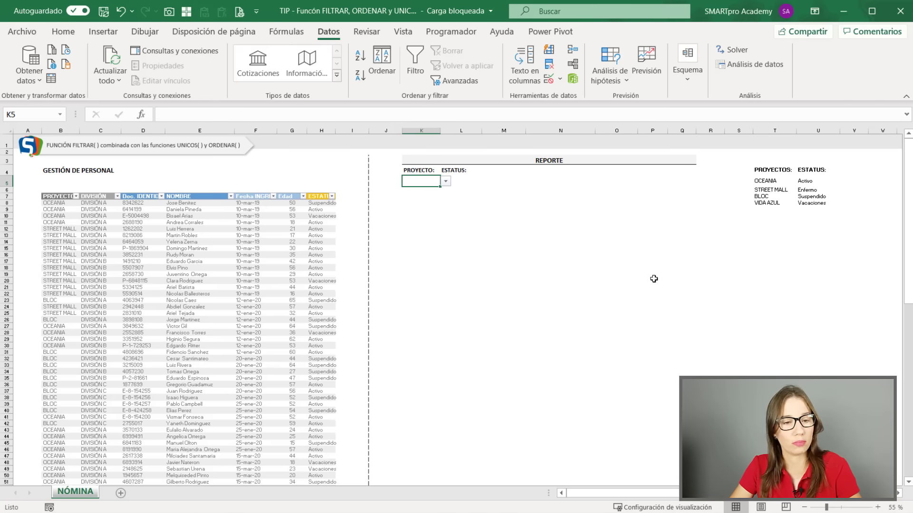
click(59, 285)
click(58, 255)
Step: Change the B13 project to CARACAS and verify it appears in K5's project drop-down
ctrl+scroll(60, 254, up, 1)
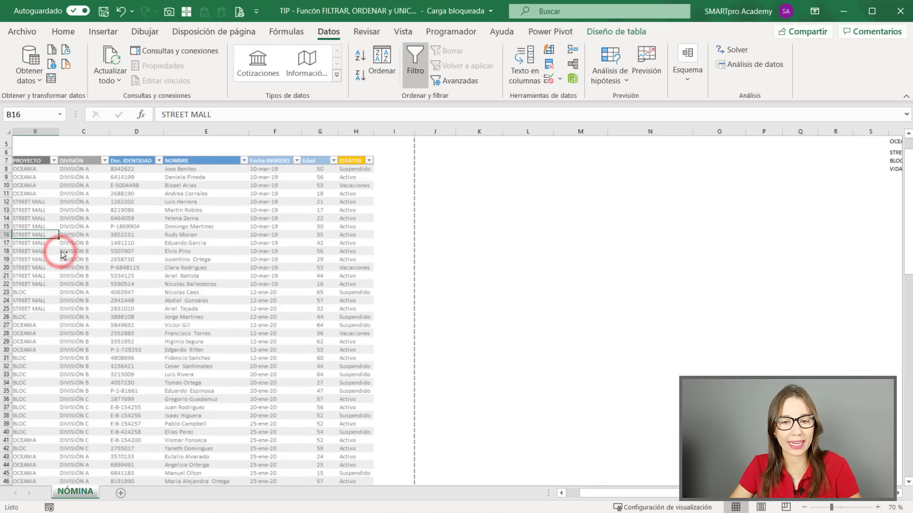
click(72, 266)
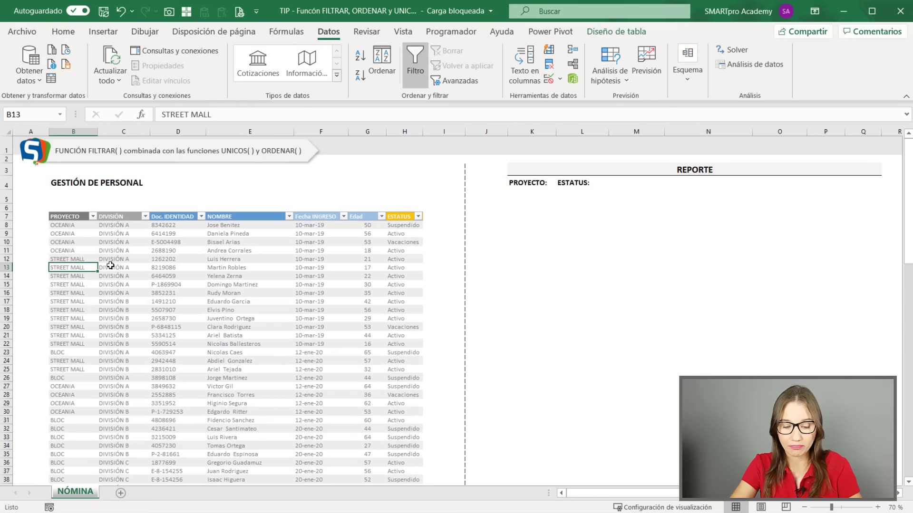
text(CA)
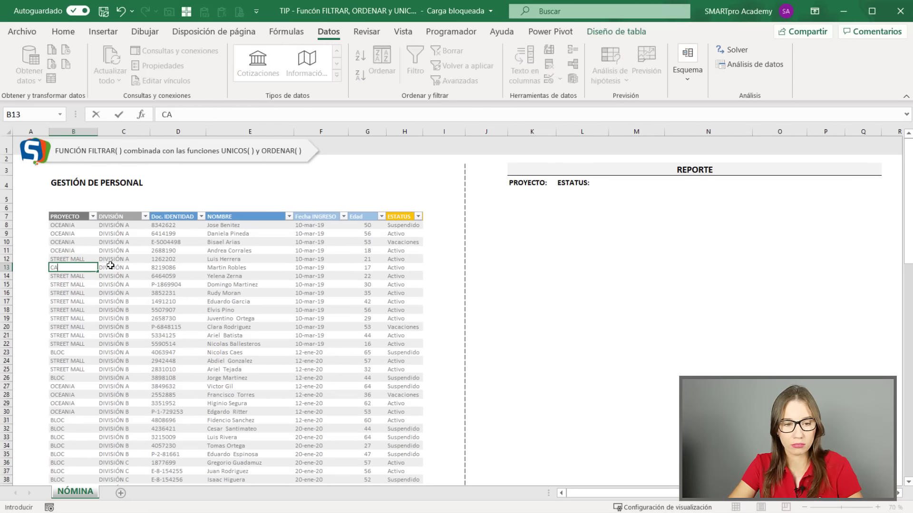
text(S)
key(Return)
key(Up)
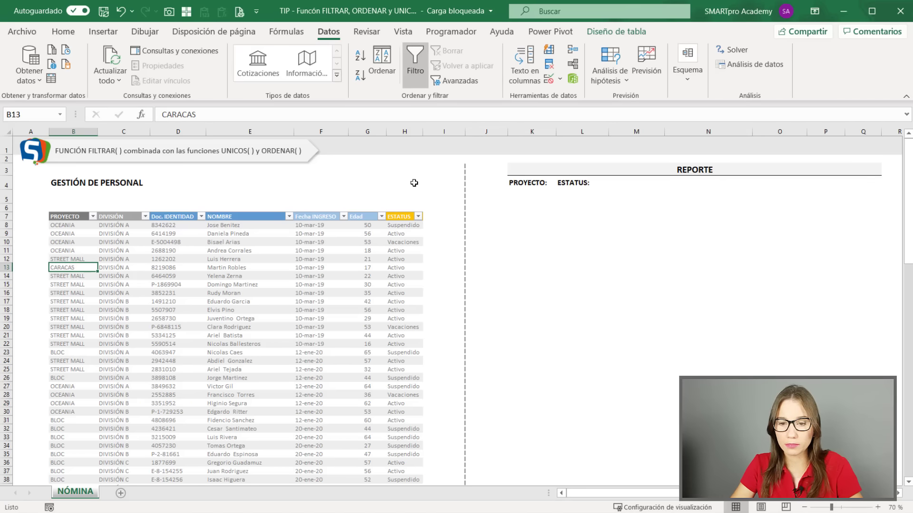
click(533, 195)
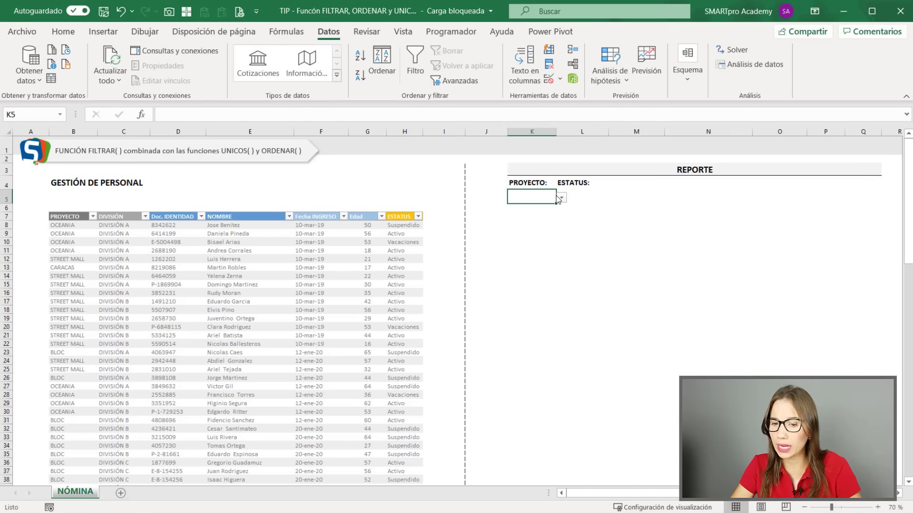
click(561, 198)
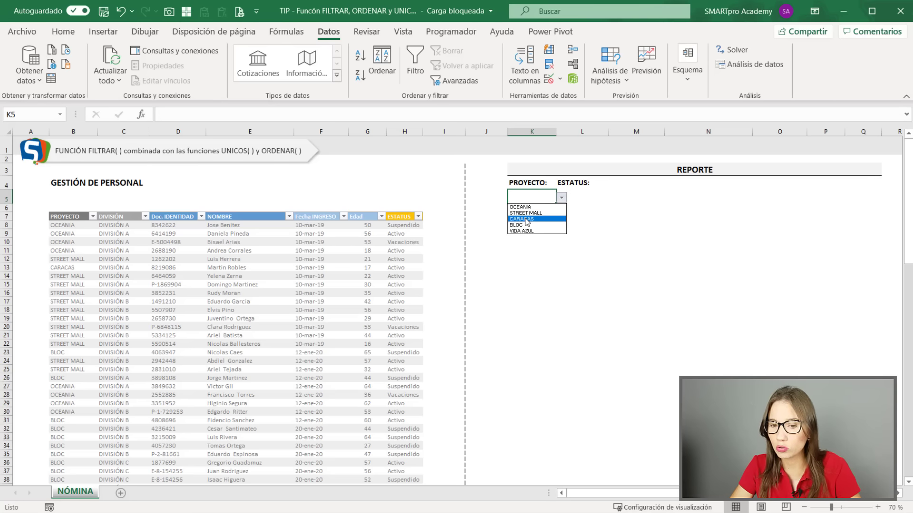
Step: Wrap T5's formula in ORDENAR so it reads =ORDENAR(UNICOS(Tabla35[PROYECTO]))
click(719, 252)
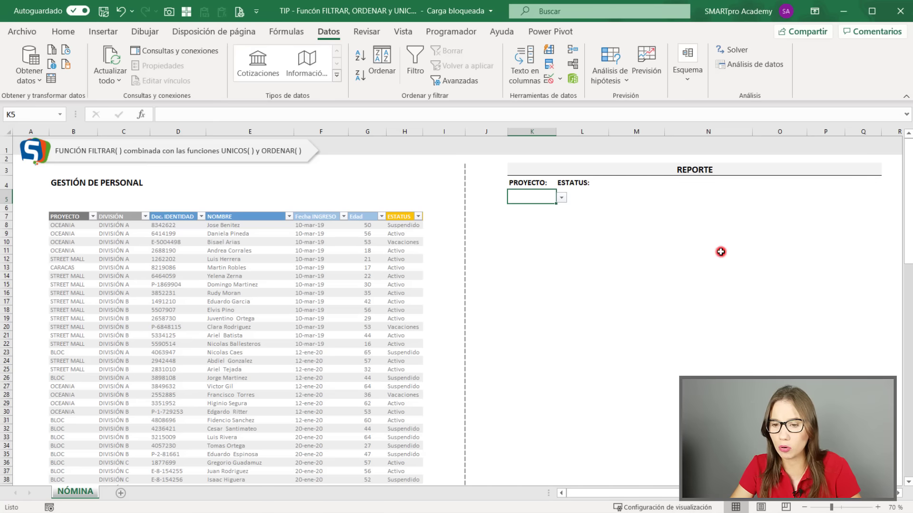
scroll(719, 252, down, 2)
click(777, 179)
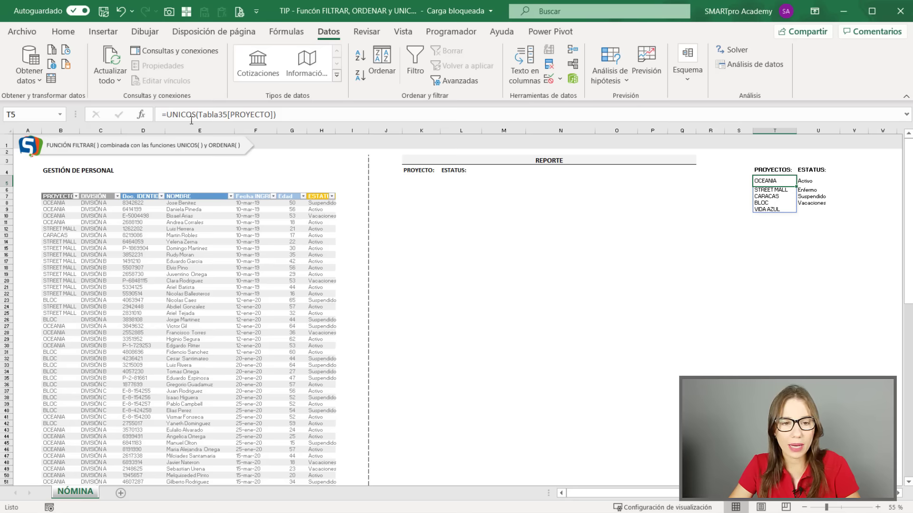
click(166, 115)
text(ORDE)
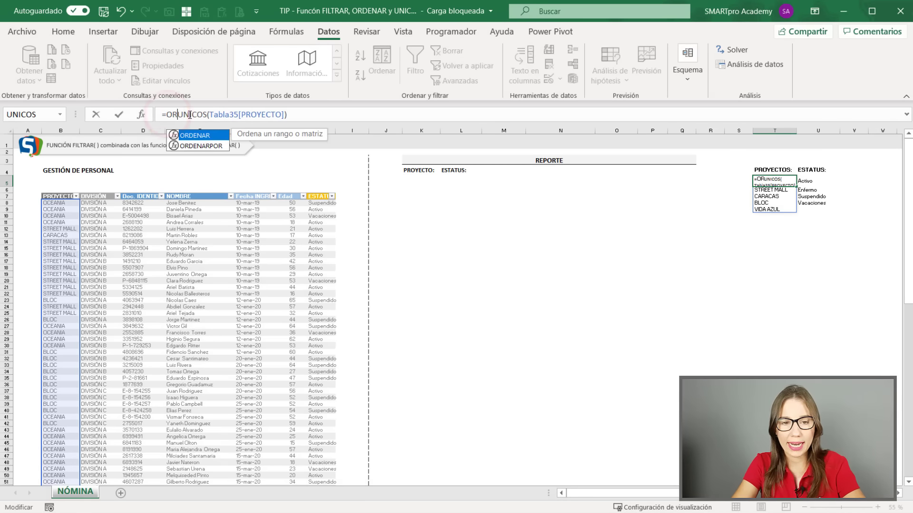
text(NA)
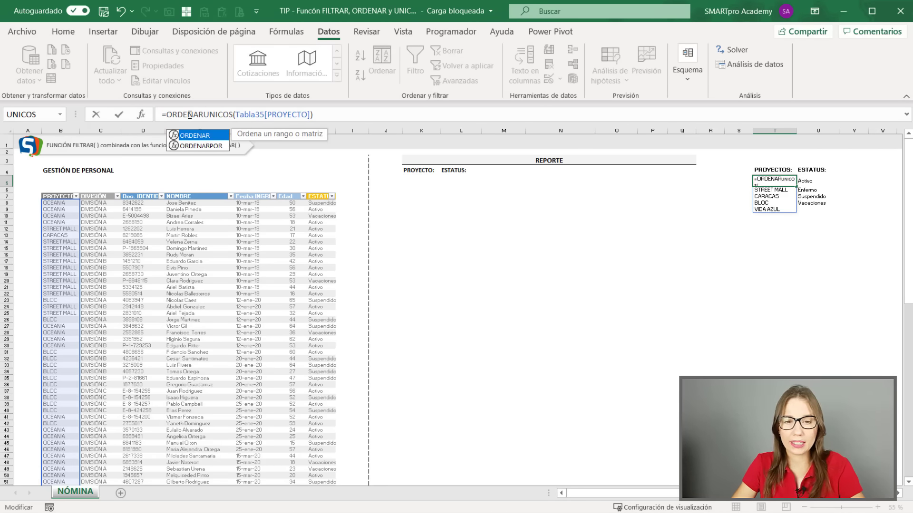
text(R()
click(339, 113)
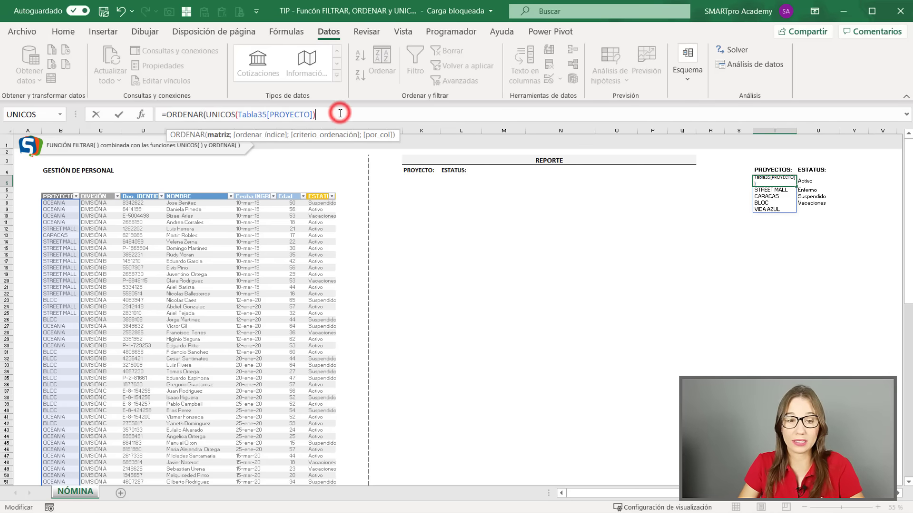
text())
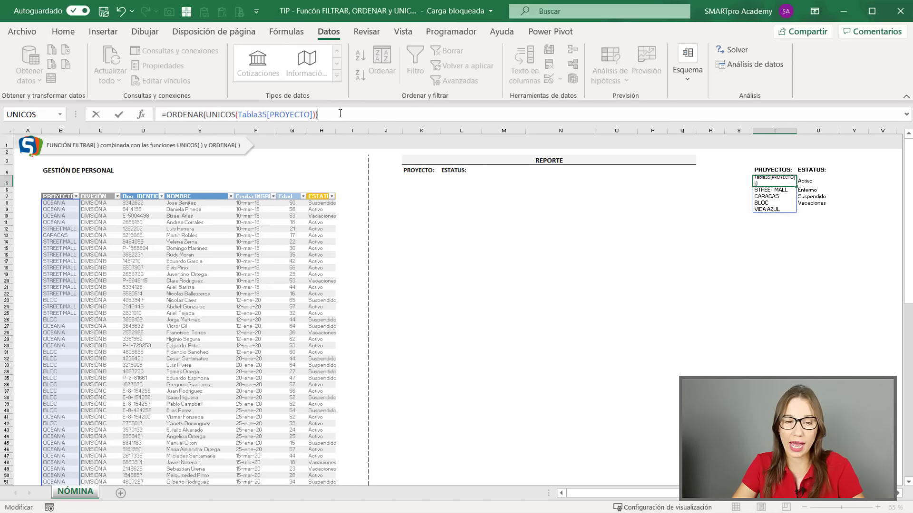
key(Return)
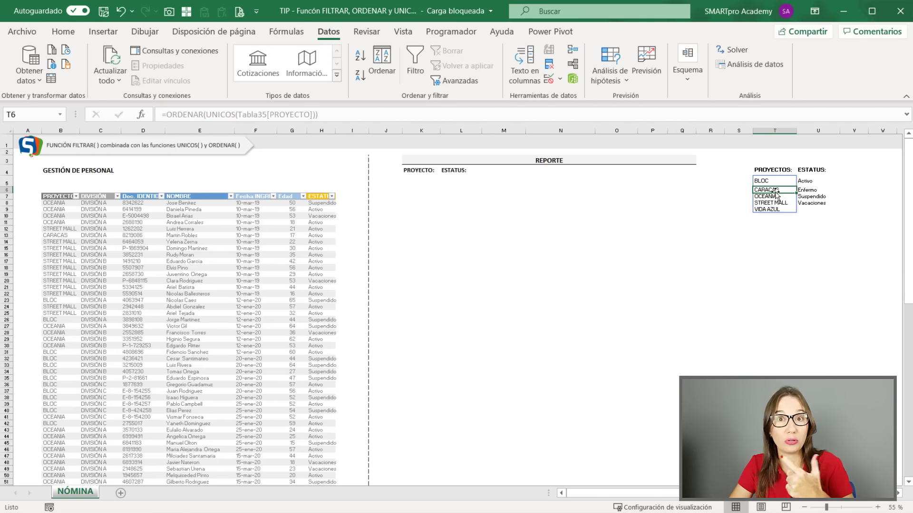
Step: Check that K5's drop-down lists BLOC, CARACAS, OCEANIA, STREET MALL, VIDA AZUL in order
click(419, 179)
click(446, 181)
click(396, 227)
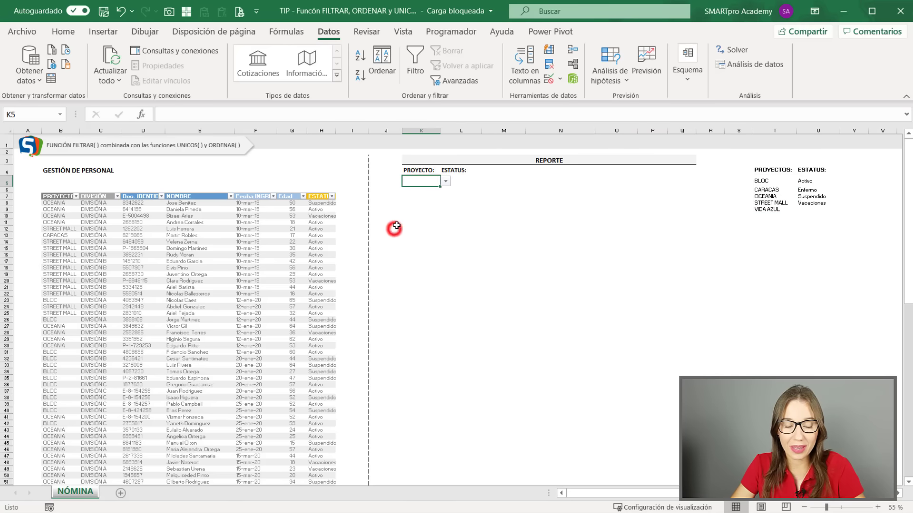
ctrl+scroll(393, 224, up, 1)
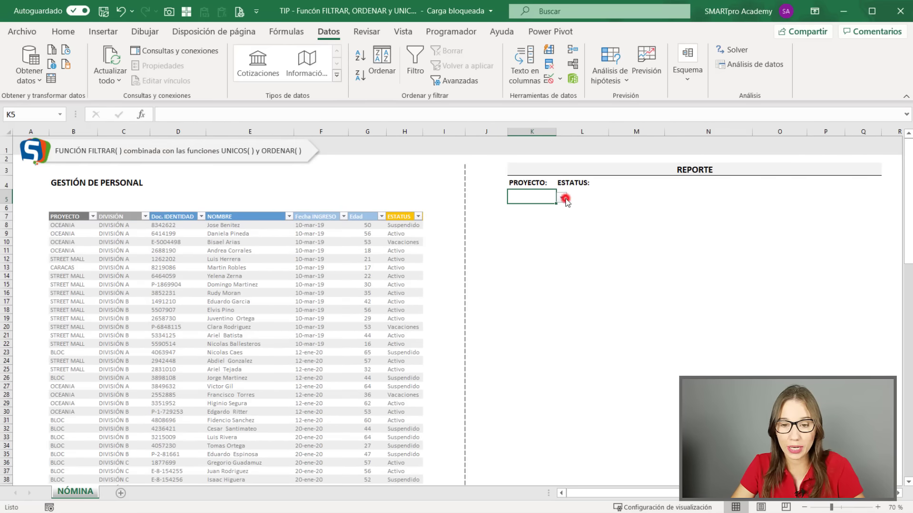
Step: Test the drop-down by entering BARCELONA as row 16's project and checking it appears in K5's list
click(565, 199)
click(239, 289)
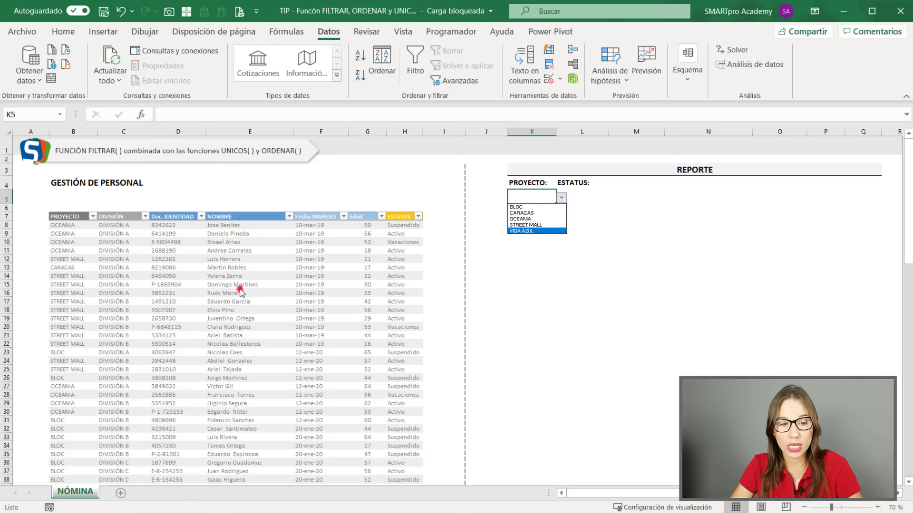
click(83, 291)
text(BARCELONA)
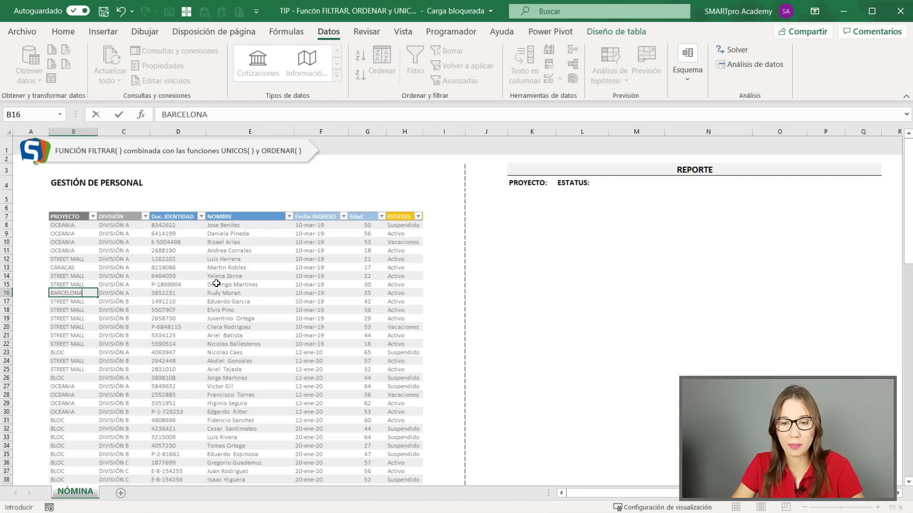
key(Return)
click(531, 196)
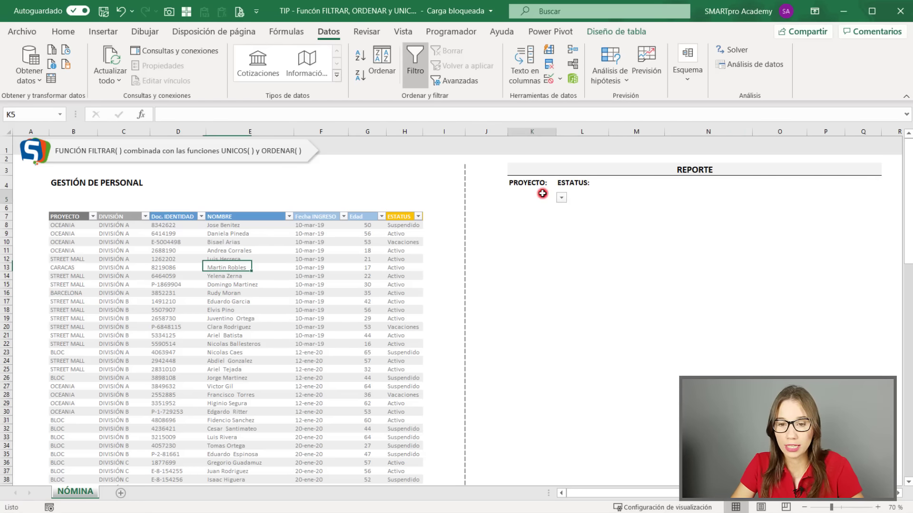
click(562, 196)
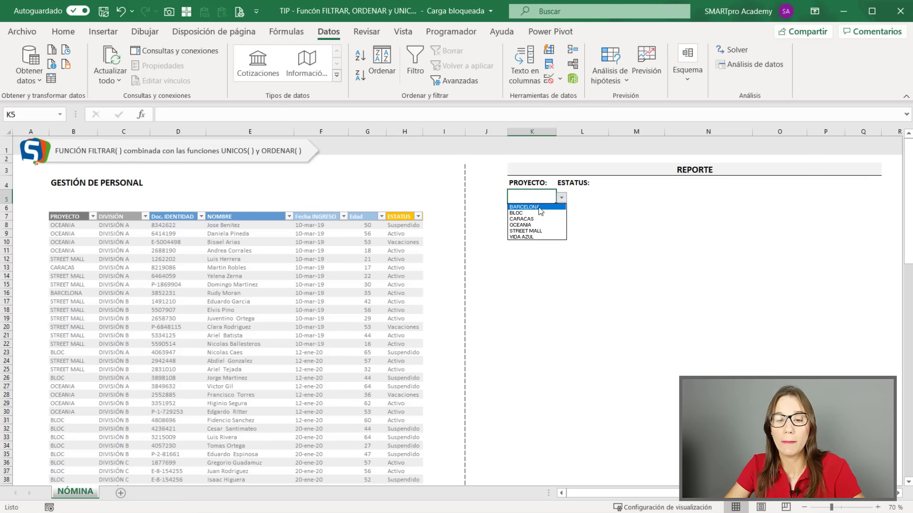
click(488, 319)
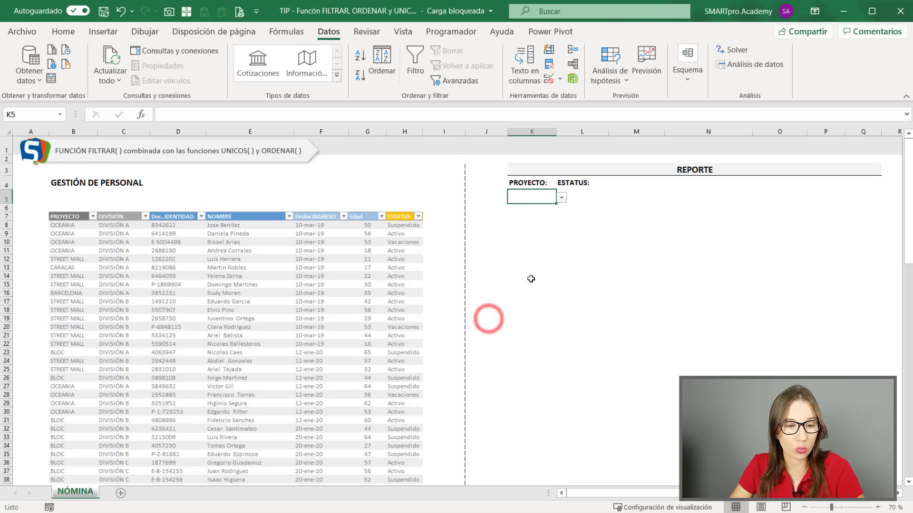
Step: Undo the test rename and choose STREET MALL as the report's PROYECTO
key(ctrl+z)
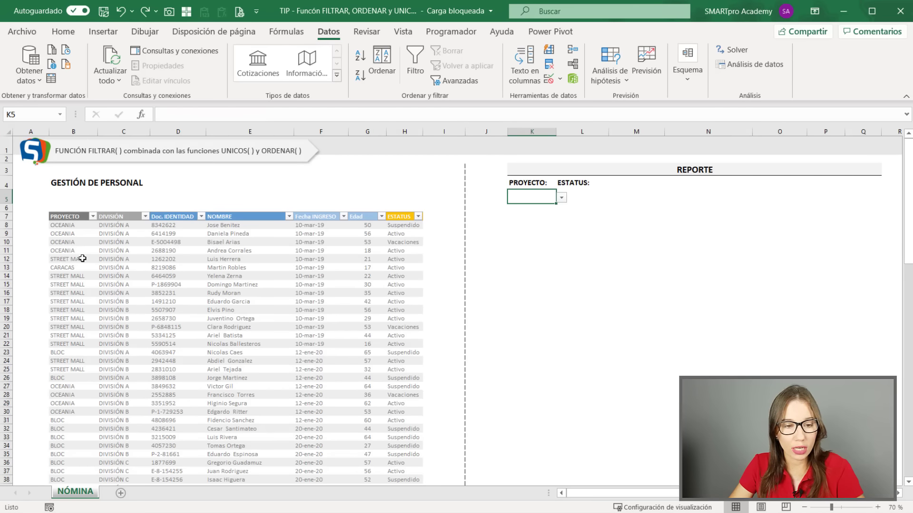
click(537, 195)
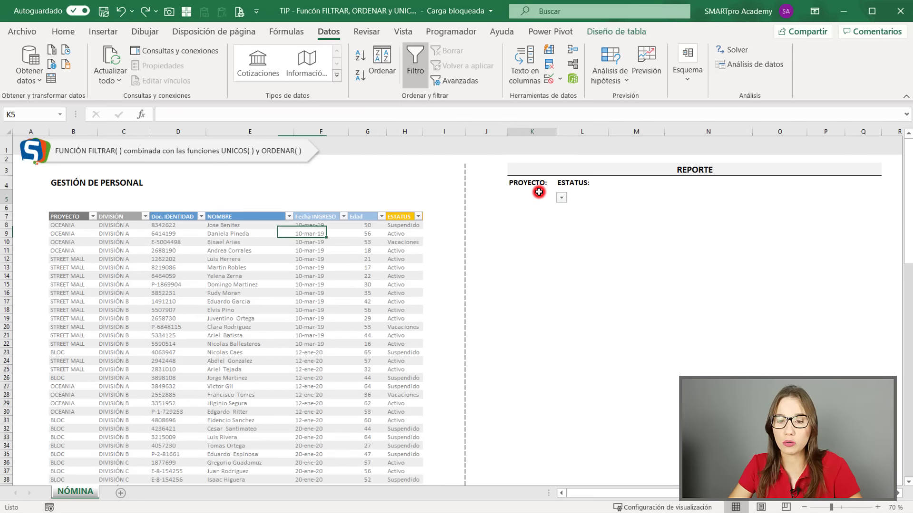
click(562, 197)
click(531, 215)
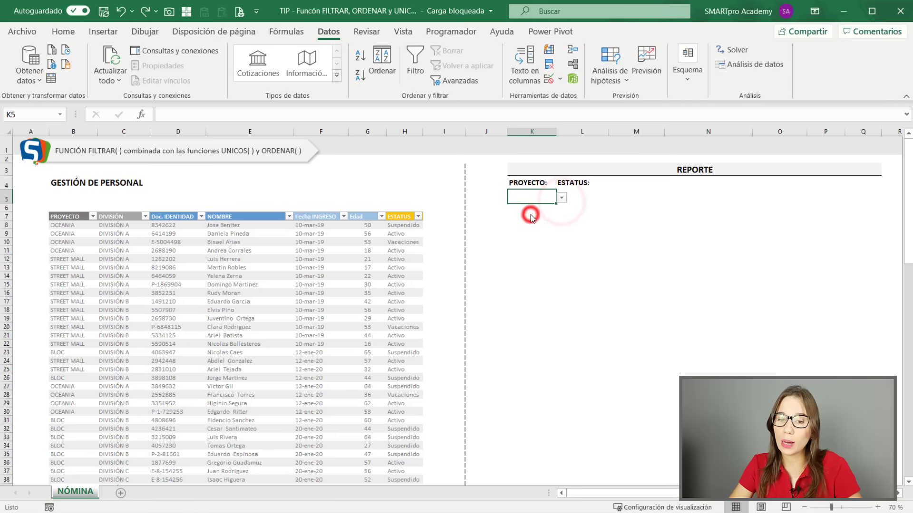
click(589, 198)
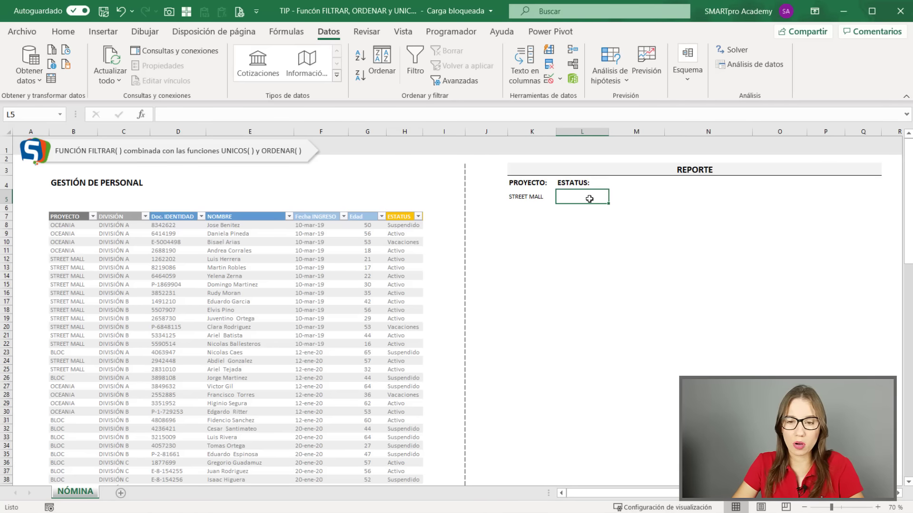
Step: Add List data validation to L5 with source =$U$5#
ctrl+scroll(589, 198, down, 1)
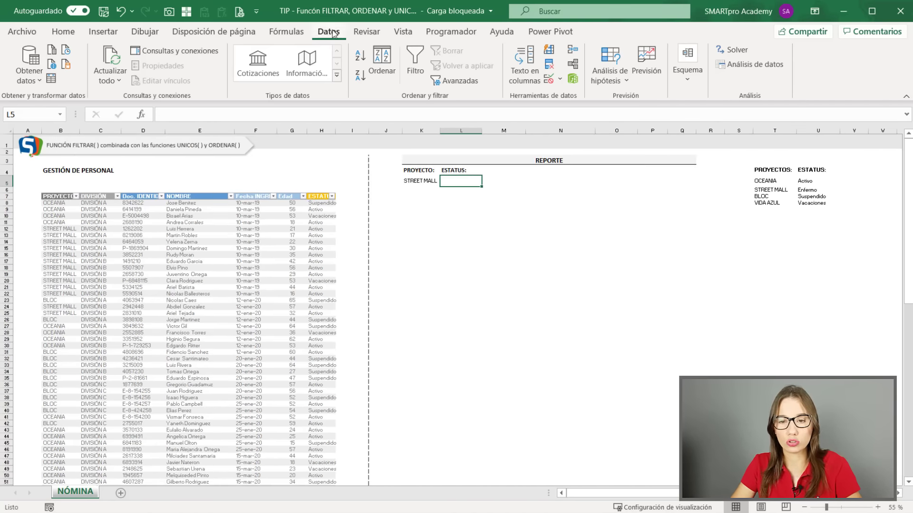
click(549, 78)
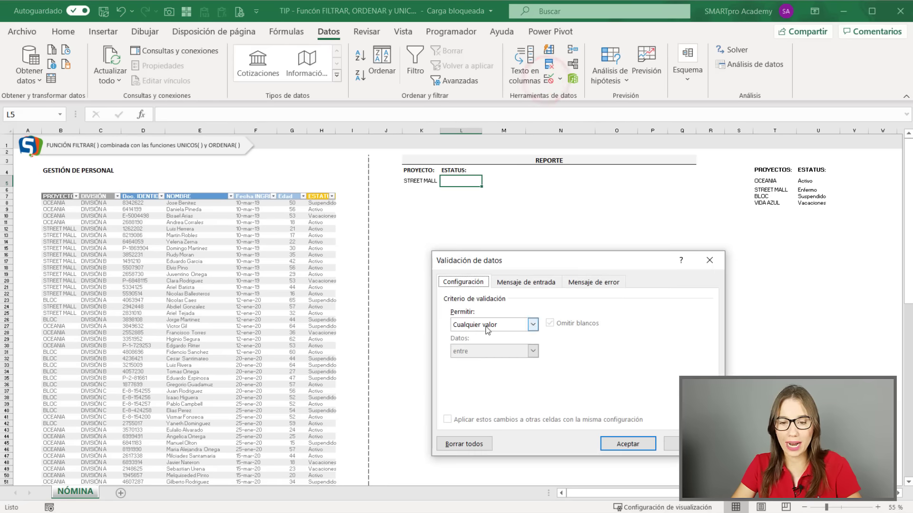
click(485, 324)
click(474, 361)
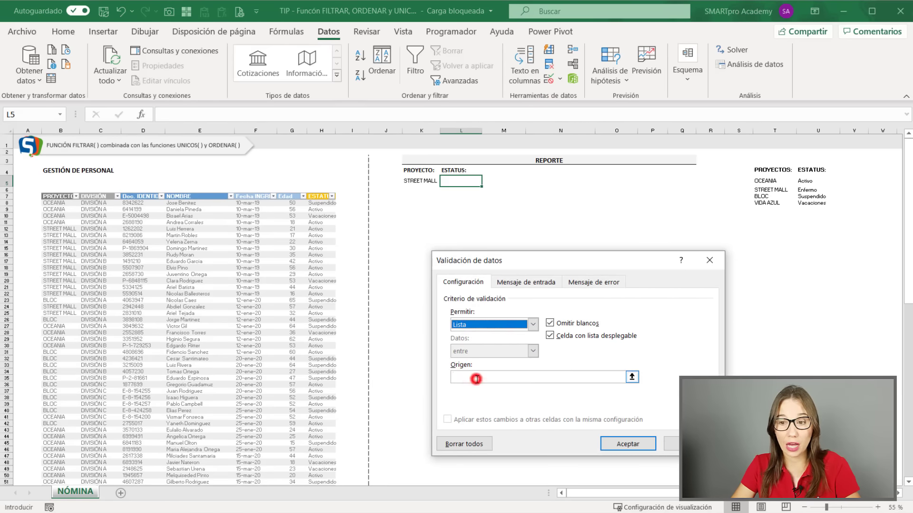
click(475, 379)
drag(824, 181, 825, 203)
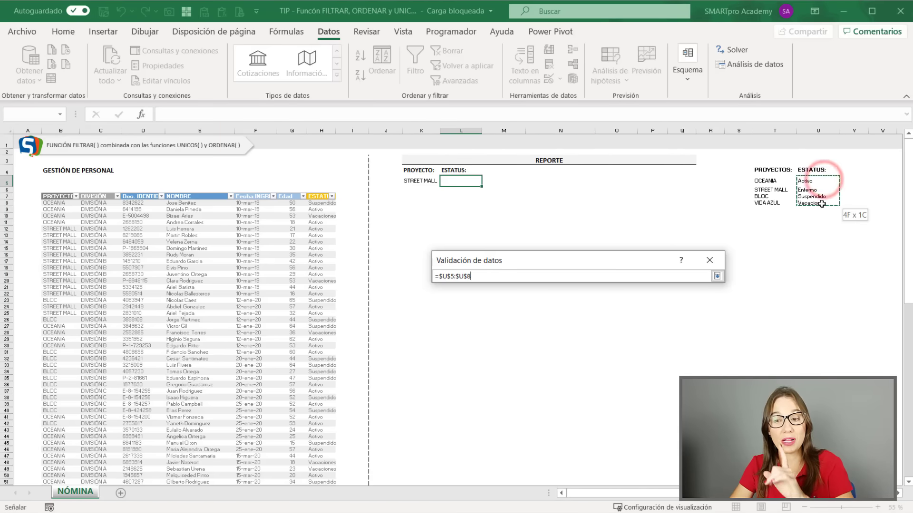
click(814, 183)
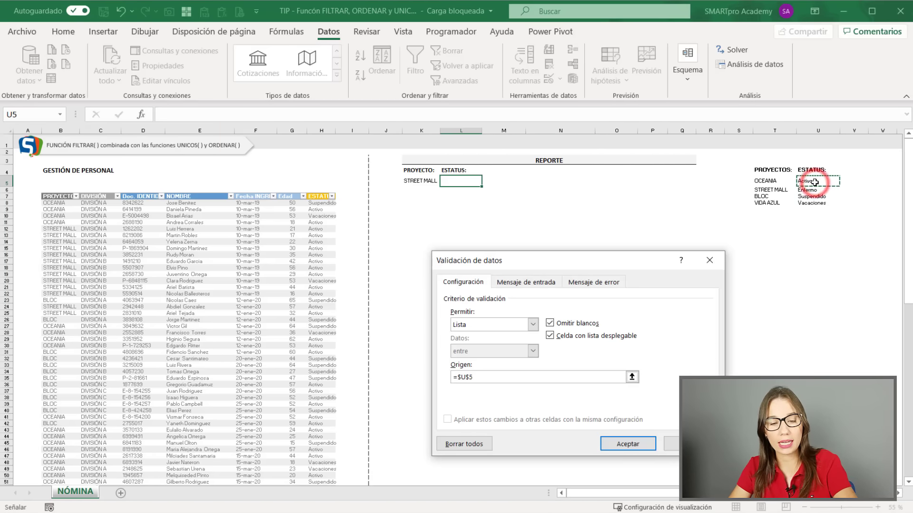
text(#)
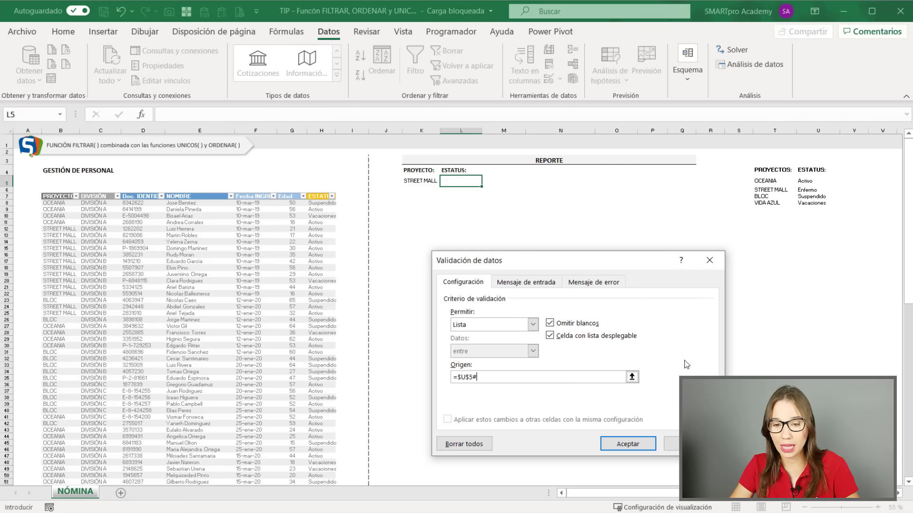
click(638, 446)
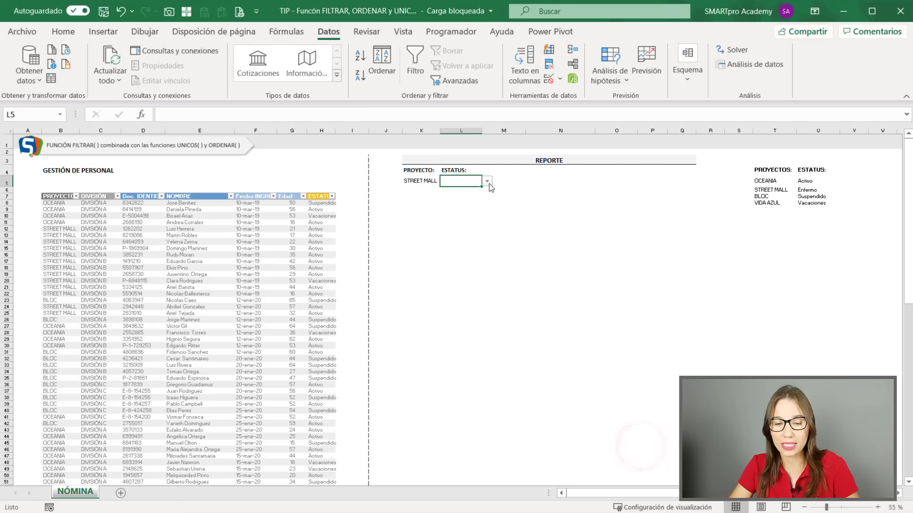
Step: Test L5's drop-down, which offers Activo, Enfermo, Suspendido and Vacaciones
click(488, 181)
click(385, 257)
scroll(475, 202, up, 1)
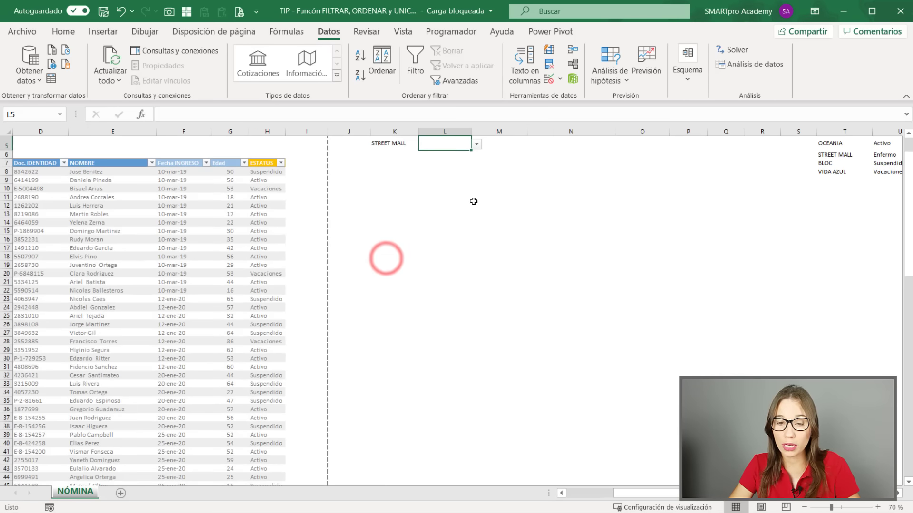
click(476, 197)
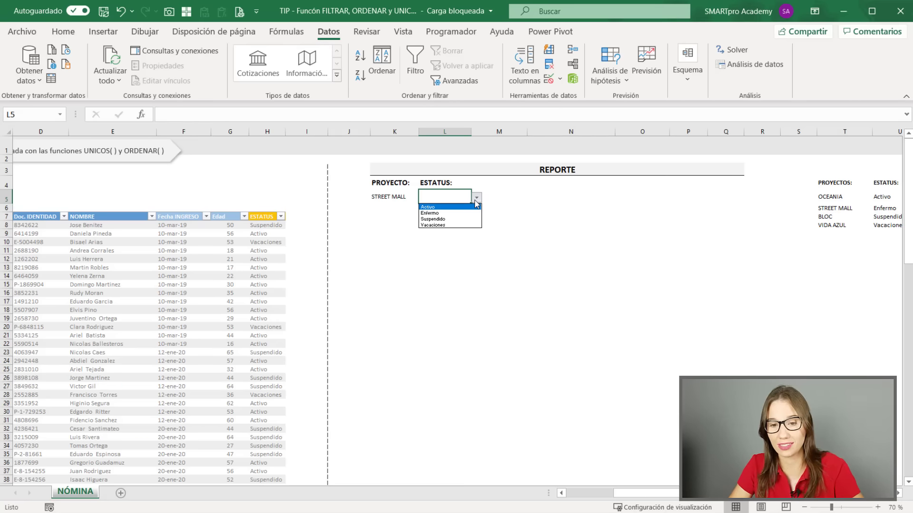
click(473, 273)
scroll(473, 275, left, 3)
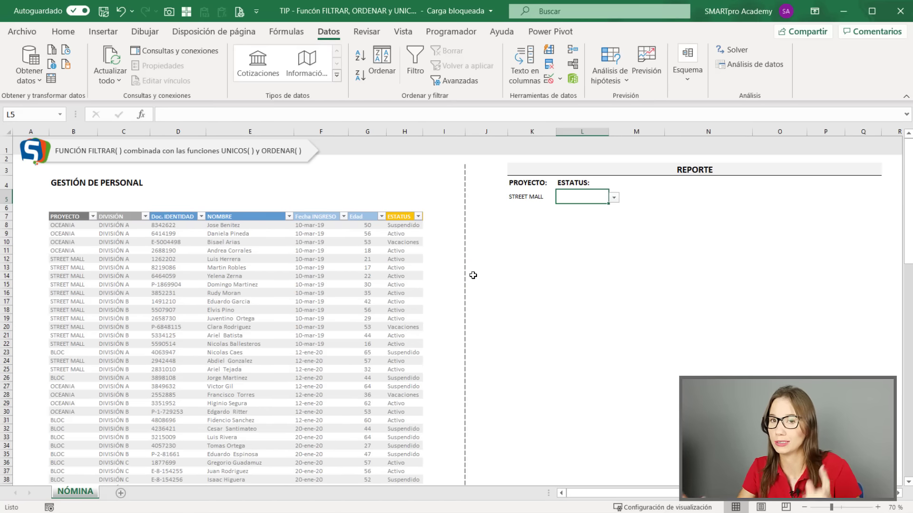
Step: Choose OCEANIA as PROYECTO and Activo as ESTATUS in the report
click(473, 275)
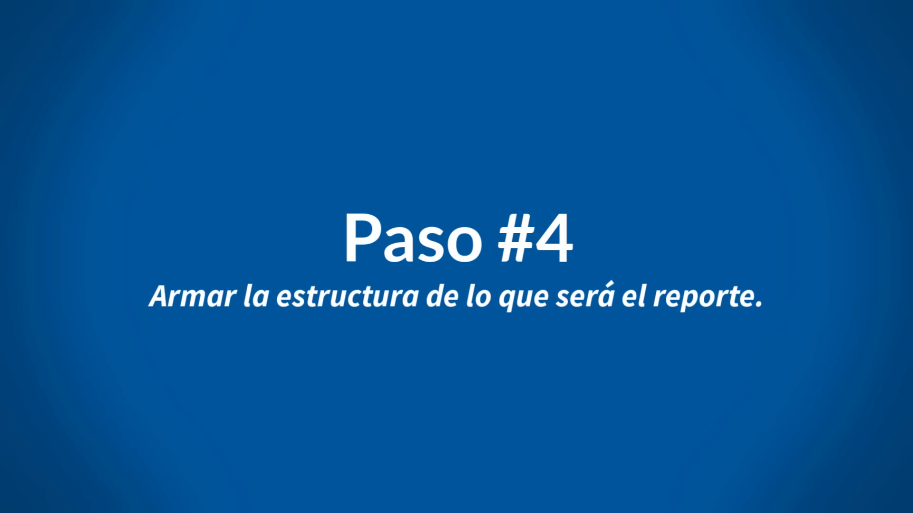
click(635, 251)
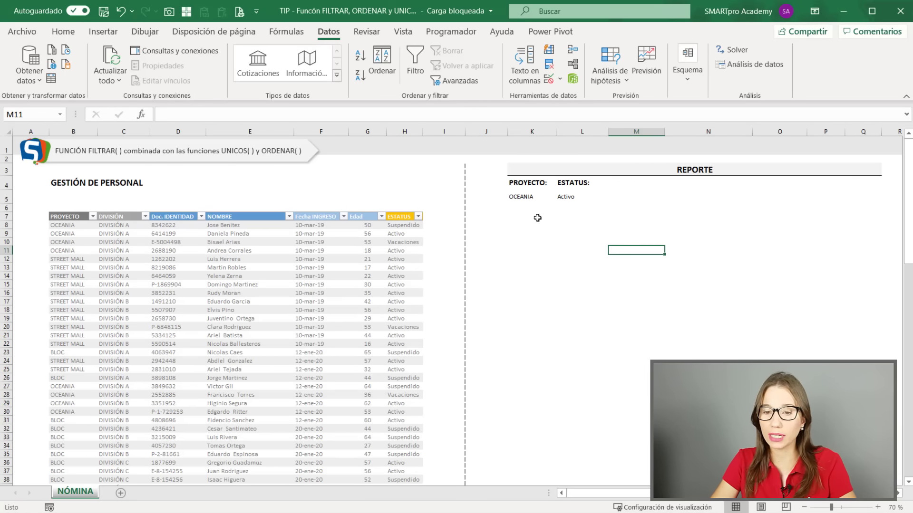
Step: Copy the staff table headers B7:H7, PROYECTO through ESTATUS, and paste them at K7
drag(520, 218, 881, 217)
click(798, 271)
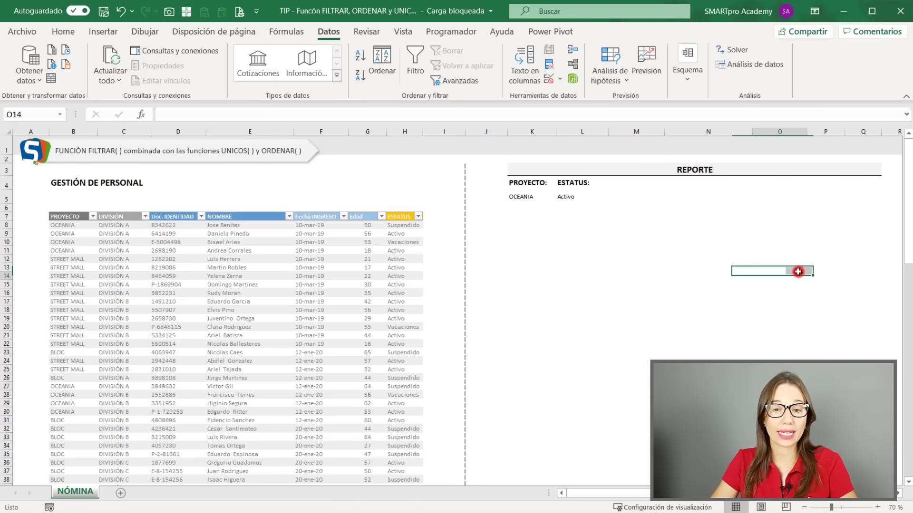
drag(518, 217, 879, 216)
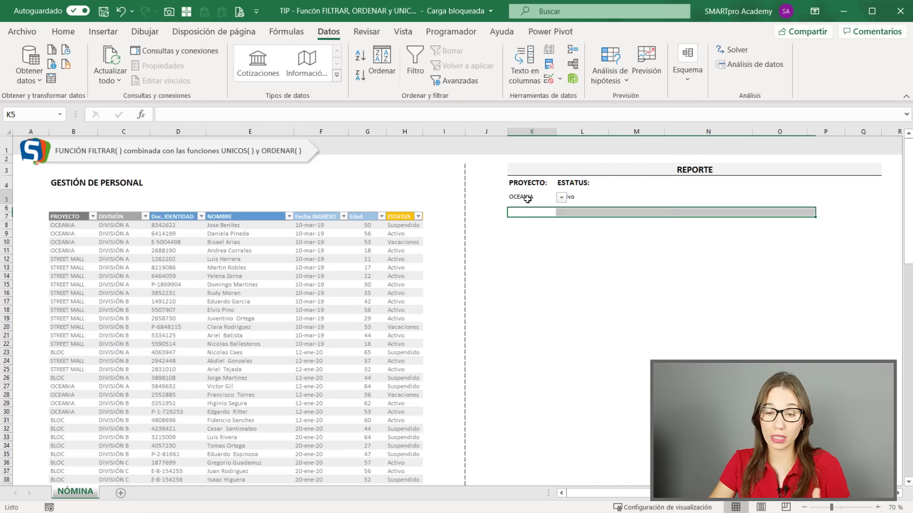
click(523, 197)
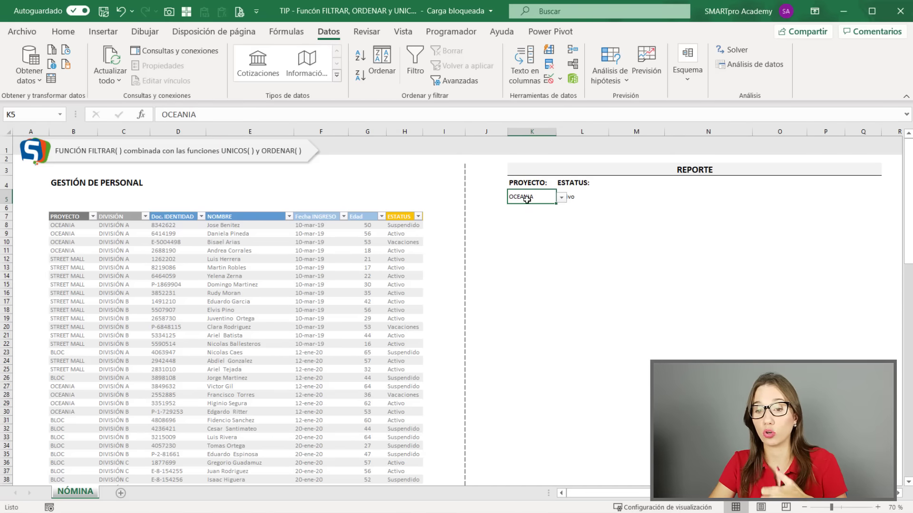
click(586, 199)
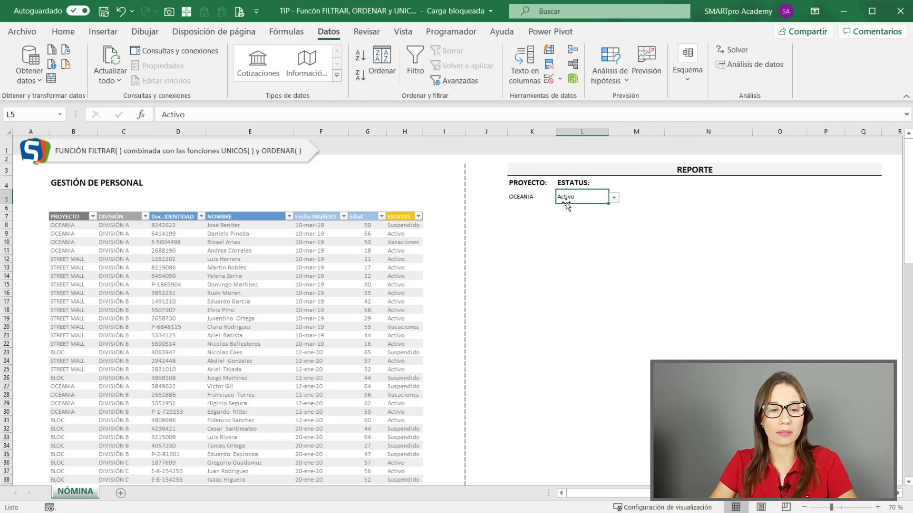
drag(78, 219, 418, 217)
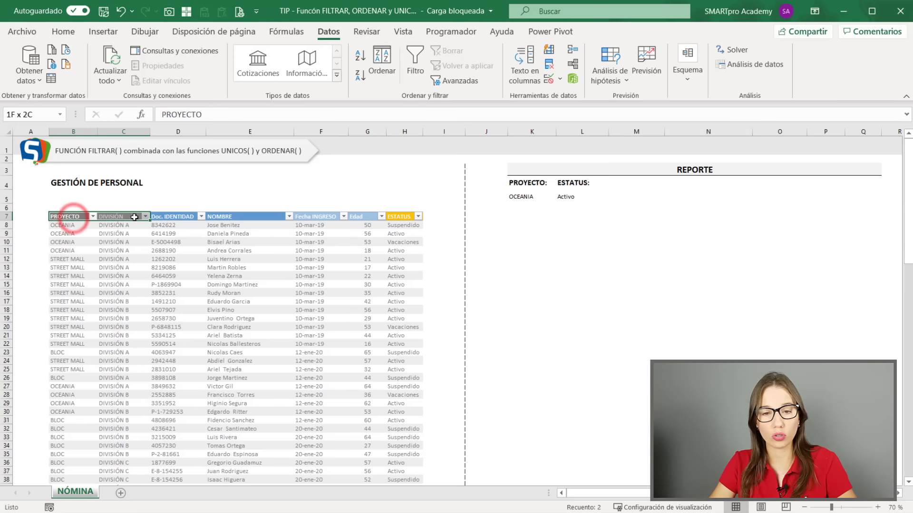
key(ctrl+c)
click(524, 216)
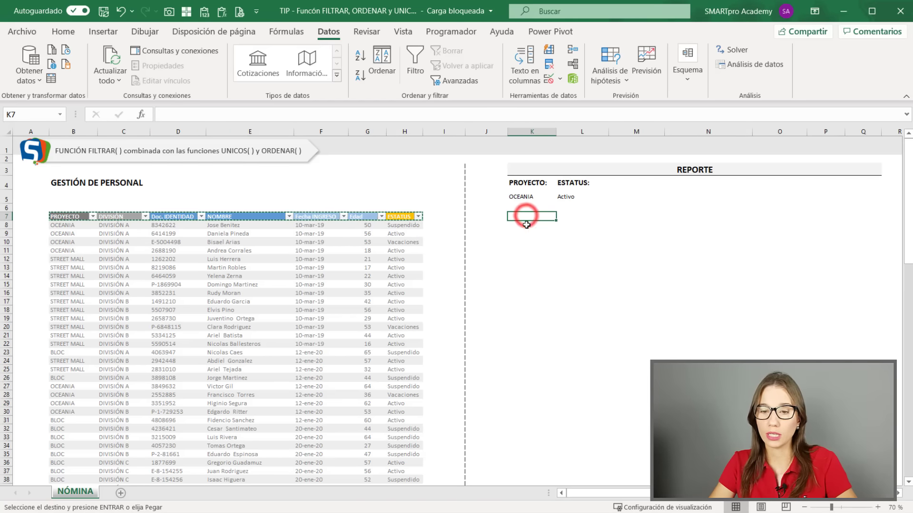
key(ctrl+v)
click(525, 265)
key(Escape)
click(526, 224)
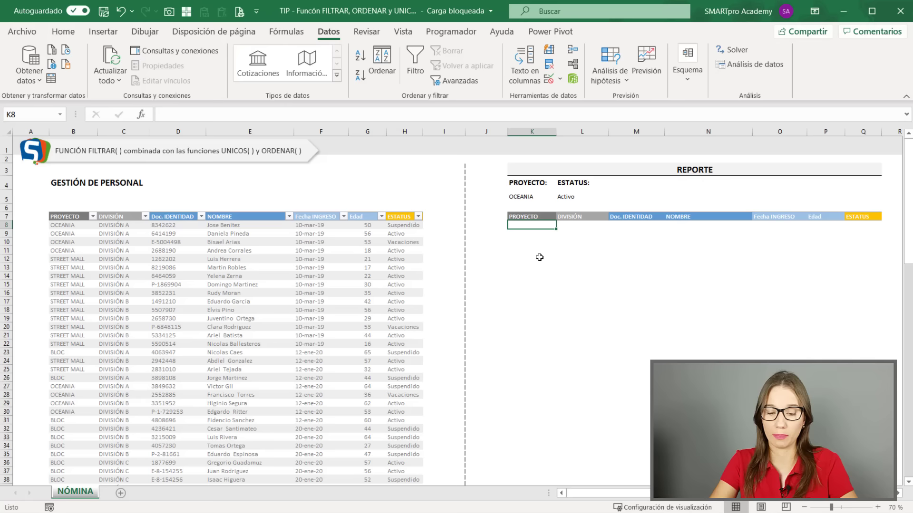
Step: Clear K8's #¿NOMBRE? error from an incomplete FILTRAR entry and begin typing =FILTRAR( again
text(=)
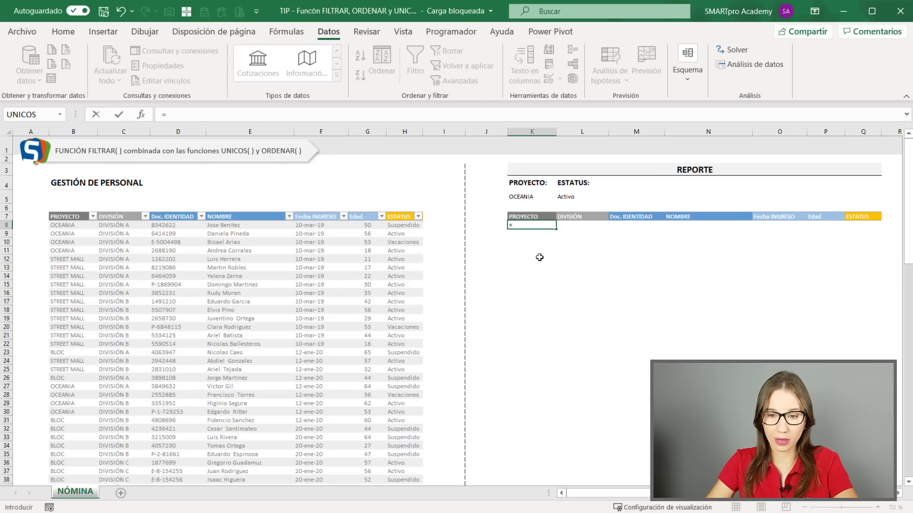
click(190, 112)
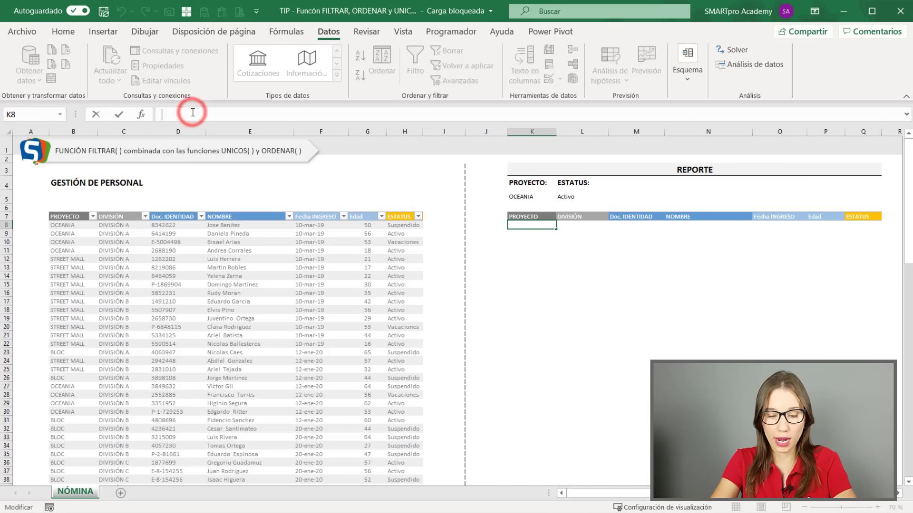
text(=FILTRAR)
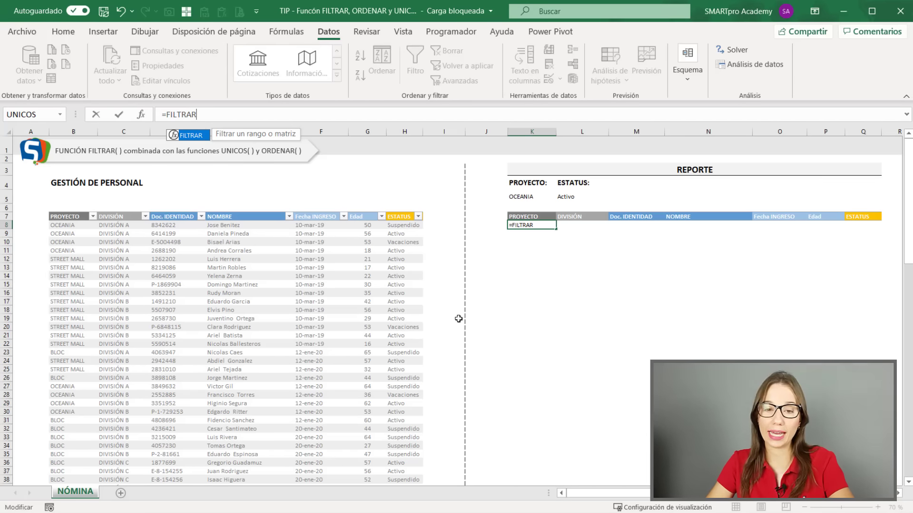
click(308, 277)
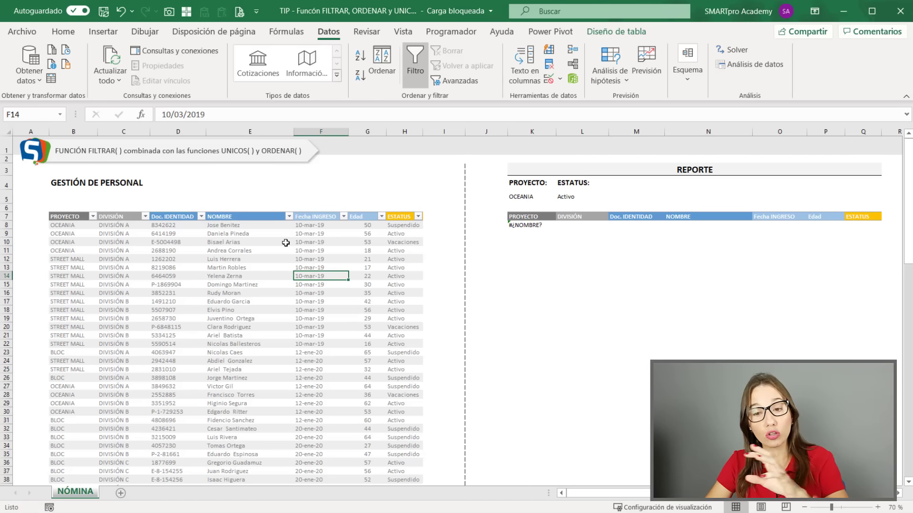
click(535, 224)
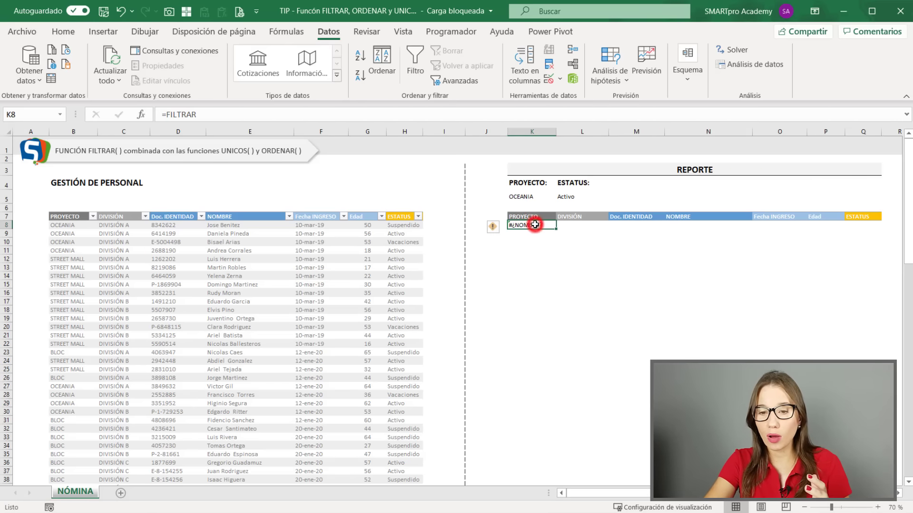
key(Delete)
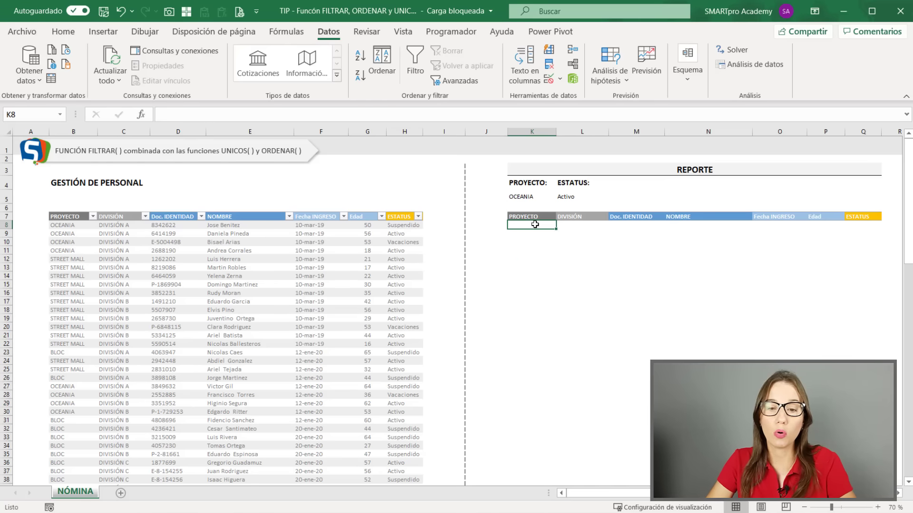
click(323, 112)
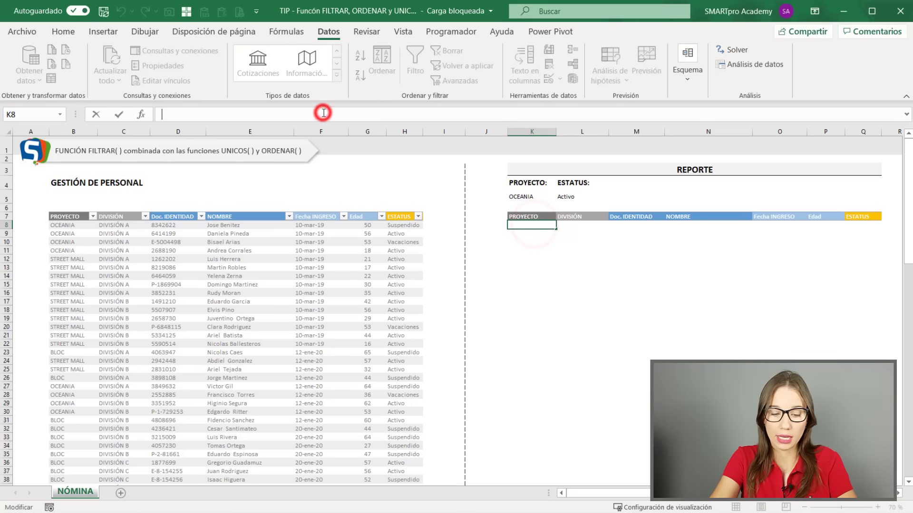
text(=FILTRAR()
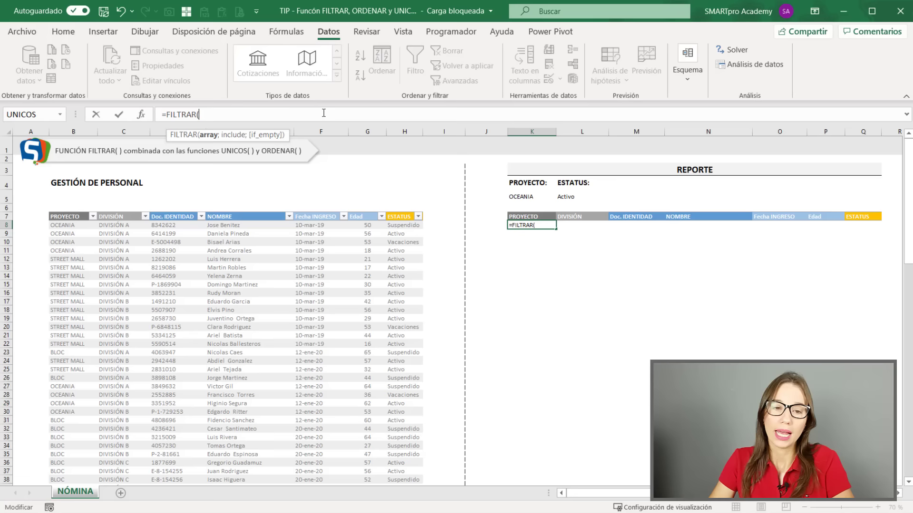
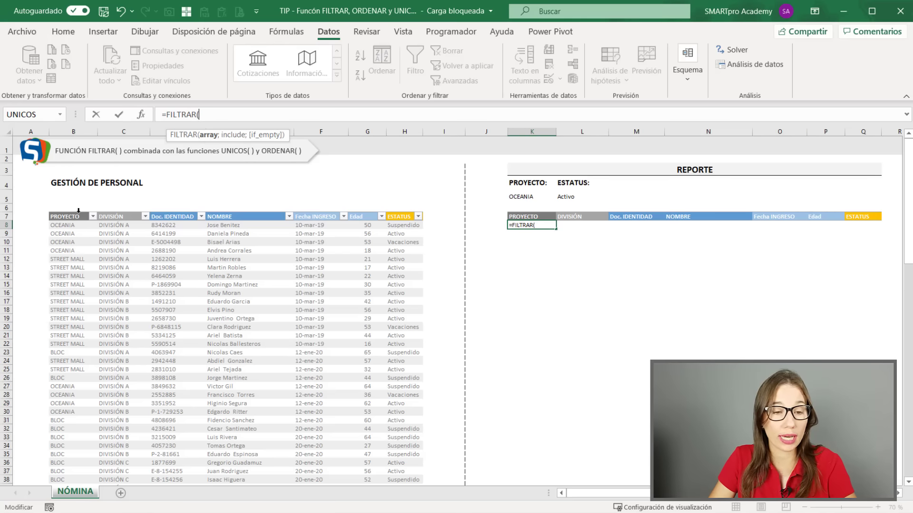
Step: Enter =FILTRAR(Tabla35; Tabla35[PROYECTO]=K5) in K8 so the report lists the OCEANIA rows
drag(78, 211, 400, 223)
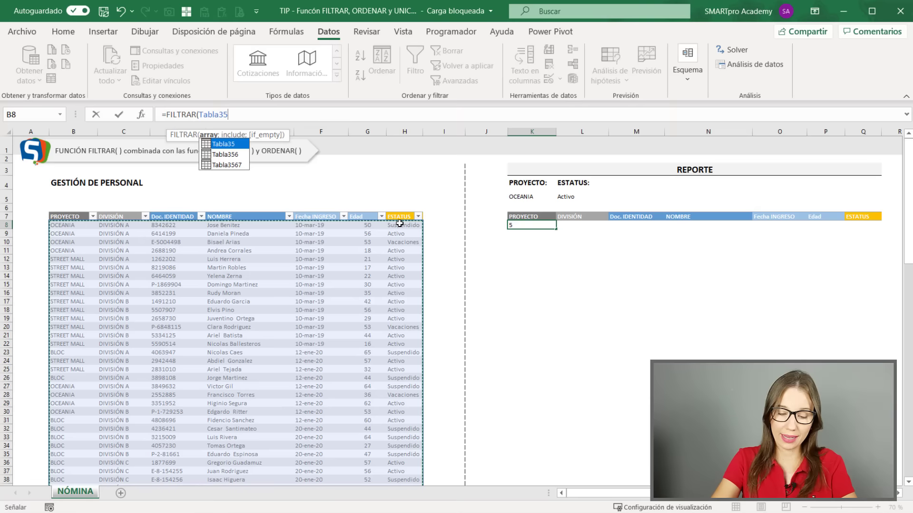
text(;)
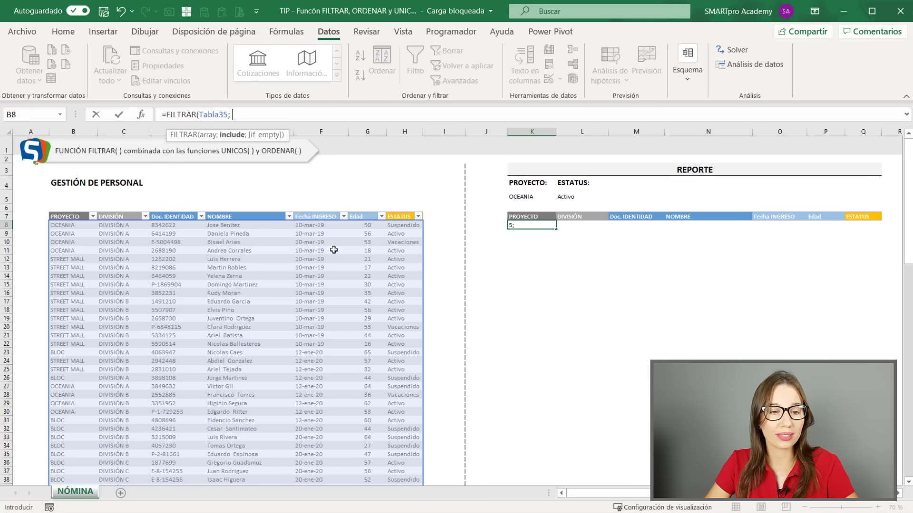
click(73, 210)
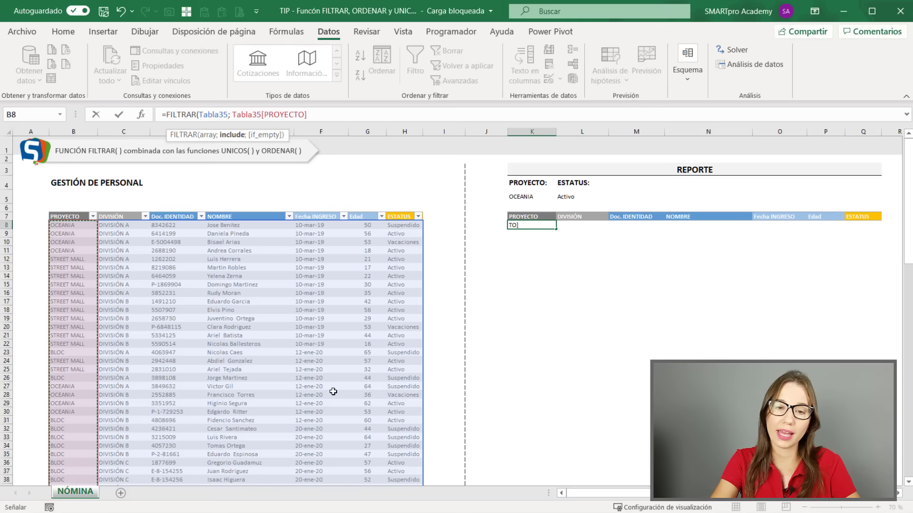
text(=)
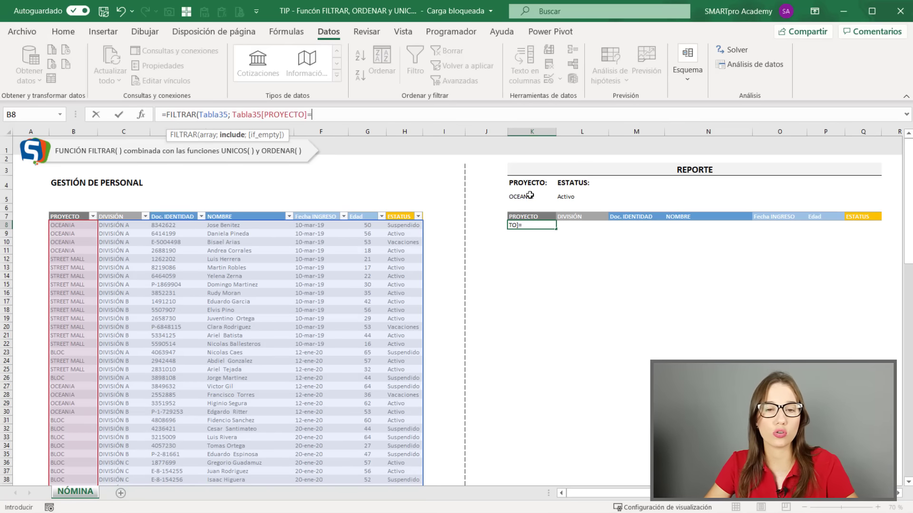
click(530, 195)
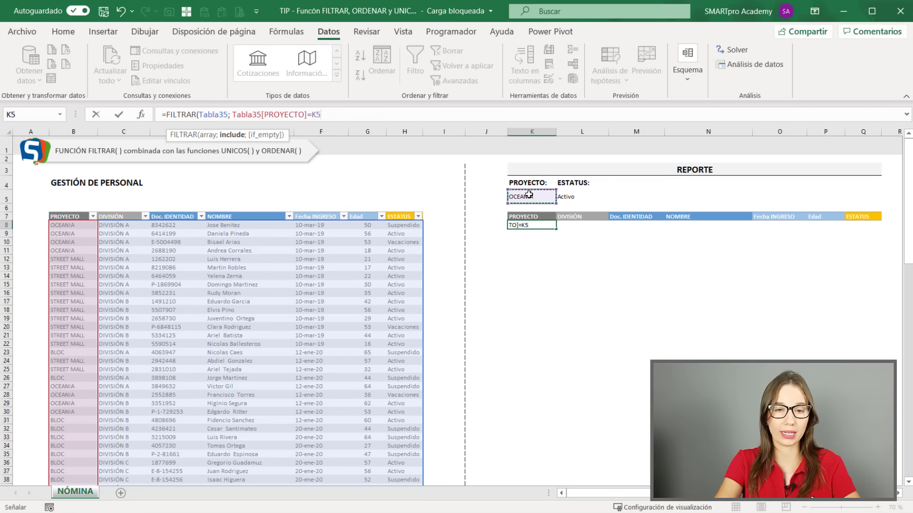
text())
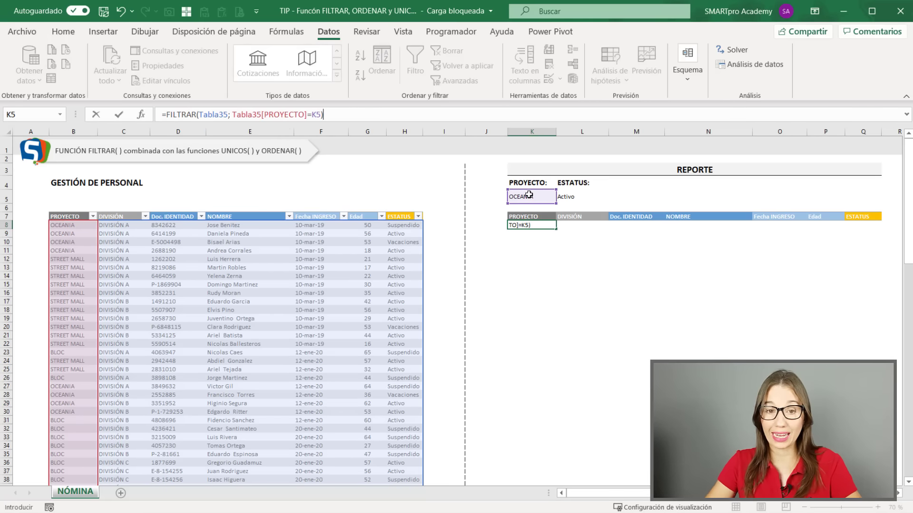
key(BackSpace)
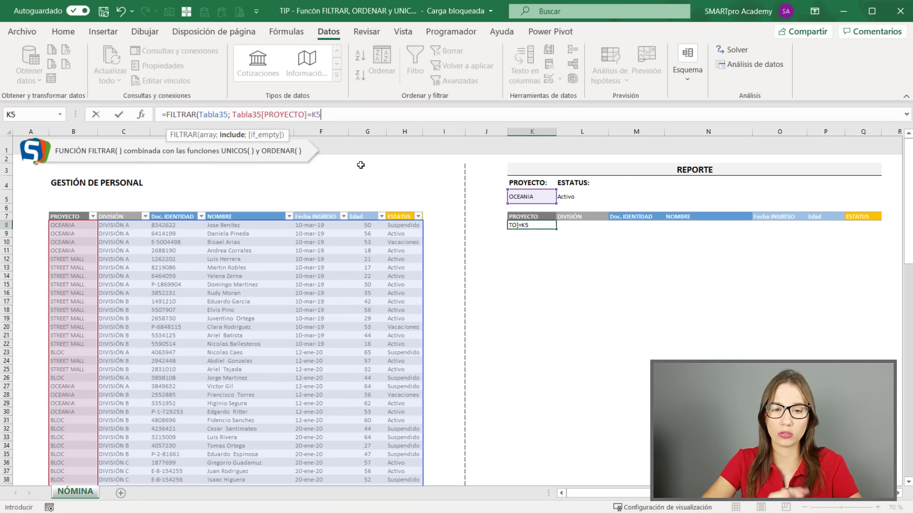
text())
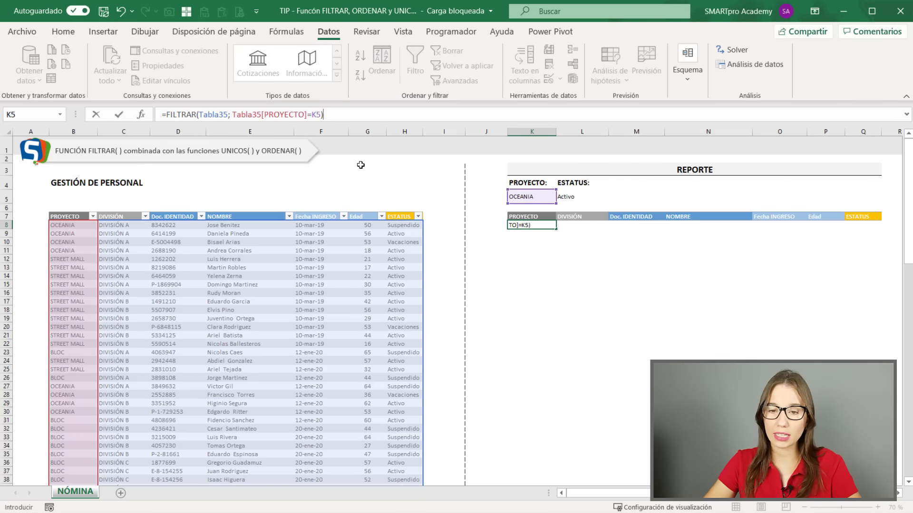
key(Return)
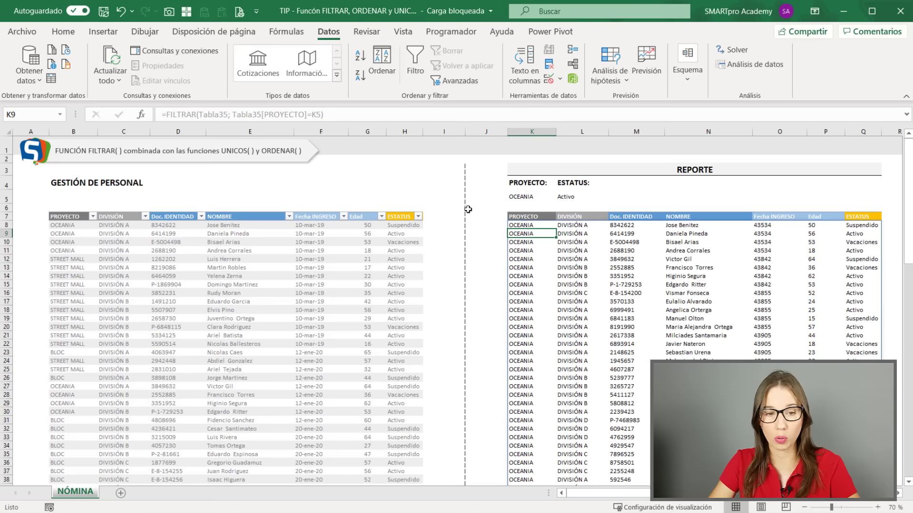
Step: Switch the K5 project to STREET MALL, then BLOC, to test the report
scroll(529, 244, down, 2)
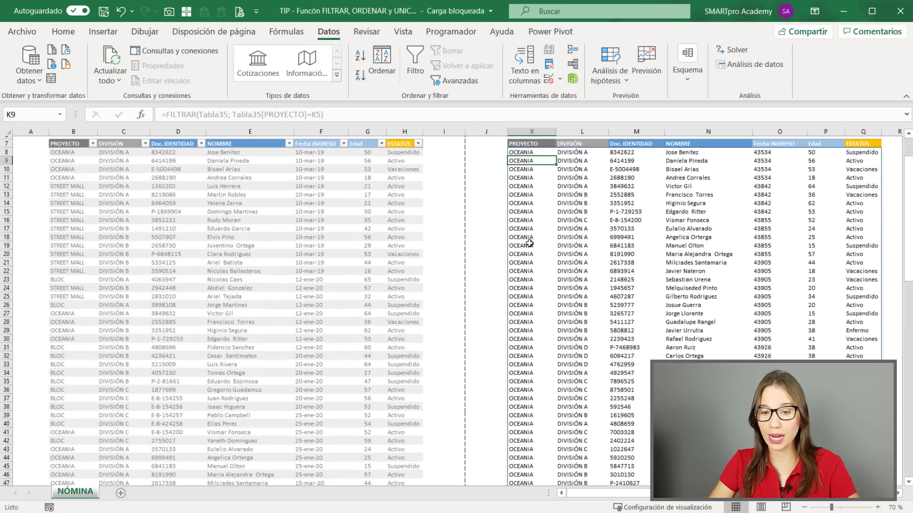
scroll(529, 243, down, 4)
scroll(529, 243, up, 6)
click(534, 198)
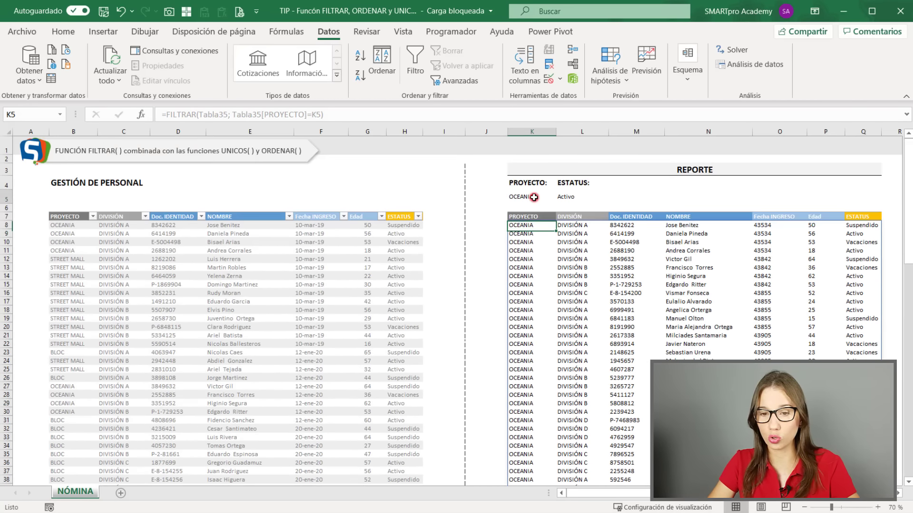
click(561, 197)
click(539, 210)
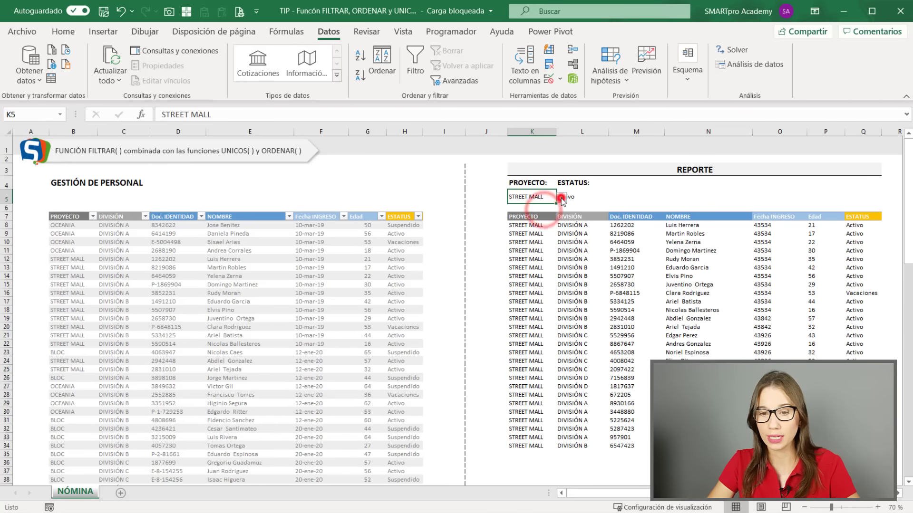
click(561, 196)
click(523, 219)
Step: Set K5 back to OCEANIA and reopen the K8 FILTRAR formula for editing
click(561, 197)
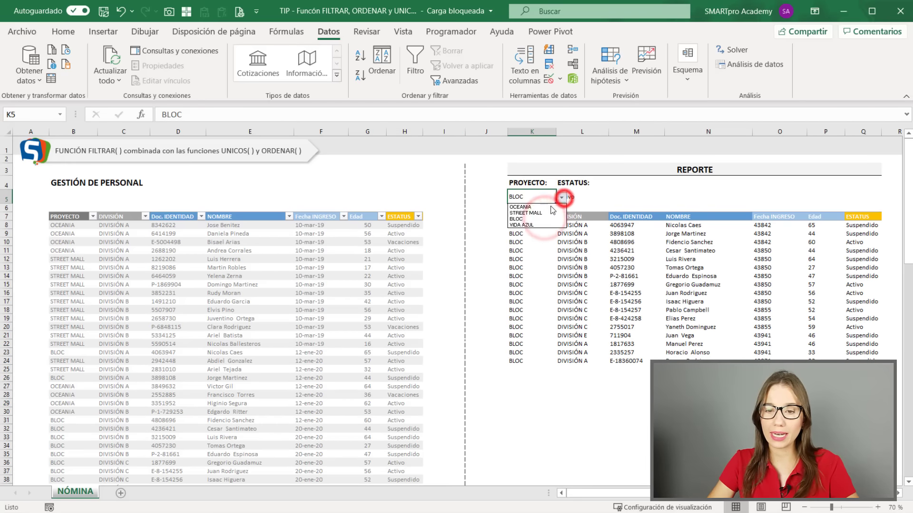
click(520, 207)
click(521, 225)
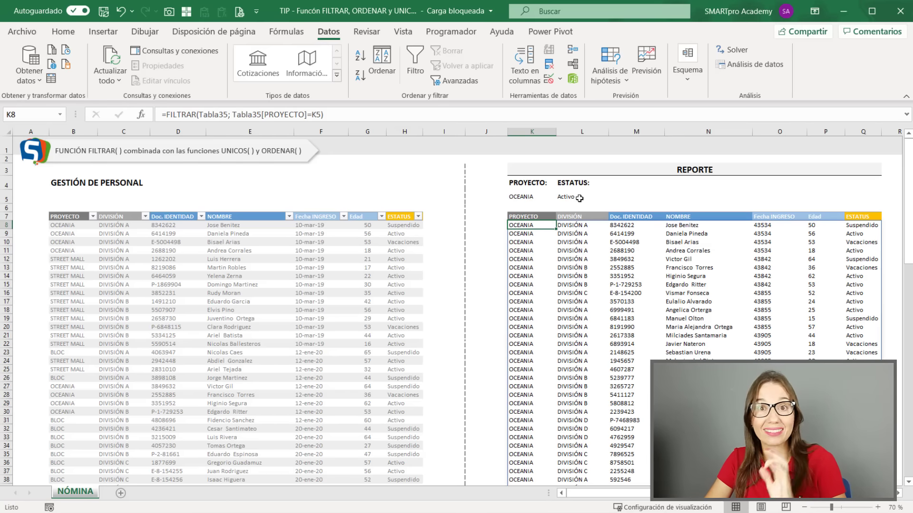
click(320, 114)
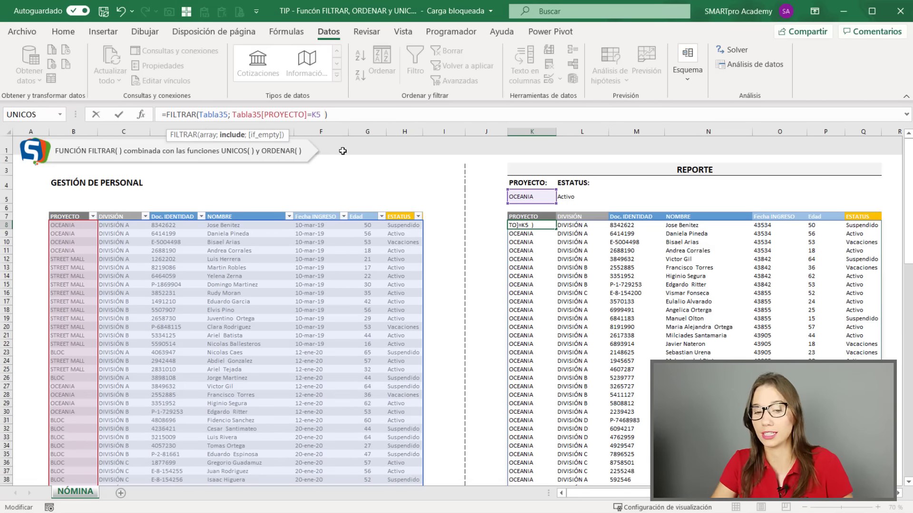
Step: Wrap the project condition in parentheses as (Tabla35[PROYECTO]=K5)
click(232, 114)
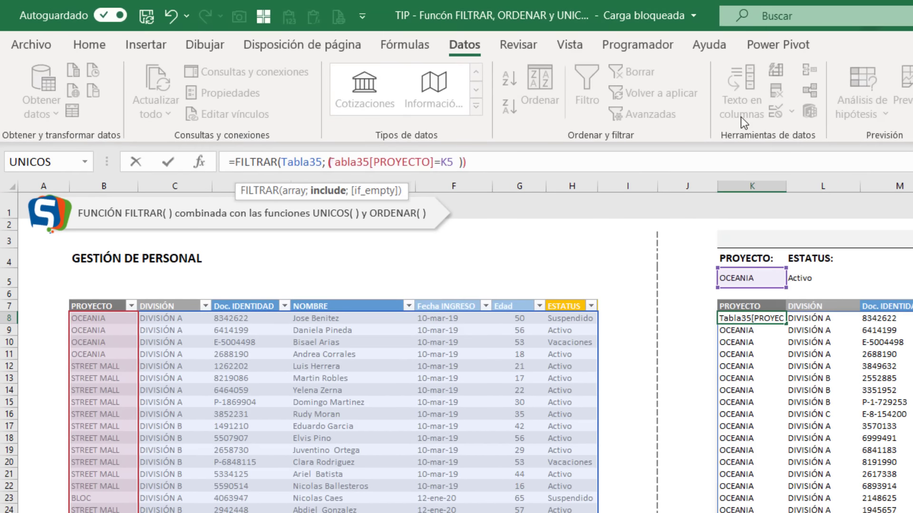
text(()
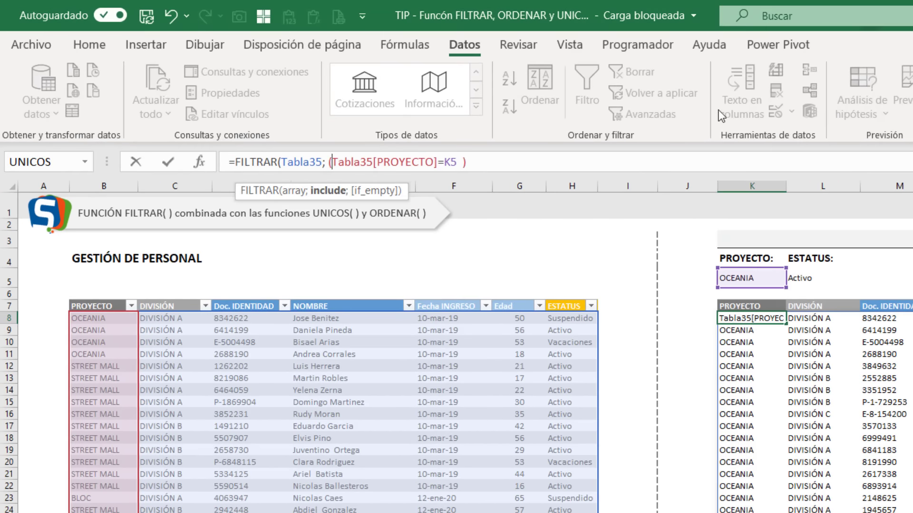
click(457, 162)
text())
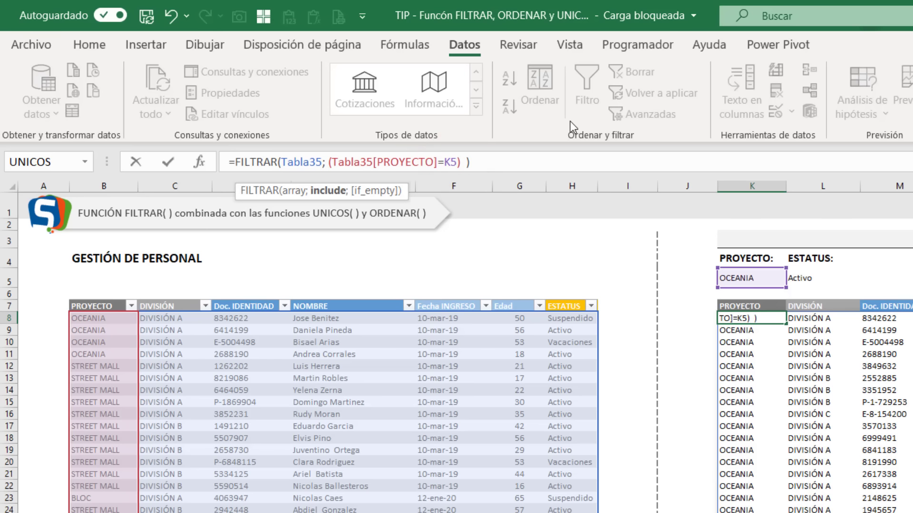
click(335, 163)
click(447, 162)
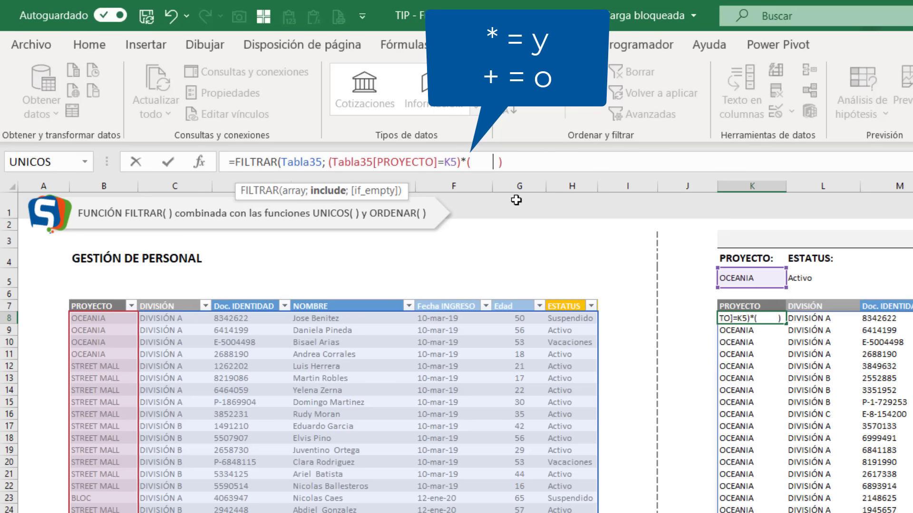
Step: Add the second condition (Tabla35[ESTATUS]=L5) after the multiplication sign
click(470, 162)
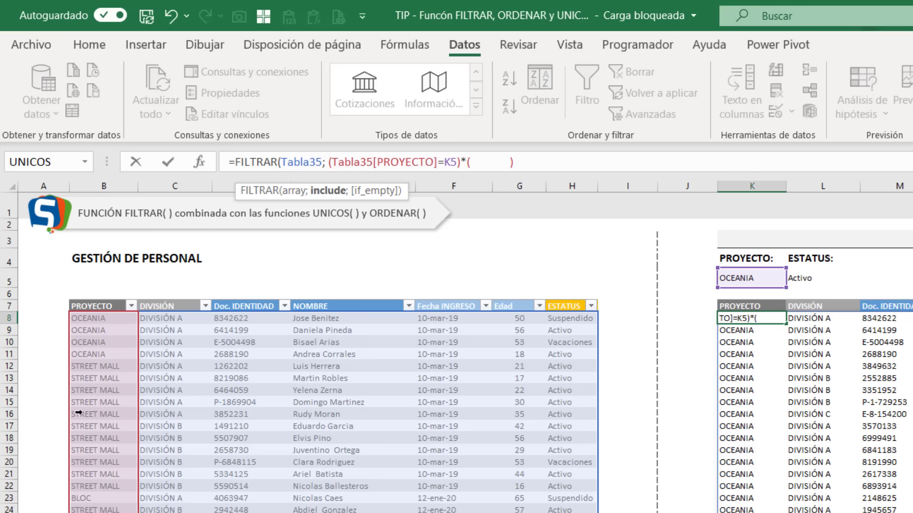
click(566, 298)
text(=)
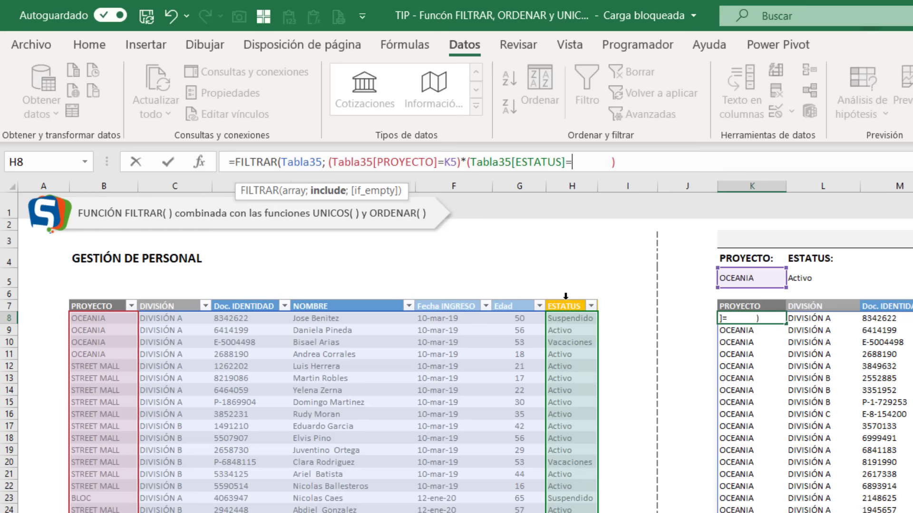
click(815, 277)
text())
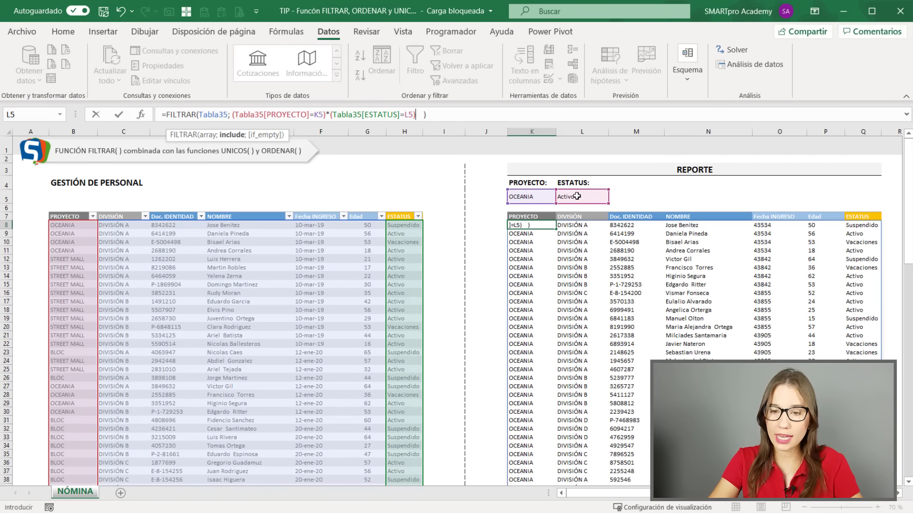
key(Return)
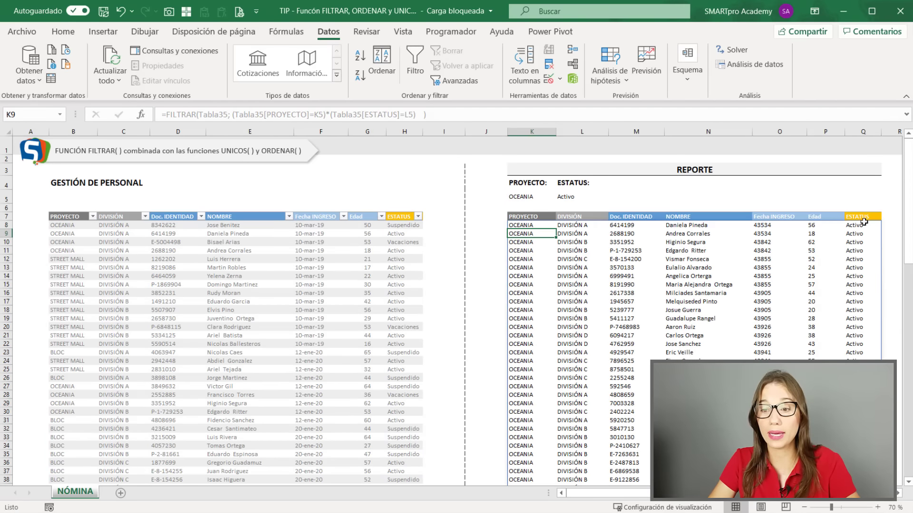
scroll(860, 286, down, 5)
scroll(860, 285, up, 5)
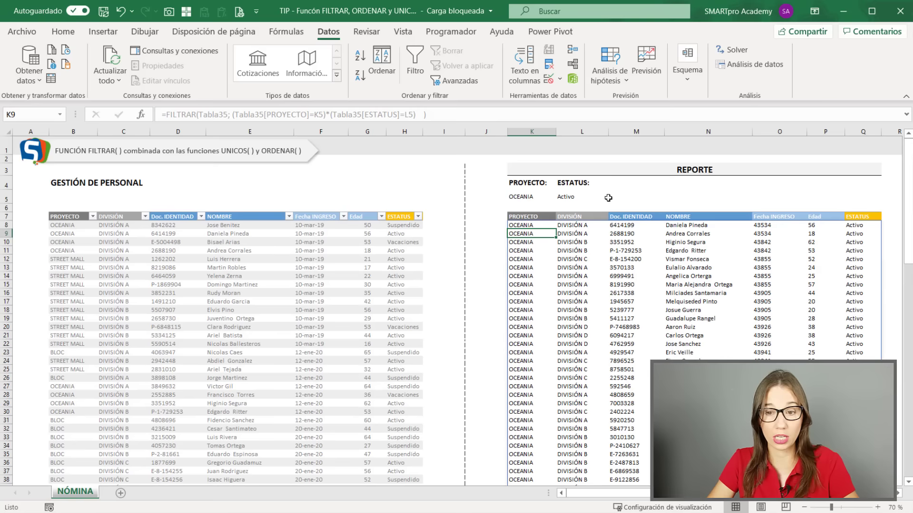
click(577, 196)
click(615, 198)
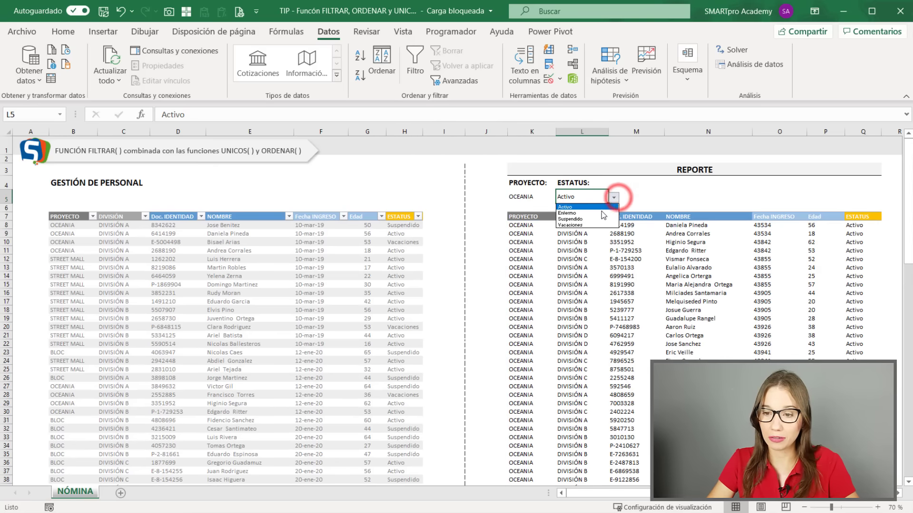
click(599, 213)
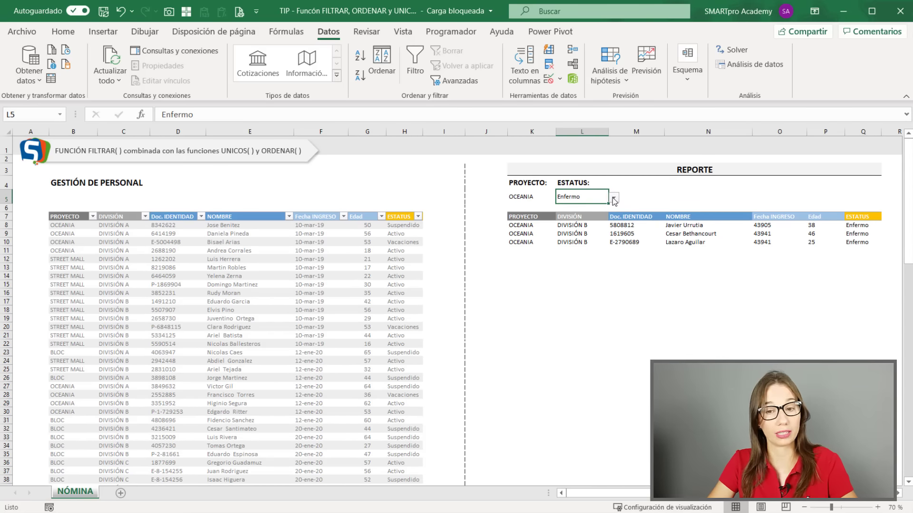
click(614, 198)
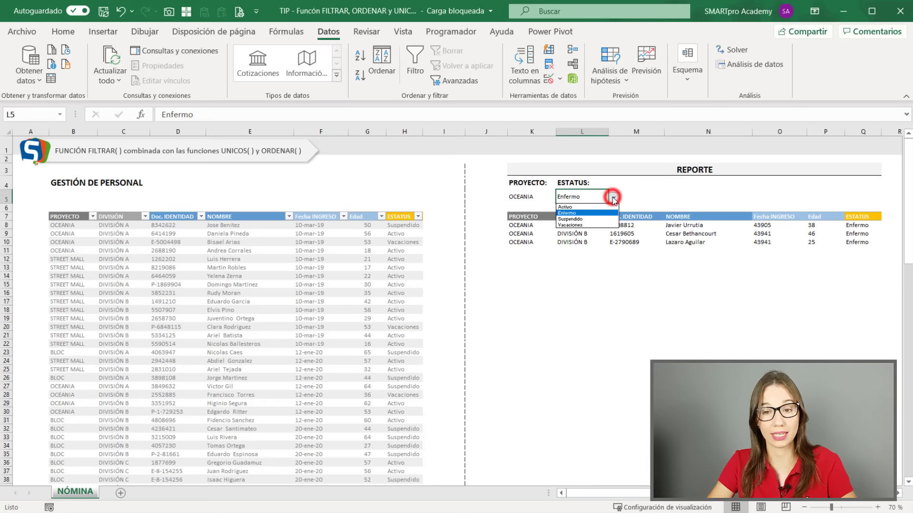
click(589, 219)
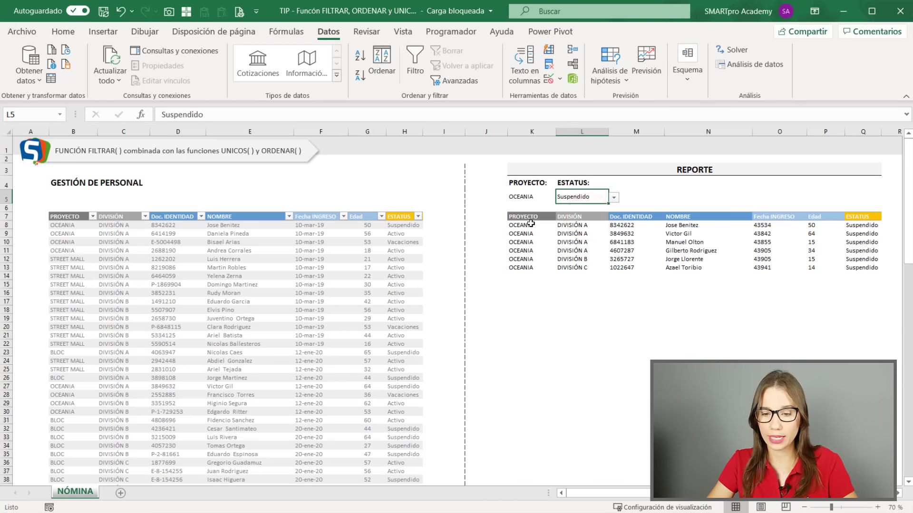
drag(529, 224, 521, 269)
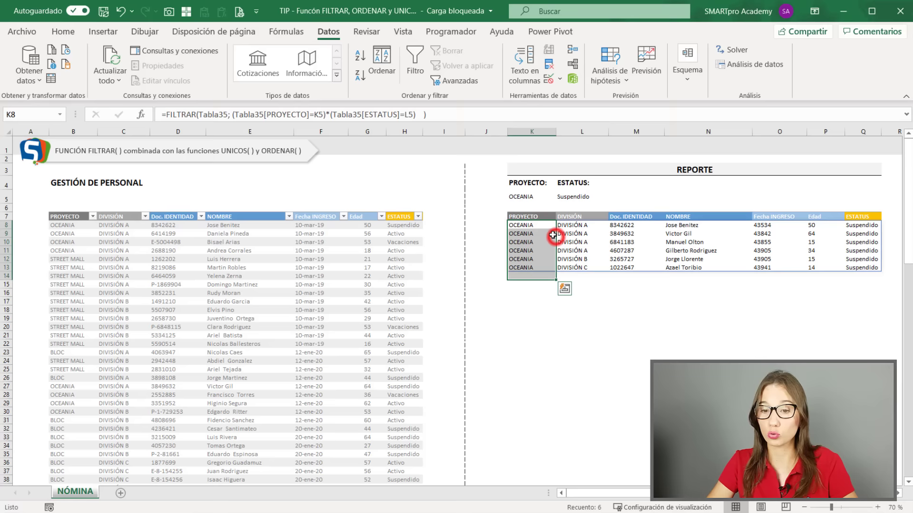
click(595, 227)
click(523, 197)
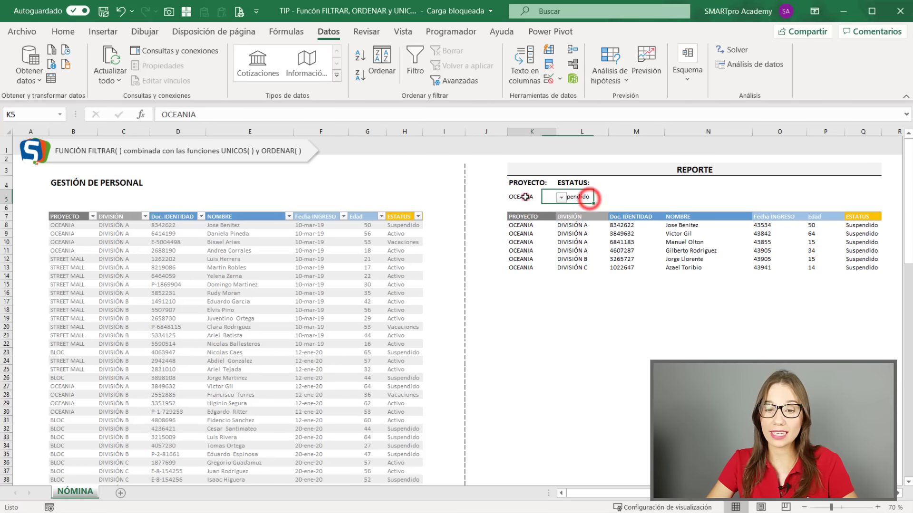
click(561, 196)
click(536, 222)
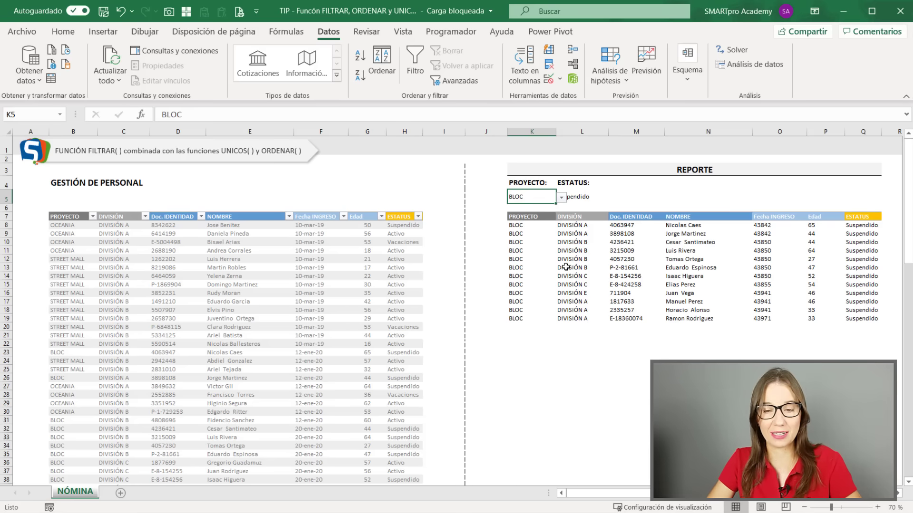
click(523, 233)
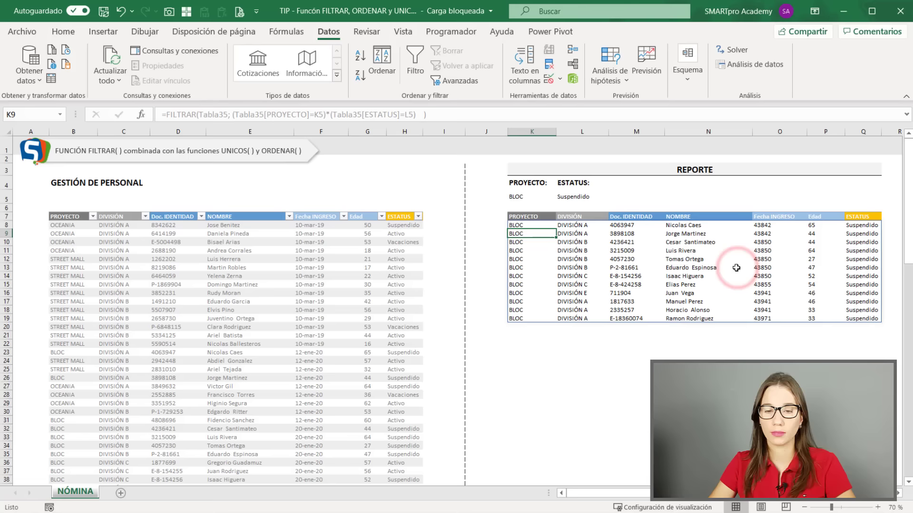
click(484, 272)
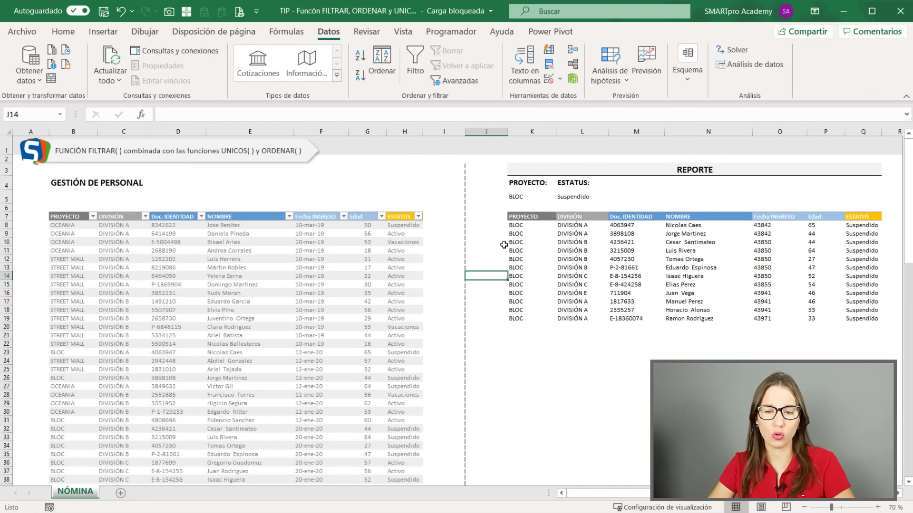
click(520, 284)
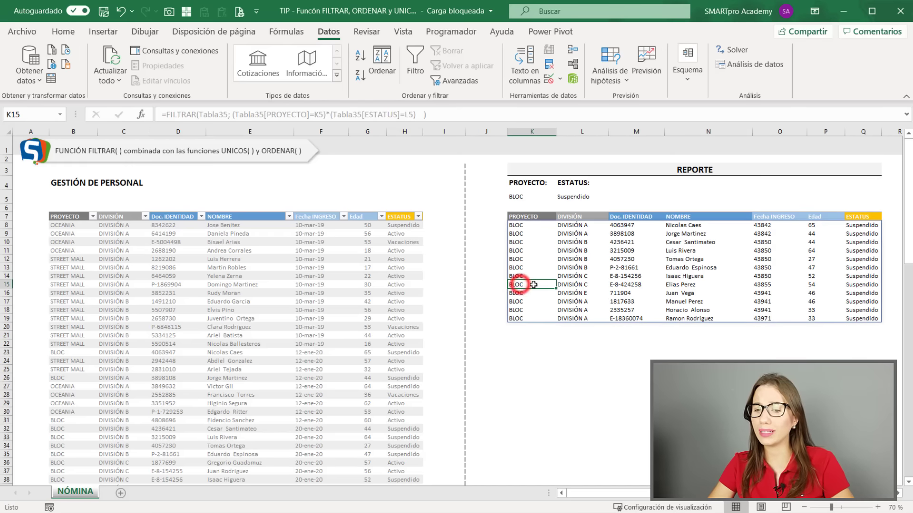
click(621, 276)
click(736, 295)
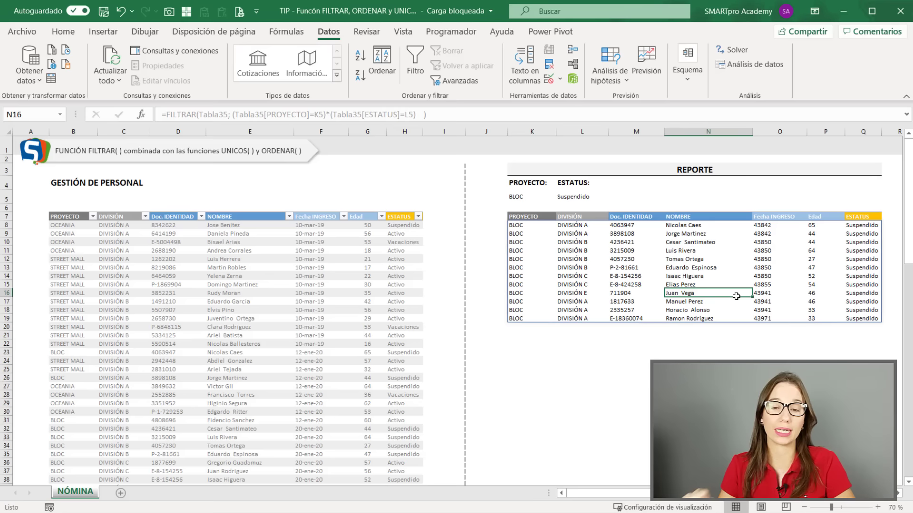
Step: Put AAA in K15 to cause #¡DESBORDAMIENTO!, widen column K, then delete AAA
click(541, 284)
text(AAA)
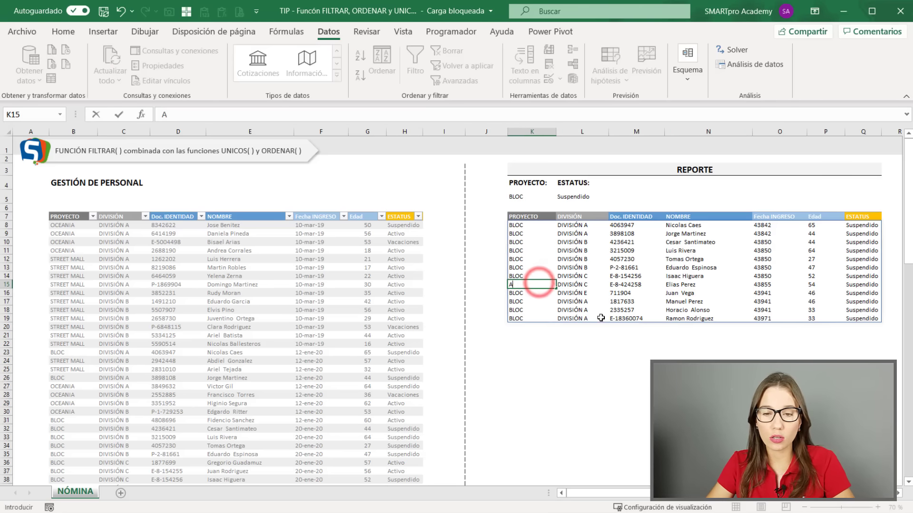
click(615, 380)
click(531, 225)
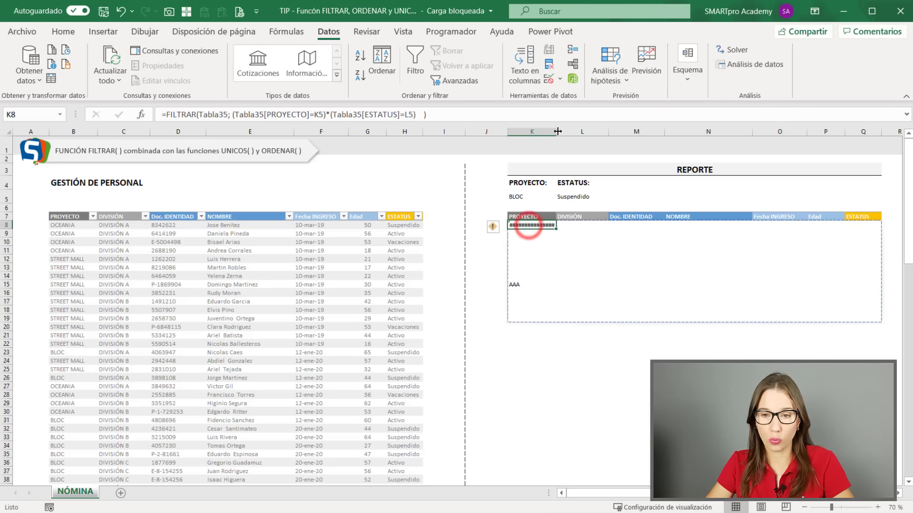
drag(556, 132, 614, 131)
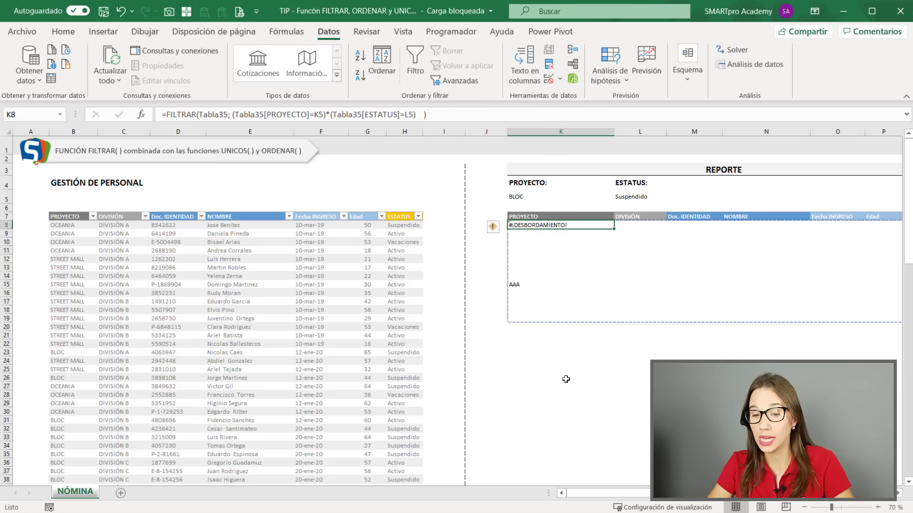
click(527, 285)
click(561, 226)
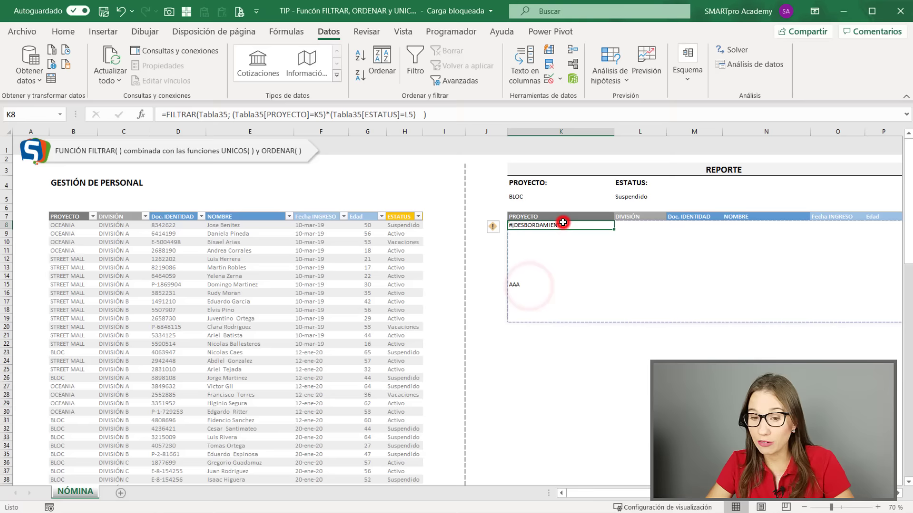
ctrl+scroll(562, 268, down, 1)
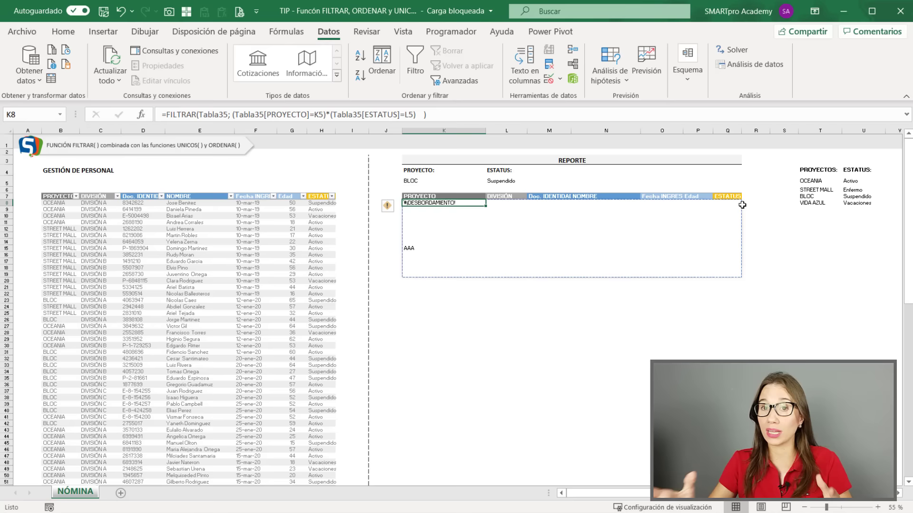
click(412, 248)
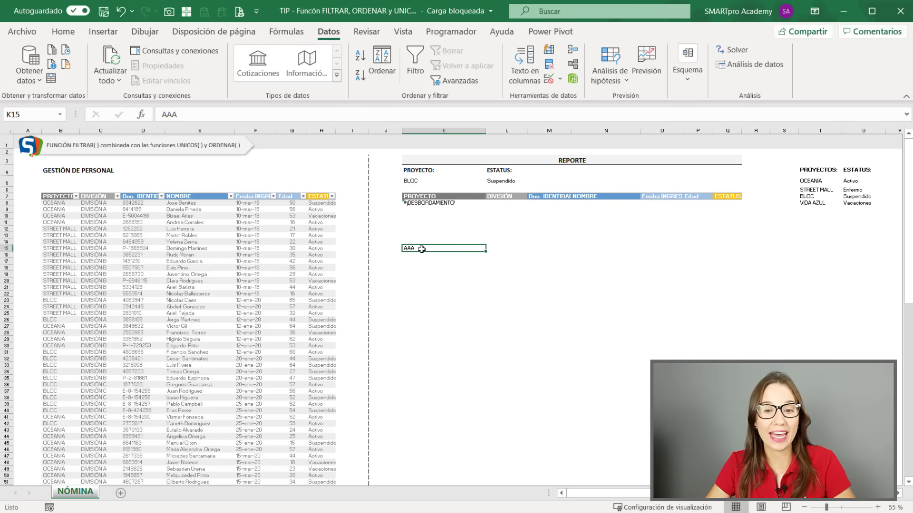
ctrl+scroll(421, 218, up, 2)
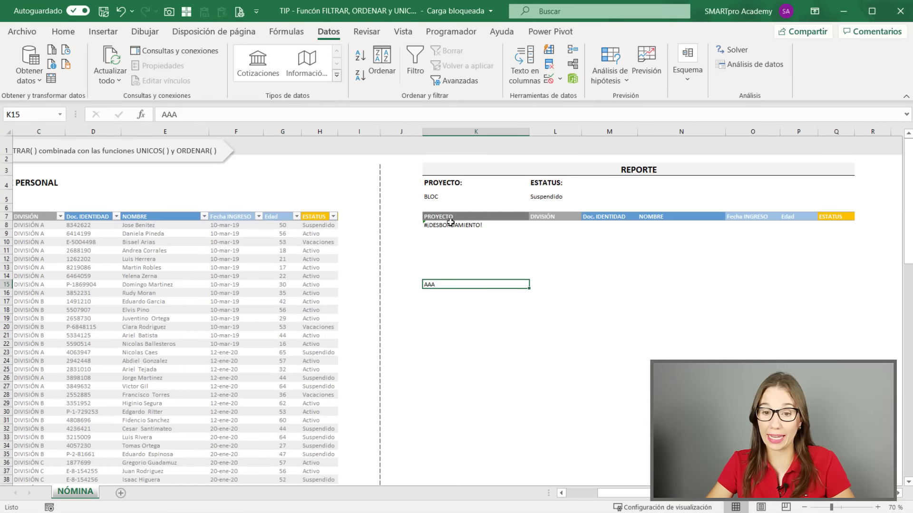
scroll(477, 258, left, 2)
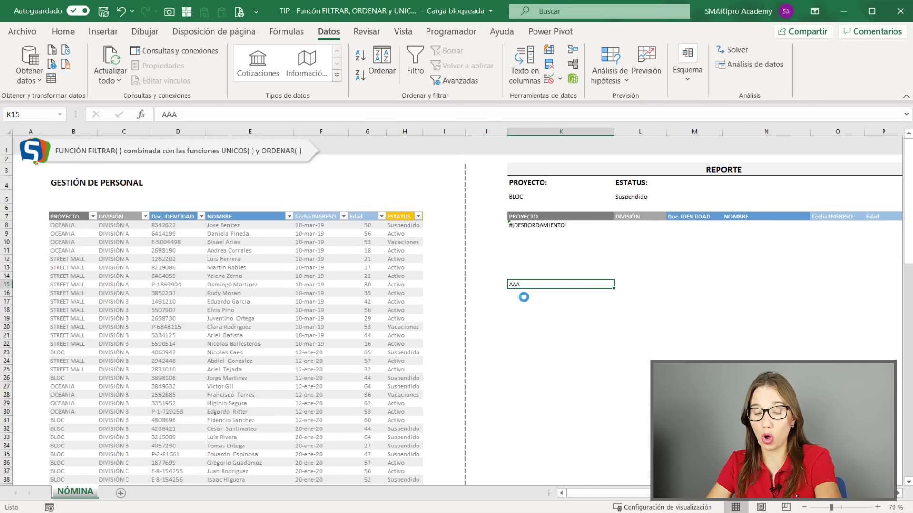
key(Delete)
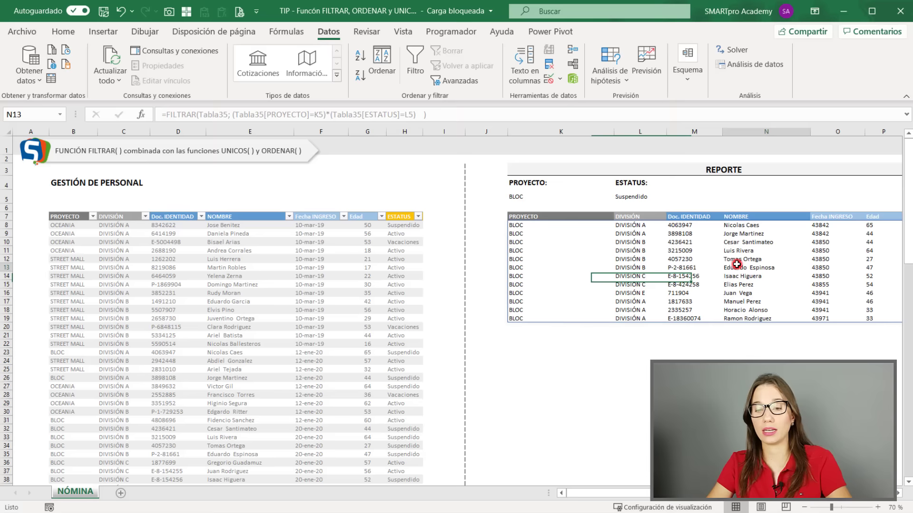
Step: Put DDD in N13 to block the spill again, then delete it
click(736, 267)
text(DDD)
click(751, 350)
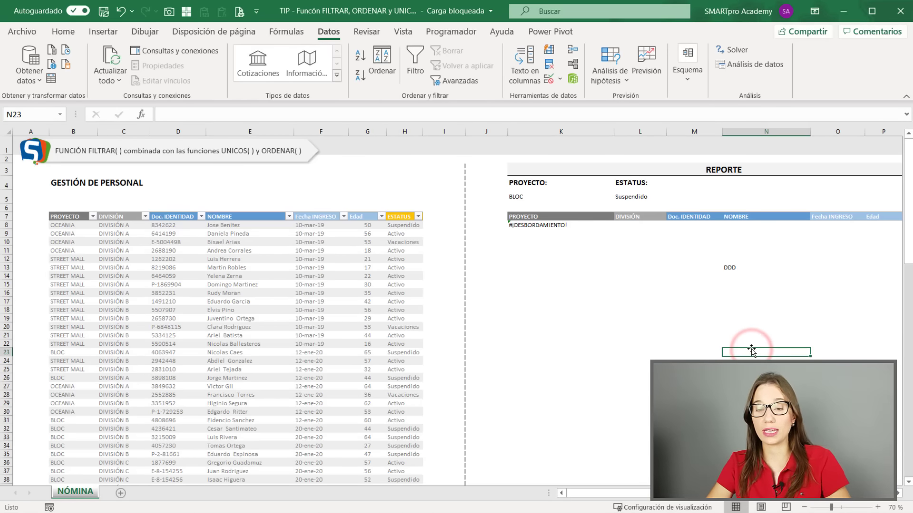
click(550, 222)
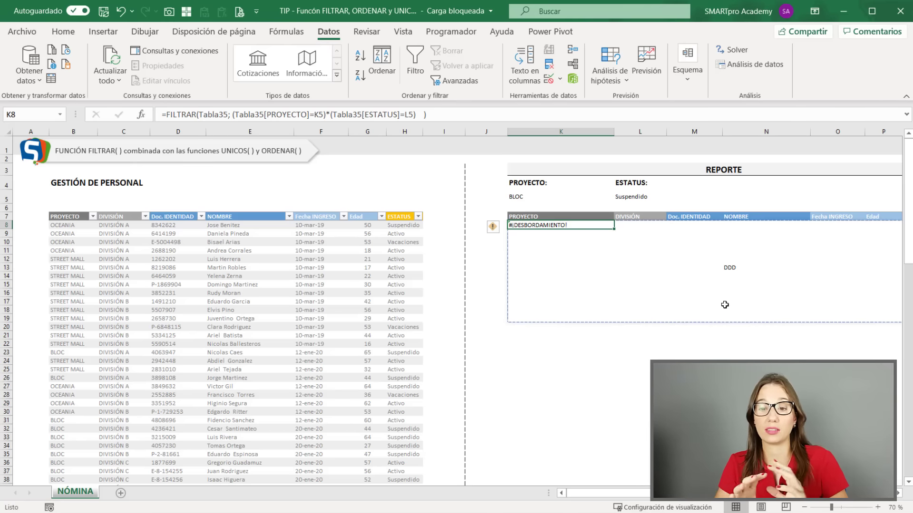
click(734, 267)
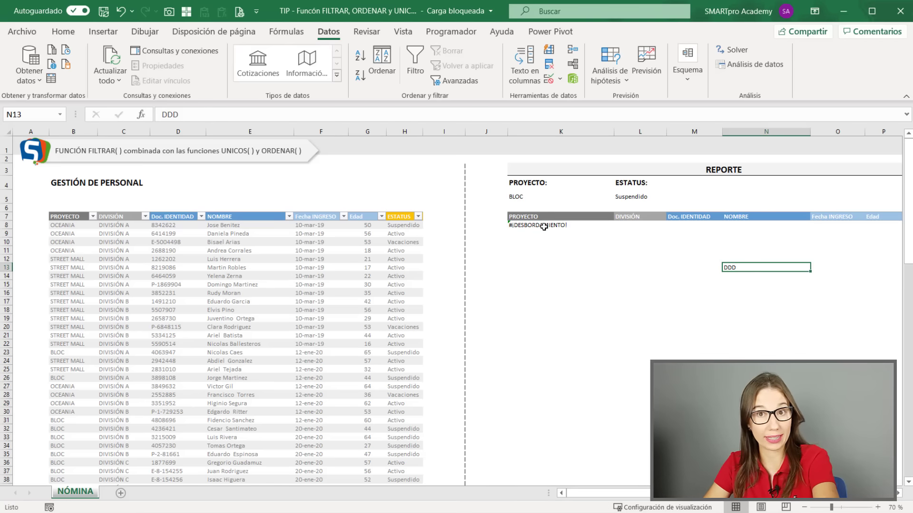
key(Delete)
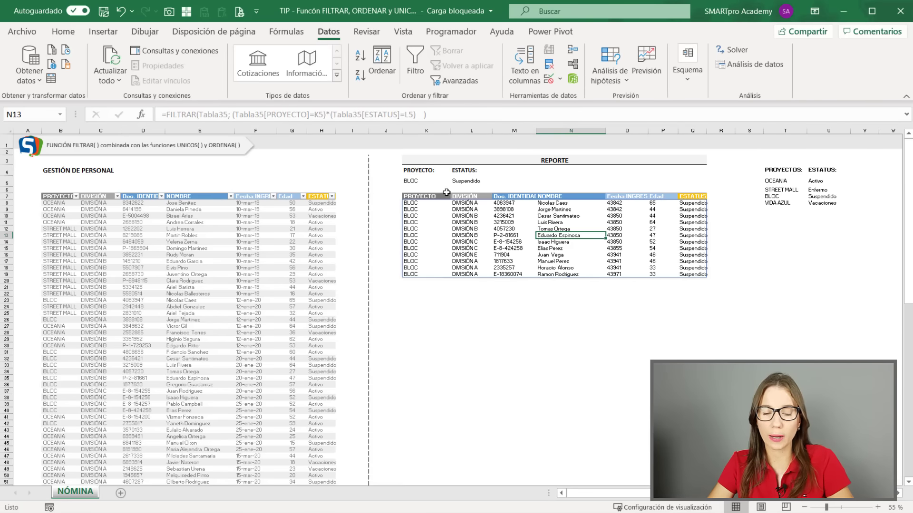
scroll(447, 192, up, 1)
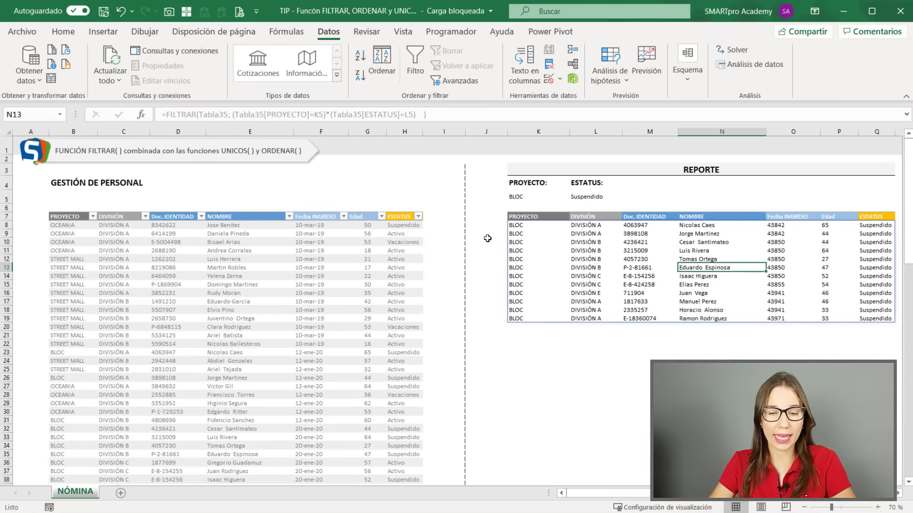
Step: Select a cell in the BLOC Suspendido report results to prepare for table formatting
click(544, 255)
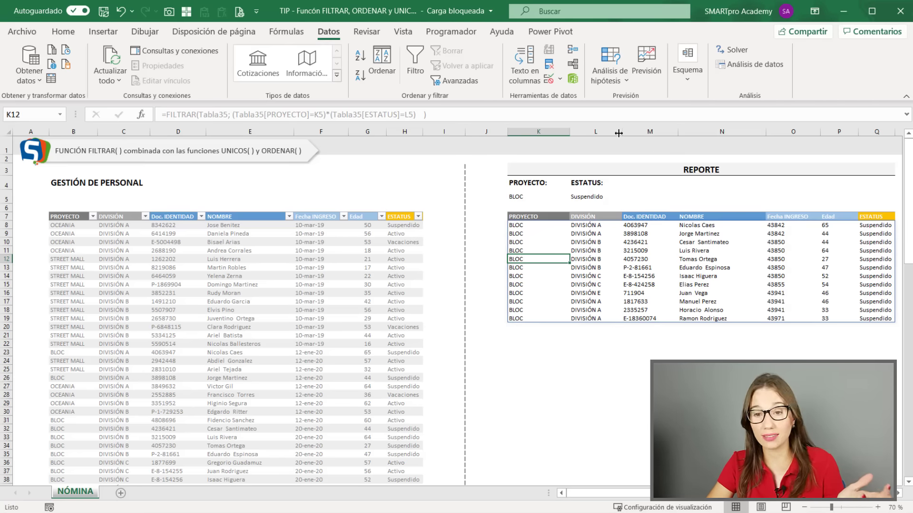
scroll(292, 46, up, 5)
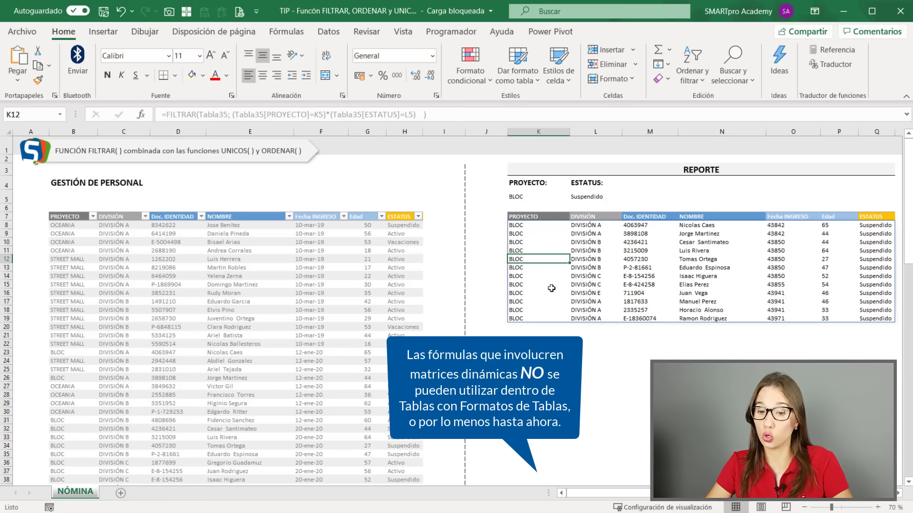
Step: Format the empty block K23:Q31 below the report as a table
click(523, 71)
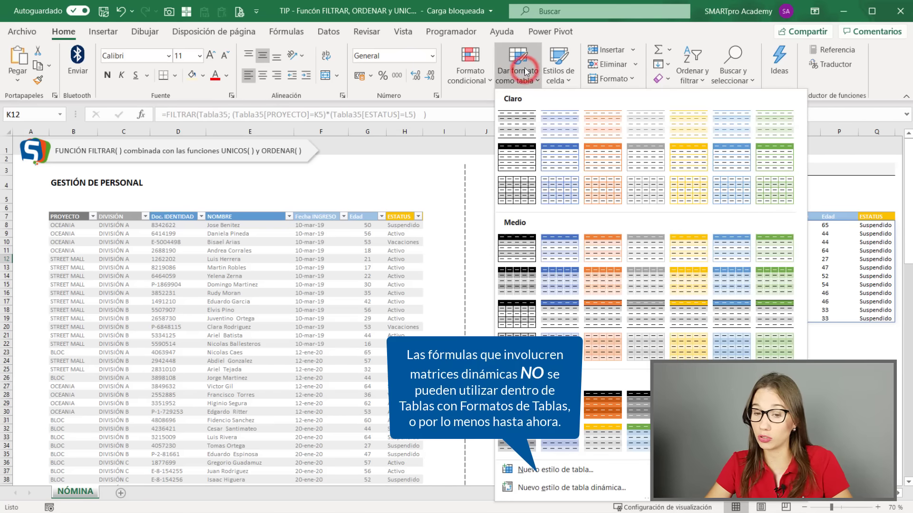
click(525, 71)
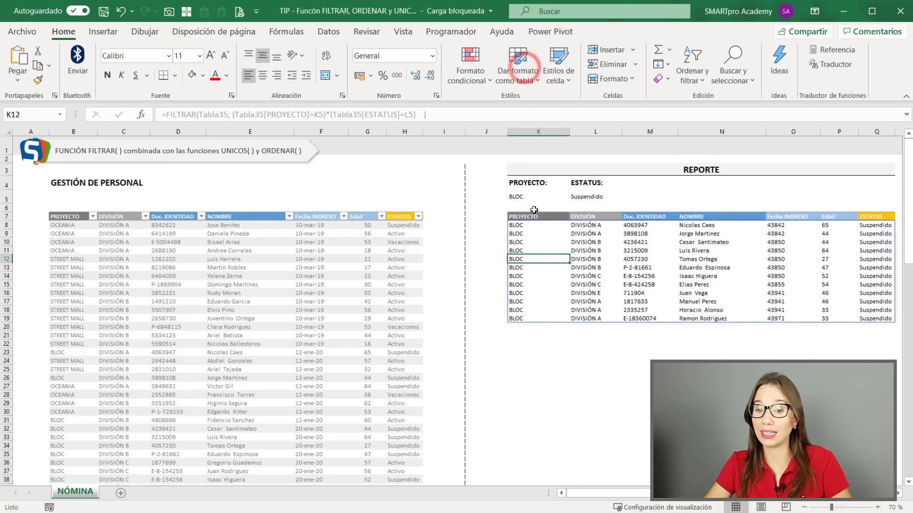
click(520, 224)
mouse_move(523, 351)
mouse_down()
mouse_move(889, 405)
mouse_move(889, 423)
mouse_up()
click(519, 71)
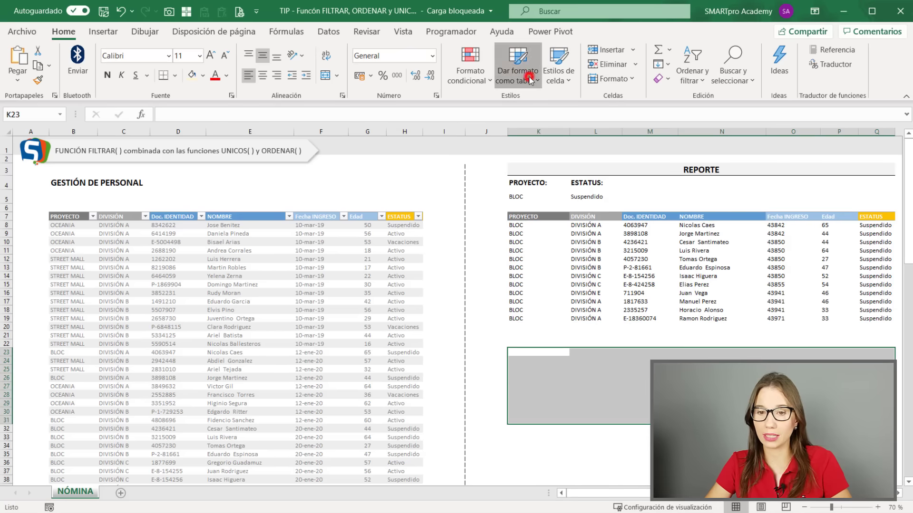
click(646, 132)
click(521, 364)
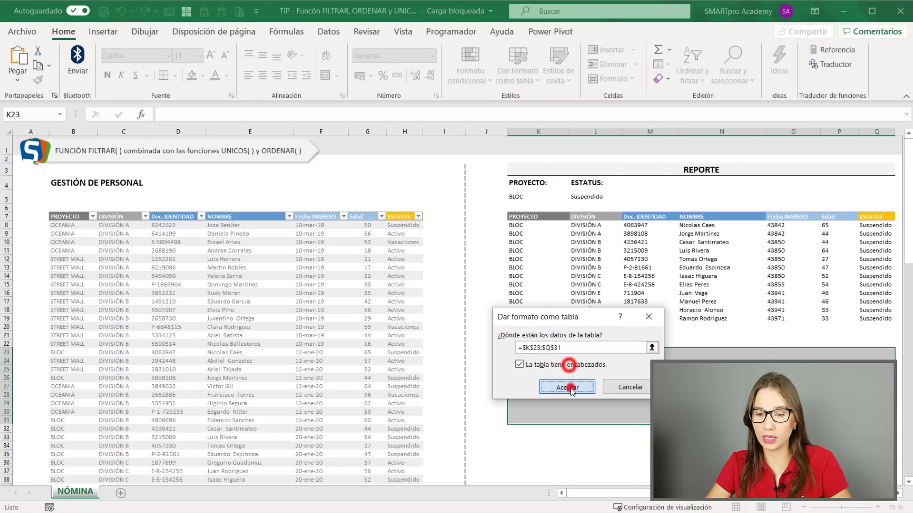
click(567, 386)
Step: Copy the report headers K7:Q7 over the new table's Columna1–7 headers
click(535, 217)
key(ctrl+shift+Right)
key(ctrl+c)
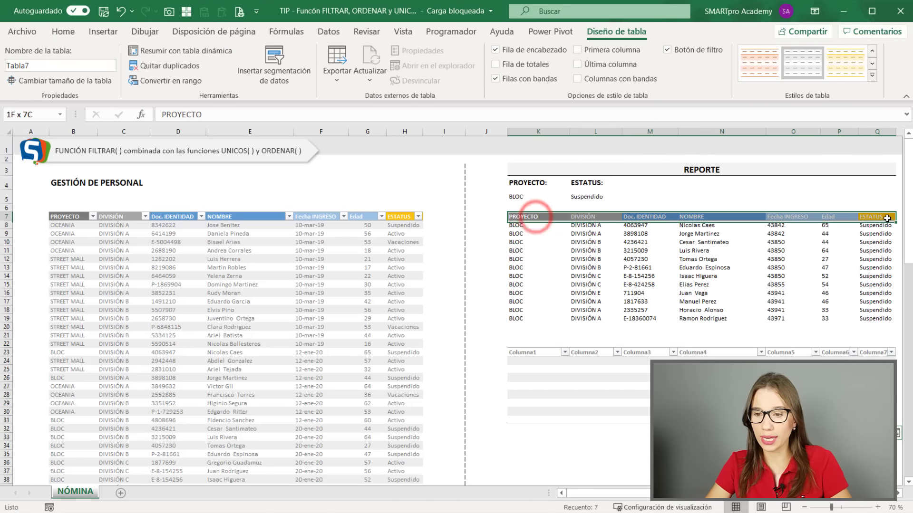
click(530, 353)
key(ctrl+v)
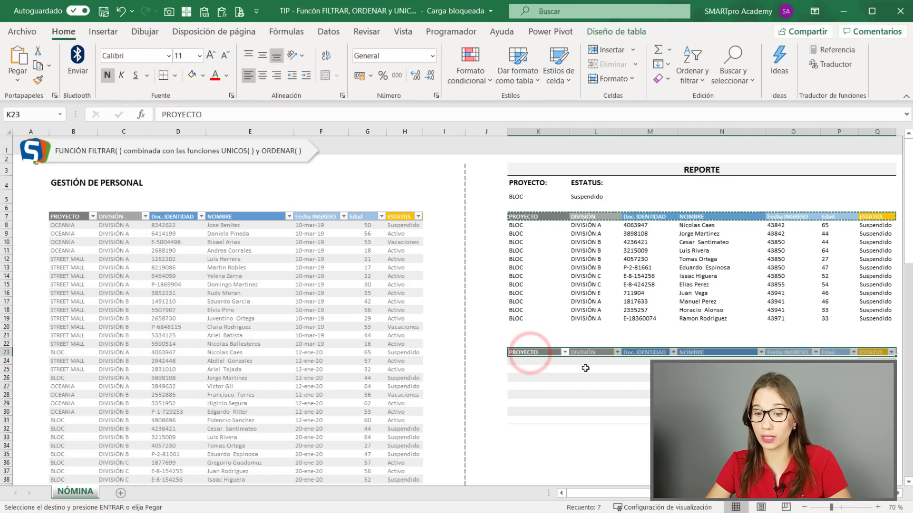
Step: Paste the K8 FILTRAR formula into K24, producing a spill error inside the table
click(536, 226)
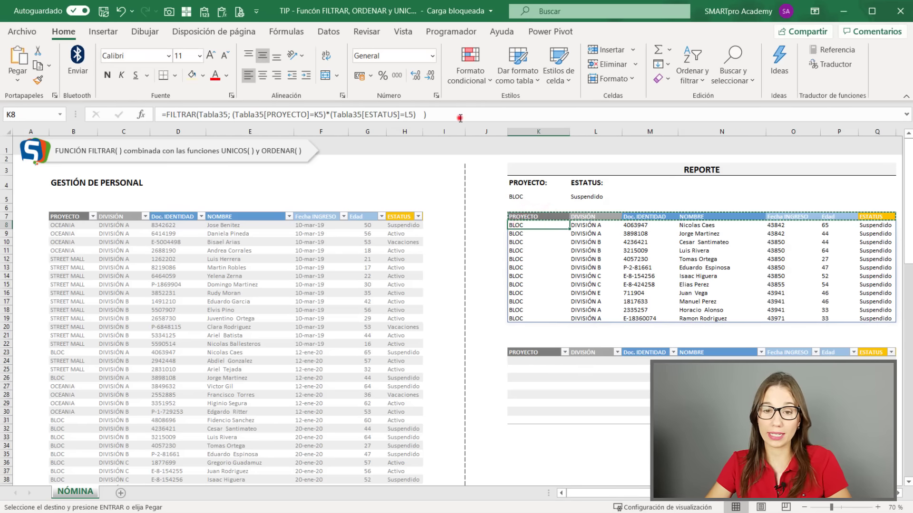
drag(459, 115, 122, 103)
key(ctrl+c)
key(Escape)
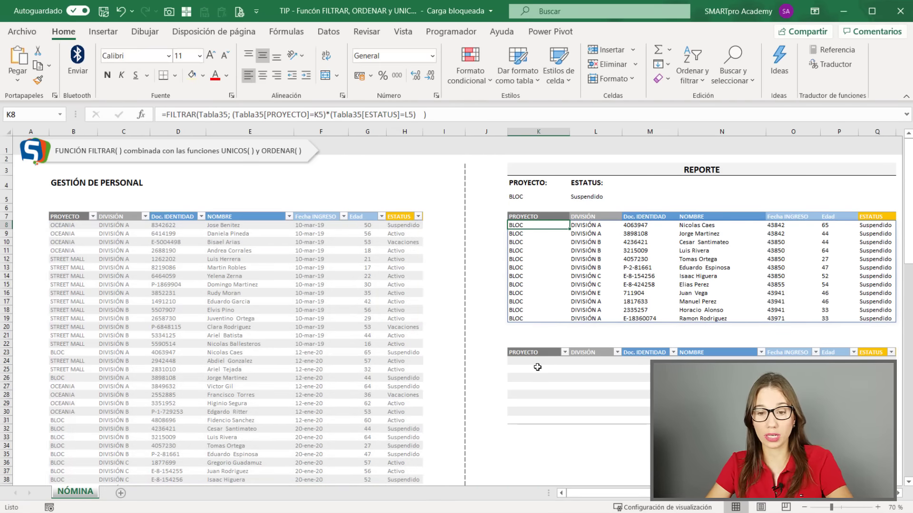
click(539, 360)
click(348, 115)
key(ctrl+v)
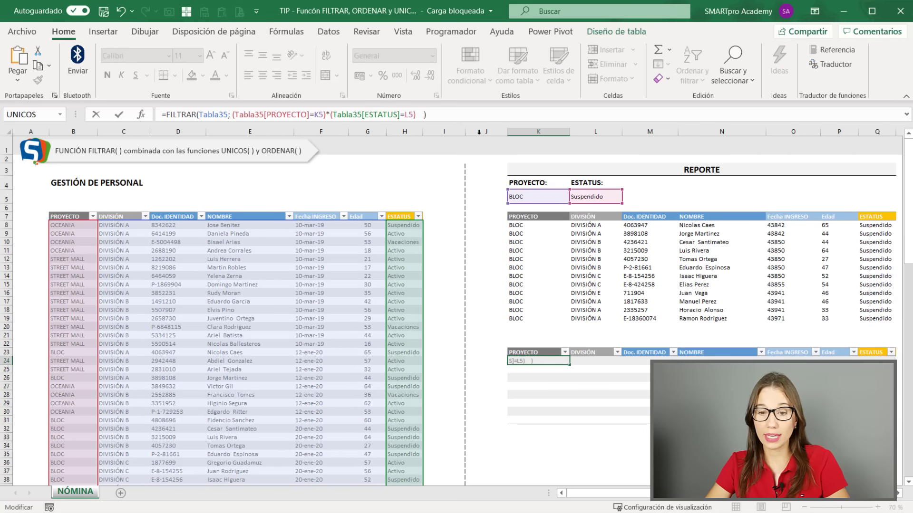
key(Return)
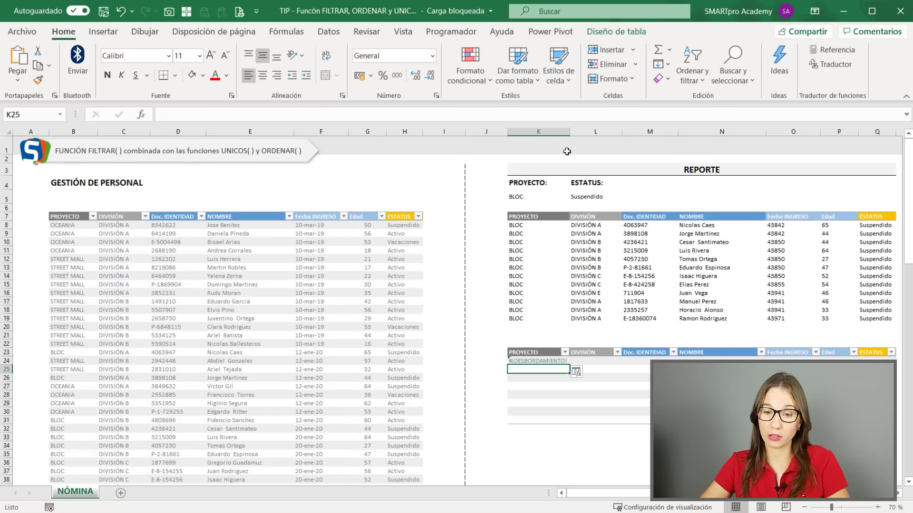
Step: Extend the test table downward, then undo the FILTRAR formula and test table
scroll(534, 362, down, 1)
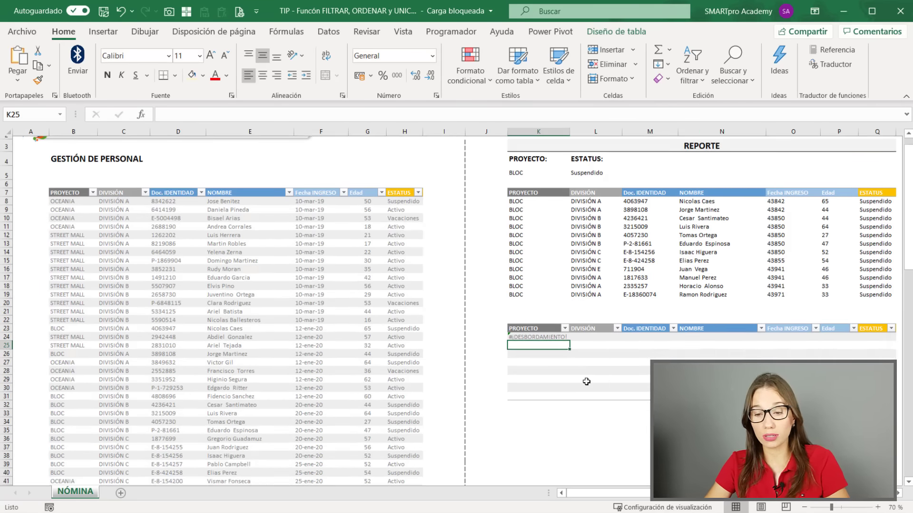
click(879, 374)
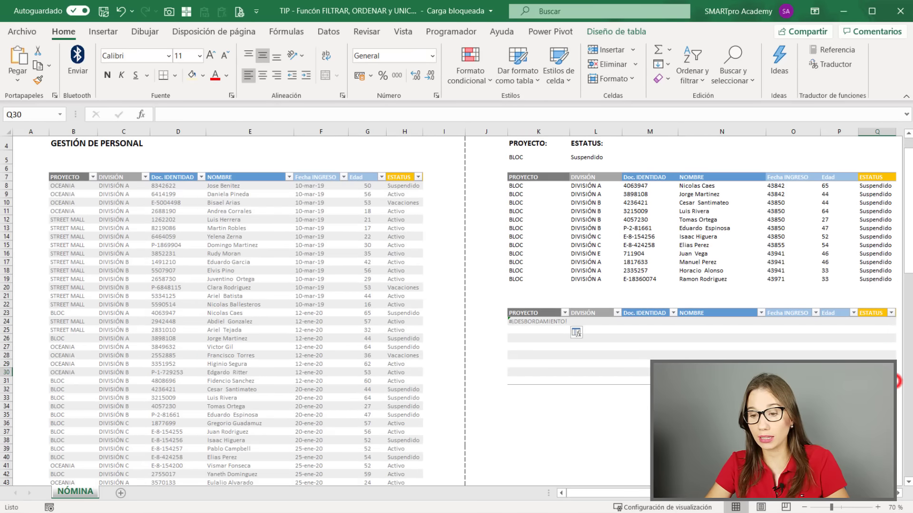
drag(897, 384, 897, 468)
click(550, 327)
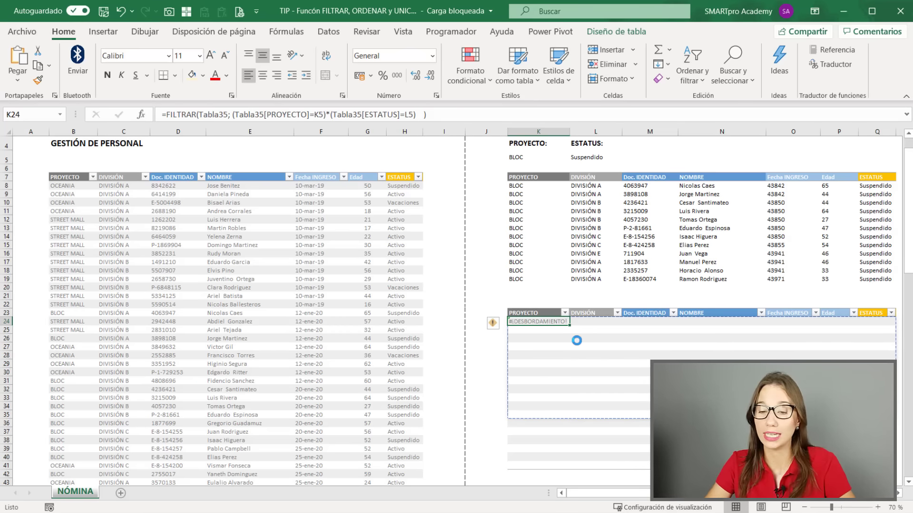
key(ctrl+z)
key(ctrl+z)
key(ctrl+z)
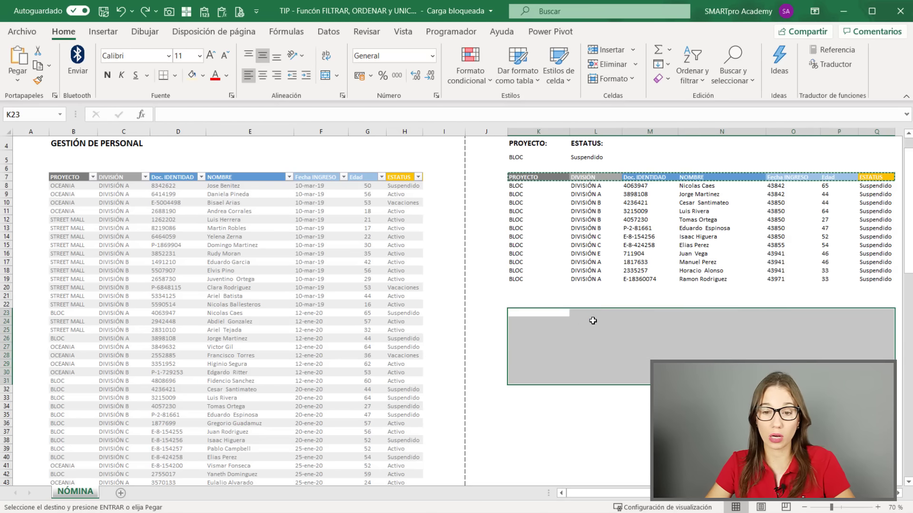
scroll(556, 313, up, 1)
click(540, 292)
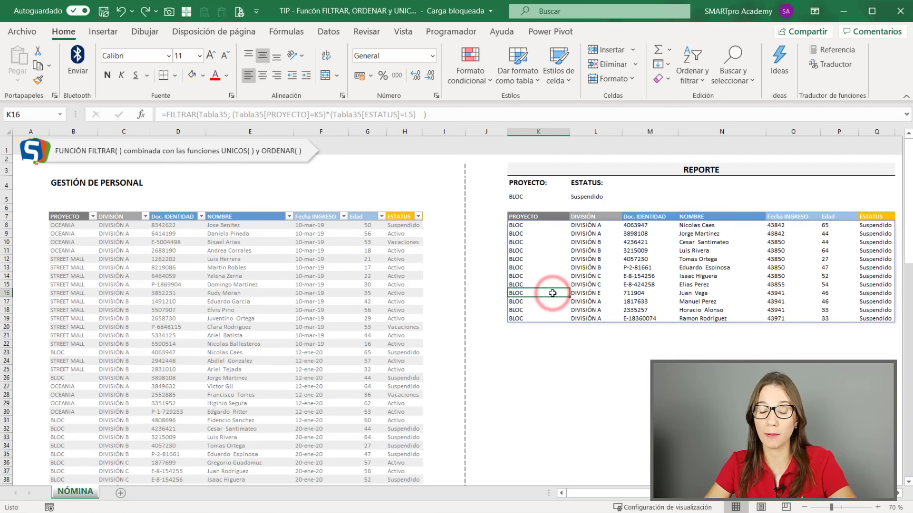
Step: Select the header row K7:Q7 and turn on Filtro from Ordenar y filtrar
click(562, 358)
click(549, 258)
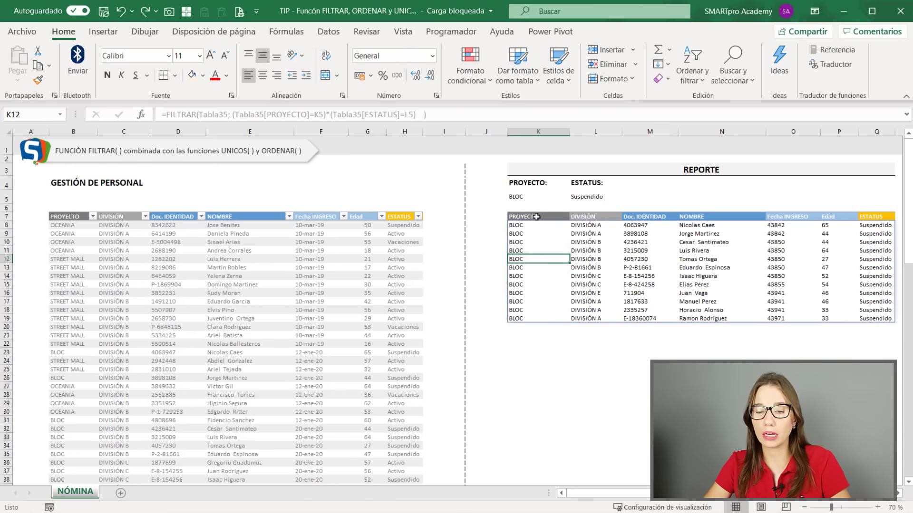
drag(536, 216, 877, 217)
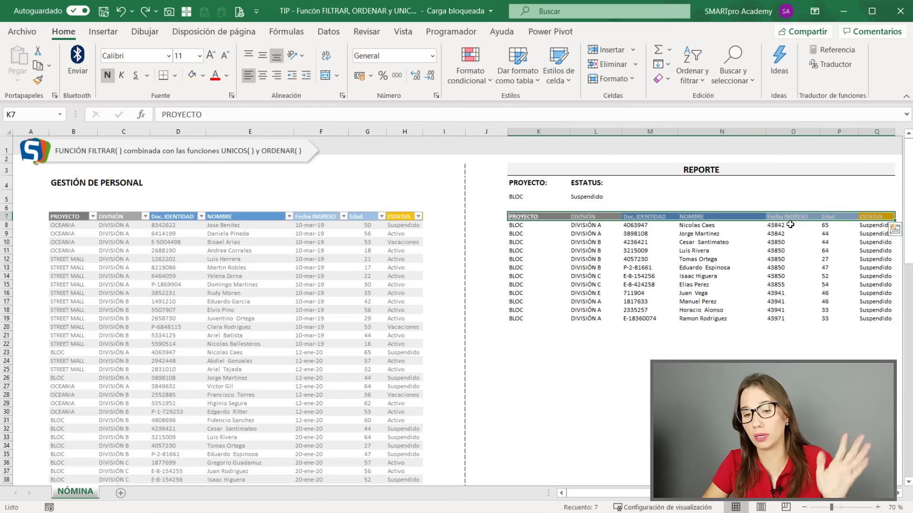
click(589, 258)
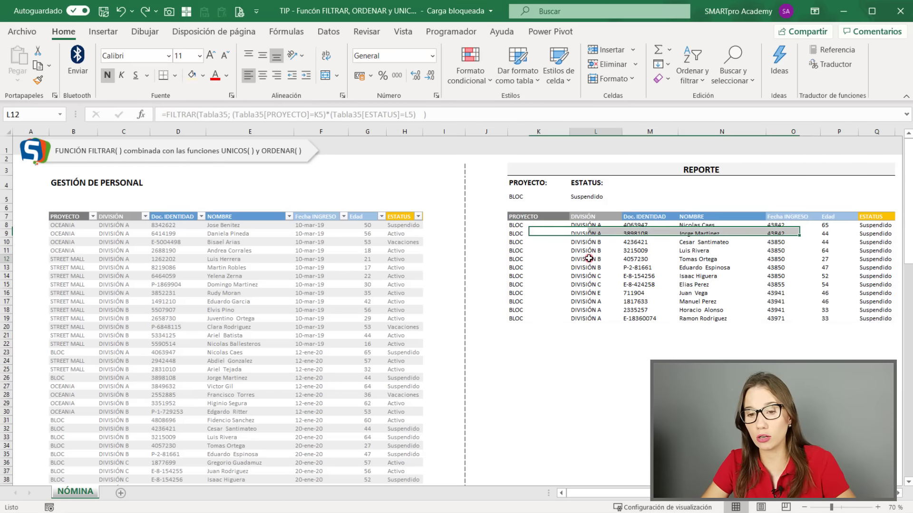
click(518, 215)
key(ctrl+shift+Right)
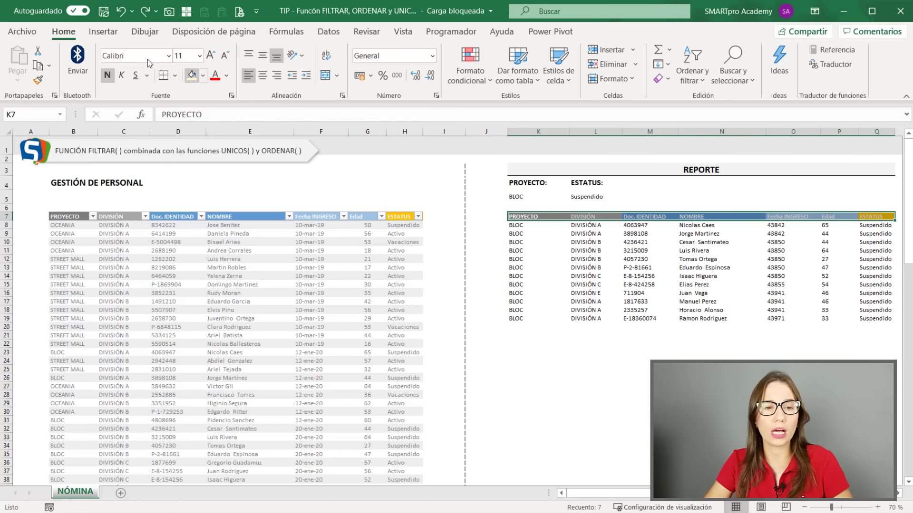
click(692, 71)
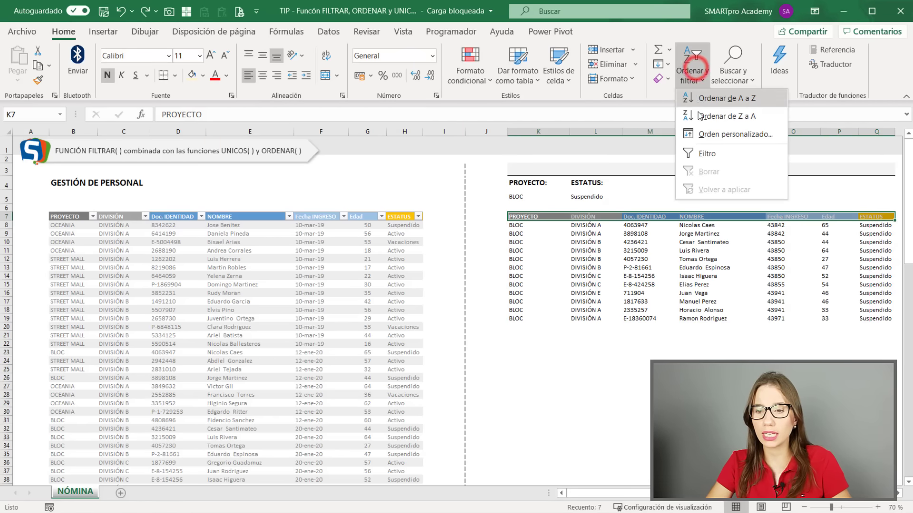
click(703, 152)
Step: Try a NOMBRE filter on the report, then undo it
click(687, 275)
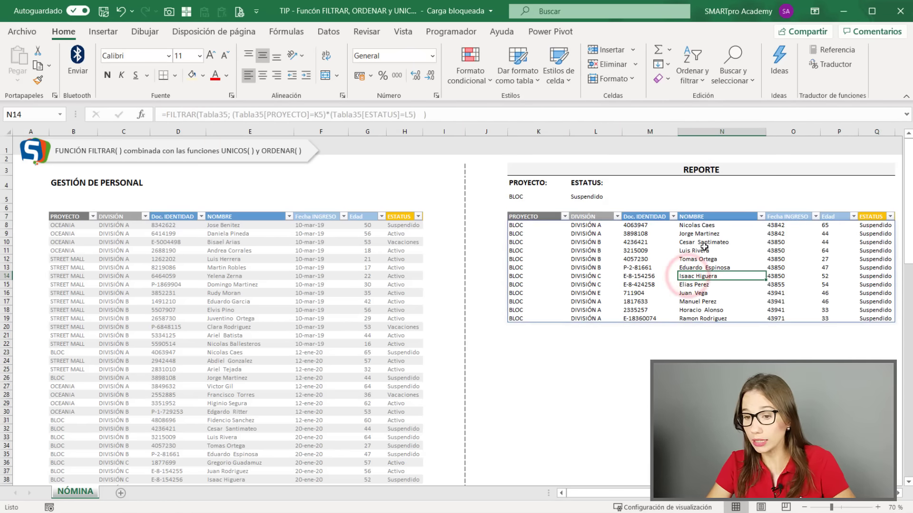
click(673, 217)
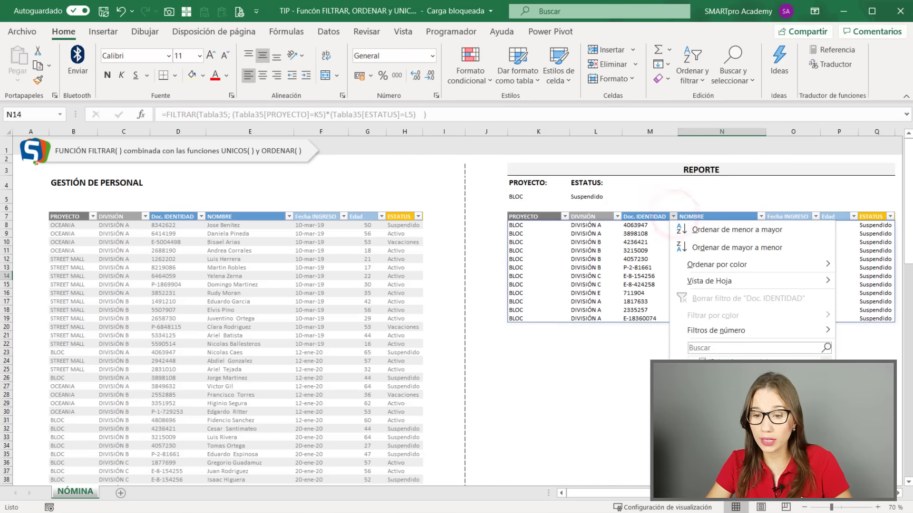
click(638, 308)
click(762, 216)
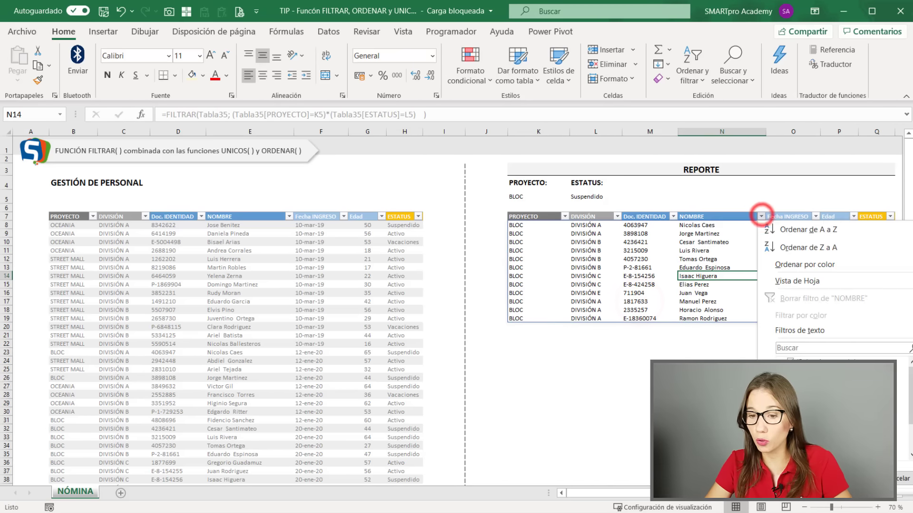
click(813, 351)
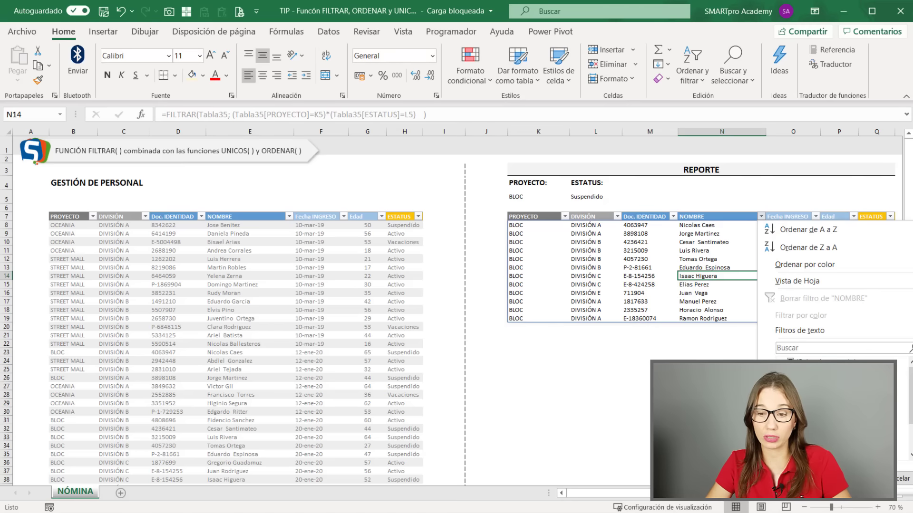
key(Return)
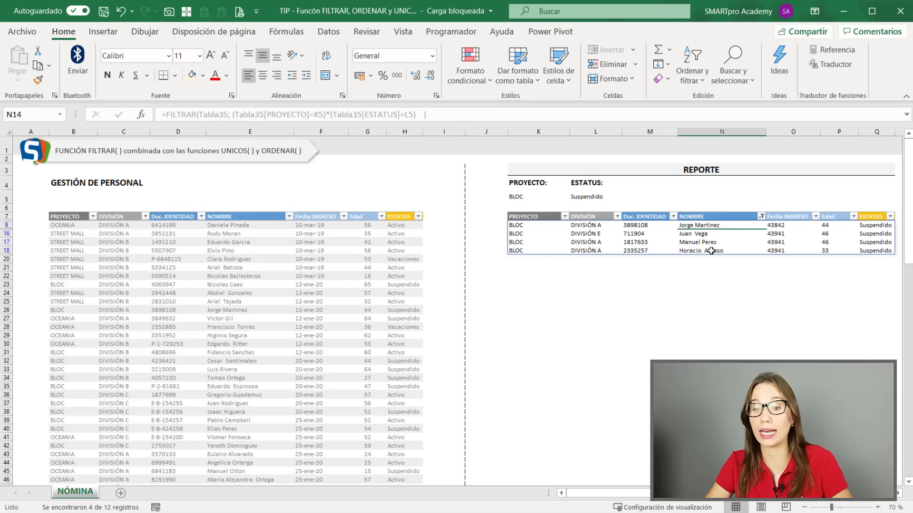
key(ctrl+z)
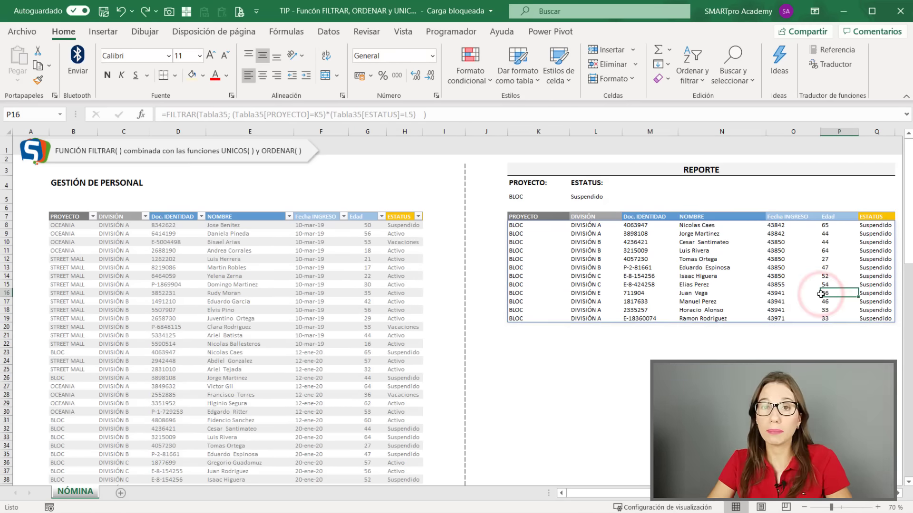
Step: Reselect the report header row and reapply filters with Ctrl+Shift+L
click(821, 293)
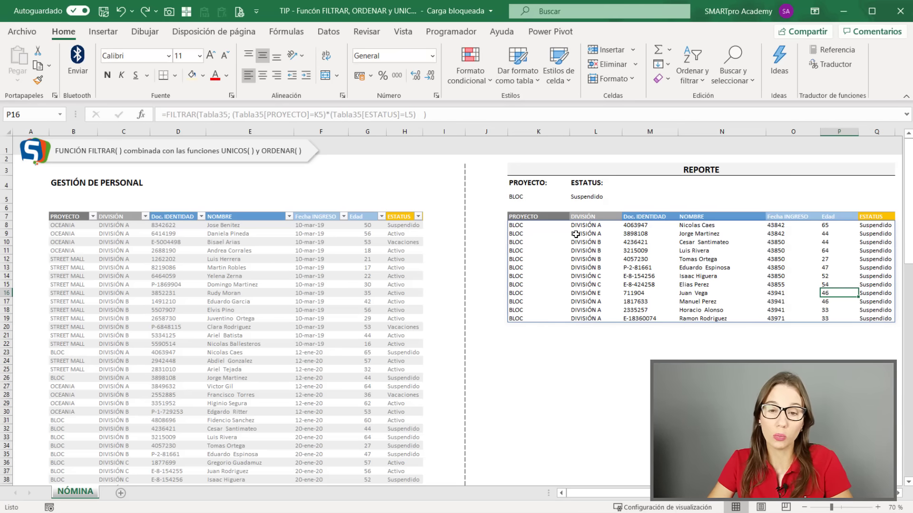
drag(547, 217, 879, 217)
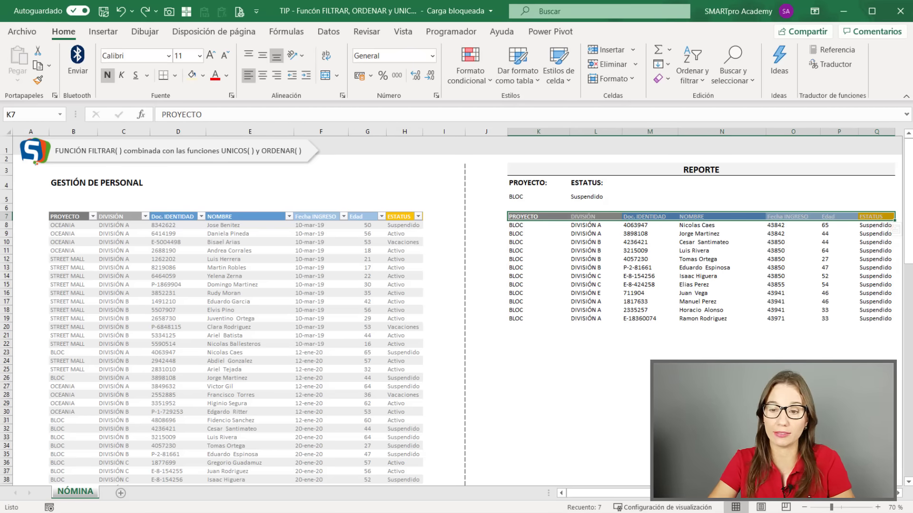
key(ctrl+shift+l)
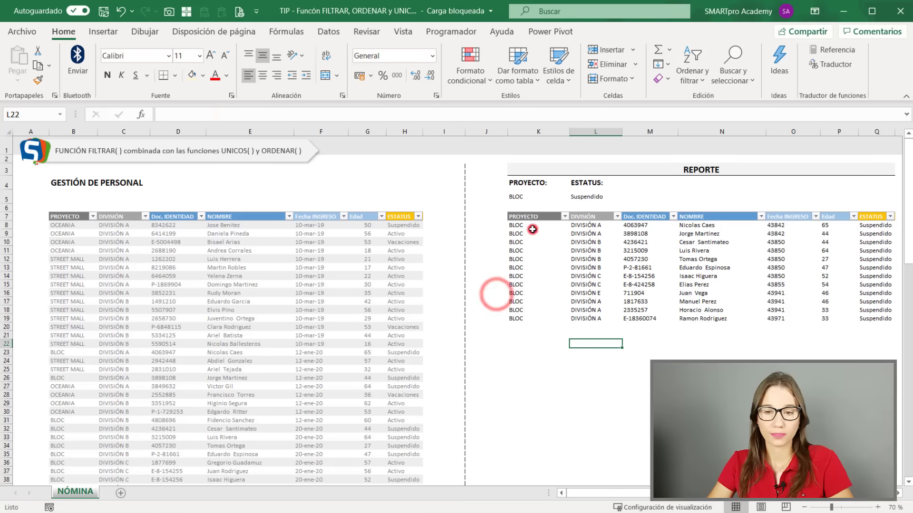
click(533, 223)
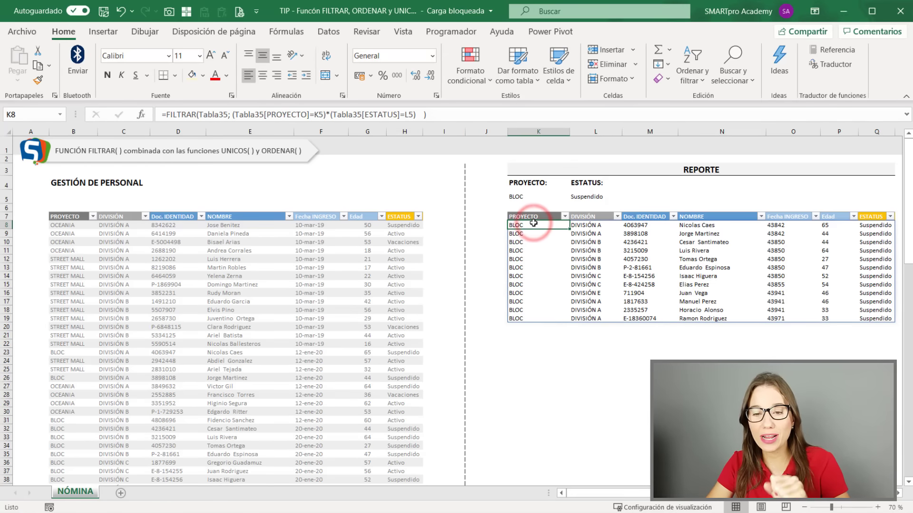
click(705, 233)
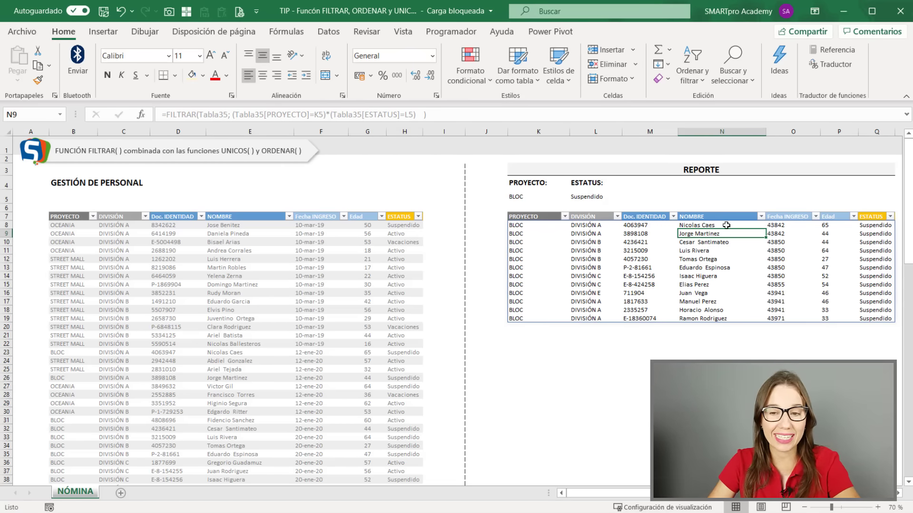
drag(726, 225, 723, 320)
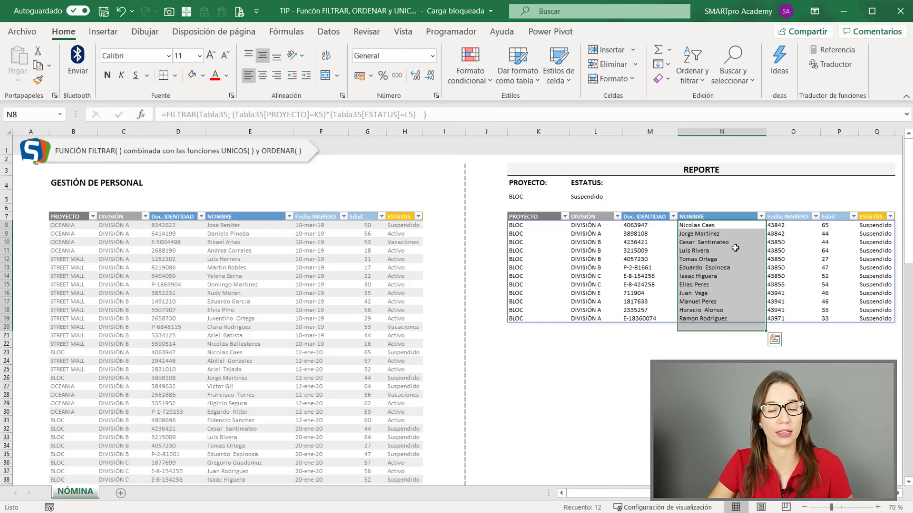
click(594, 300)
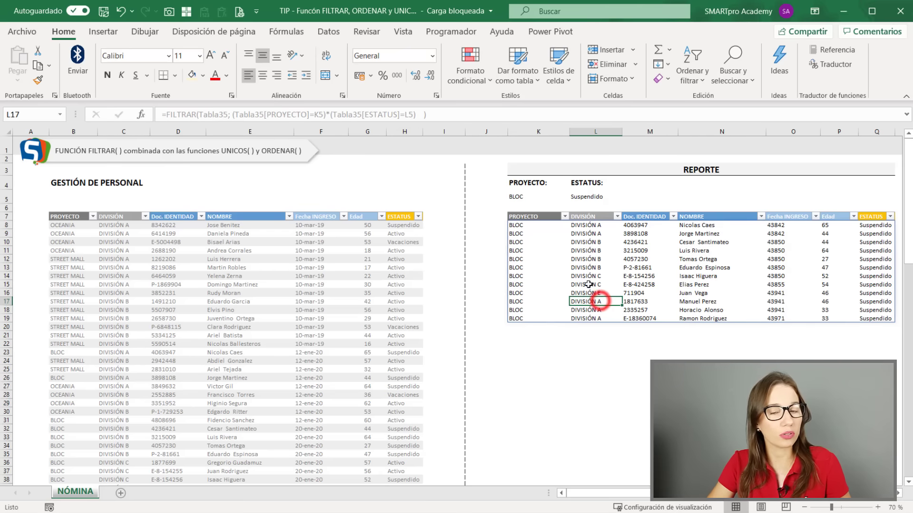
Step: Change the PROYECTOS list to =ORDENAR(UNICOS(Tabla35[PROYECTO])) so projects sort alphabetically
click(898, 493)
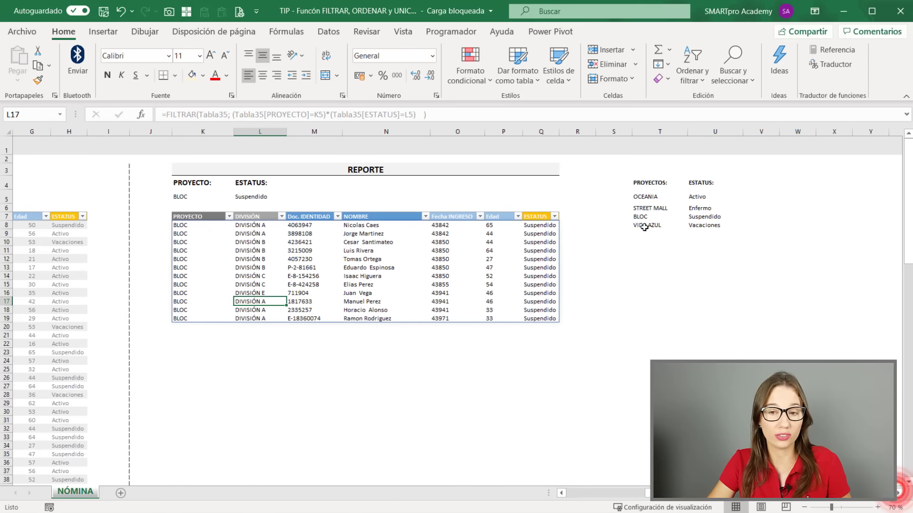
click(656, 198)
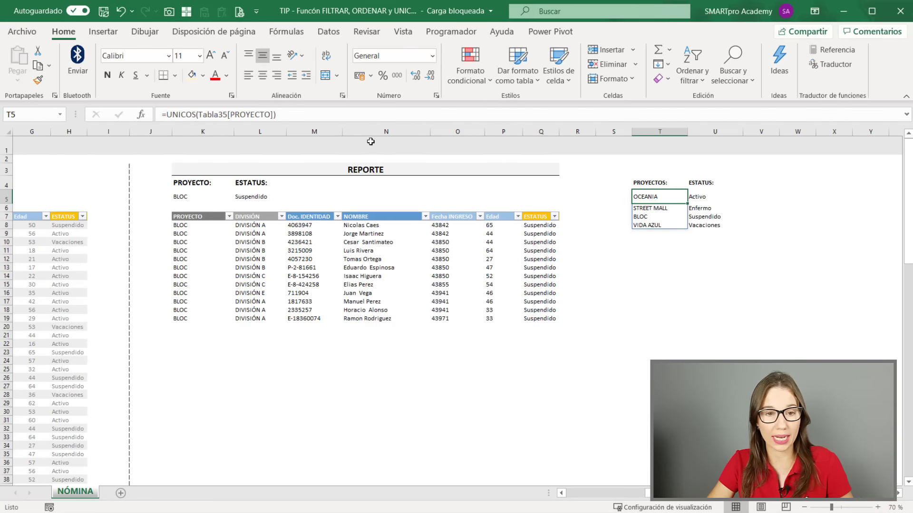
click(167, 114)
text(ORDE)
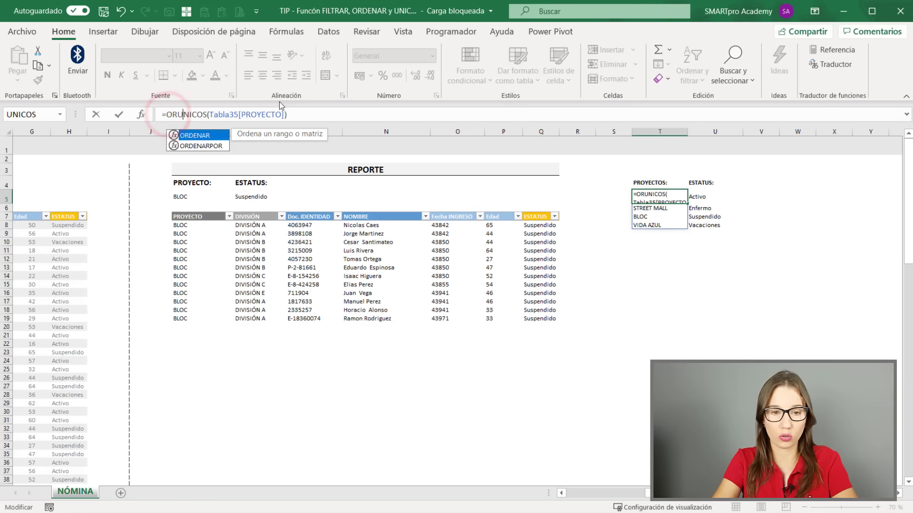
text(NAR()
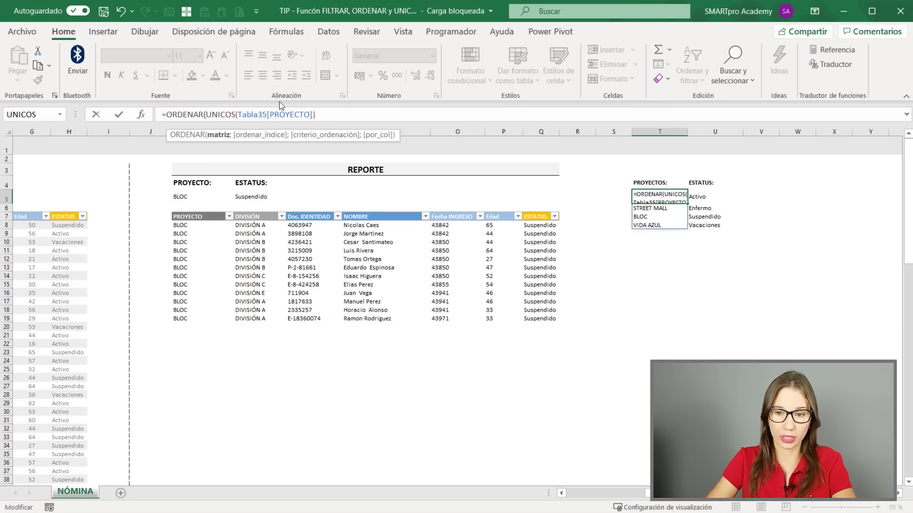
key(Escape)
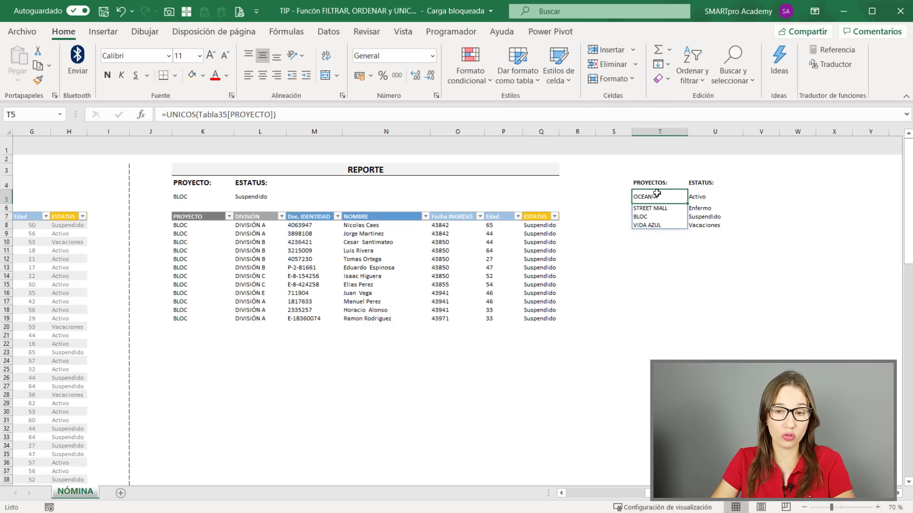
click(167, 115)
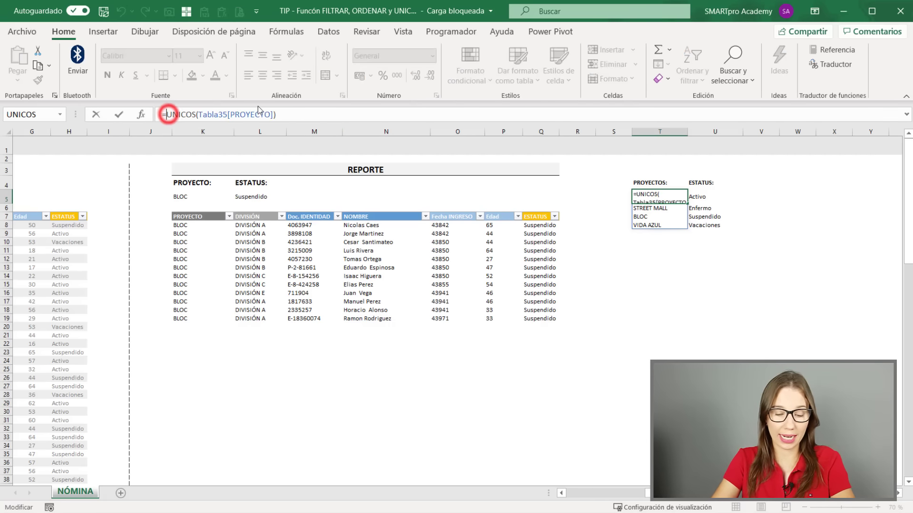
text(ORDENAR()
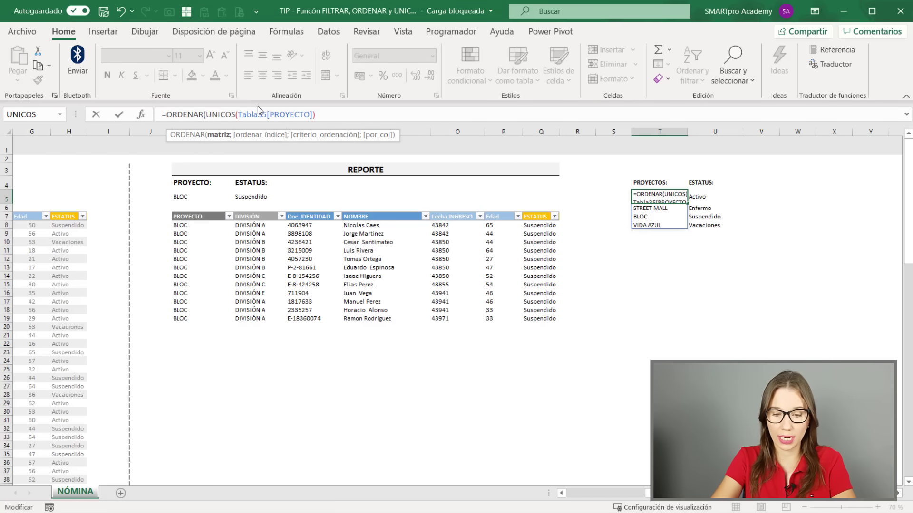
key(End)
text())
key(Return)
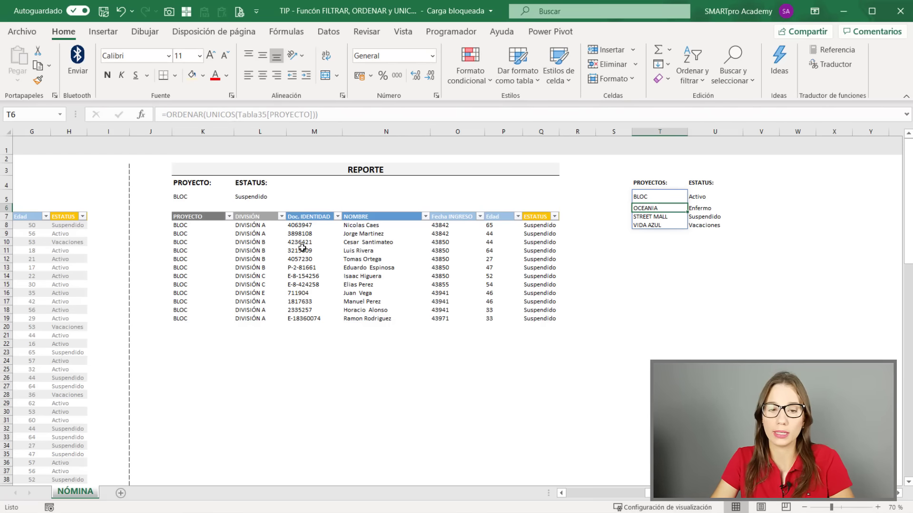
scroll(541, 237, left, 3)
scroll(540, 237, left, 3)
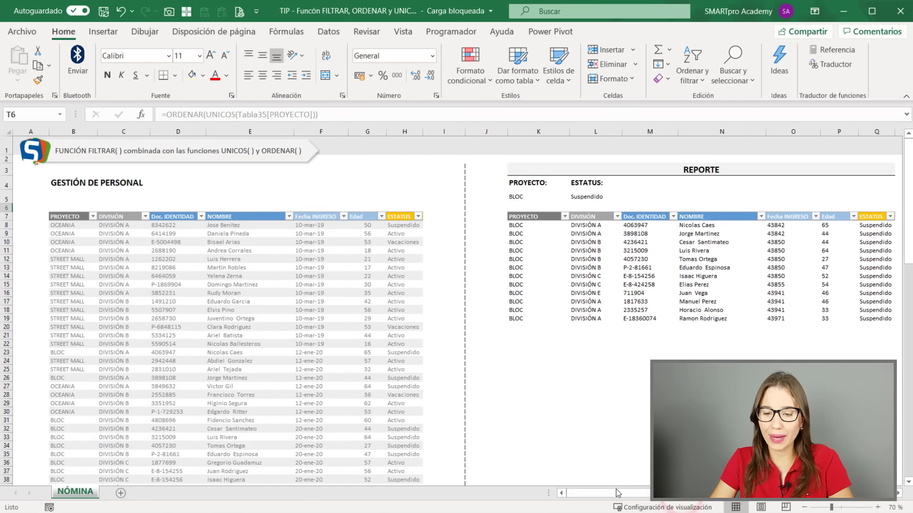
Step: Insert ORDENAR( right after the equals sign in the K8 FILTRAR formula
click(528, 226)
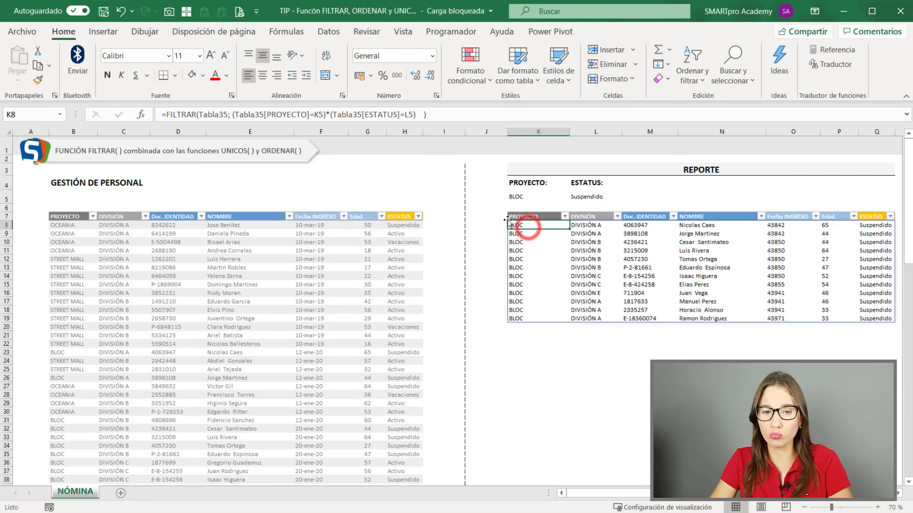
click(236, 115)
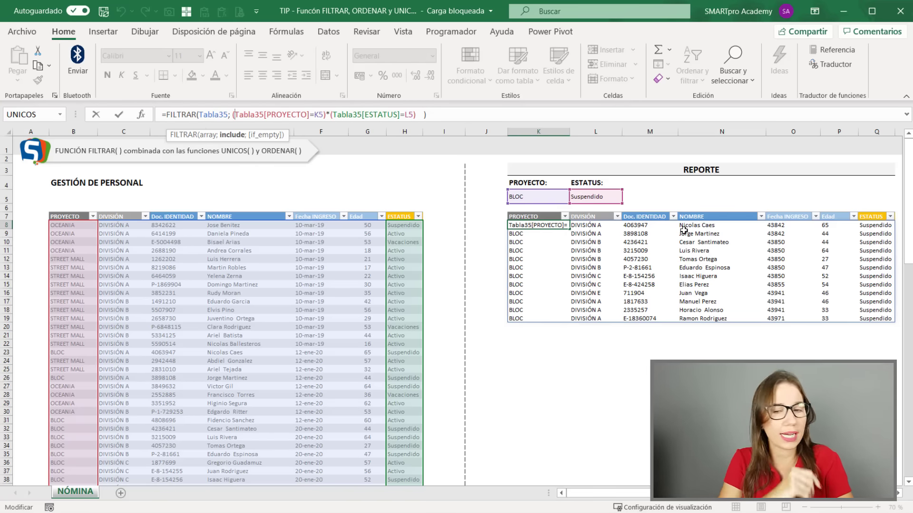
key(ctrl+Return)
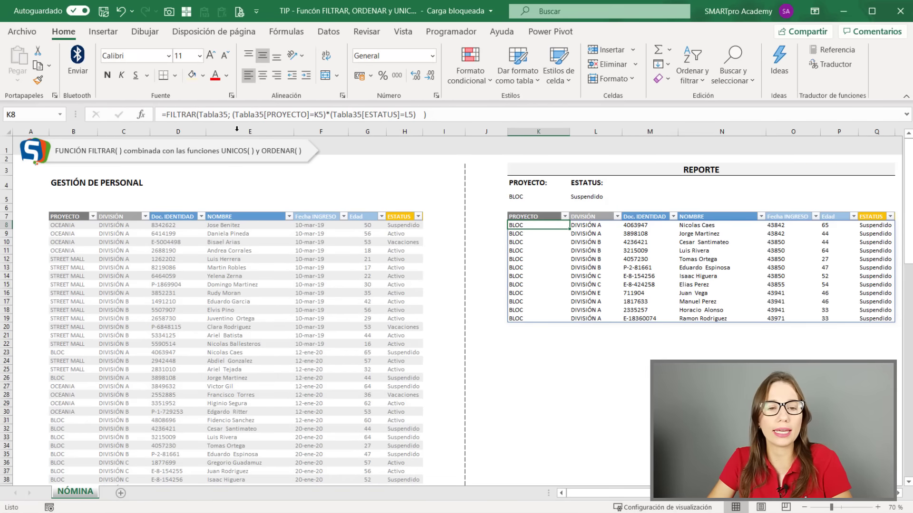
click(166, 114)
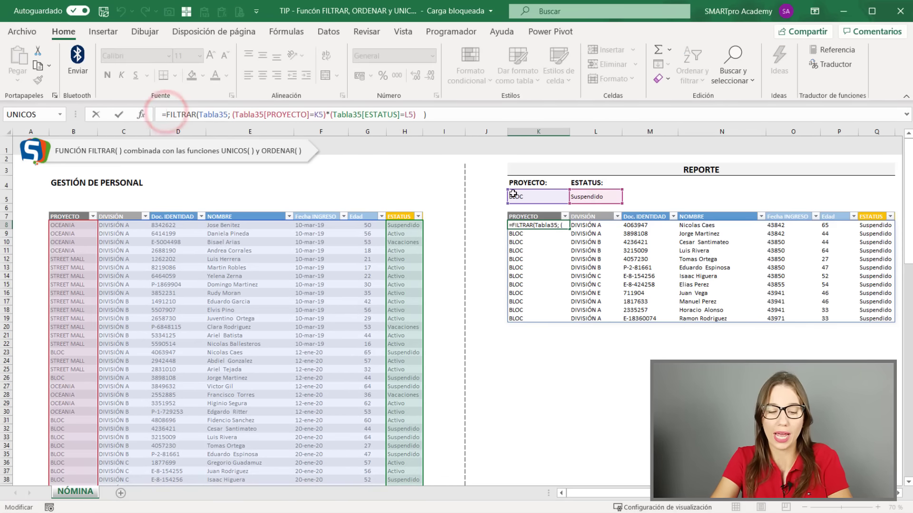
text(ORDENAR()
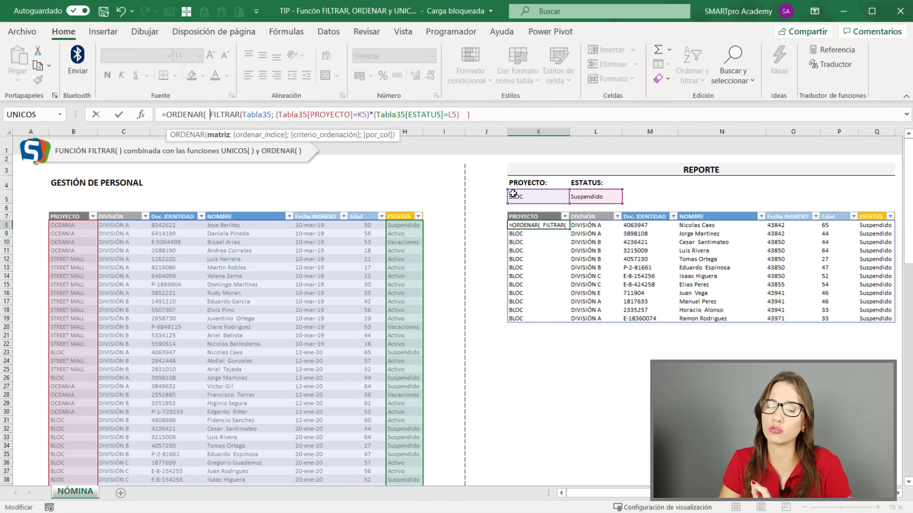
Step: Finish the K8 formula with ;4;1) to sort the report ascending by NOMBRE
click(219, 135)
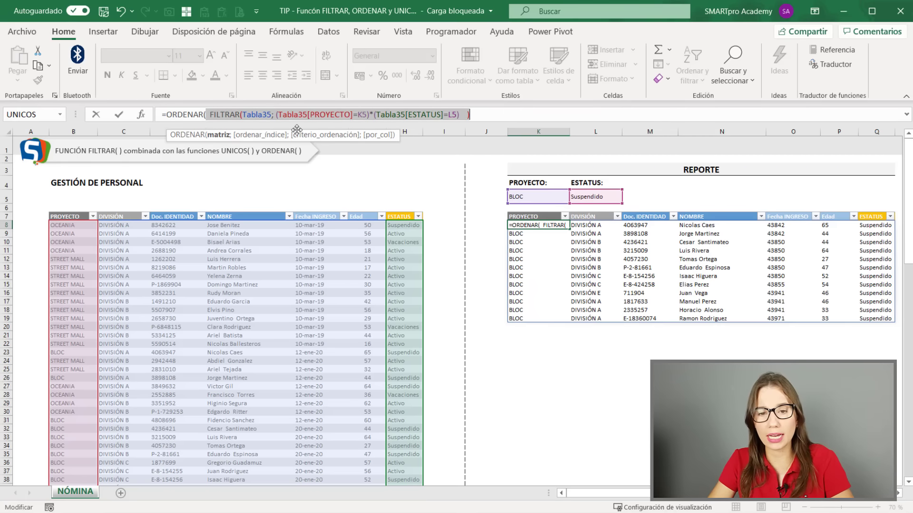
click(217, 136)
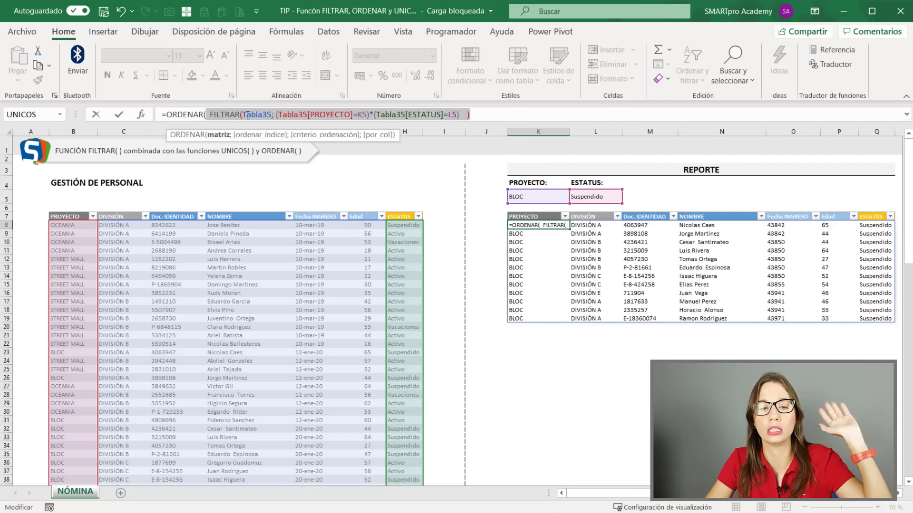
key(End)
text(; 4;1)
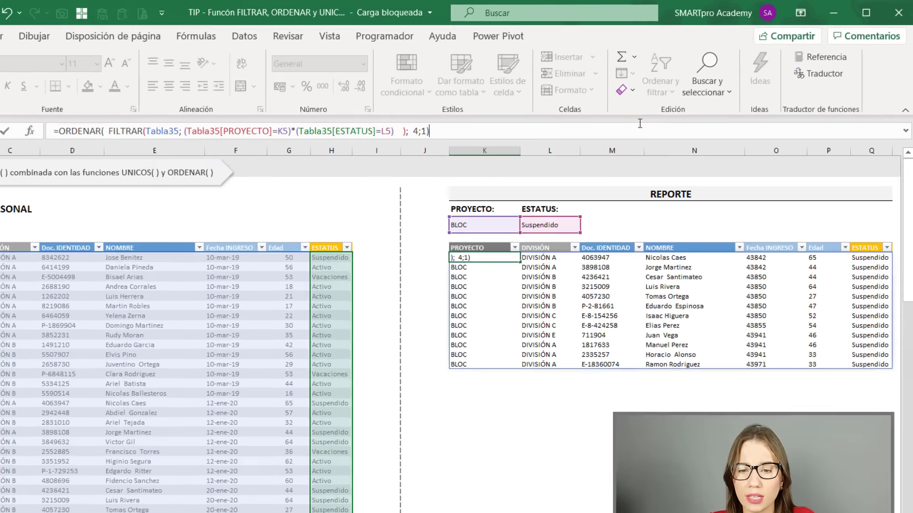
key(Return)
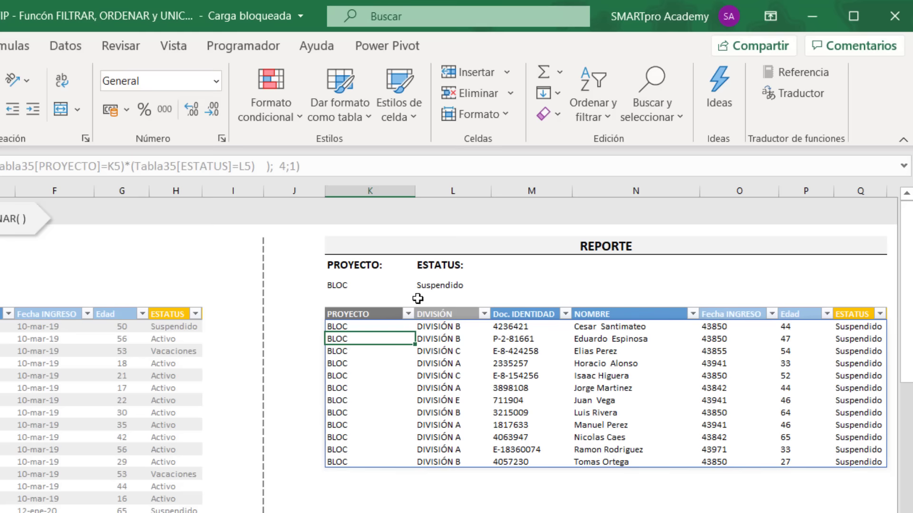
Step: Pick STREET MALL as the K5 project and try statuses Activo, then Enfermo, in L5
click(410, 286)
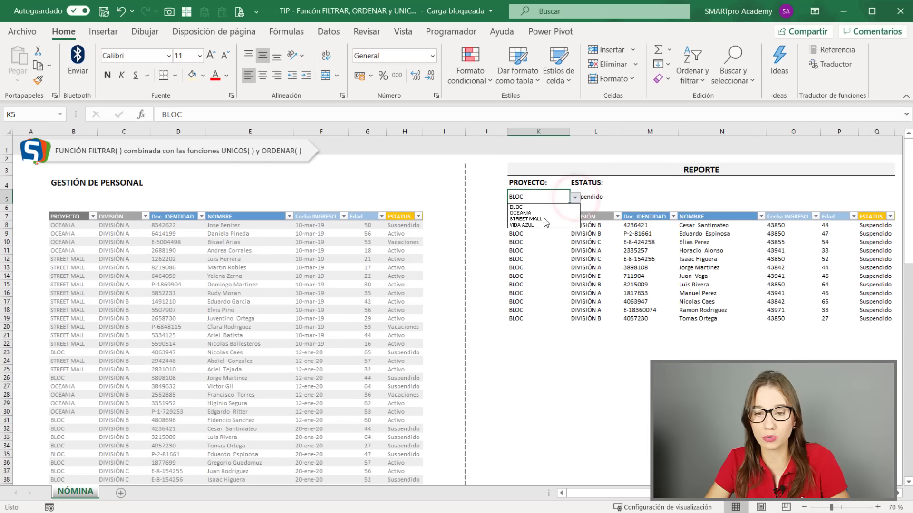
click(544, 219)
click(597, 196)
click(628, 198)
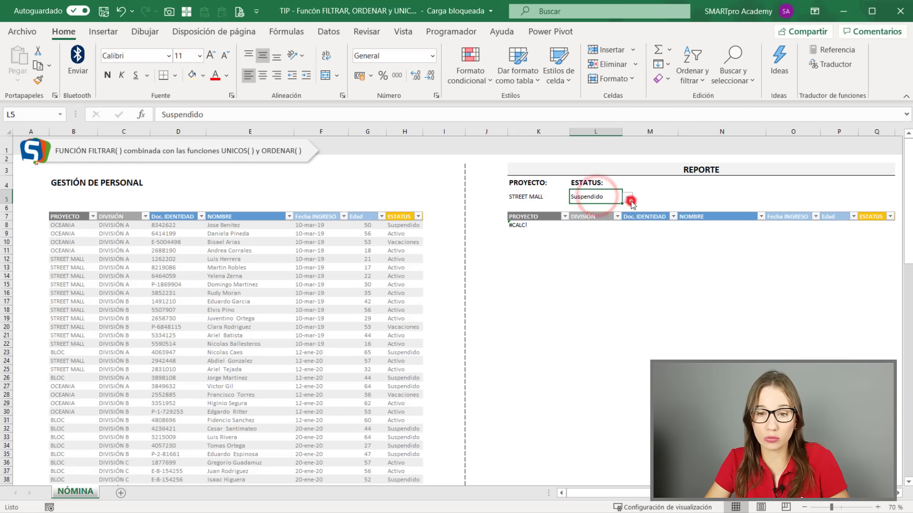
click(602, 208)
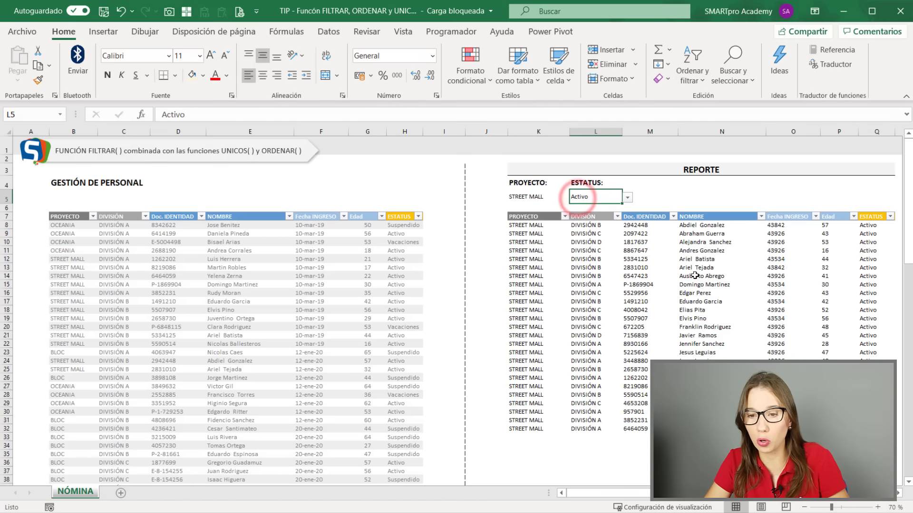
click(628, 197)
click(611, 213)
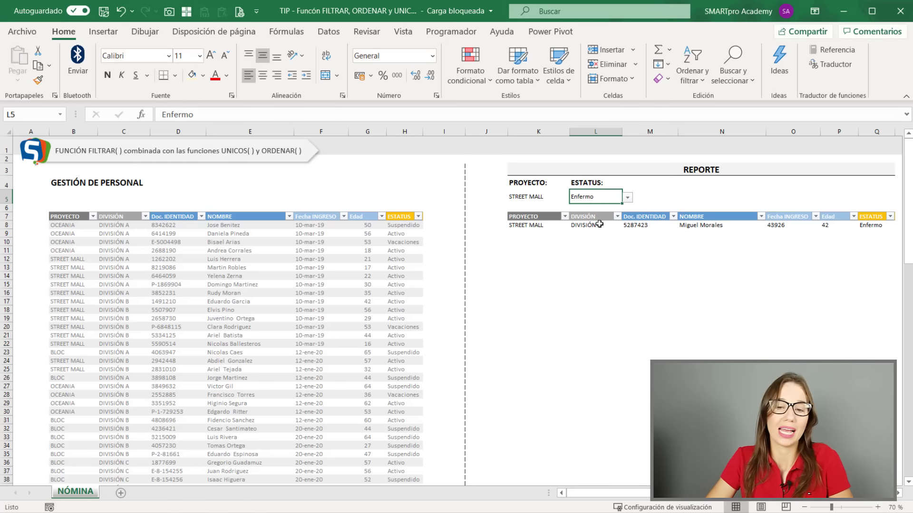
click(546, 284)
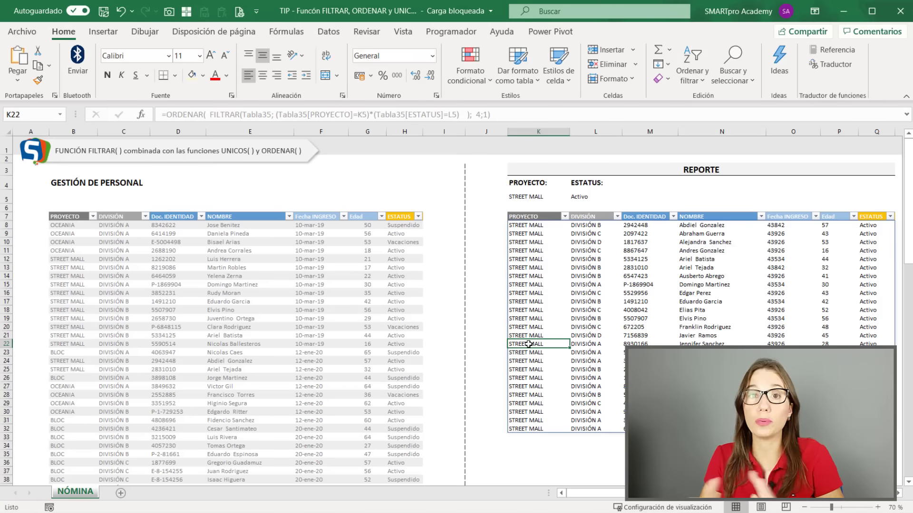
Step: Set the L5 status to Suspendido, which makes REPORTE return #CALC!
click(614, 196)
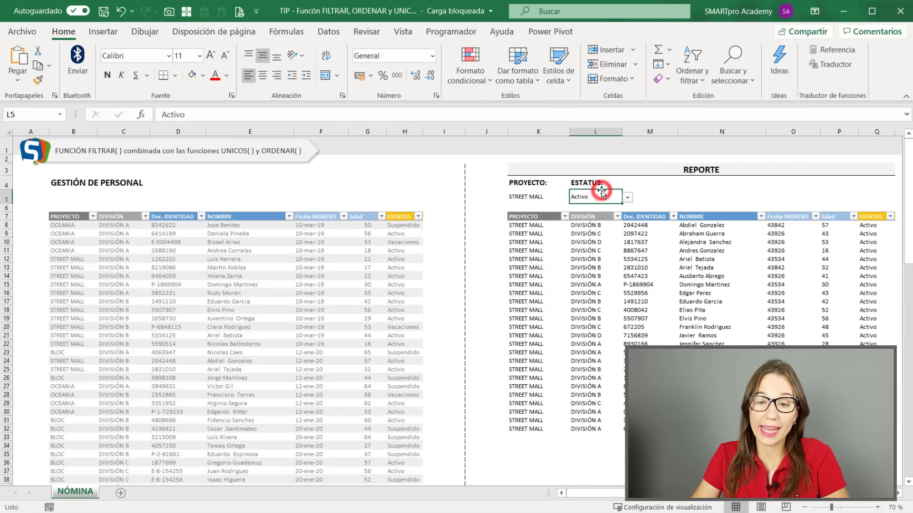
click(628, 197)
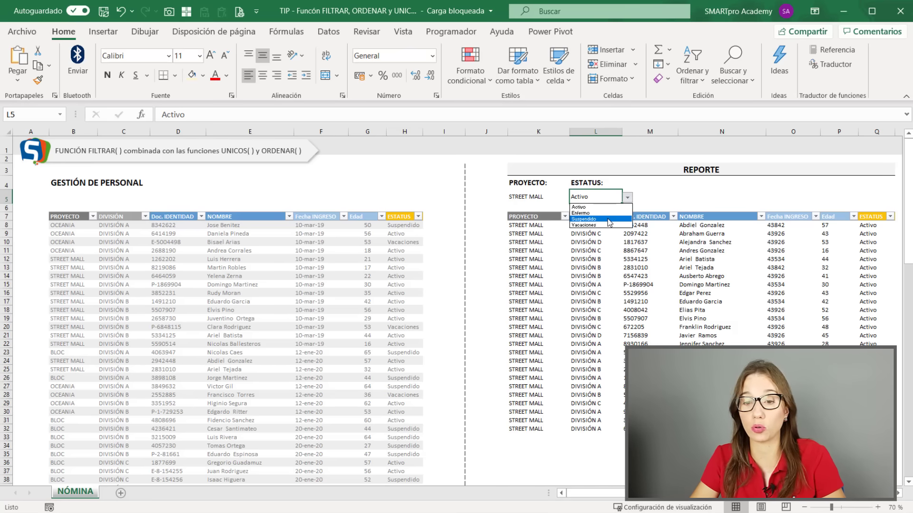
click(603, 222)
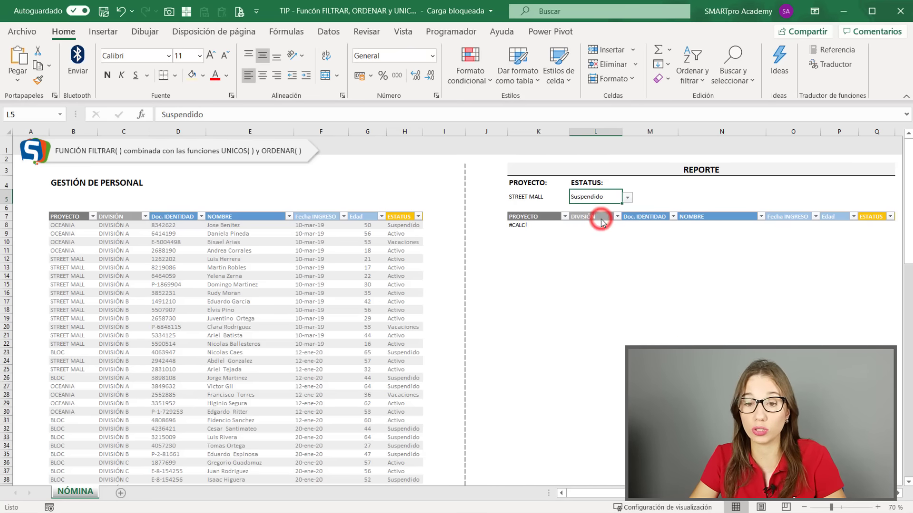
click(534, 226)
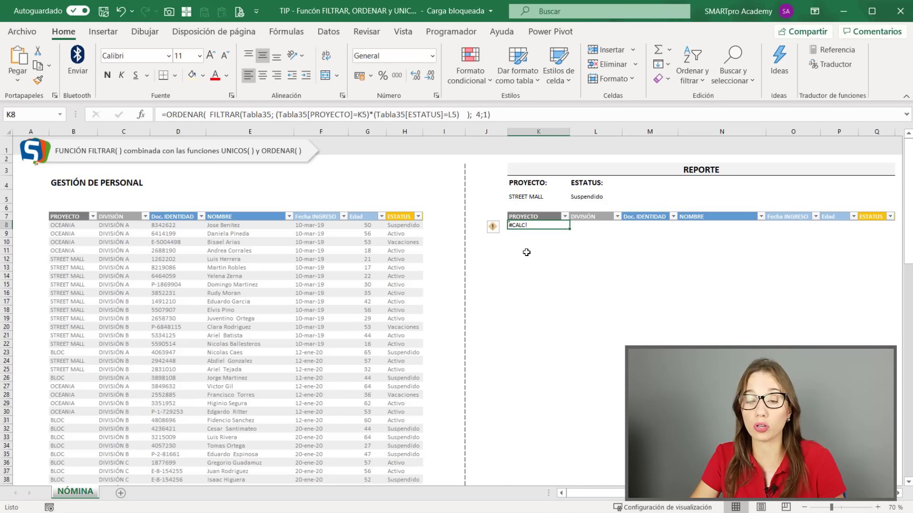
click(444, 115)
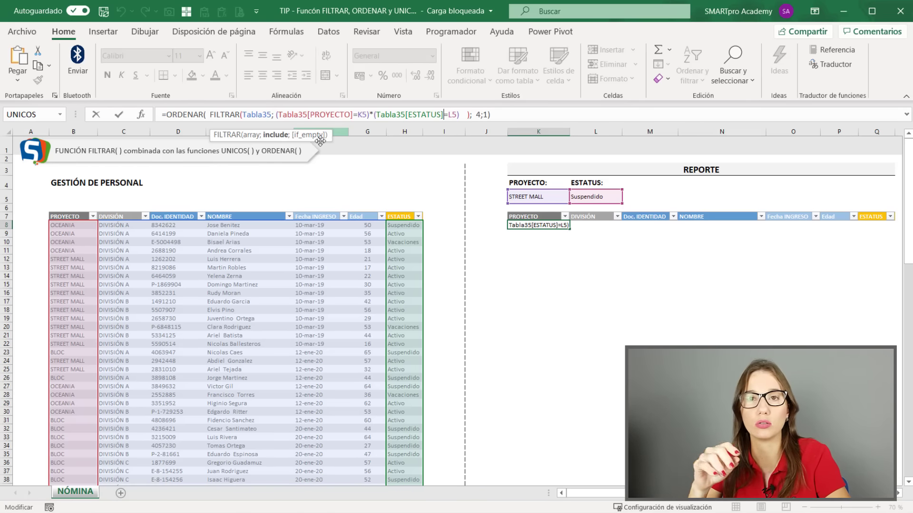
key(Return)
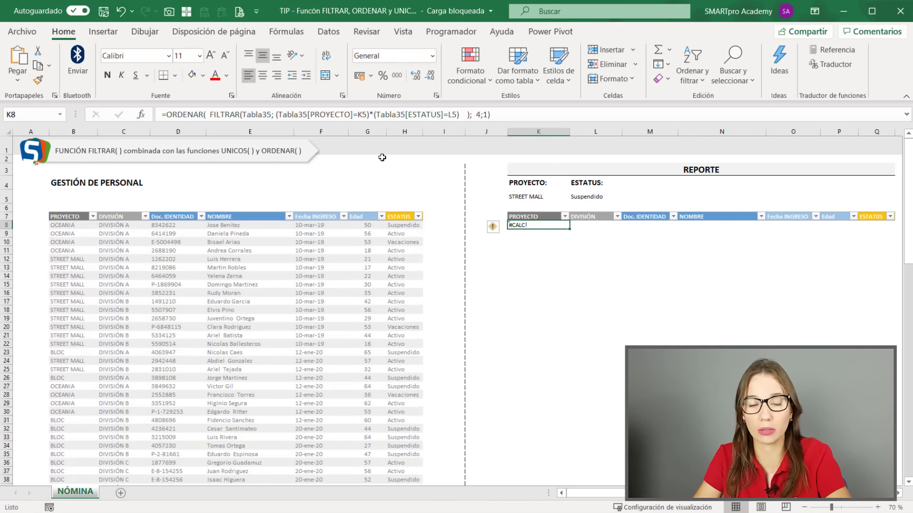
click(595, 276)
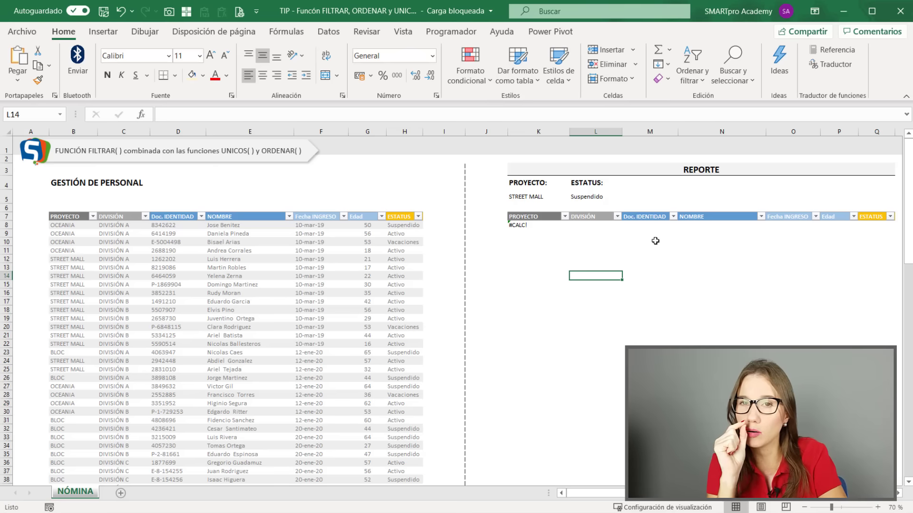
click(601, 198)
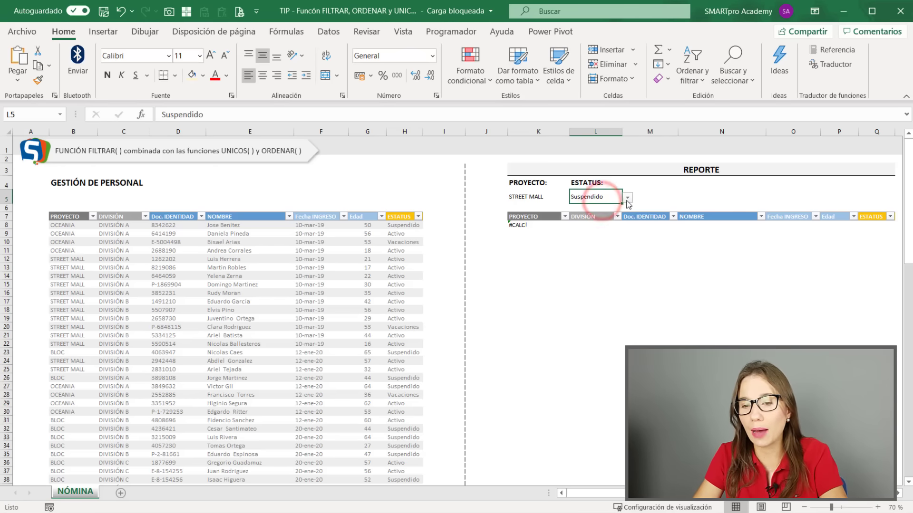
click(549, 196)
click(575, 197)
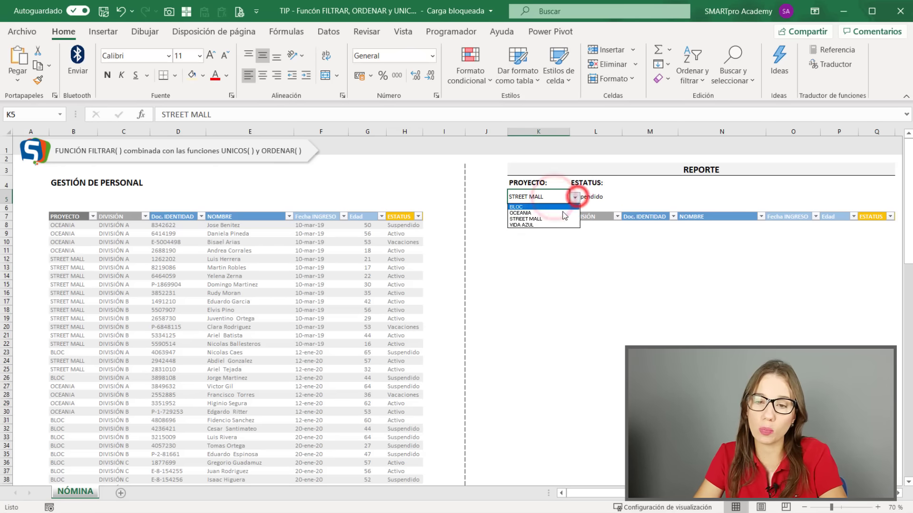
click(604, 199)
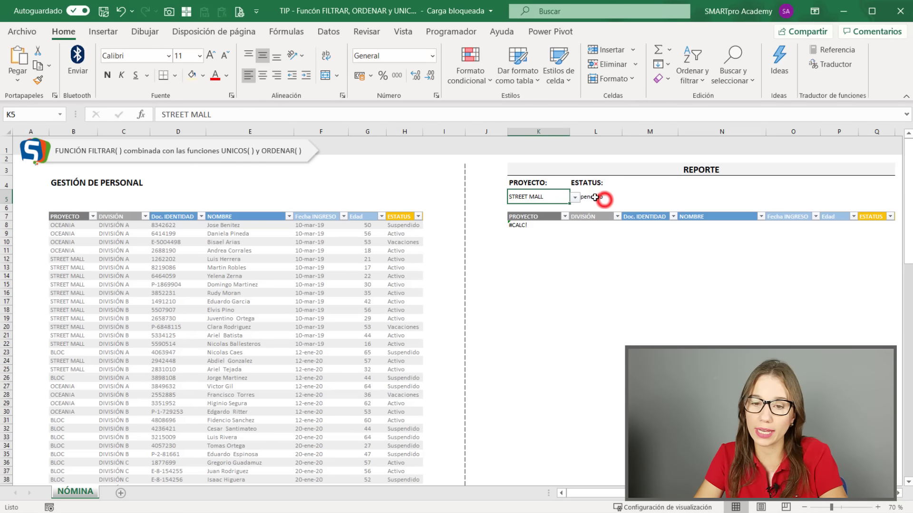
click(627, 197)
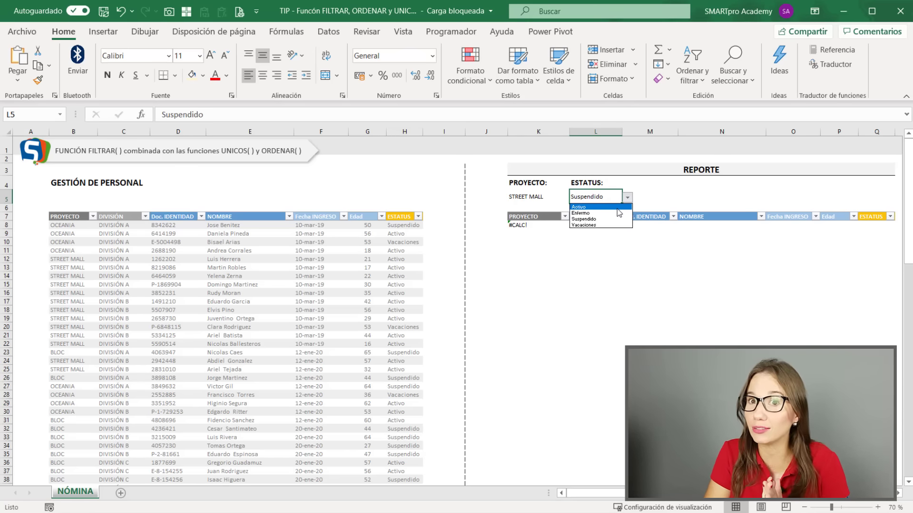
click(671, 217)
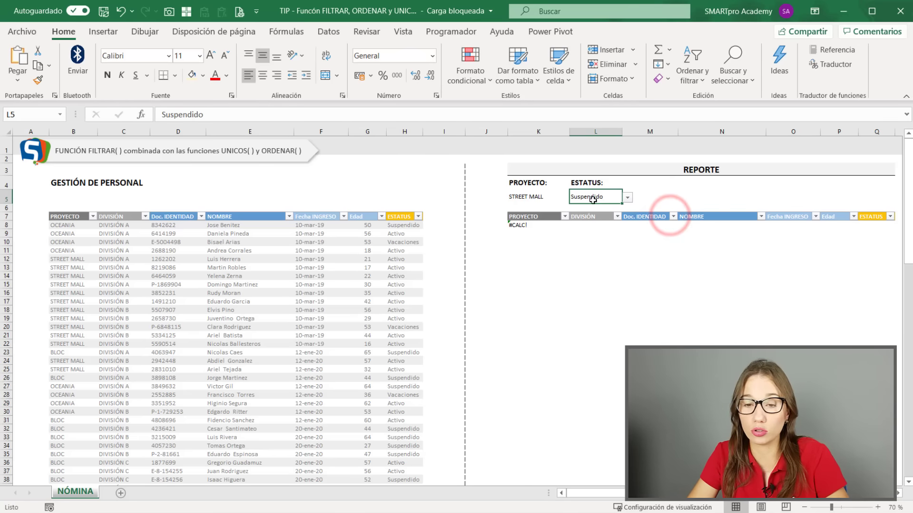
click(628, 197)
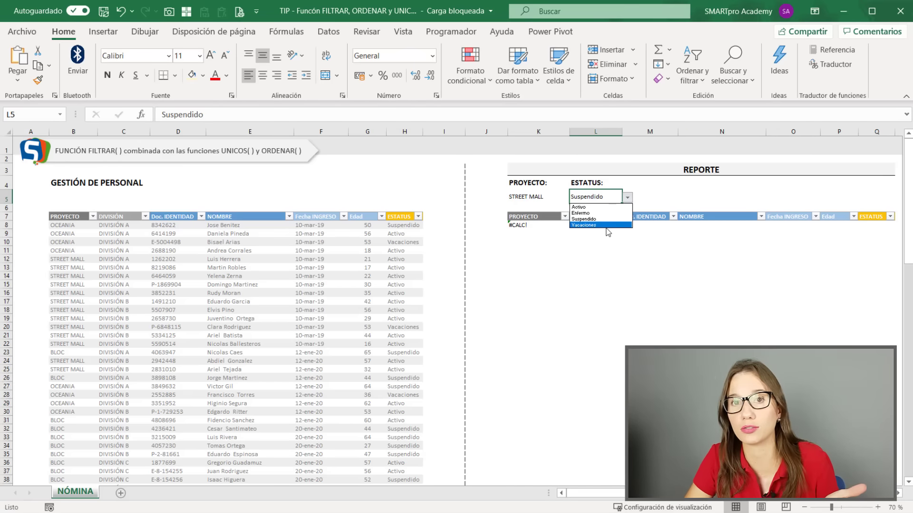
click(598, 220)
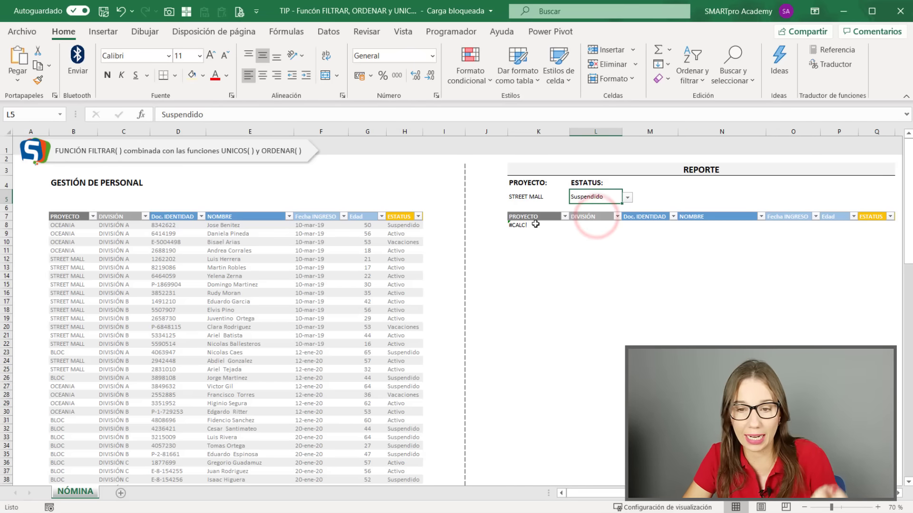
click(568, 302)
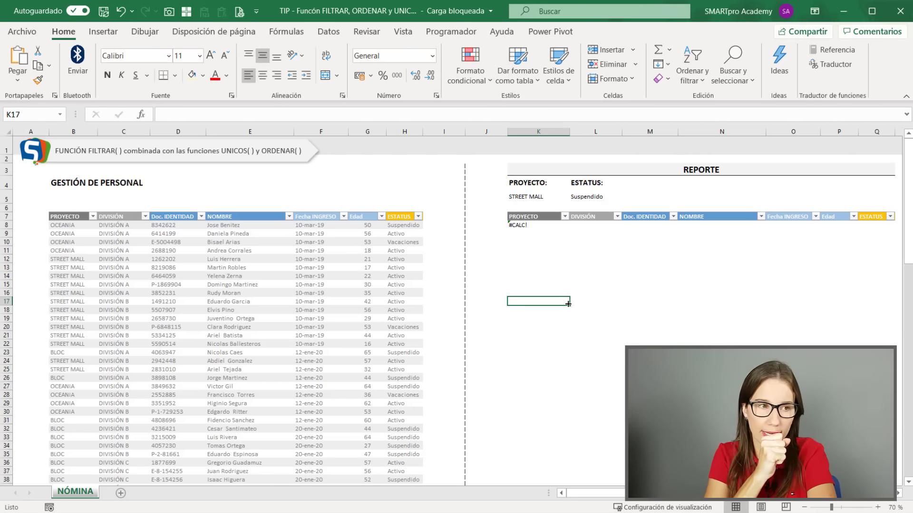
key(Right)
key(Right)
key(Right)
key(Right)
key(Right)
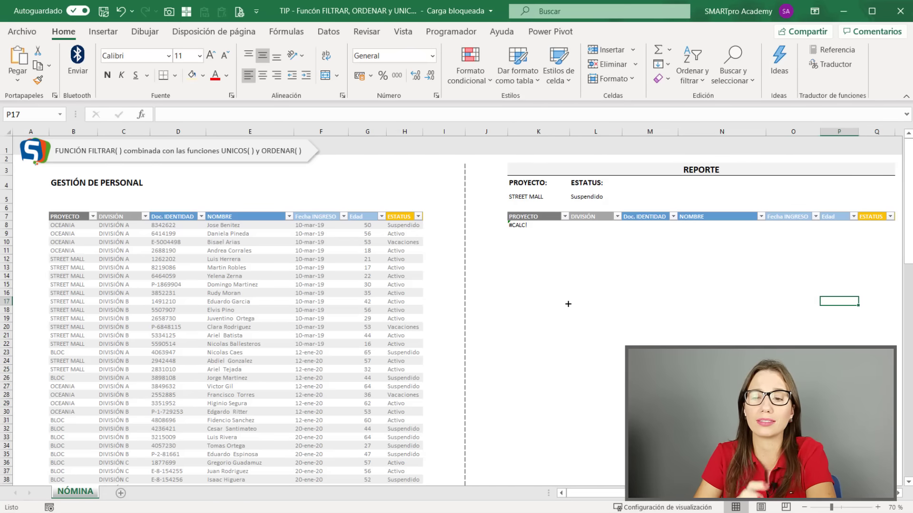
key(Right)
key(Right)
key(Right)
key(Right)
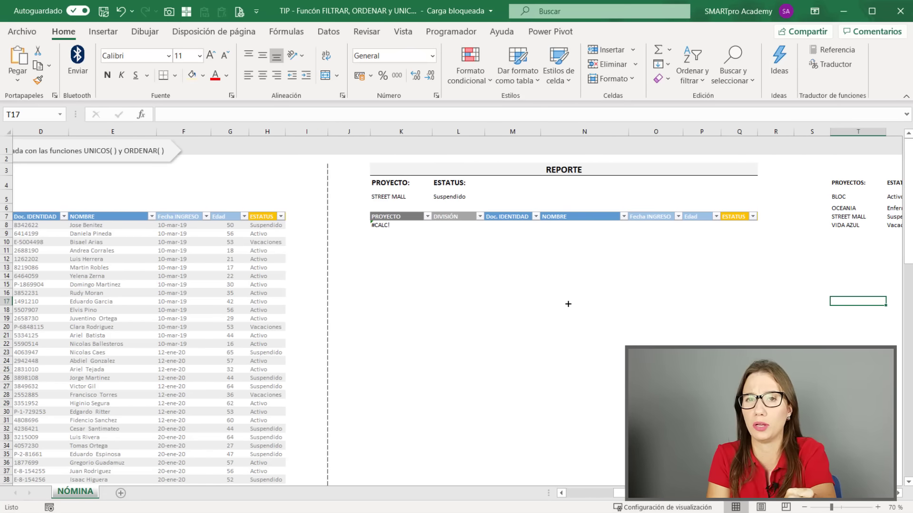
key(Right)
click(389, 196)
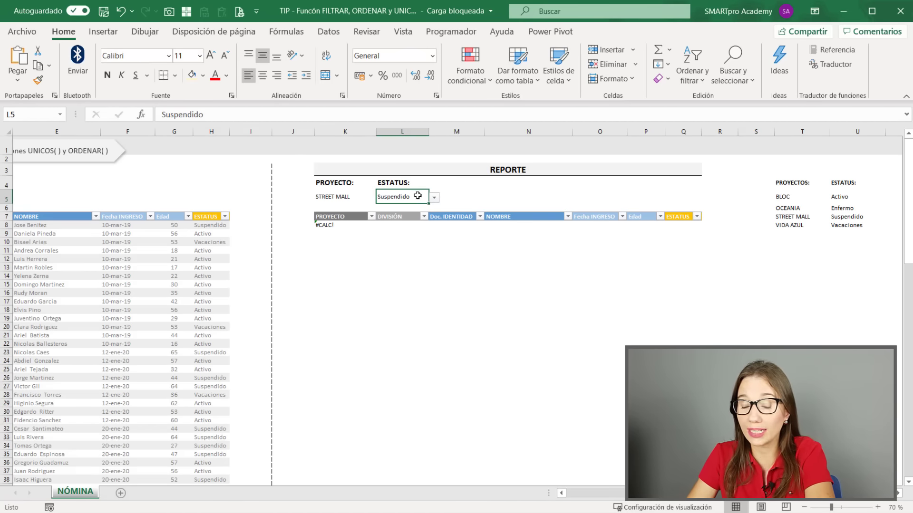
click(435, 196)
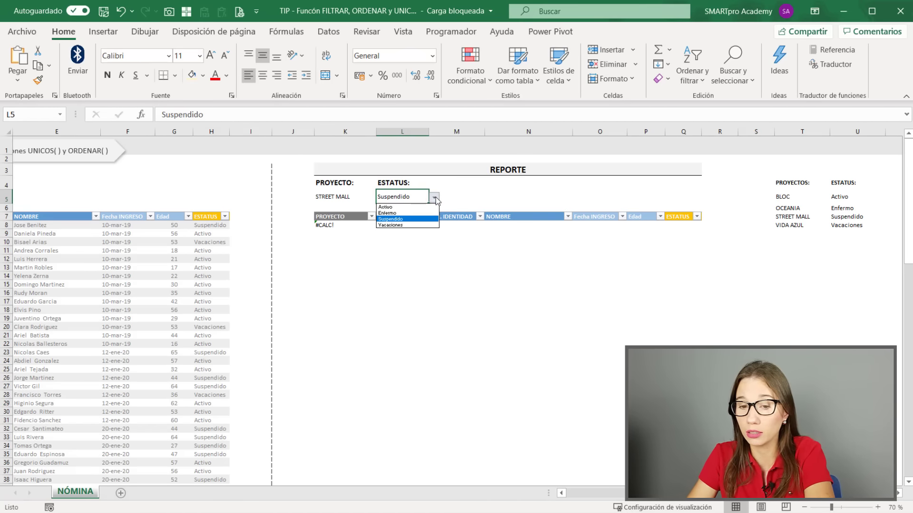
click(435, 197)
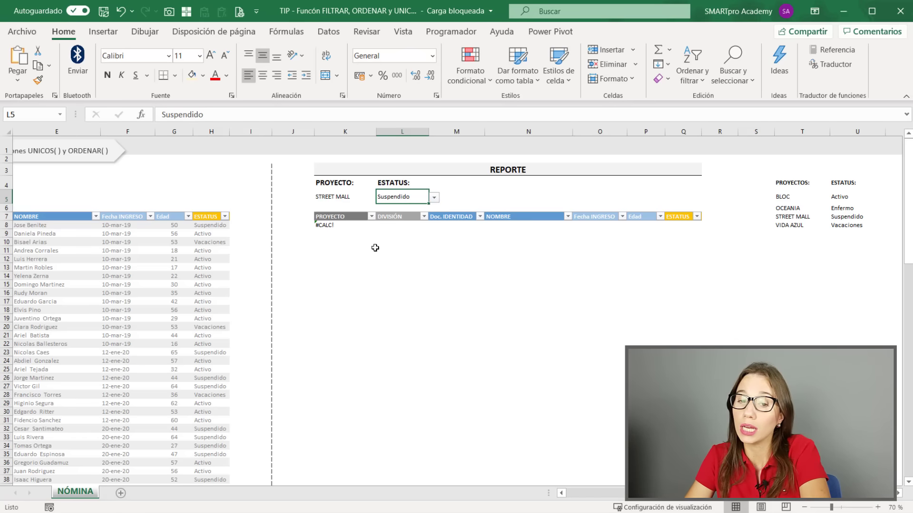
scroll(375, 248, left, 3)
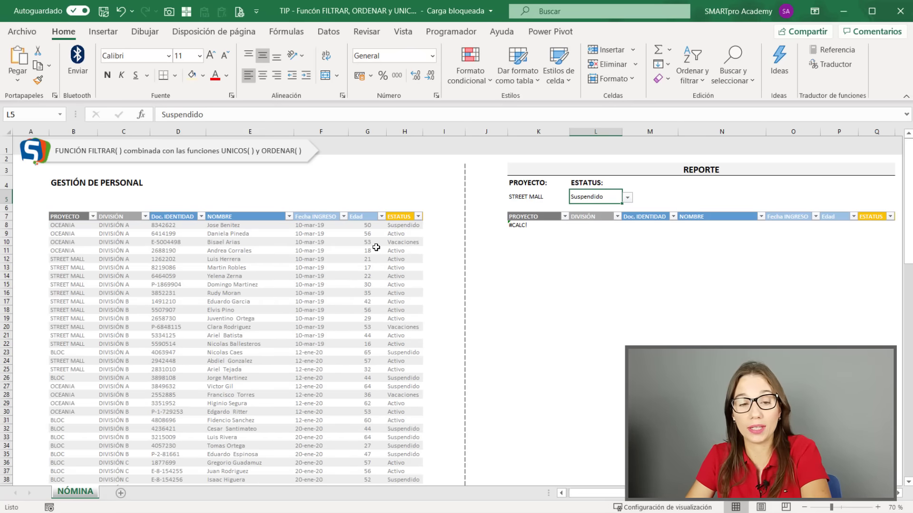
click(92, 217)
click(143, 362)
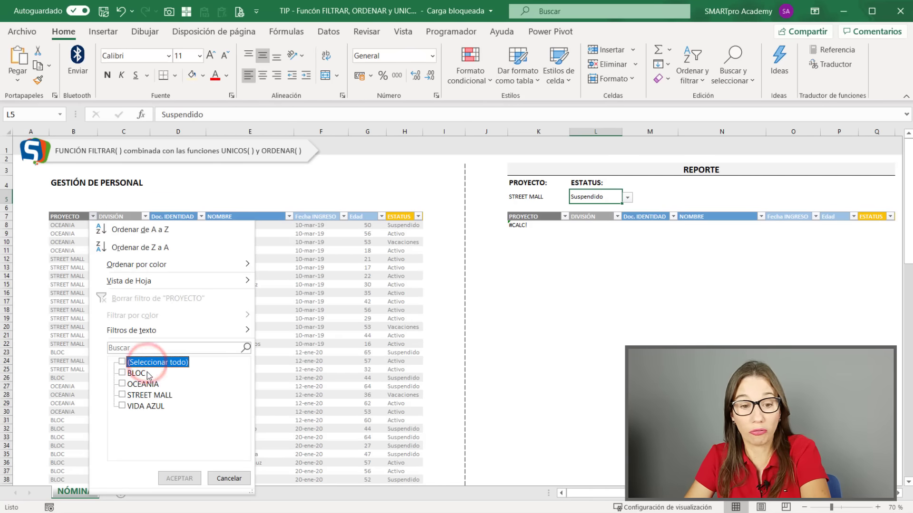
click(141, 396)
click(138, 384)
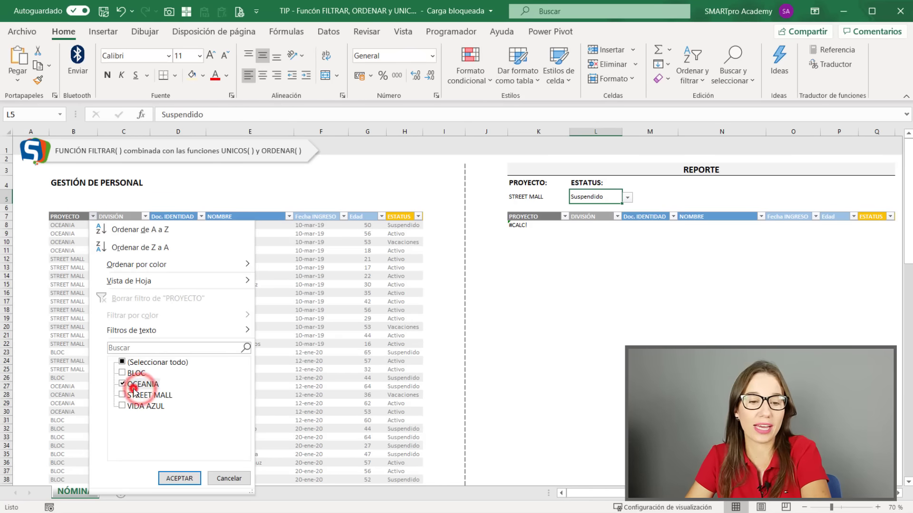
click(136, 373)
click(169, 477)
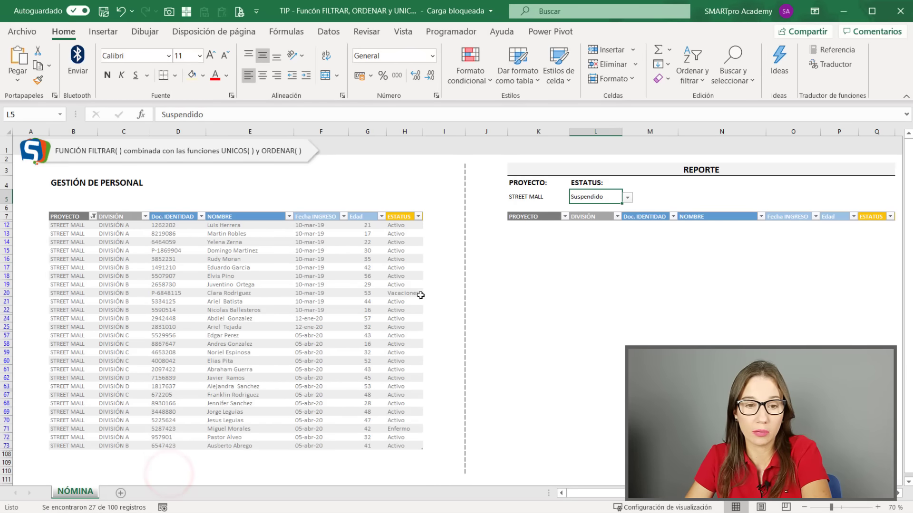
click(417, 217)
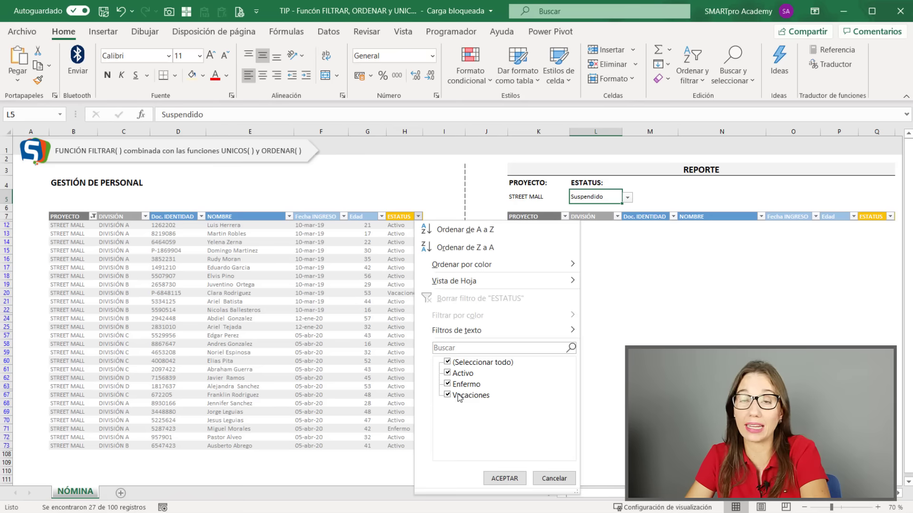
click(546, 478)
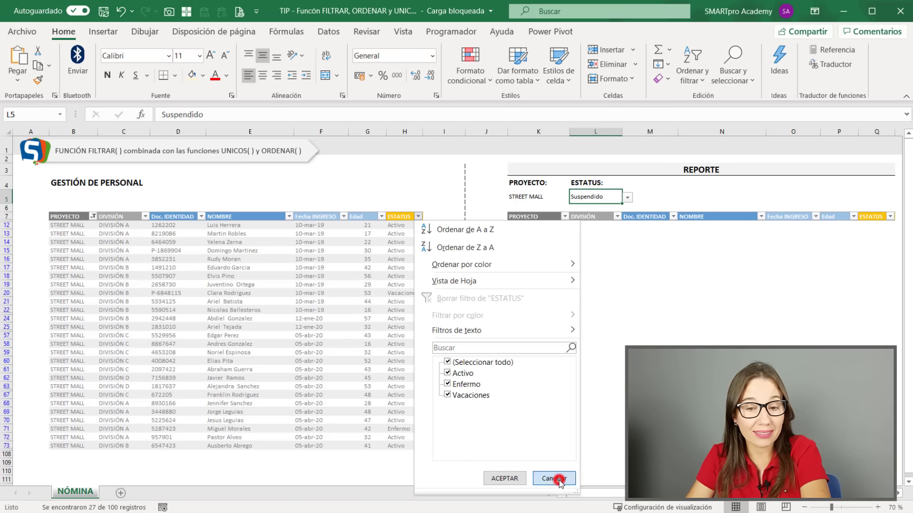
click(683, 76)
click(238, 242)
click(92, 216)
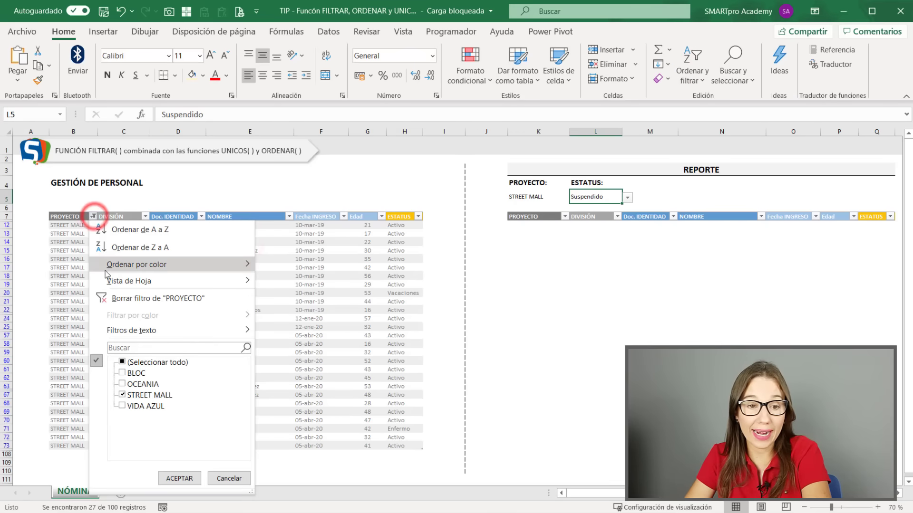
click(143, 298)
click(627, 197)
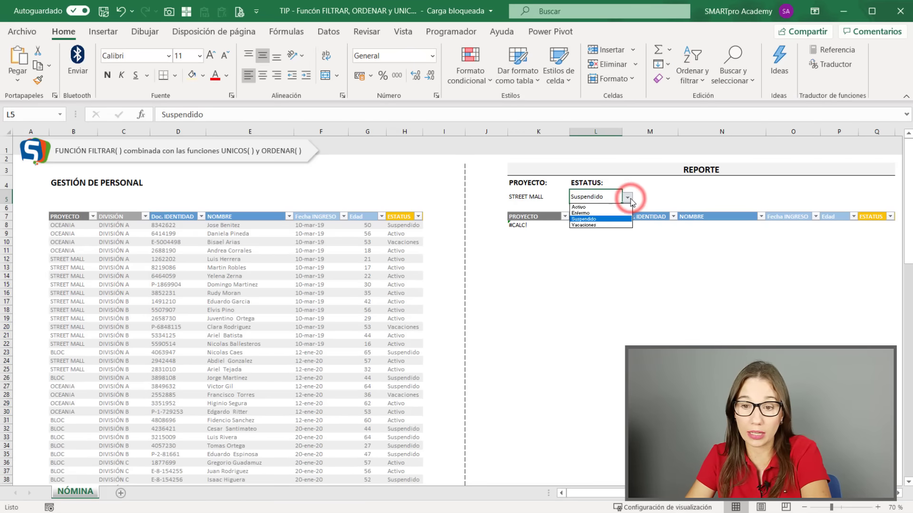
click(688, 281)
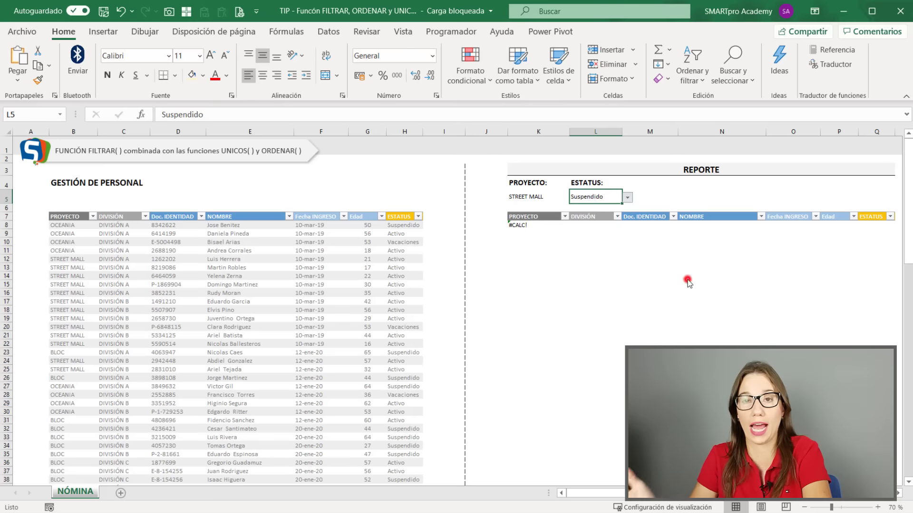
key(Right)
key(Right)
key(Right)
key(Right)
key(Right)
key(Right)
key(Right)
key(Right)
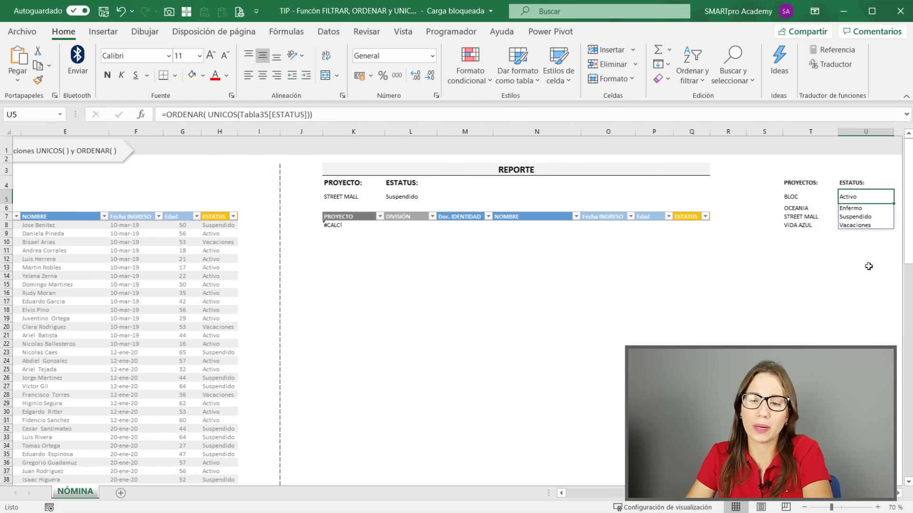
scroll(808, 237, right, 1)
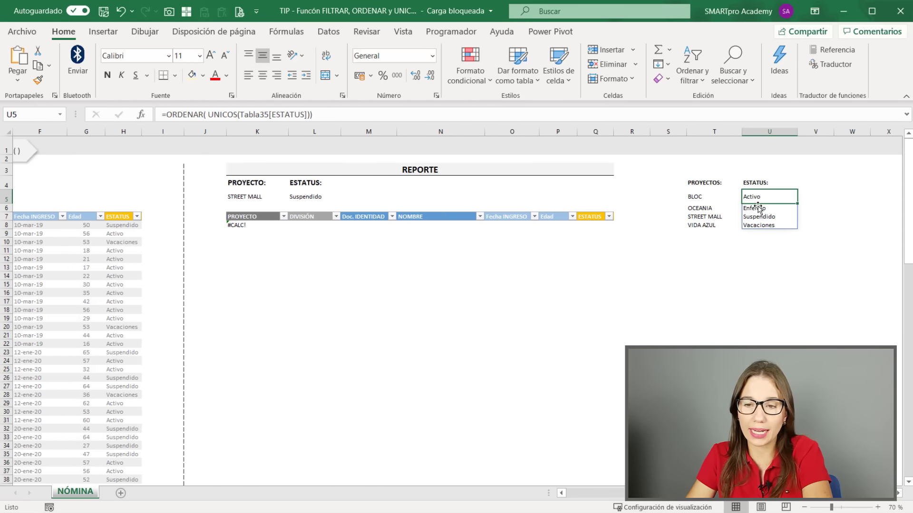
Step: Clear the U5 status-list formula and begin a new one as =filtrar(
key(Delete)
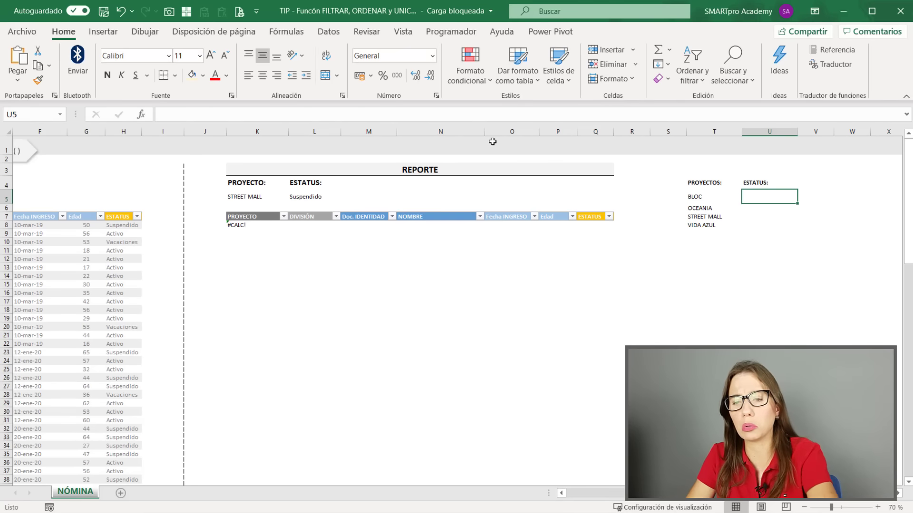
click(495, 114)
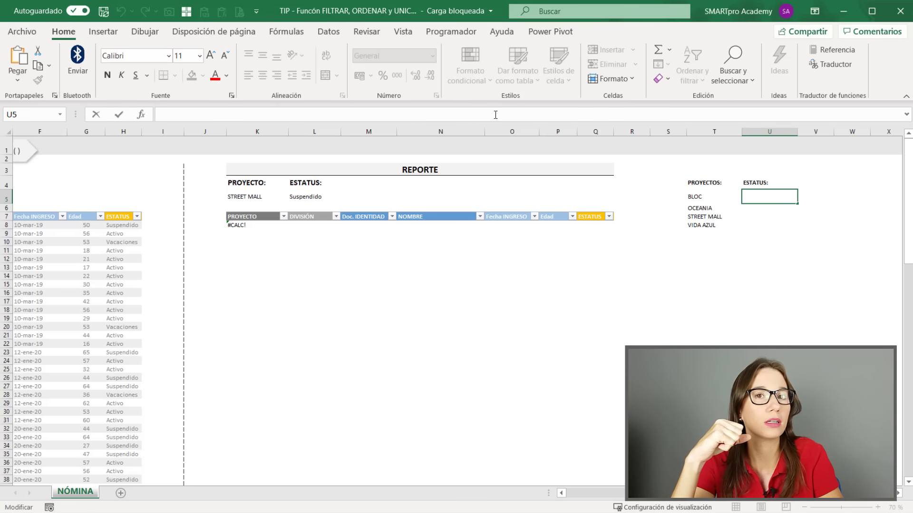
text(=)
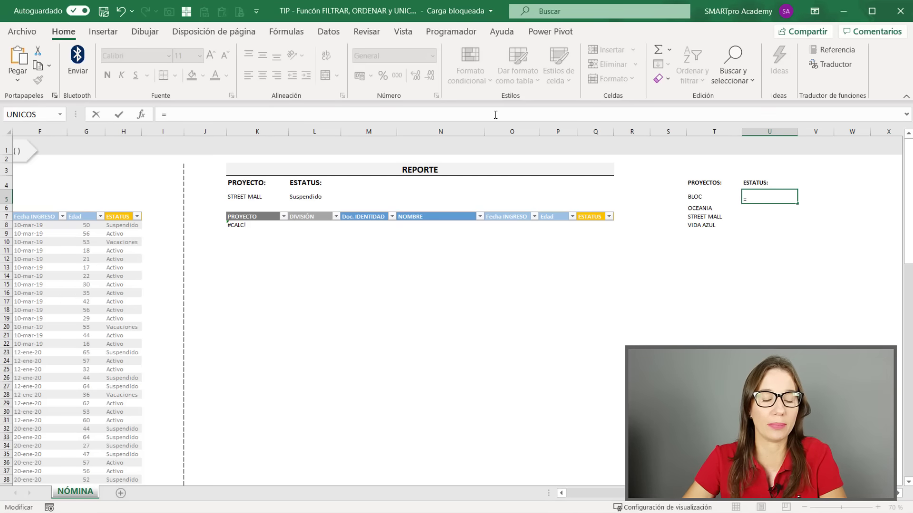
text(filtr)
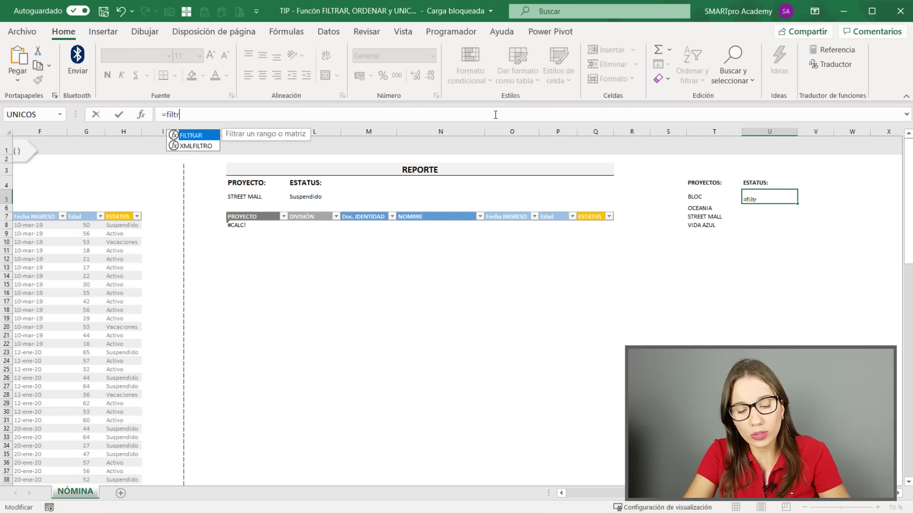
text(ar()
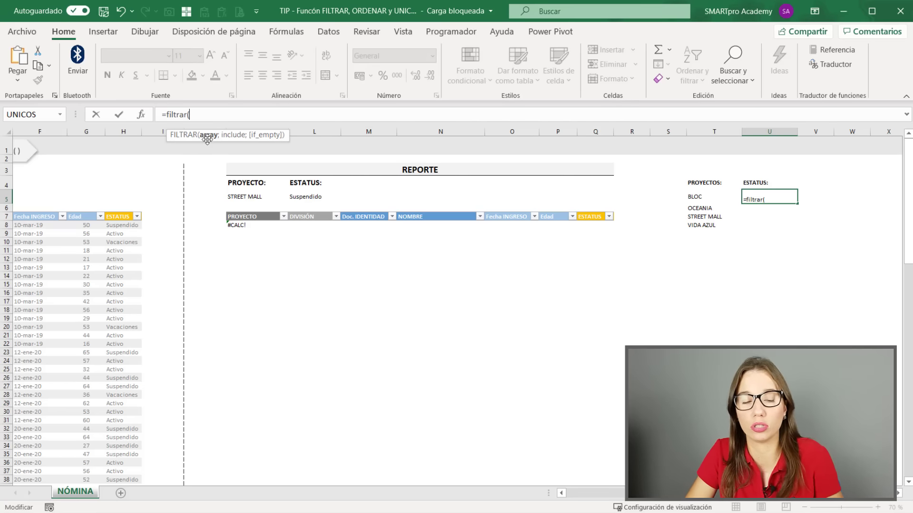
drag(620, 494, 570, 497)
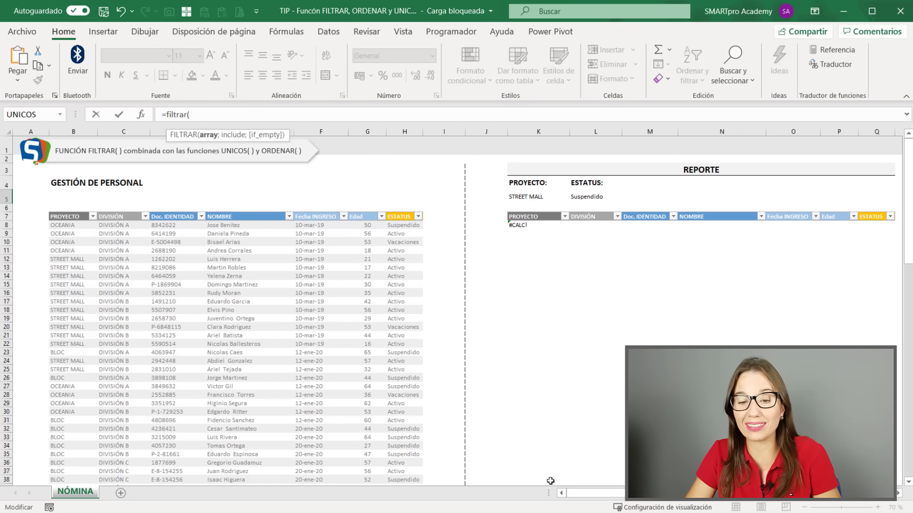
Step: Complete U5 as =FILTRAR(Tabla35[ESTATUS]; Tabla35[PROYECTO]=K5) and enter it
click(407, 213)
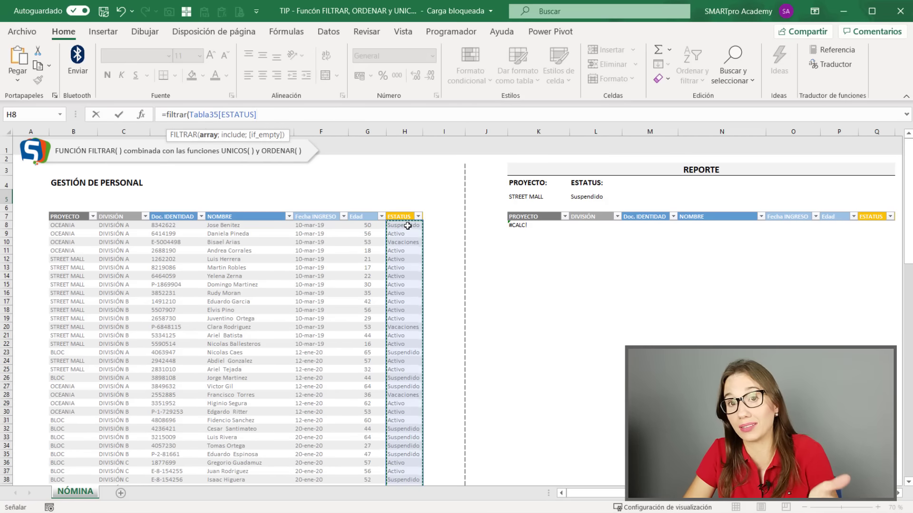
text(;)
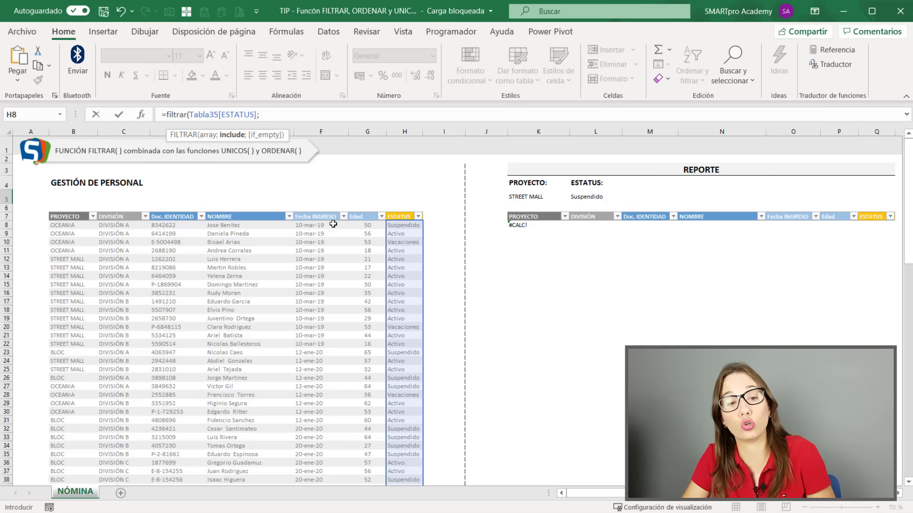
click(78, 213)
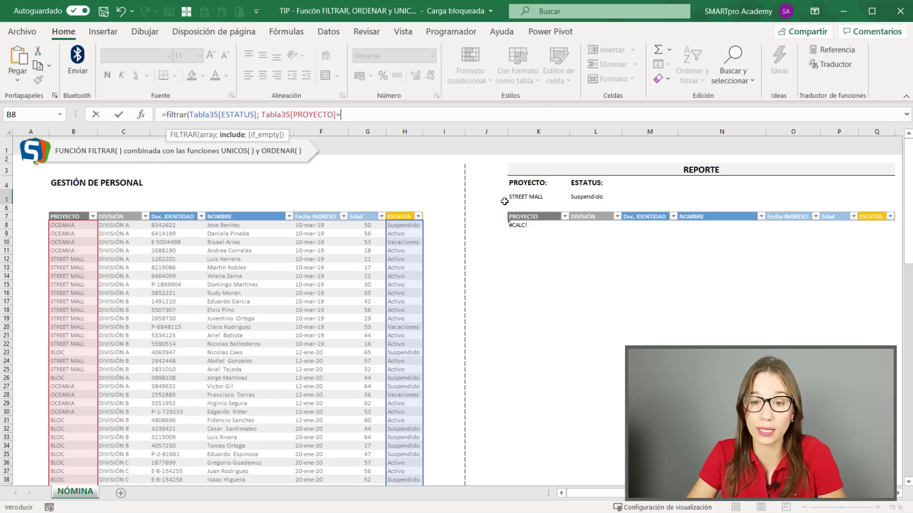
click(531, 196)
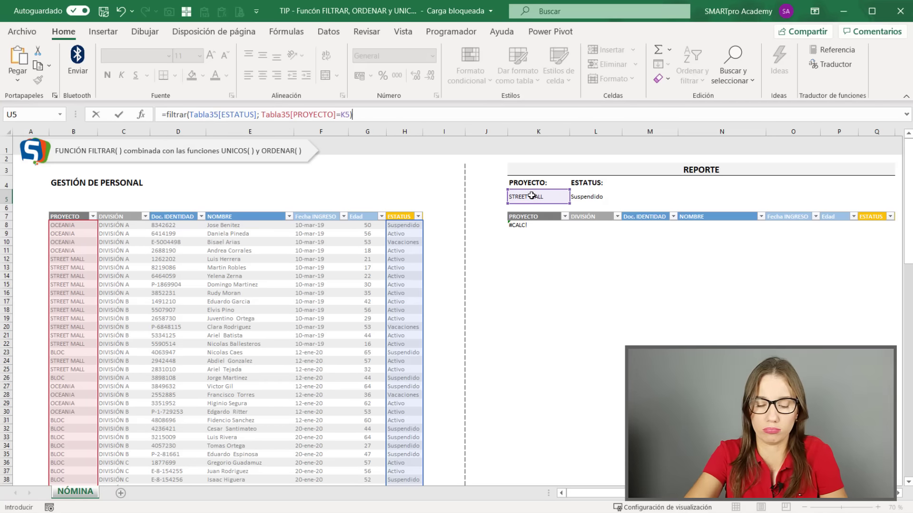
key(Return)
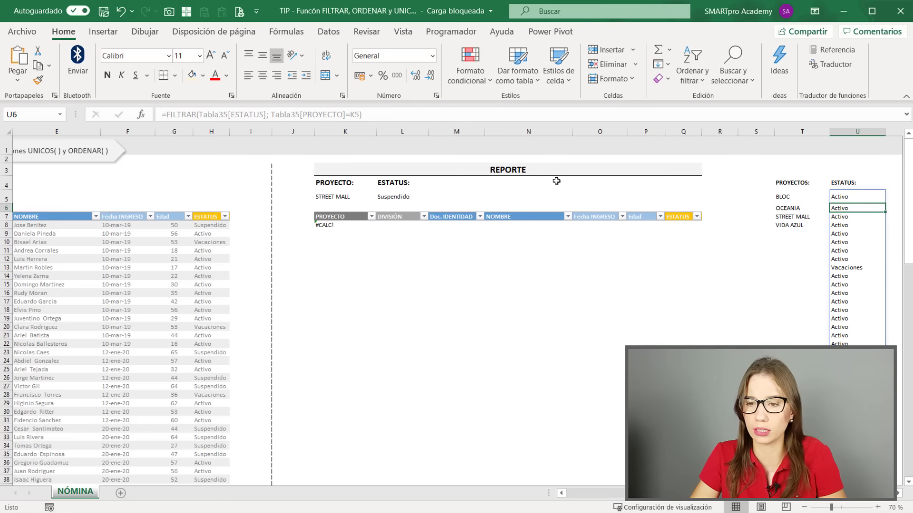
Step: Look over the L5 status dropdown choices, leaving the selection unchanged
click(855, 196)
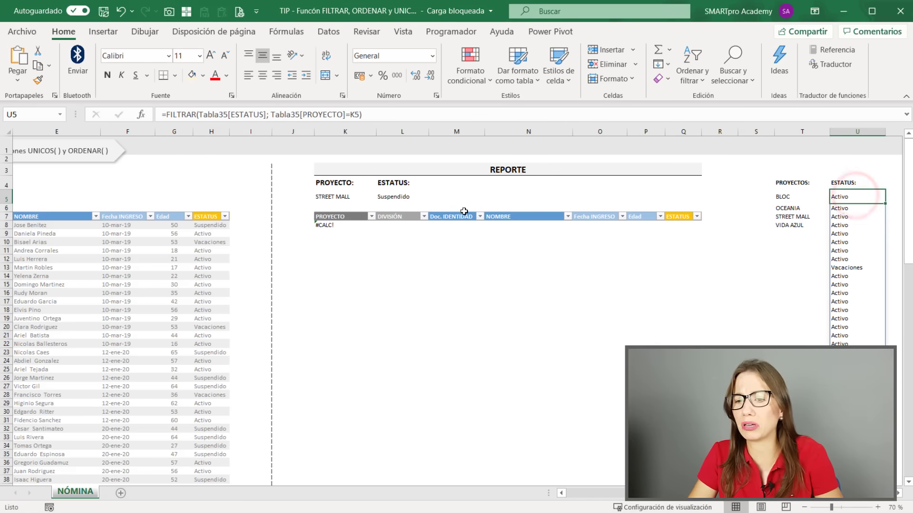
click(404, 196)
click(434, 198)
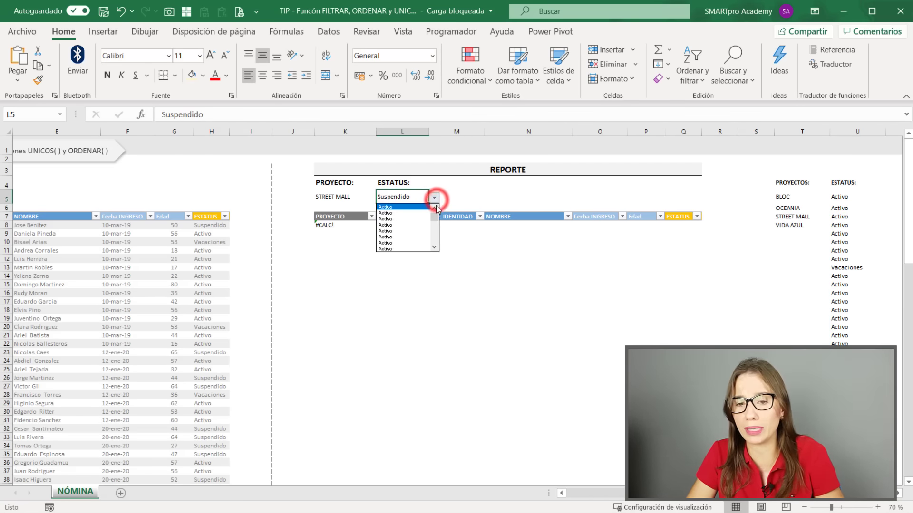
click(434, 217)
click(699, 272)
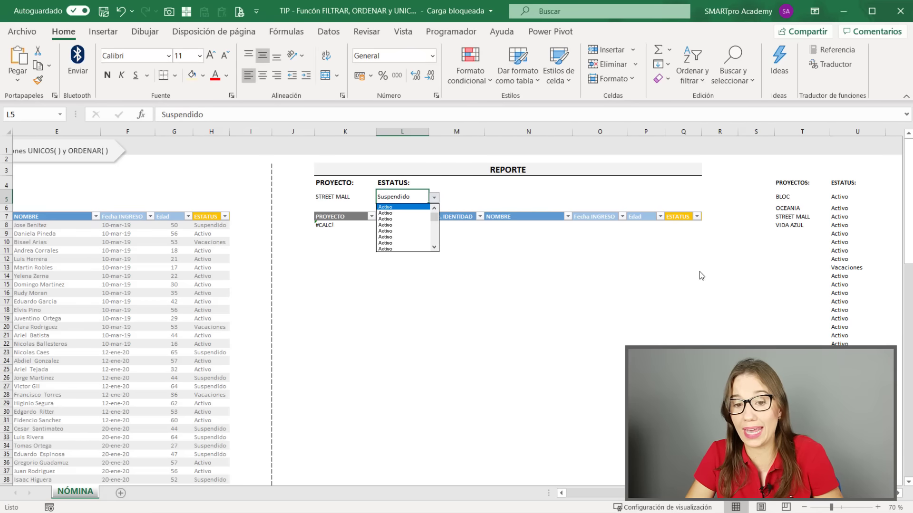
Step: Wrap the U5 formula as =UNICOS(FILTRAR(...)) so only Activo, Vacaciones and Enfermo appear
click(838, 196)
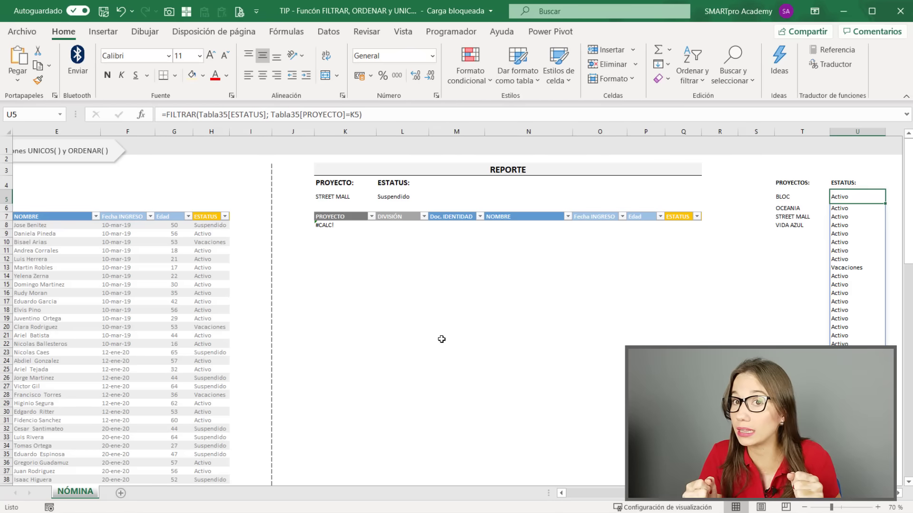
click(166, 114)
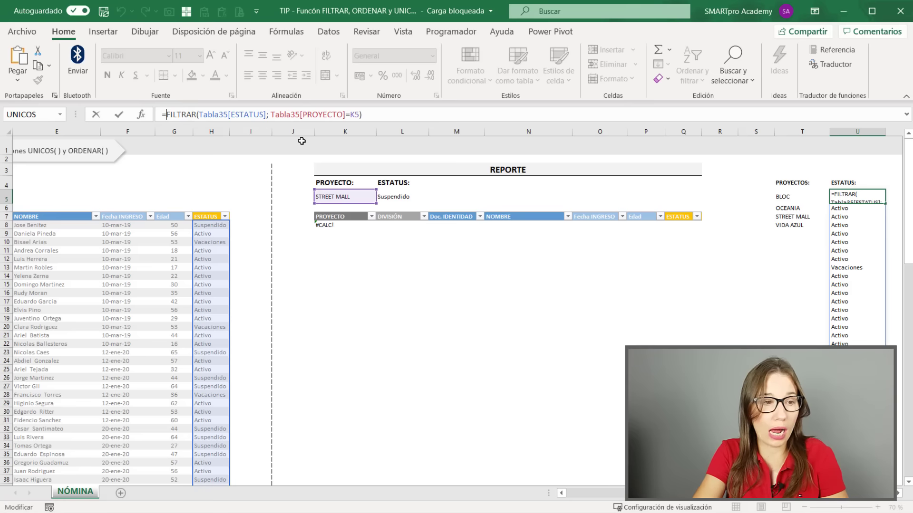
text(unicos()
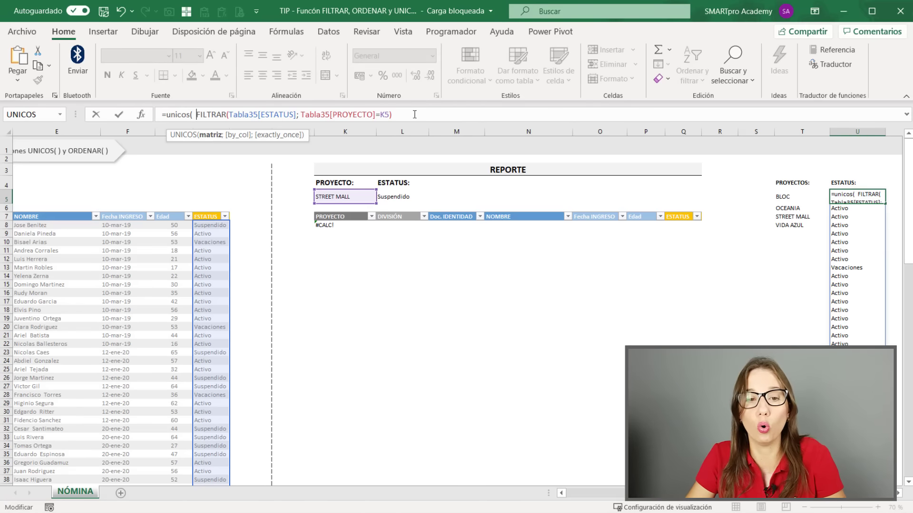
click(438, 110)
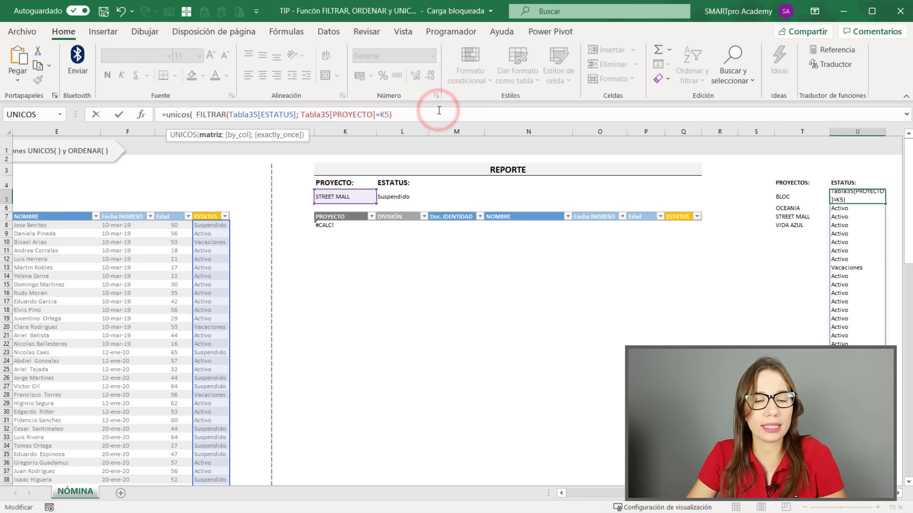
text())
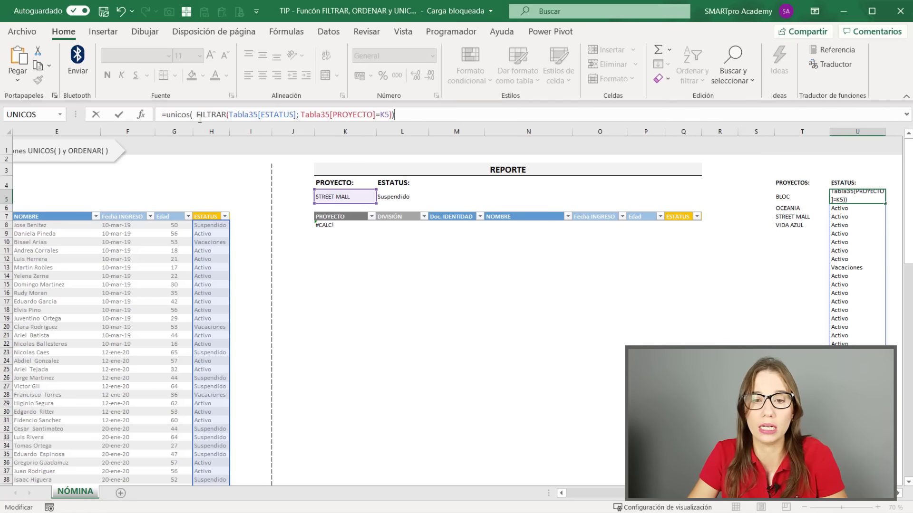
drag(197, 116, 380, 114)
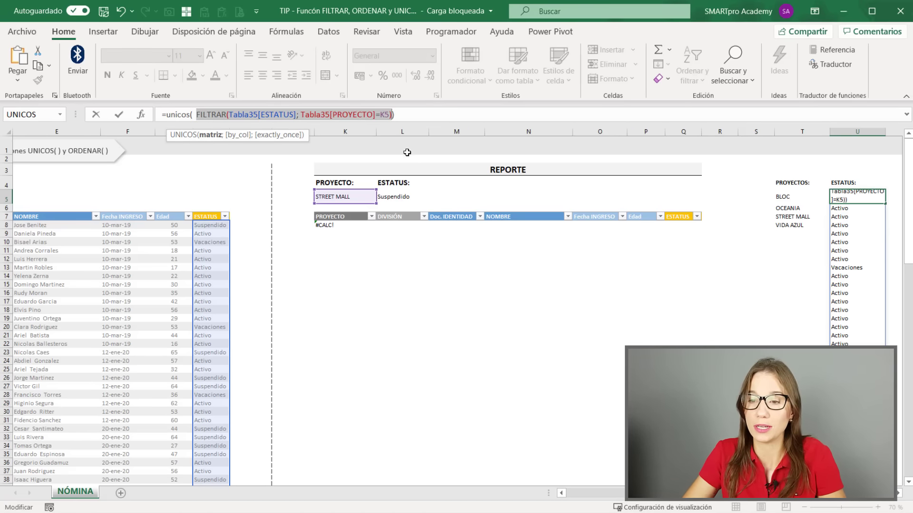
click(410, 116)
key(Return)
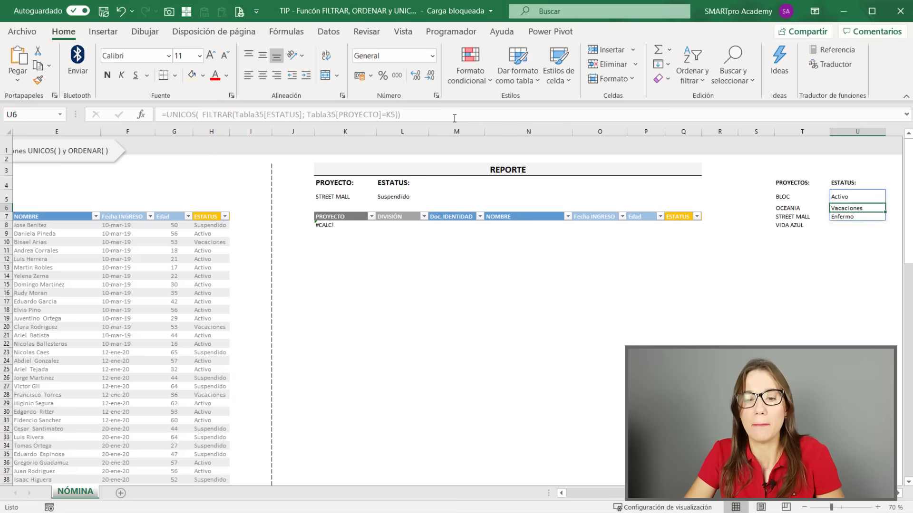
Step: Switch the K5 project to BLOC, then OCEANIA, and view OCEANIA's status choices in L5
click(345, 196)
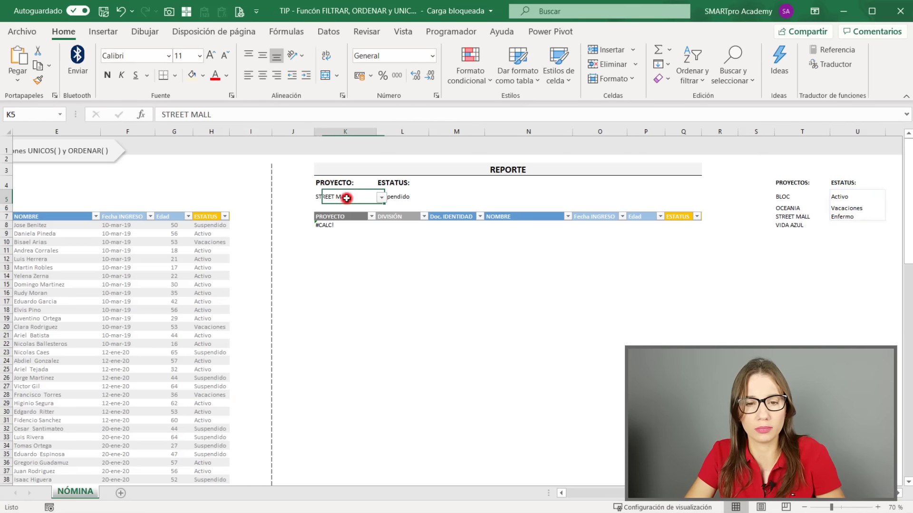
click(382, 197)
click(362, 208)
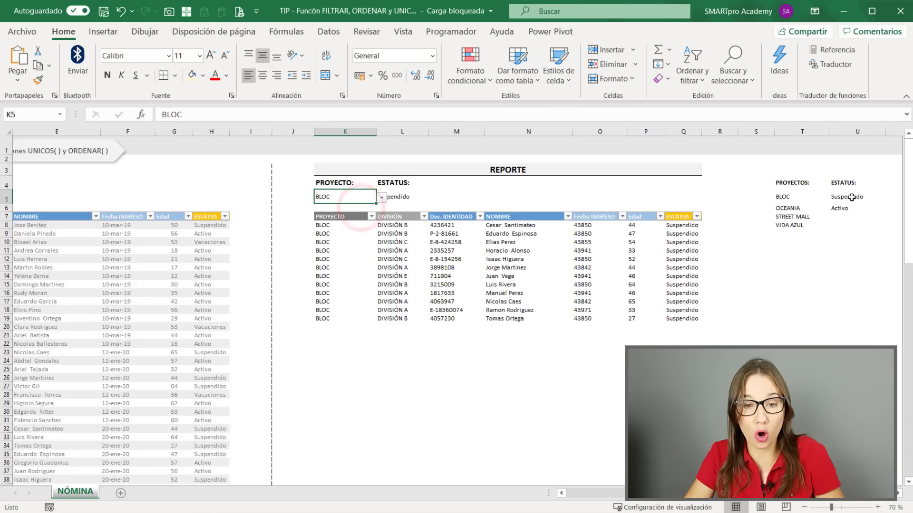
click(382, 197)
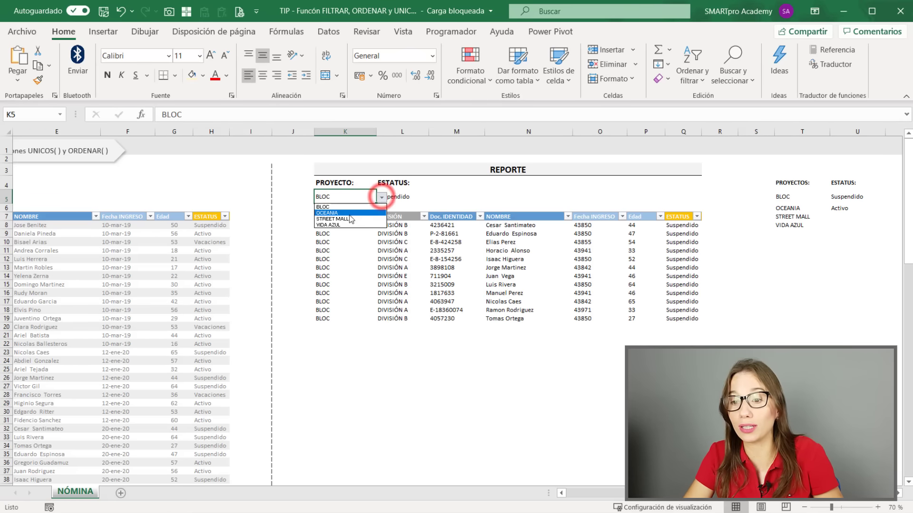
click(343, 211)
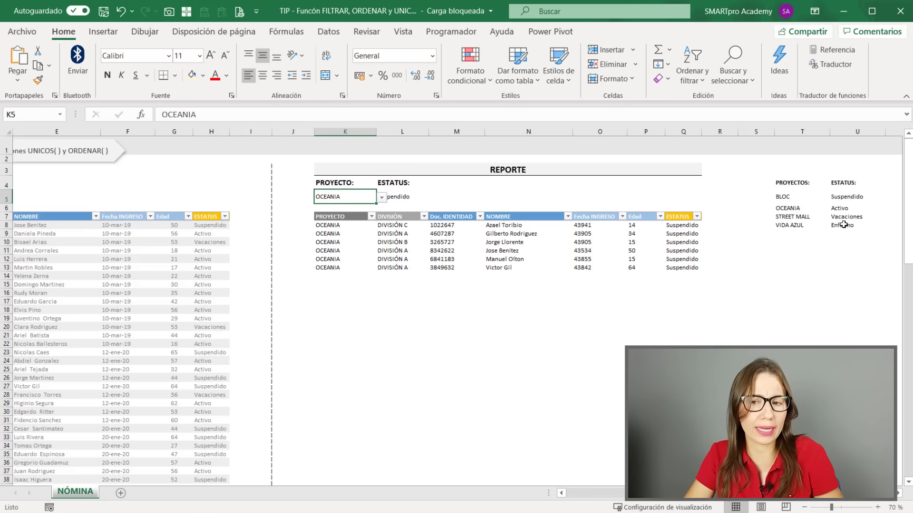
click(851, 198)
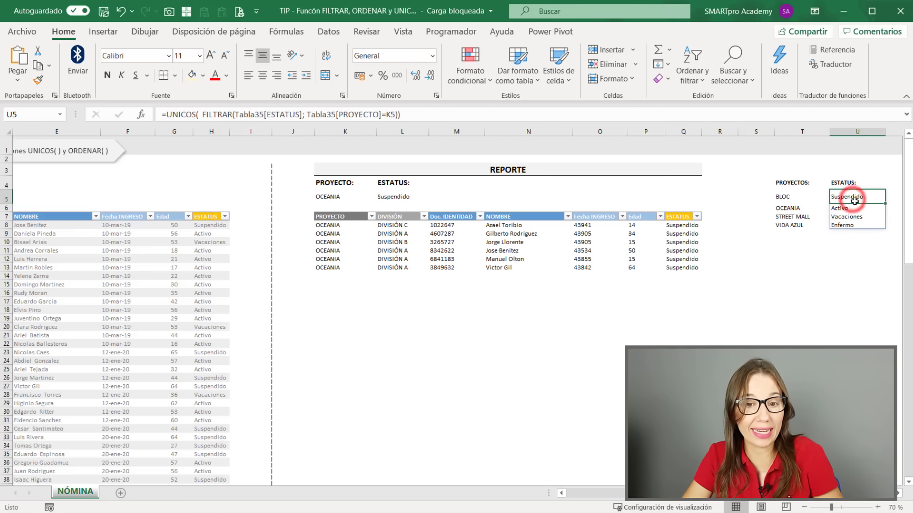
click(412, 197)
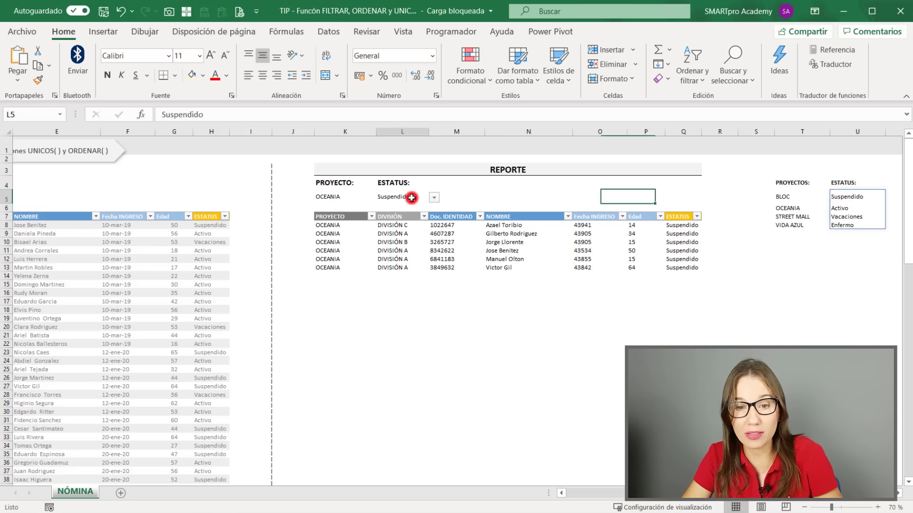
click(434, 197)
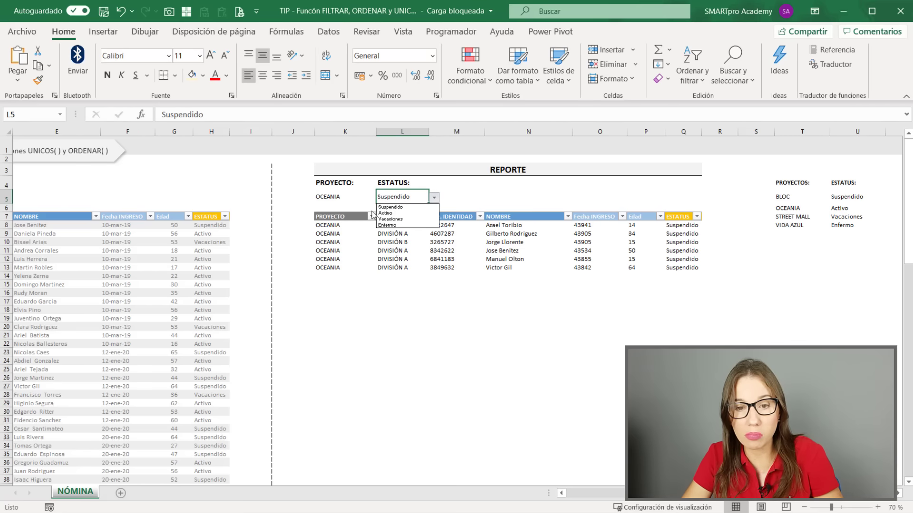
Step: Set K5 back to BLOC and review its status choices in L5
click(336, 196)
click(382, 197)
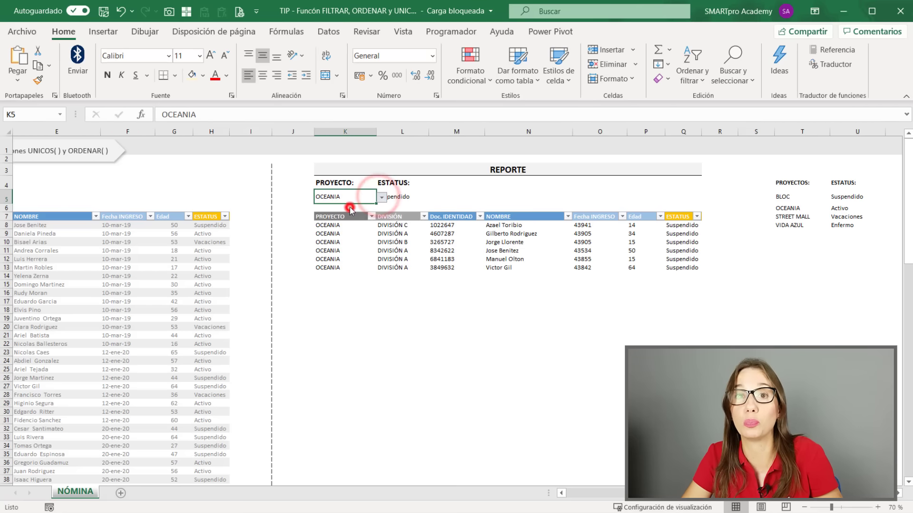
click(346, 207)
click(404, 197)
click(434, 198)
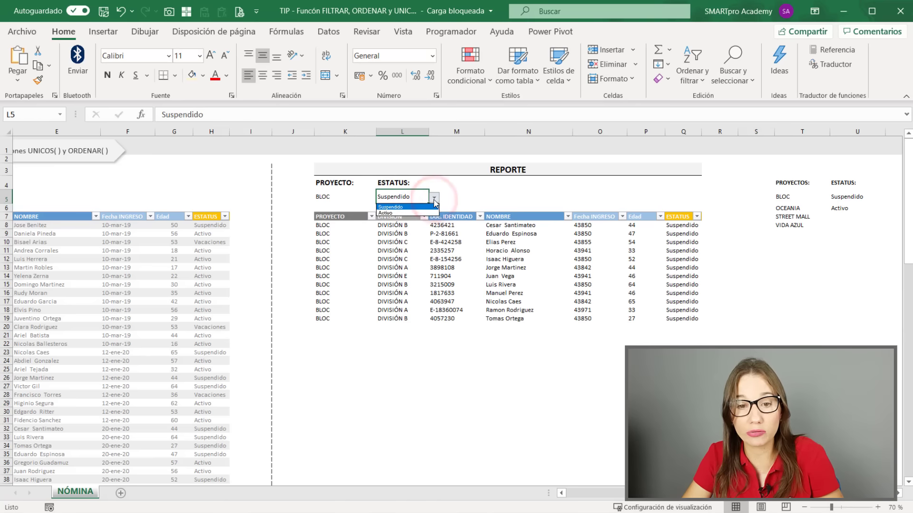
click(434, 197)
Step: Choose STREET MALL in K5 and Activo in L5 to list its active employees
click(351, 194)
click(381, 196)
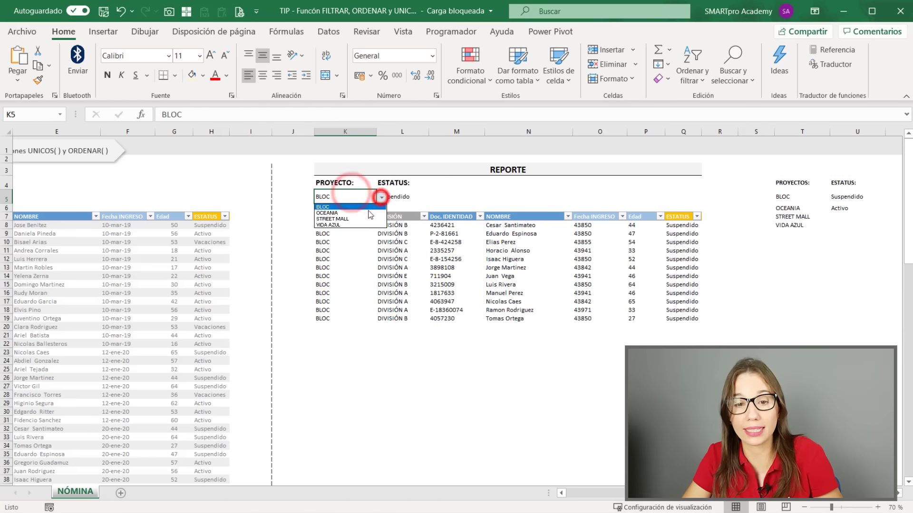
click(354, 218)
click(405, 197)
click(434, 197)
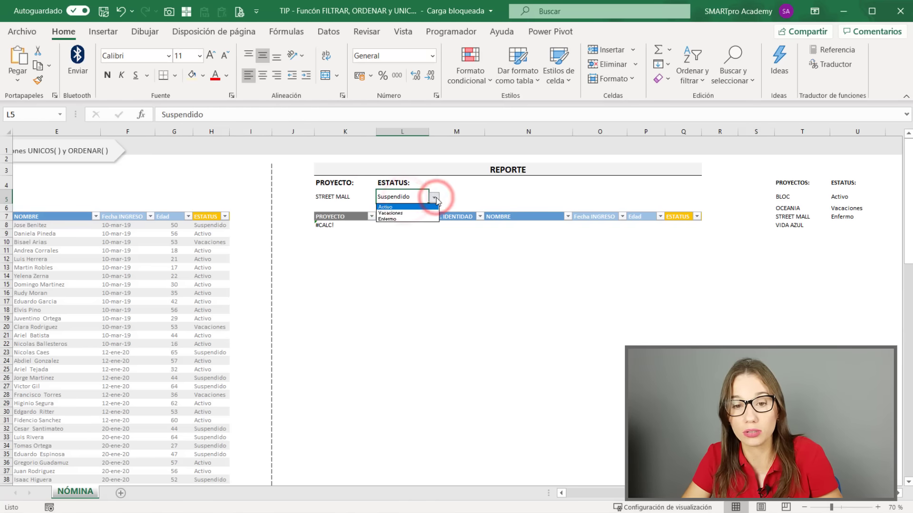
click(400, 206)
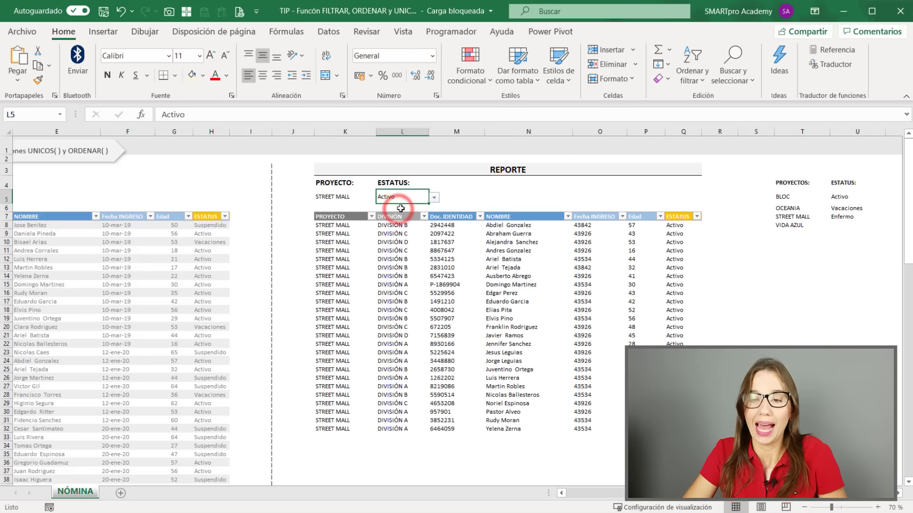
click(847, 301)
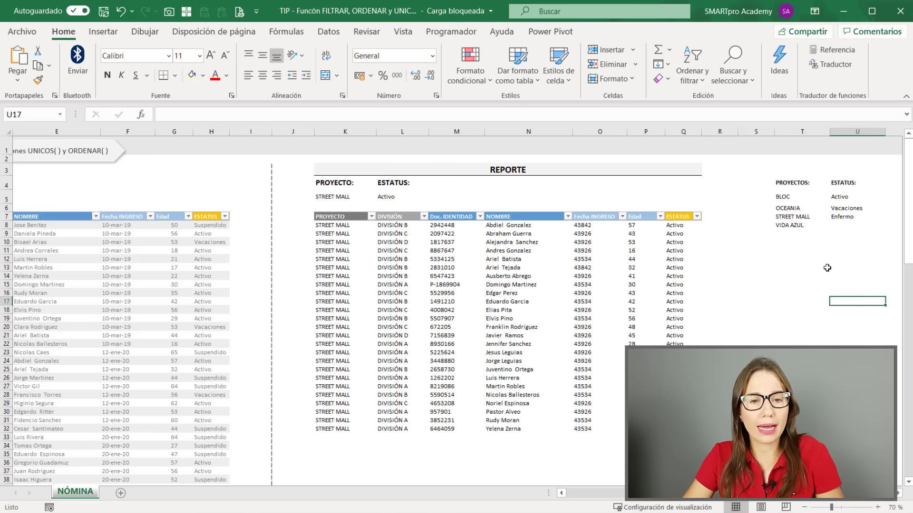
click(850, 193)
Step: Wrap the U5 formula in ORDENAR and check that L5 lists Activo, Enfermo, Vacaciones
click(166, 115)
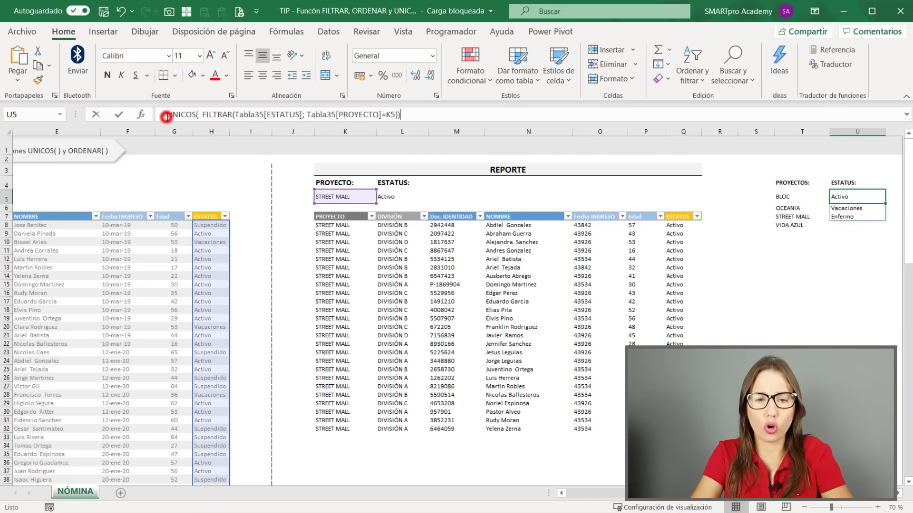
text(orden)
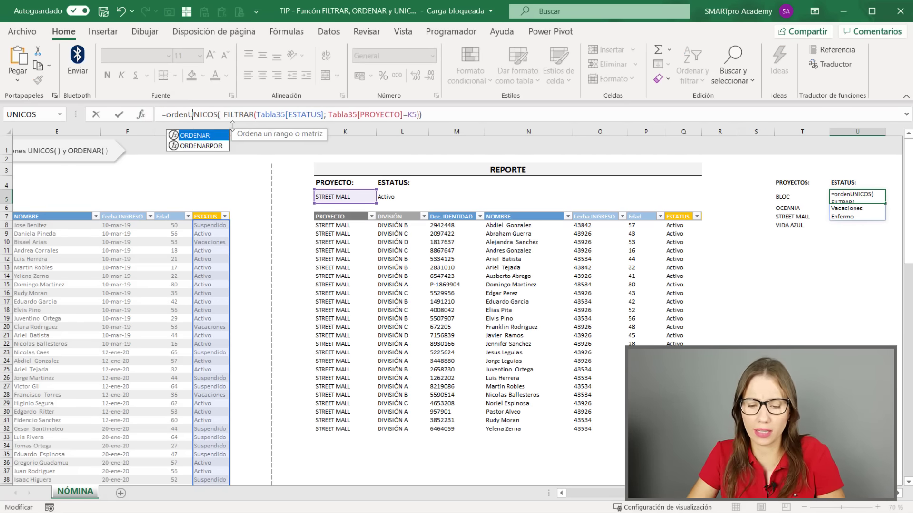
text(ar()
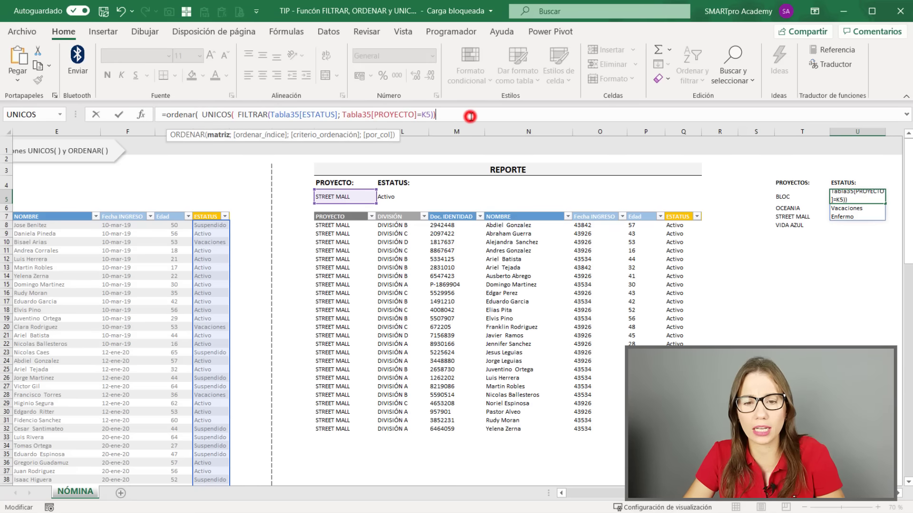
key(Return)
click(395, 197)
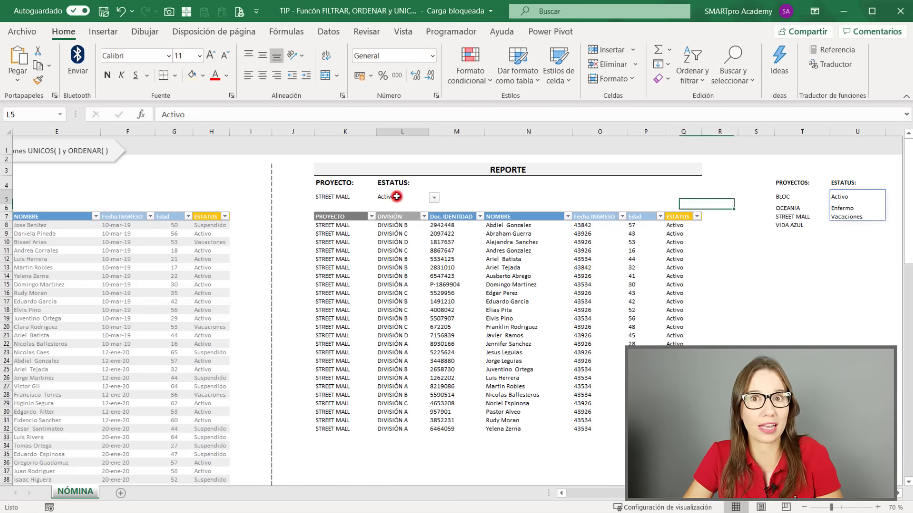
click(434, 196)
click(489, 358)
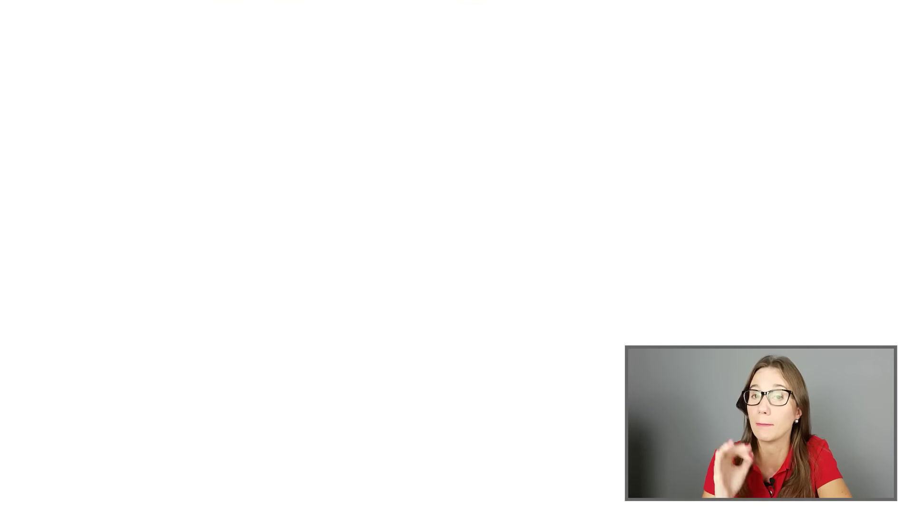
Step: Scroll down the SMARTpro Academy Videos page through its Excel tutorials
scroll(868, 283, down, 5)
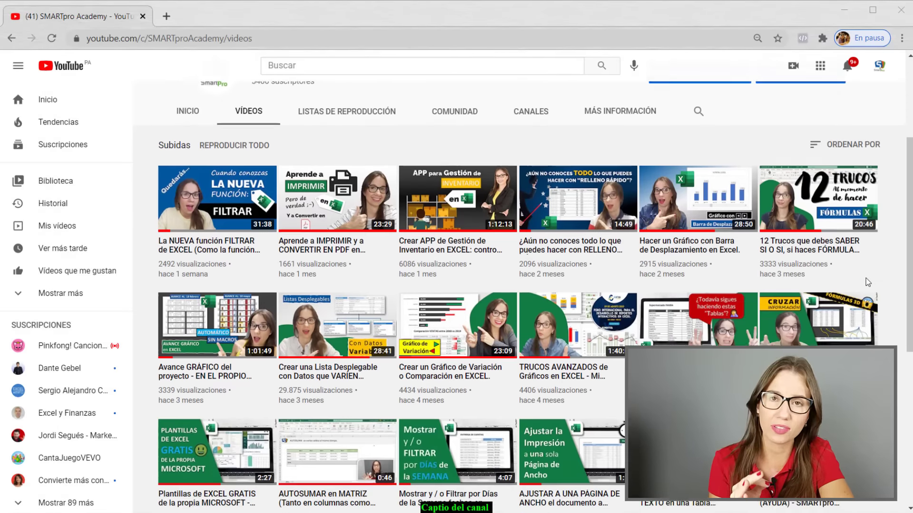
scroll(867, 283, down, 1)
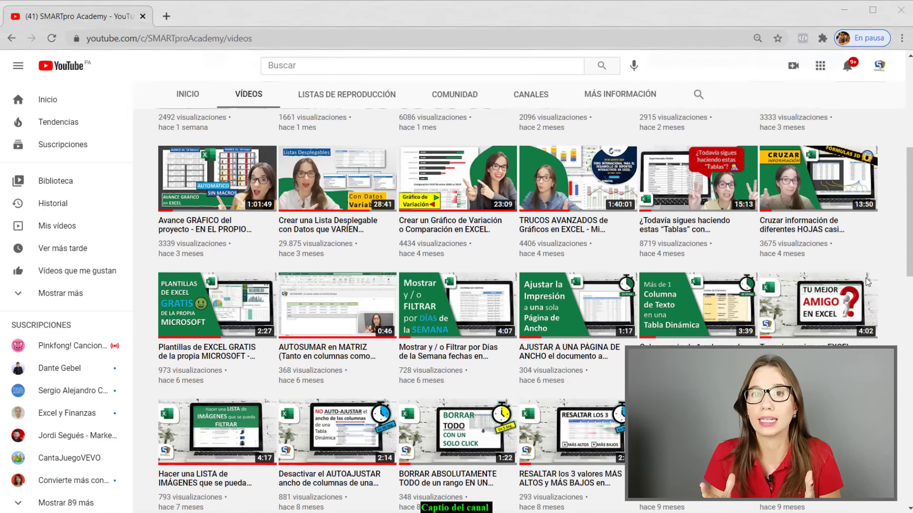
scroll(868, 282, down, 4)
scroll(868, 282, down, 3)
scroll(867, 283, down, 3)
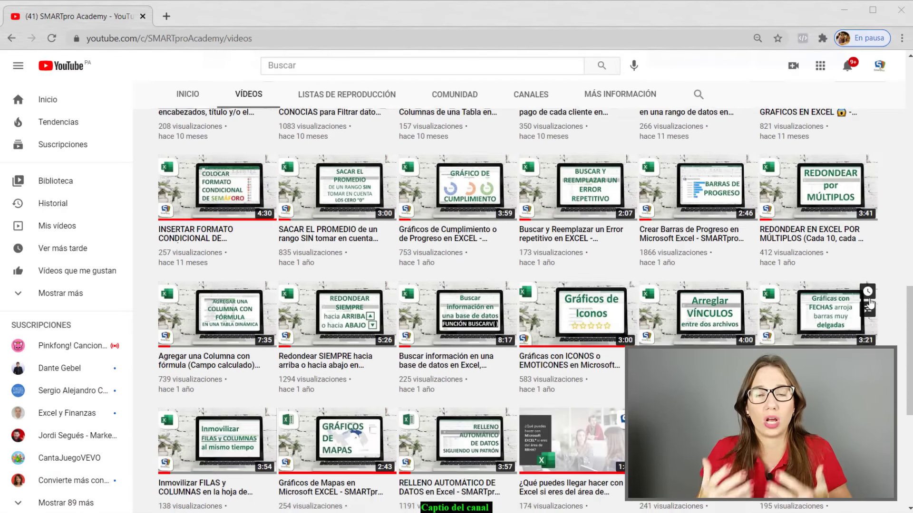